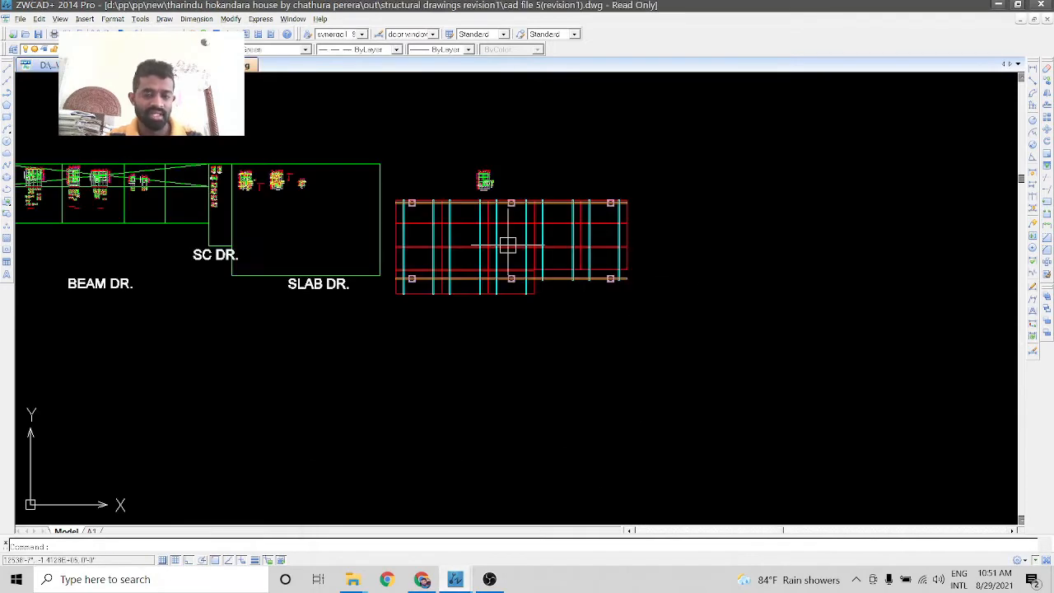
Examine the slab drawings and the overall arrangement of the structural drawing groups
{"action": "scroll", "coordinate": [640, 319], "scroll_direction": "down", "scroll_amount": 3}
{"action": "scroll", "coordinate": [489, 305], "scroll_direction": "up", "scroll_amount": 2}
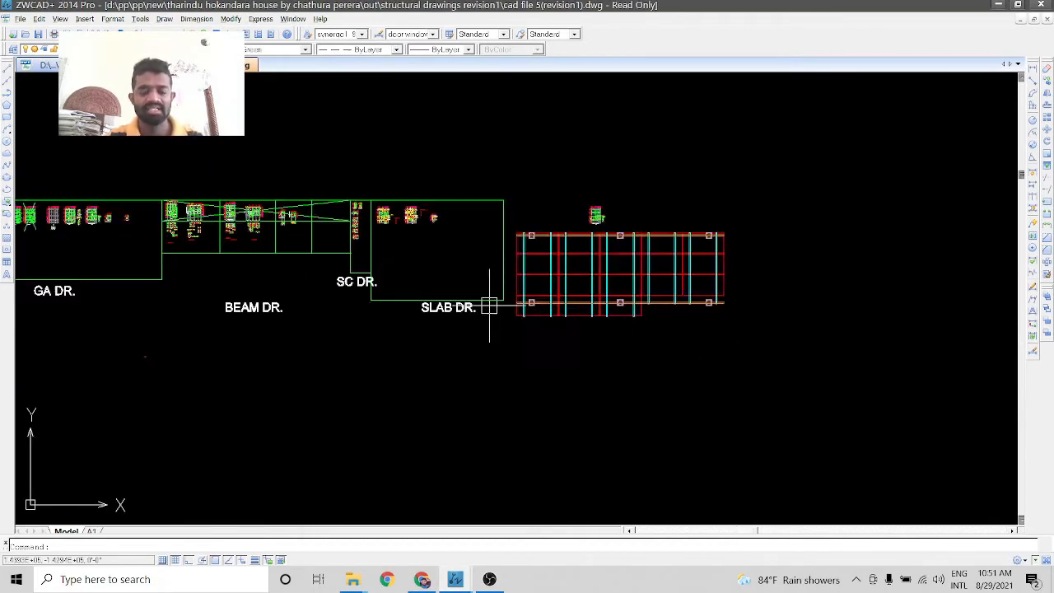
{"action": "scroll", "coordinate": [280, 201], "scroll_direction": "up", "scroll_amount": 5}
{"action": "scroll", "coordinate": [732, 221], "scroll_direction": "up", "scroll_amount": 3}
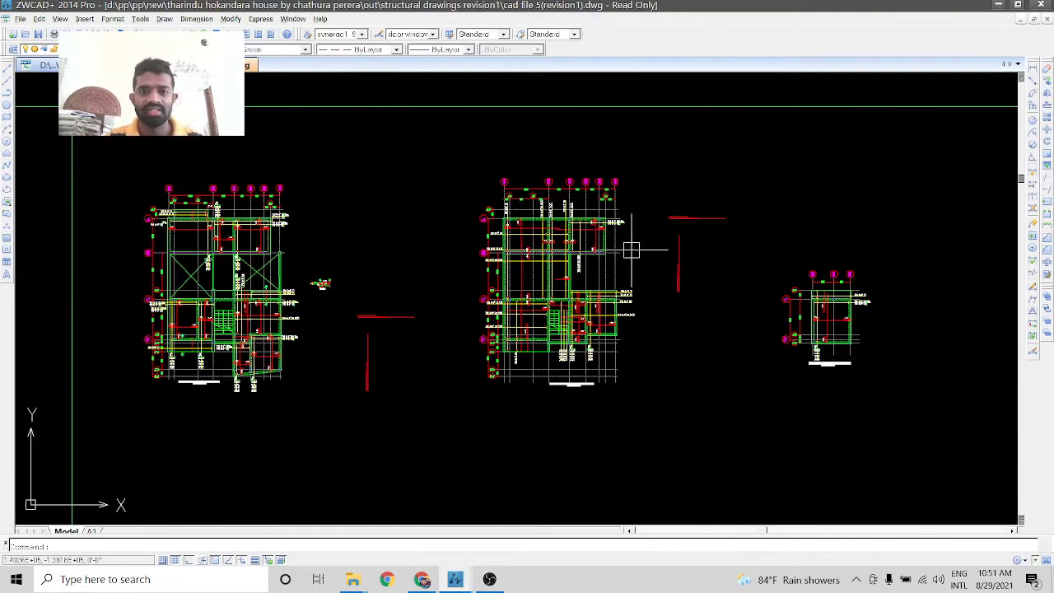
{"action": "scroll", "coordinate": [631, 245], "scroll_direction": "down", "scroll_amount": 4}
{"action": "scroll", "coordinate": [577, 351], "scroll_direction": "up", "scroll_amount": 1}
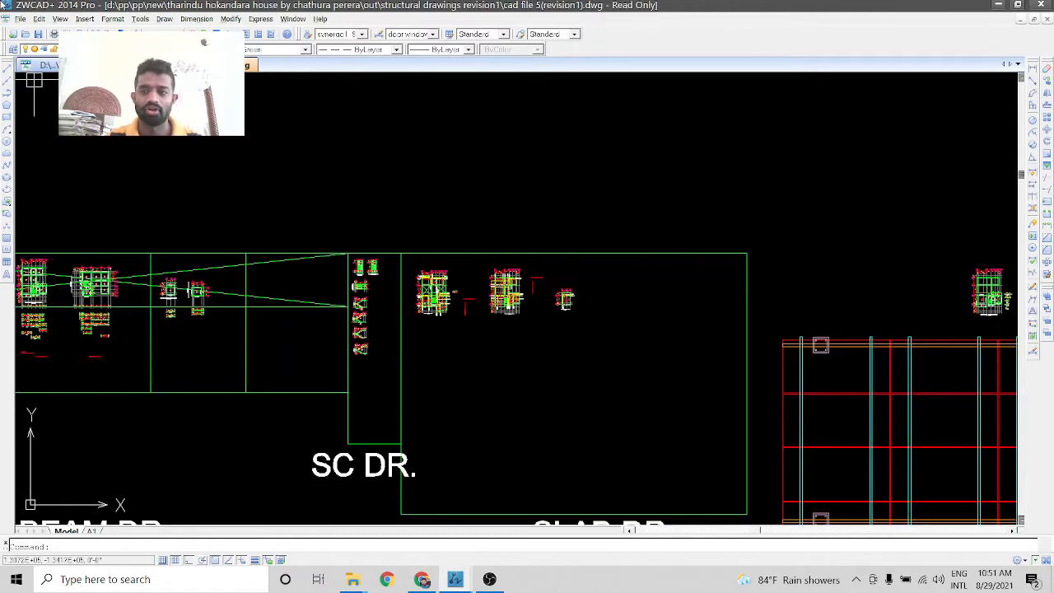
{"action": "scroll", "coordinate": [779, 322], "scroll_direction": "down", "scroll_amount": 4}
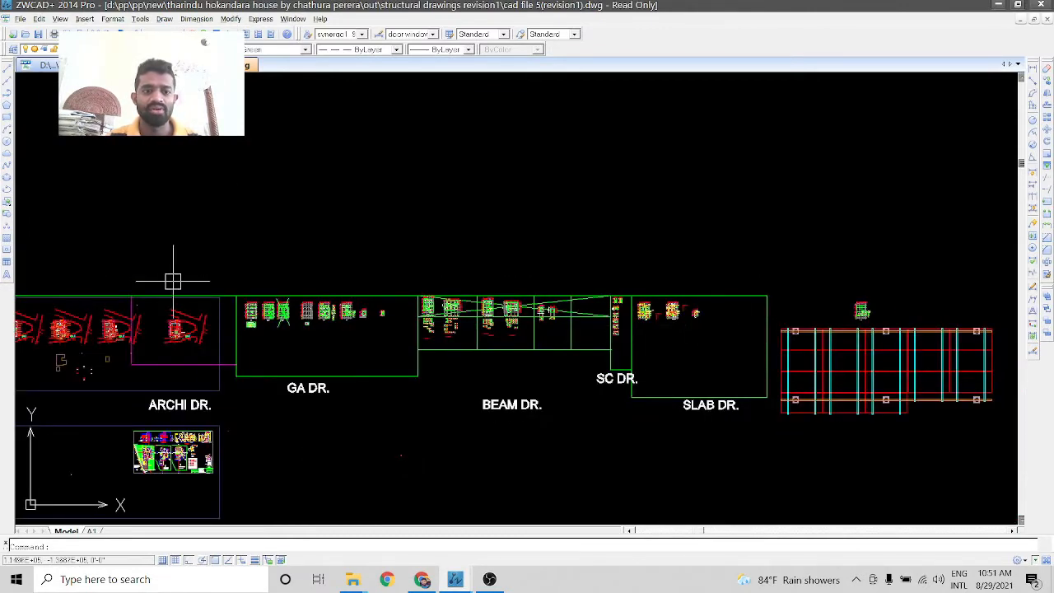
Delete the two sets of concentric circles near gridlines A and B on the architectural roof plan
{"action": "scroll", "coordinate": [590, 418], "scroll_direction": "up", "scroll_amount": 3}
{"action": "middle_click_drag", "start_coordinate": [328, 387], "coordinate": [632, 239]}
{"action": "scroll", "coordinate": [628, 237], "scroll_direction": "down", "scroll_amount": 4}
{"action": "scroll", "coordinate": [589, 287], "scroll_direction": "up", "scroll_amount": 7}
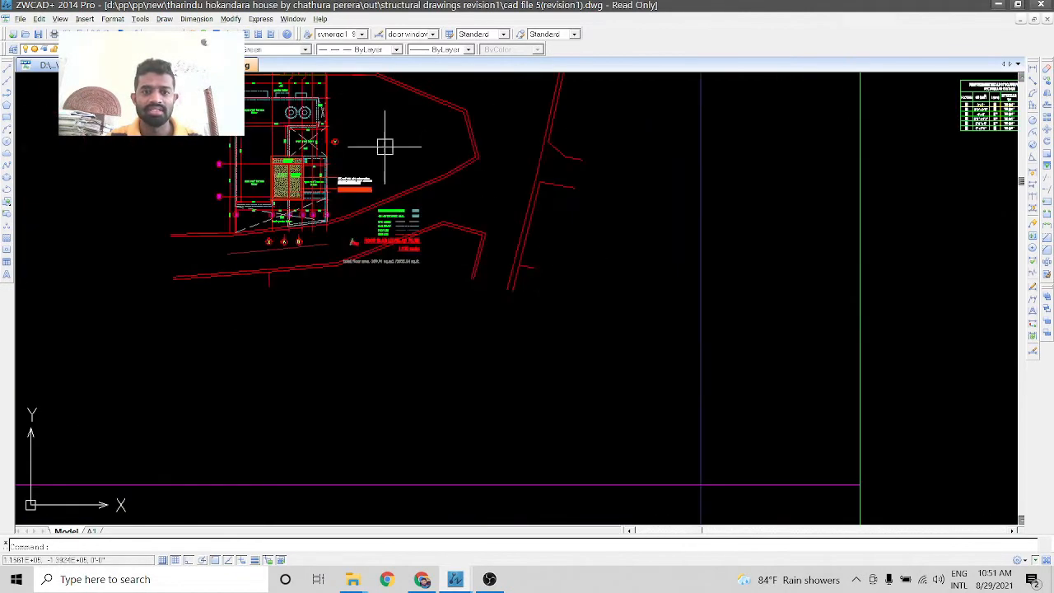
{"action": "scroll", "coordinate": [453, 349], "scroll_direction": "down", "scroll_amount": 2}
{"action": "scroll", "coordinate": [346, 201], "scroll_direction": "up", "scroll_amount": 6}
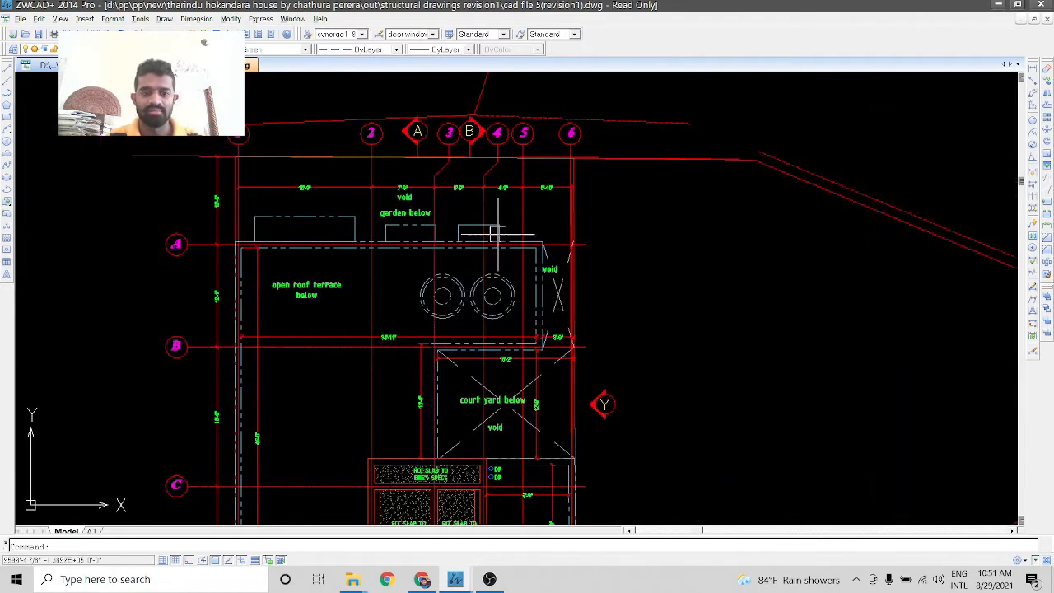
{"action": "scroll", "coordinate": [595, 145], "scroll_direction": "up", "scroll_amount": 2}
{"action": "scroll", "coordinate": [594, 145], "scroll_direction": "down", "scroll_amount": 4}
{"action": "scroll", "coordinate": [609, 226], "scroll_direction": "up", "scroll_amount": 3}
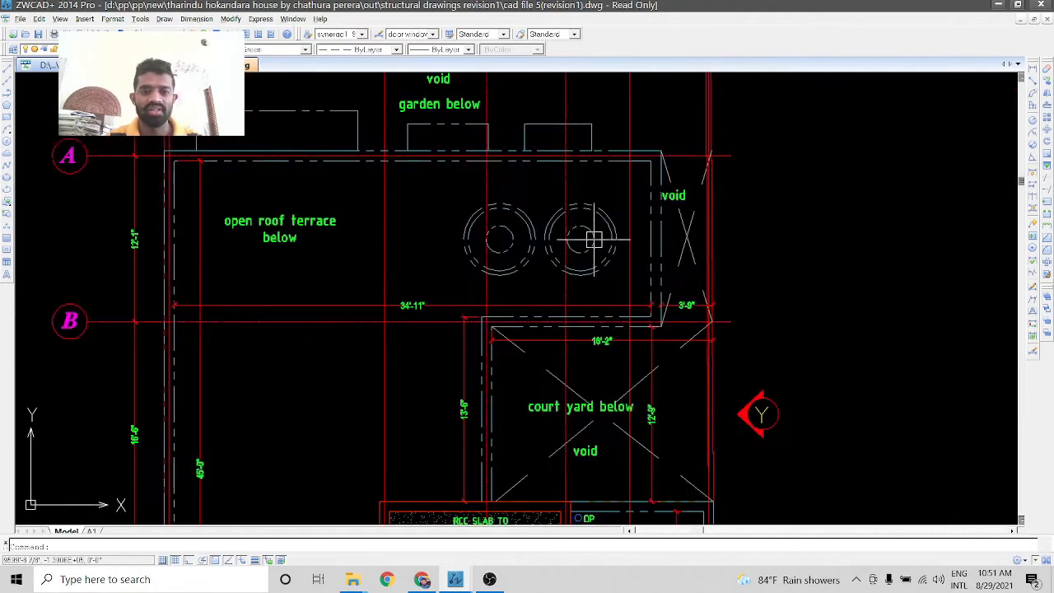
{"action": "left_click", "coordinate": [555, 278]}
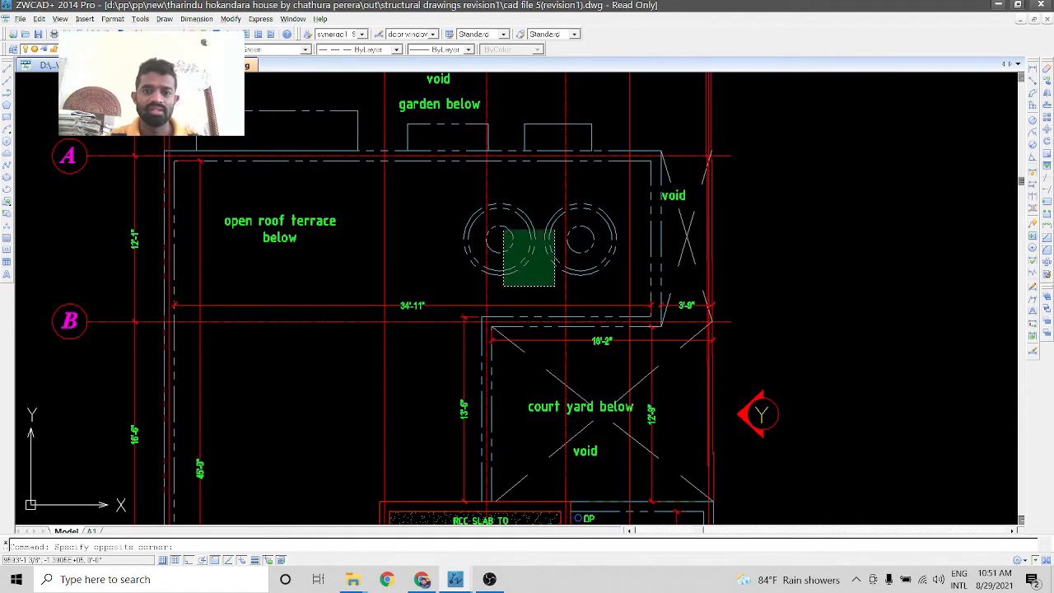
{"action": "left_click", "coordinate": [458, 191]}
{"action": "left_click", "coordinate": [617, 285]}
{"action": "left_click", "coordinate": [582, 243]}
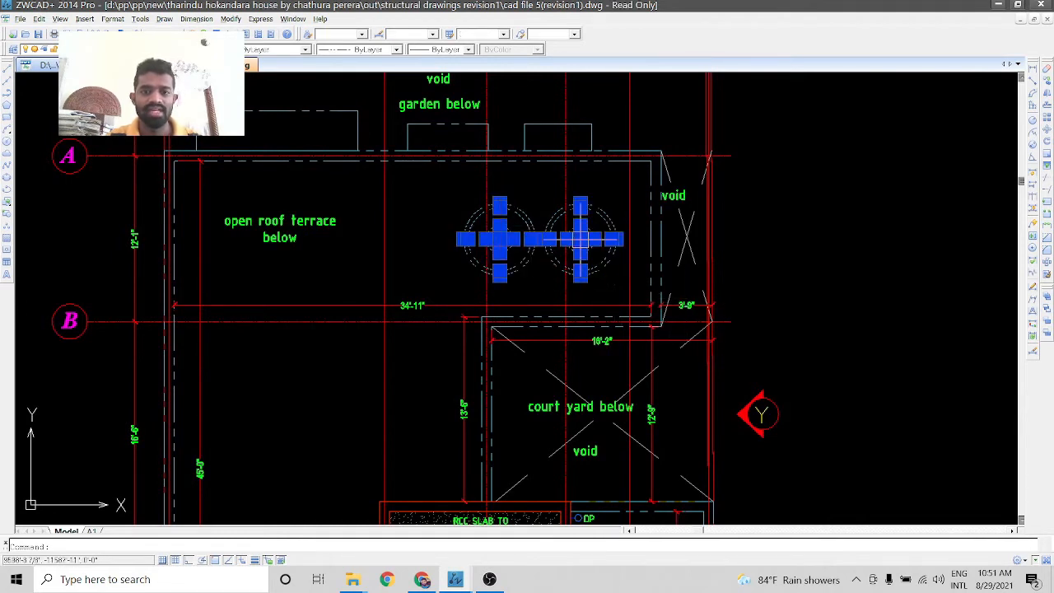
{"action": "key", "text": "Delete"}
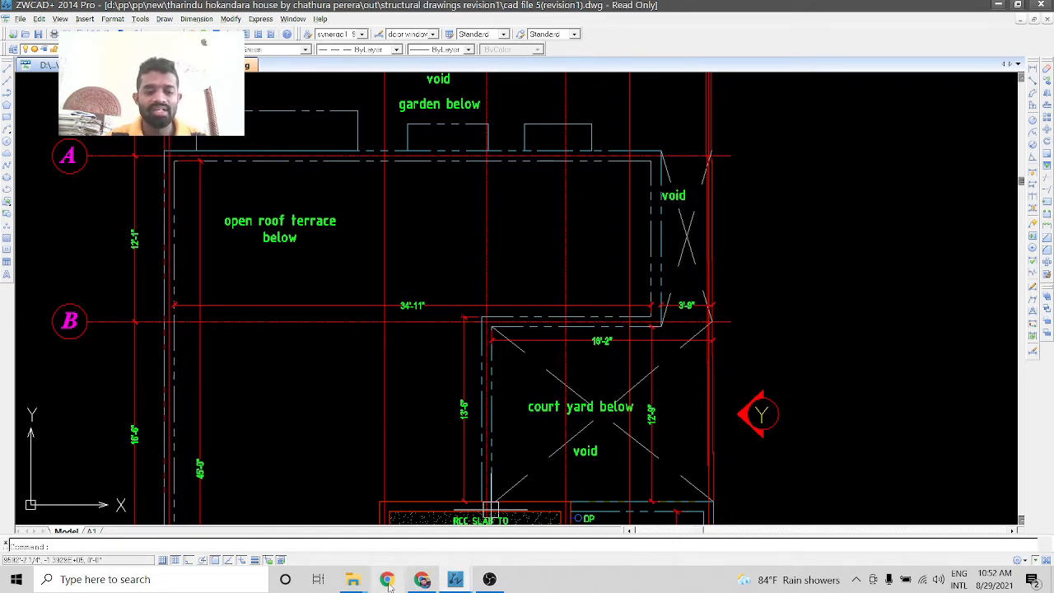
Switch to File Explorer and browse to the New folder inside PP on the Official (D:) drive
{"action": "mouse_move", "coordinate": [352, 578]}
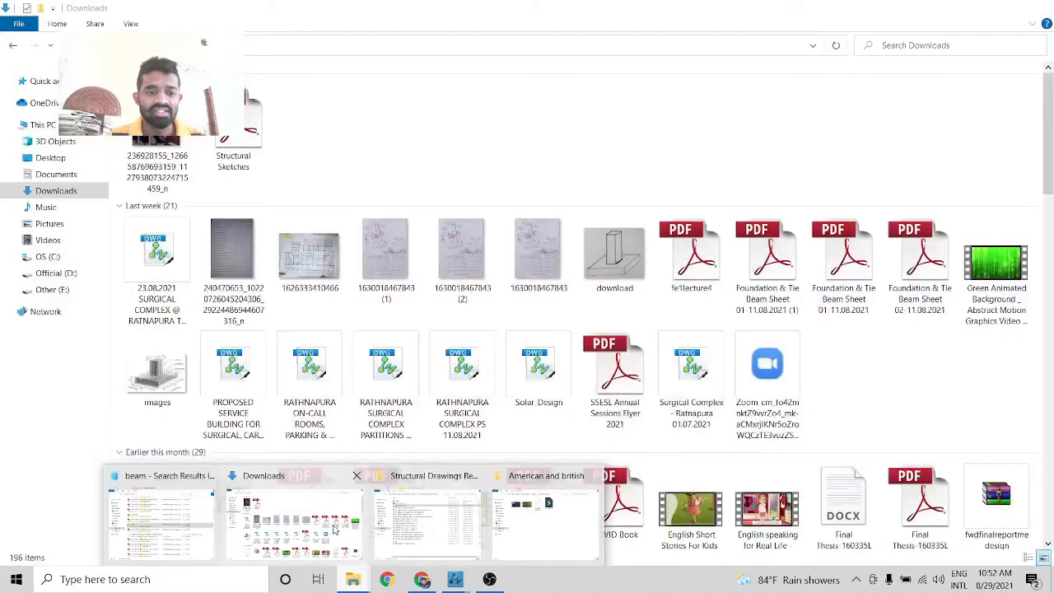
{"action": "left_click", "coordinate": [333, 529]}
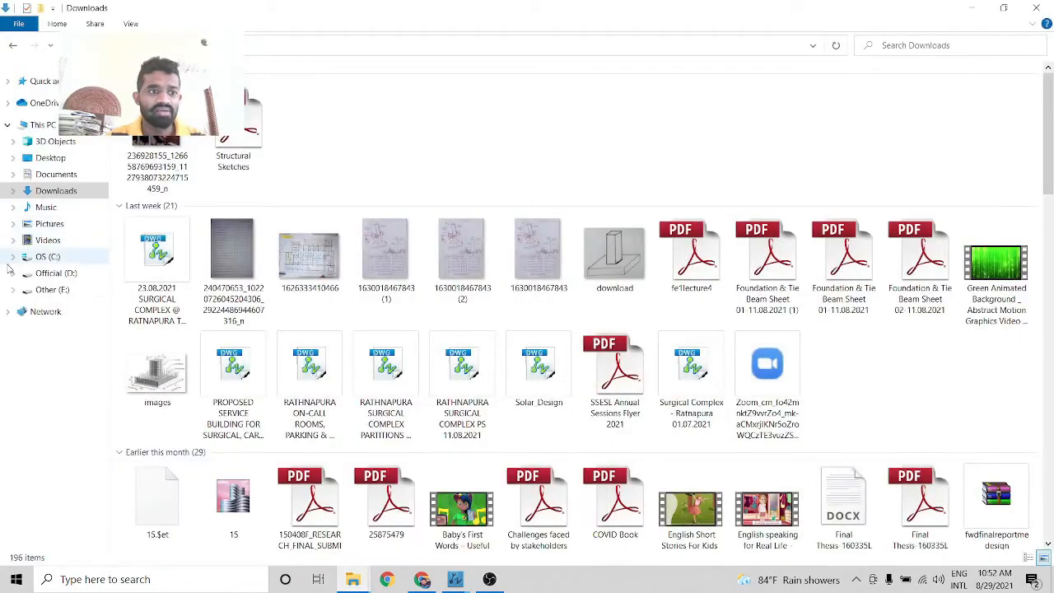
{"action": "left_click", "coordinate": [56, 272]}
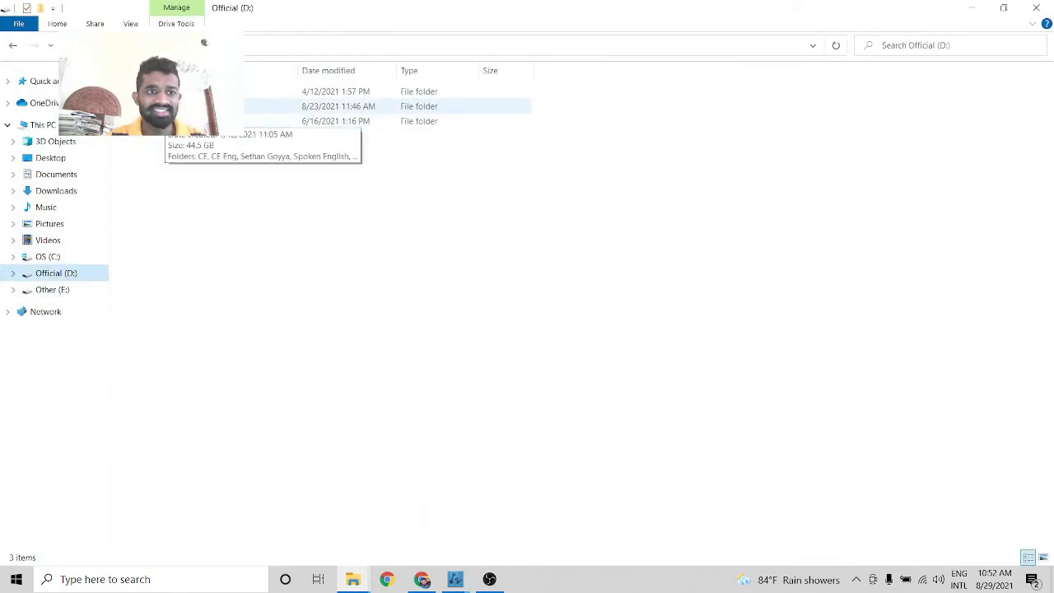
{"action": "double_click", "coordinate": [272, 91]}
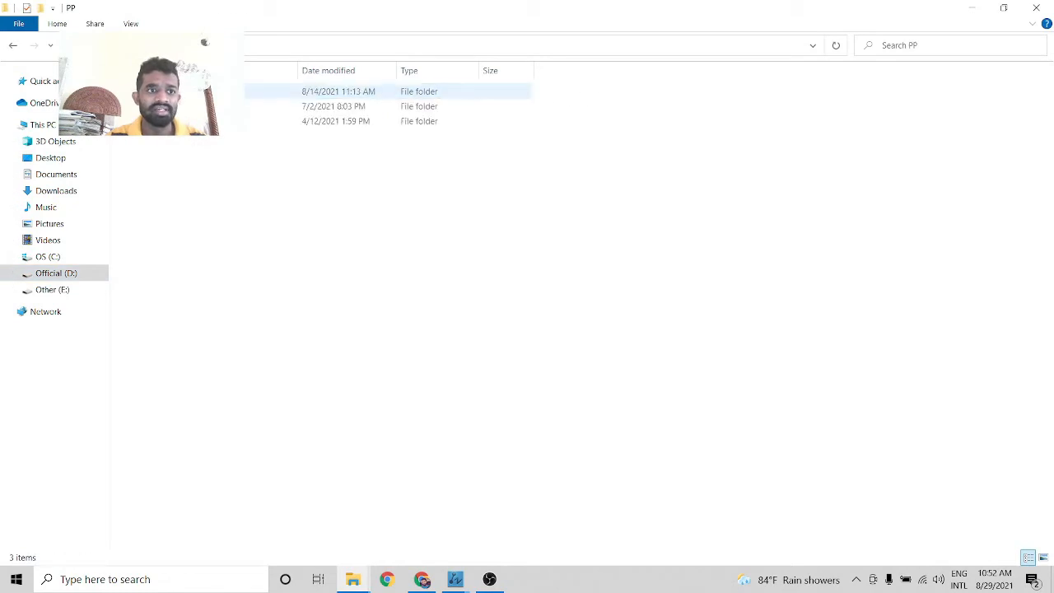
{"action": "double_click", "coordinate": [271, 106]}
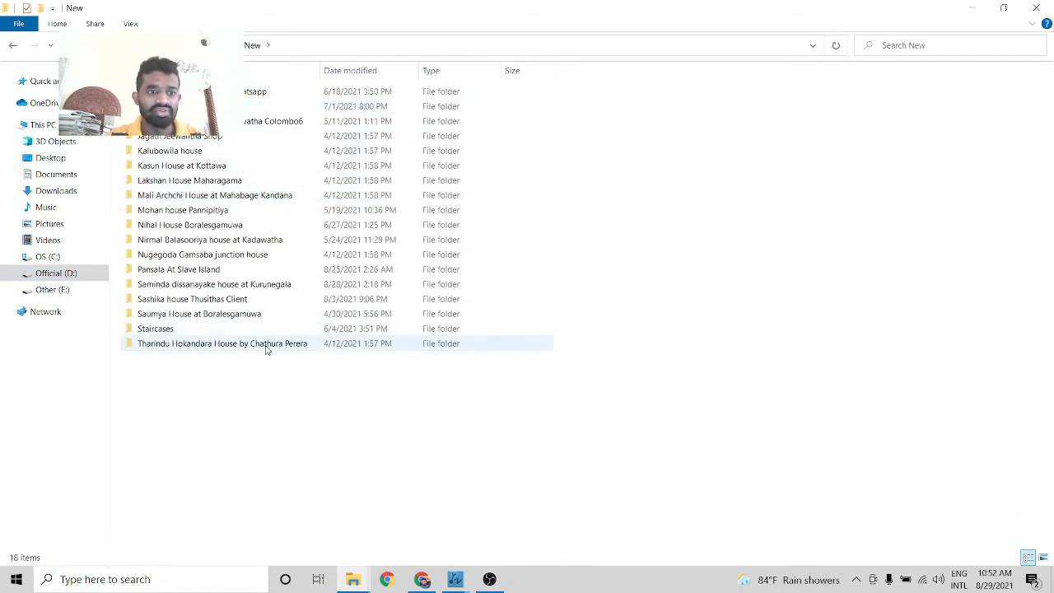
Open the EN_HiPower_STP450S PDF from the Hokandara house project's In > Solar frame folder and maximize its window
{"action": "double_click", "coordinate": [263, 344]}
{"action": "left_click", "coordinate": [165, 92]}
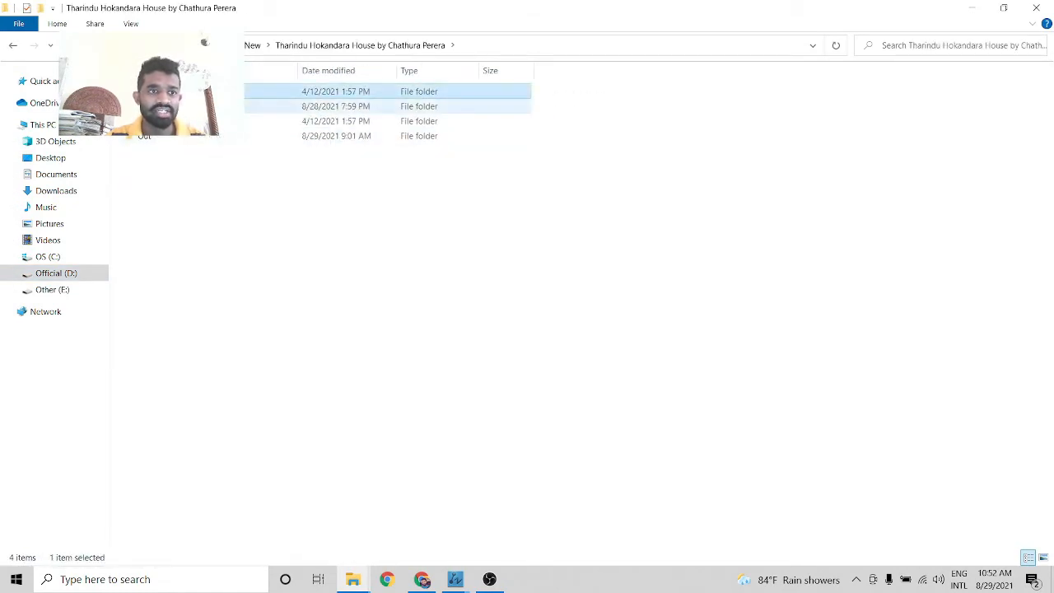
{"action": "double_click", "coordinate": [165, 106]}
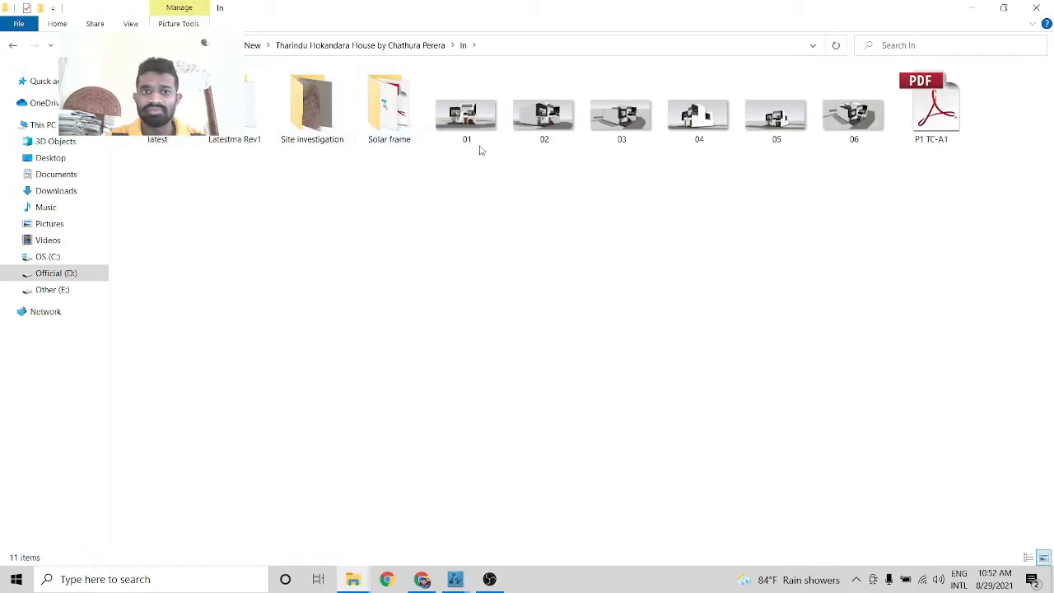
{"action": "double_click", "coordinate": [389, 105]}
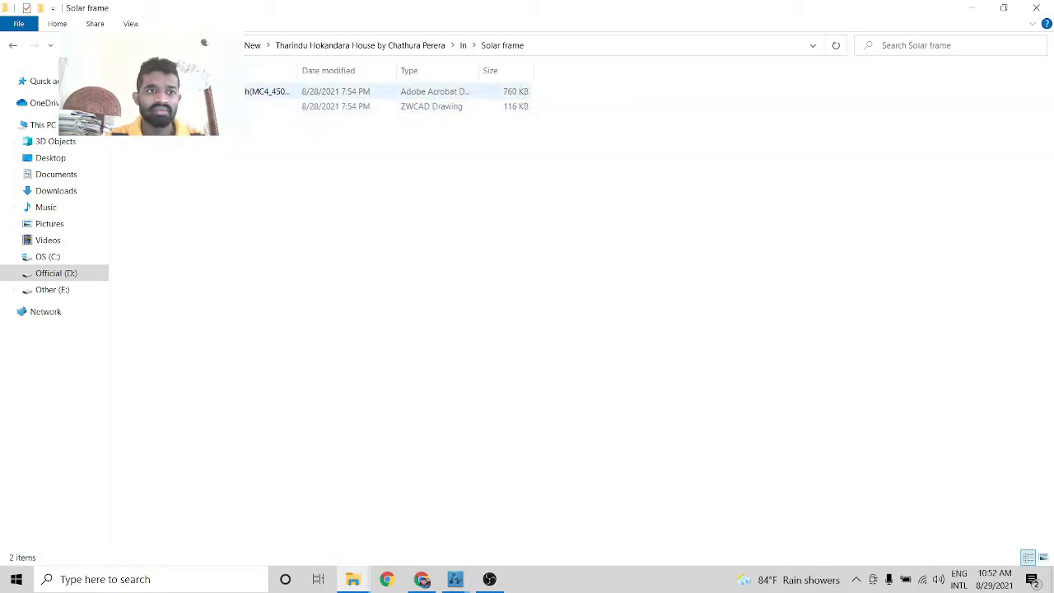
{"action": "double_click", "coordinate": [313, 91]}
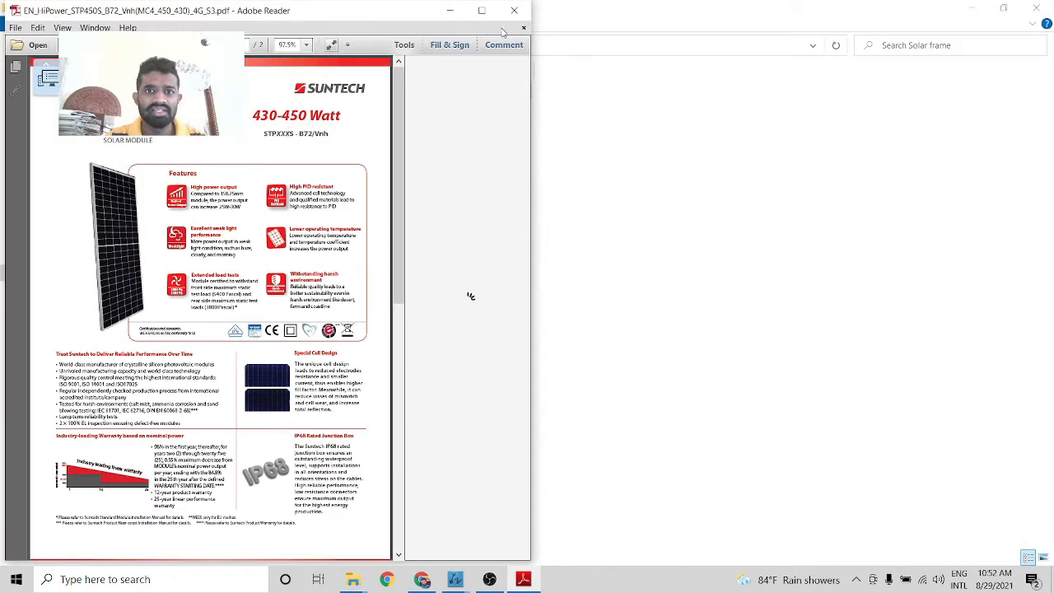
{"action": "left_click", "coordinate": [481, 10]}
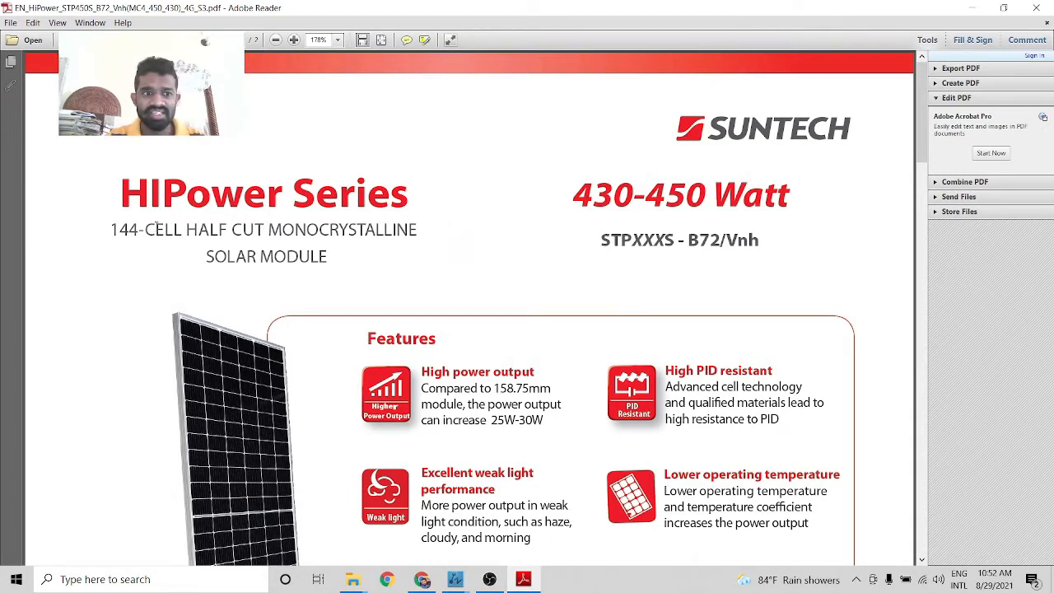
Read through the solar module's features, load tests and warranty information on the datasheet's first page
{"action": "scroll", "coordinate": [625, 198], "scroll_direction": "down", "scroll_amount": 1}
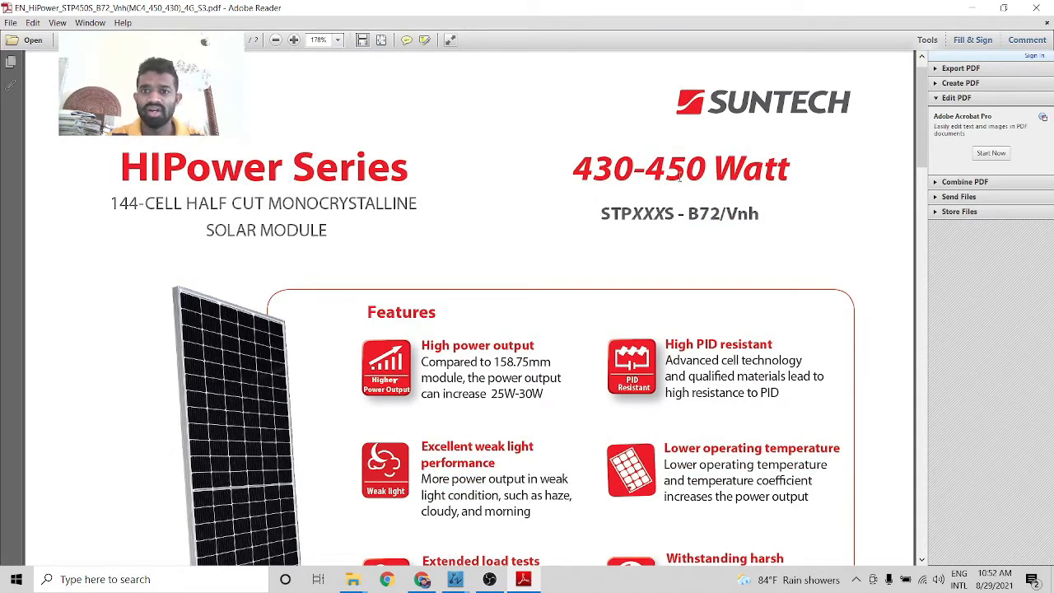
{"action": "scroll", "coordinate": [679, 177], "scroll_direction": "down", "scroll_amount": 2}
{"action": "scroll", "coordinate": [473, 165], "scroll_direction": "down", "scroll_amount": 5}
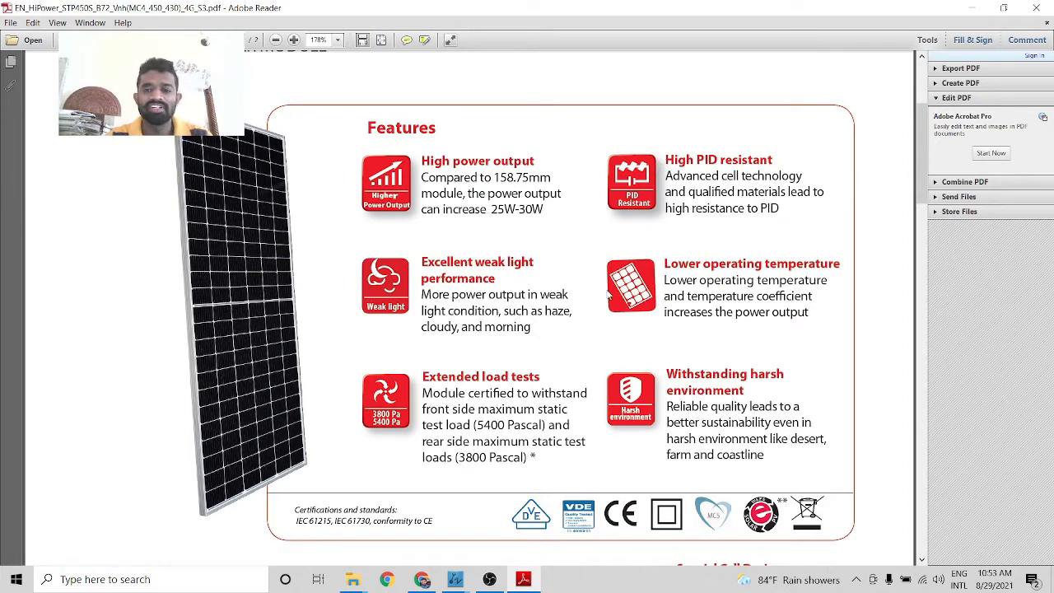
{"action": "scroll", "coordinate": [813, 280], "scroll_direction": "down", "scroll_amount": 1}
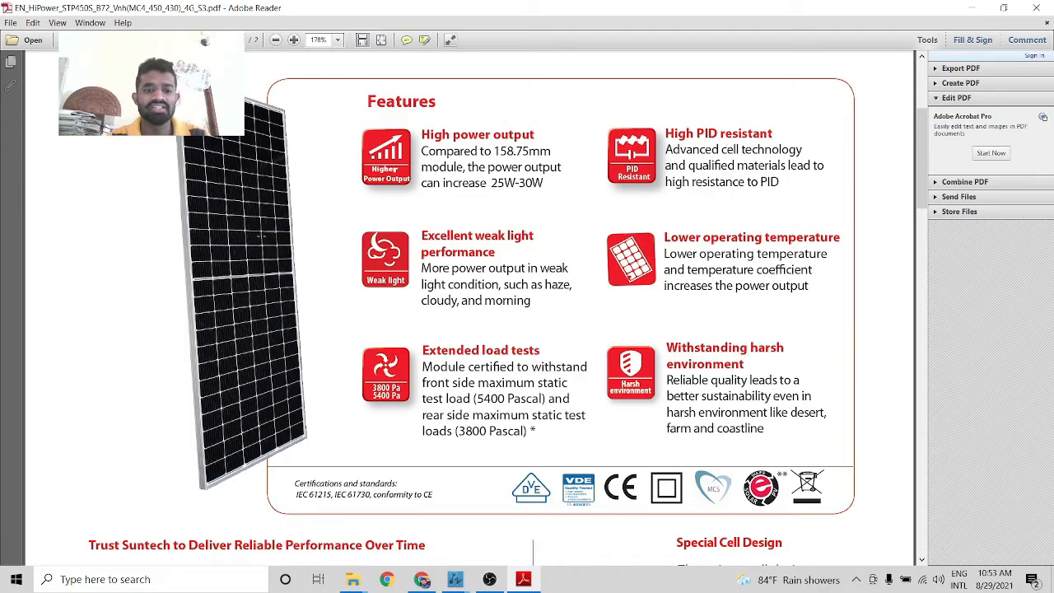
{"action": "scroll", "coordinate": [278, 224], "scroll_direction": "down", "scroll_amount": 5}
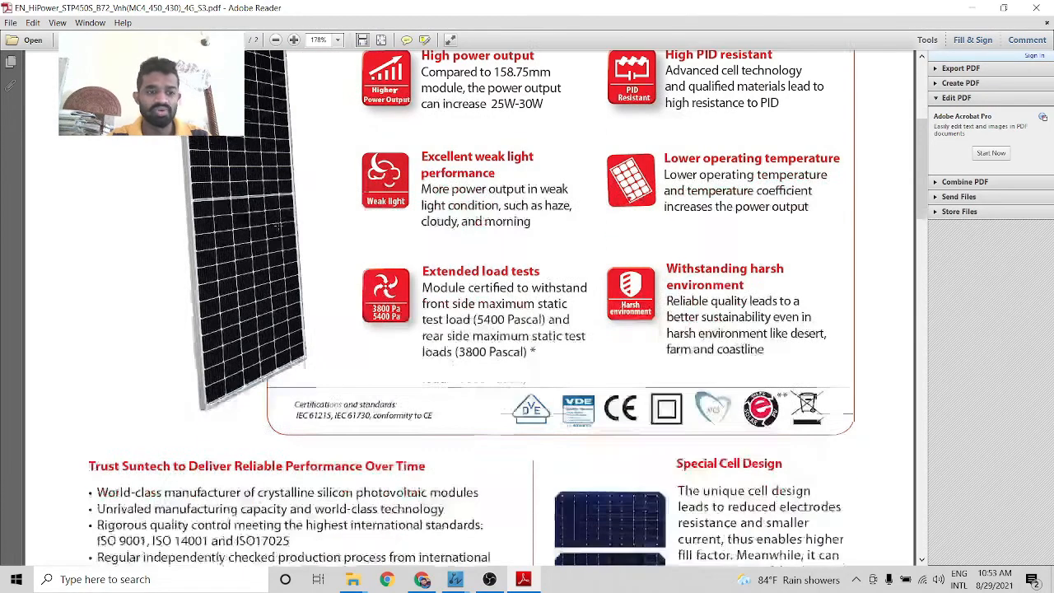
{"action": "scroll", "coordinate": [278, 224], "scroll_direction": "down", "scroll_amount": 6}
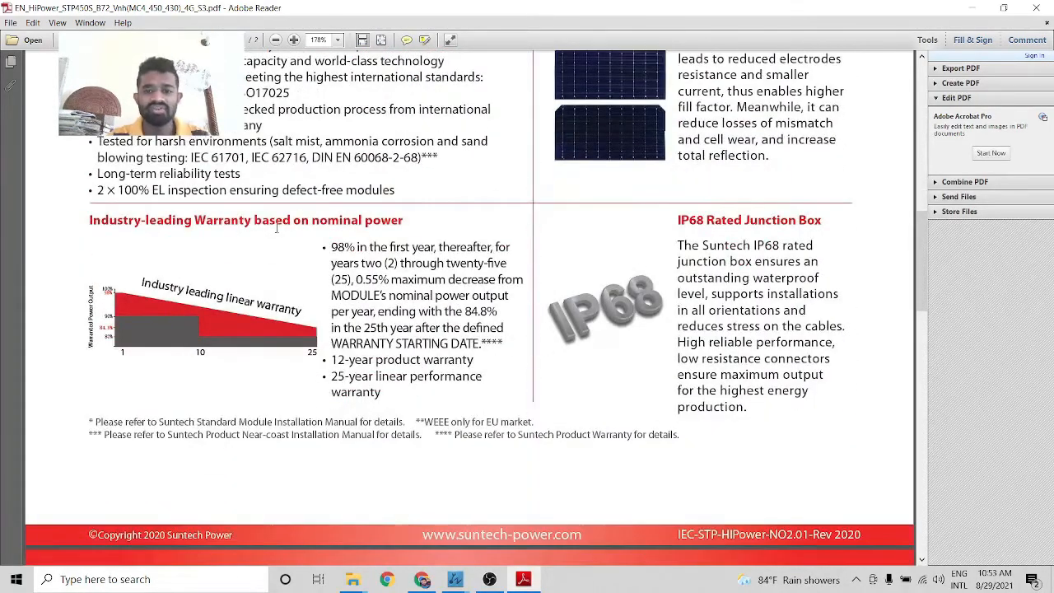
Look through the electrical and temperature data on the second page down to the Mechanical Characteristics table
{"action": "scroll", "coordinate": [277, 237], "scroll_direction": "down", "scroll_amount": 5}
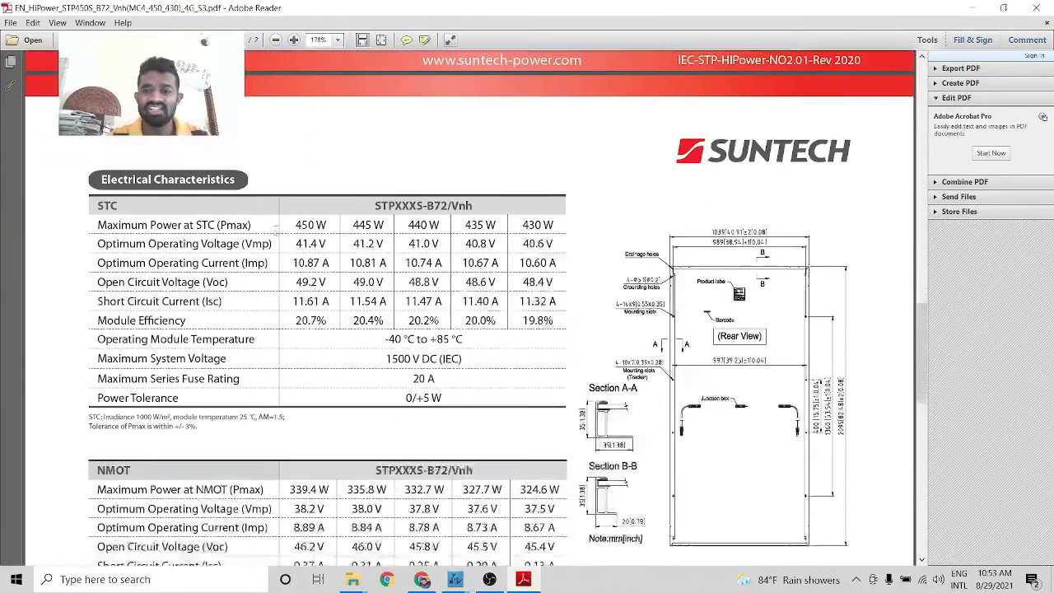
{"action": "scroll", "coordinate": [280, 231], "scroll_direction": "down", "scroll_amount": 1}
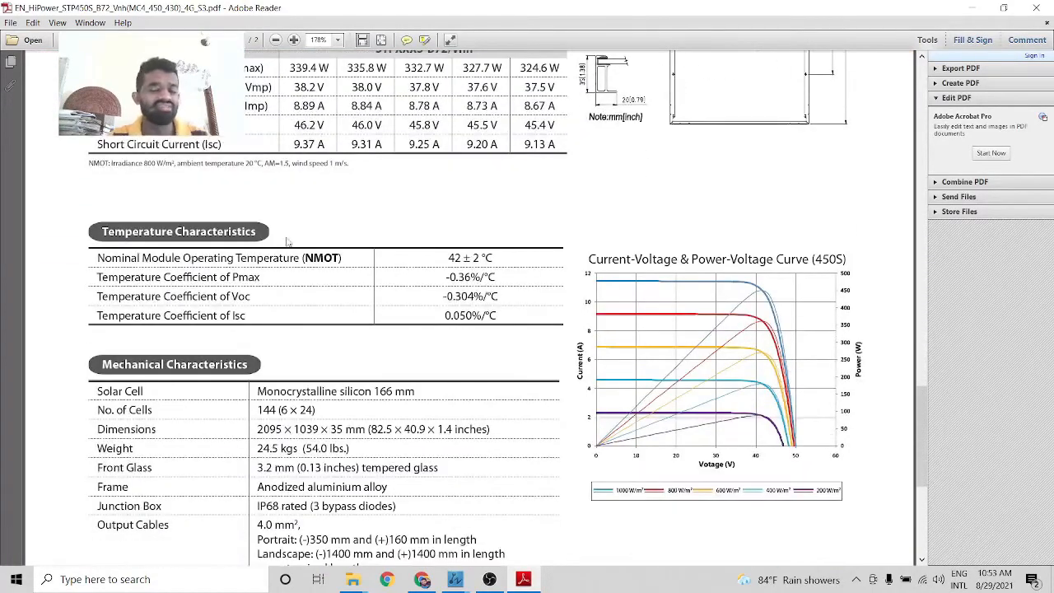
{"action": "scroll", "coordinate": [420, 240], "scroll_direction": "up", "scroll_amount": 1}
{"action": "scroll", "coordinate": [411, 251], "scroll_direction": "down", "scroll_amount": 2}
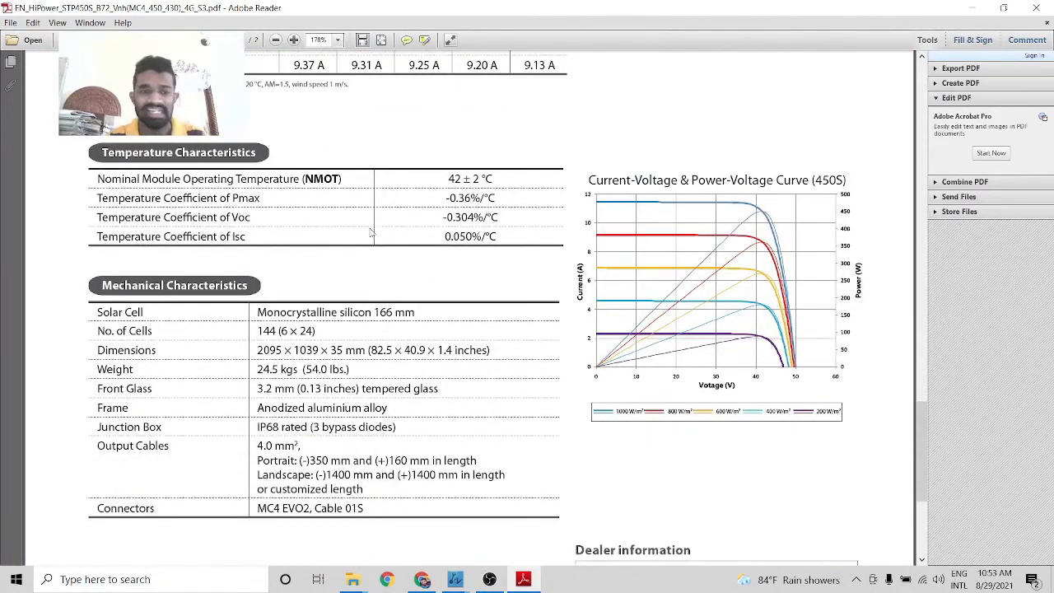
{"action": "scroll", "coordinate": [324, 239], "scroll_direction": "down", "scroll_amount": 1}
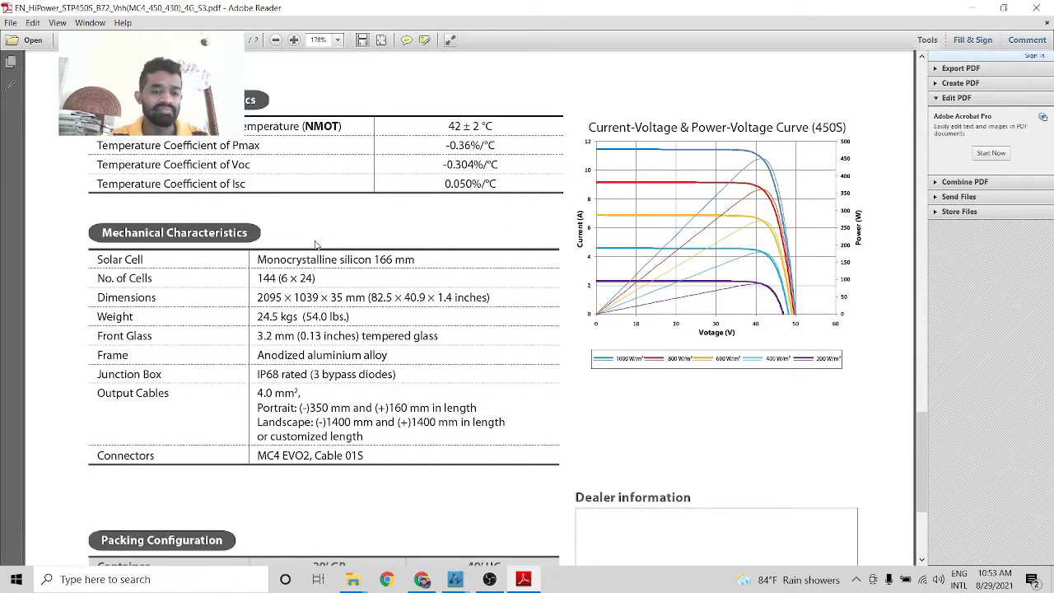
{"action": "scroll", "coordinate": [318, 242], "scroll_direction": "down", "scroll_amount": 1}
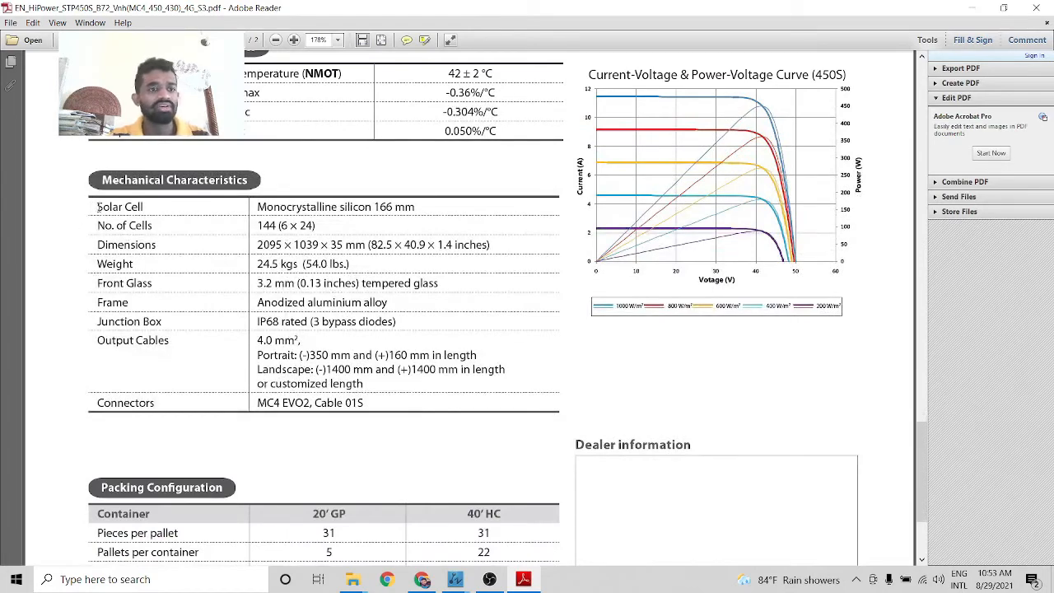
Highlight the Dimensions and Weight entries in the Mechanical Characteristics table to check the panel's size and weight
{"action": "left_click_drag", "start_coordinate": [99, 207], "coordinate": [406, 267]}
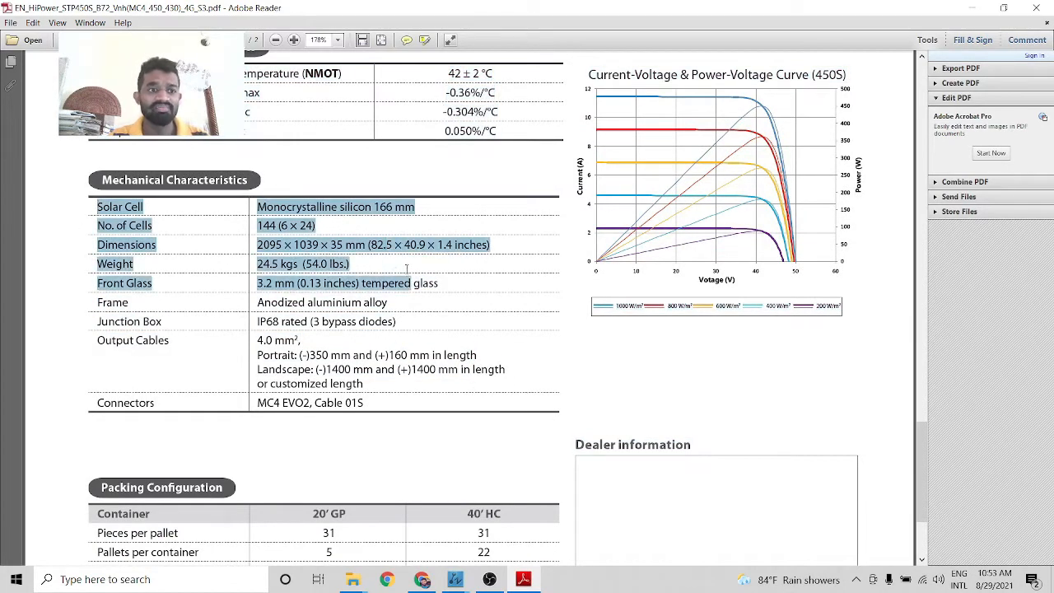
{"action": "left_click", "coordinate": [82, 170]}
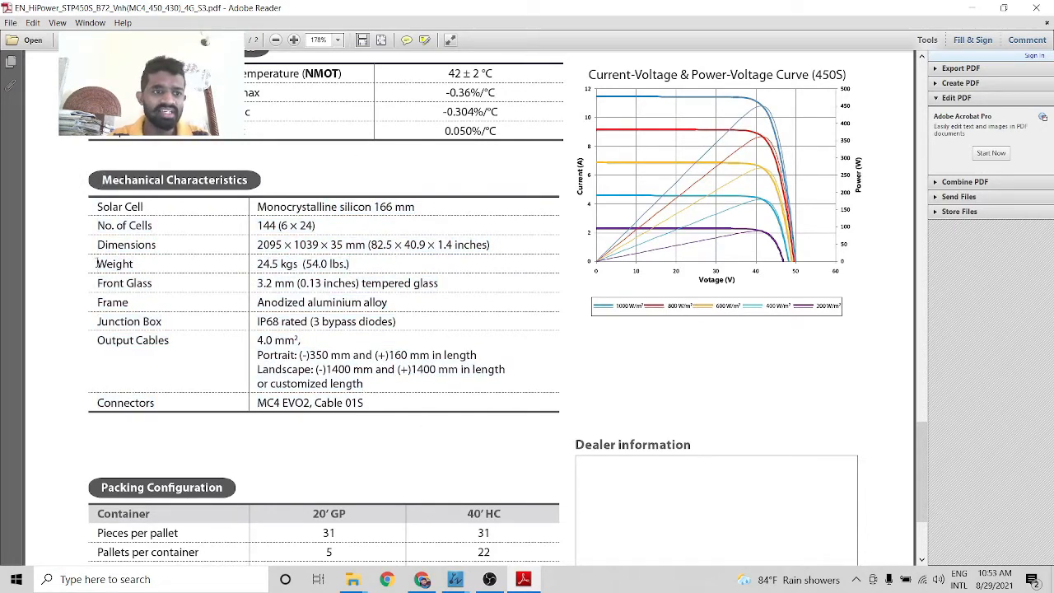
{"action": "left_click_drag", "start_coordinate": [94, 247], "coordinate": [172, 234]}
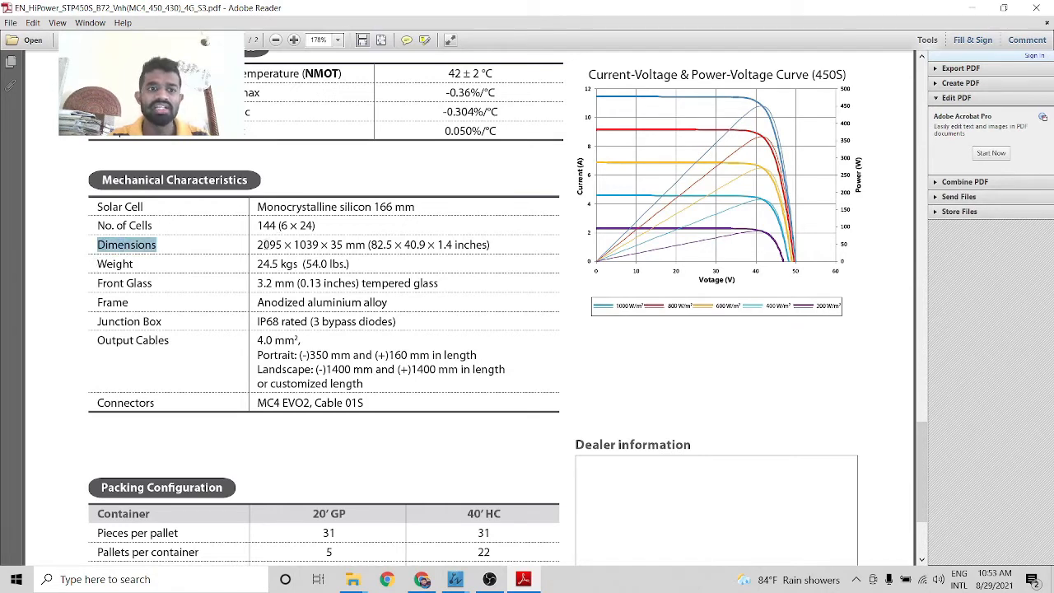
{"action": "left_click_drag", "start_coordinate": [258, 244], "coordinate": [314, 245]}
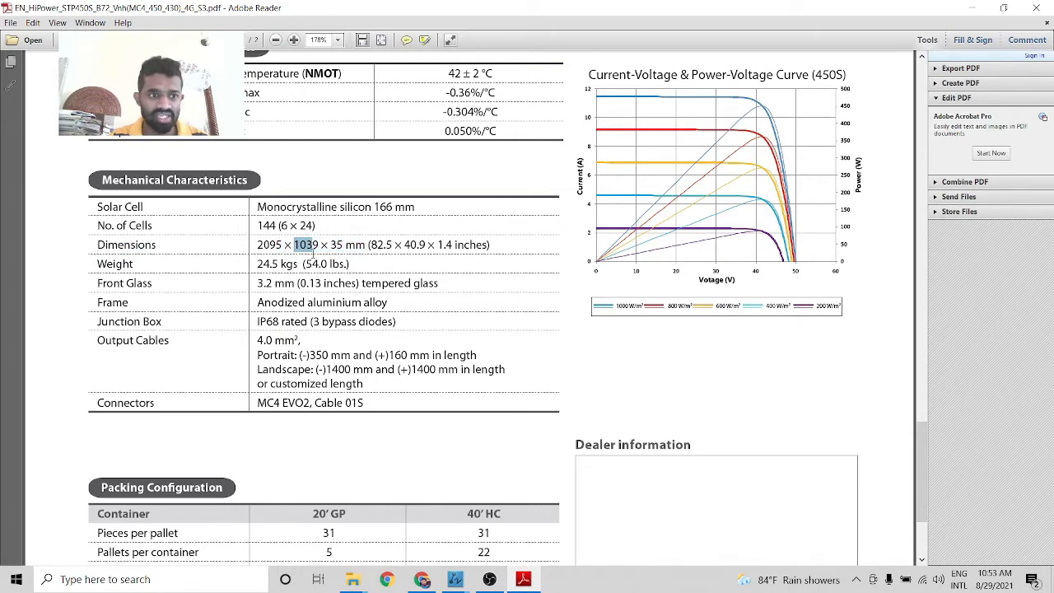
{"action": "left_click_drag", "start_coordinate": [105, 264], "coordinate": [195, 273]}
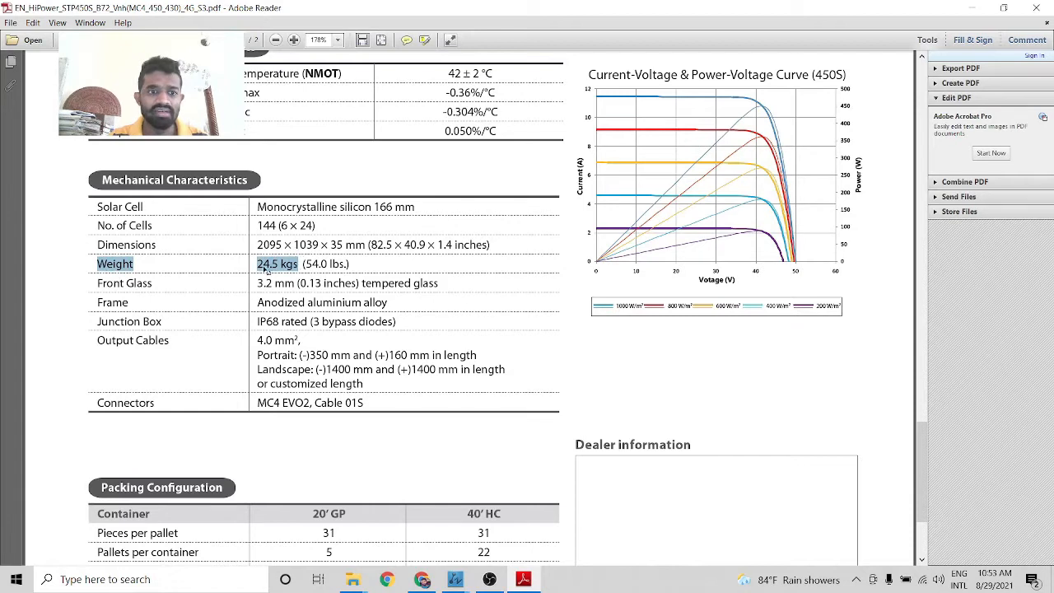
Switch from the datasheet to the Solar_Design.dwg drawing in ZWCAD and look over the standalone solar frame layout
{"action": "left_click", "coordinate": [310, 257]}
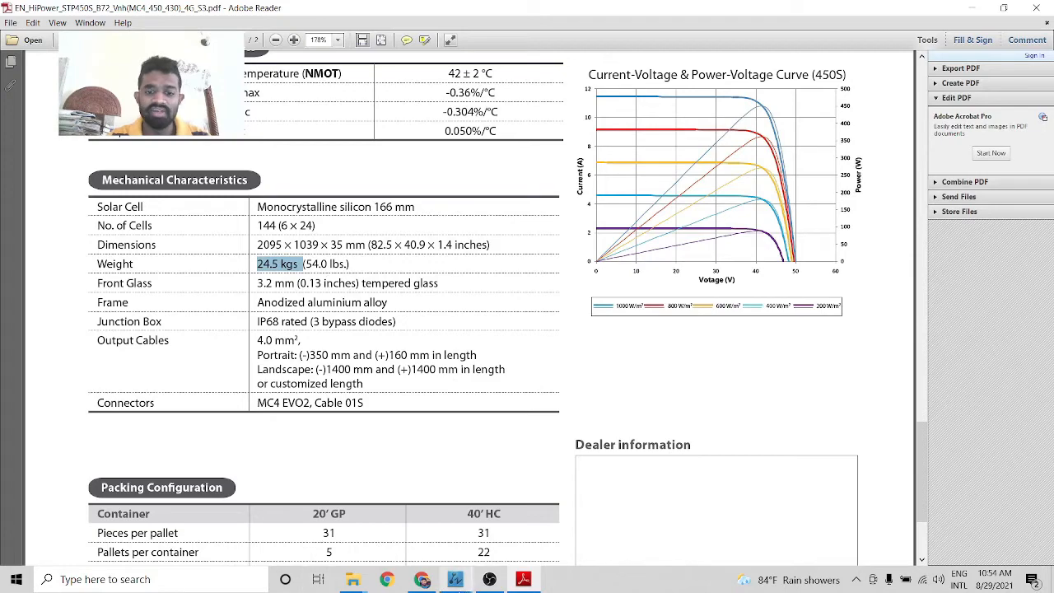
{"action": "left_click", "coordinate": [457, 581]}
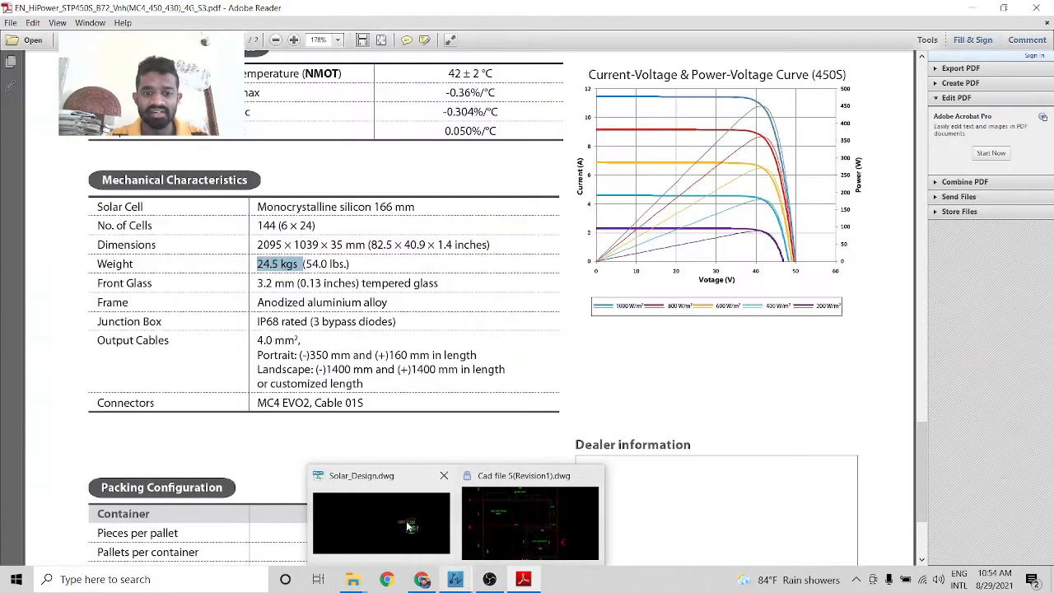
{"action": "left_click", "coordinate": [408, 527]}
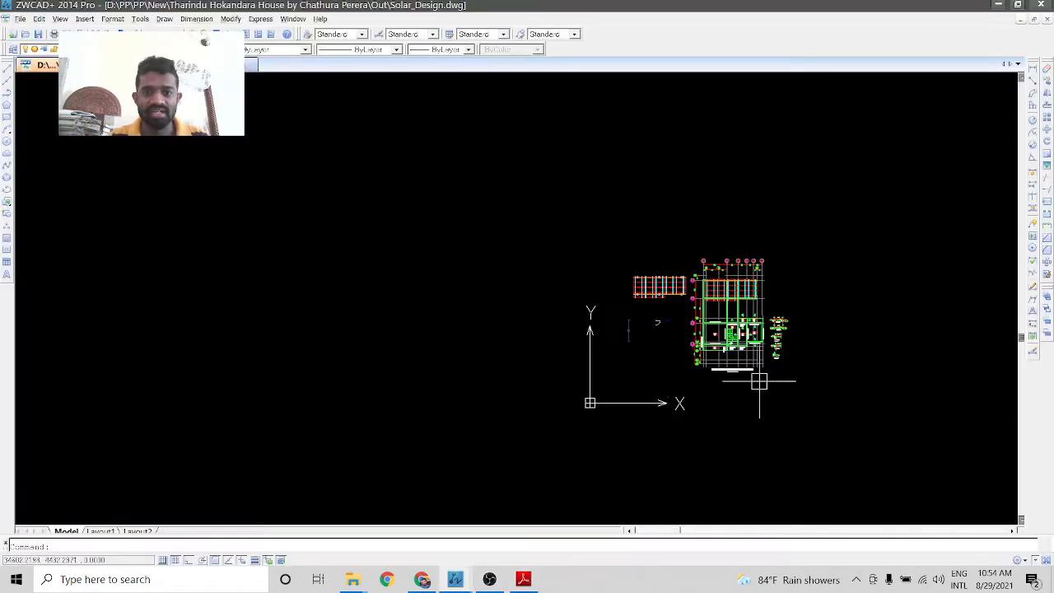
{"action": "scroll", "coordinate": [708, 288], "scroll_direction": "up", "scroll_amount": 8}
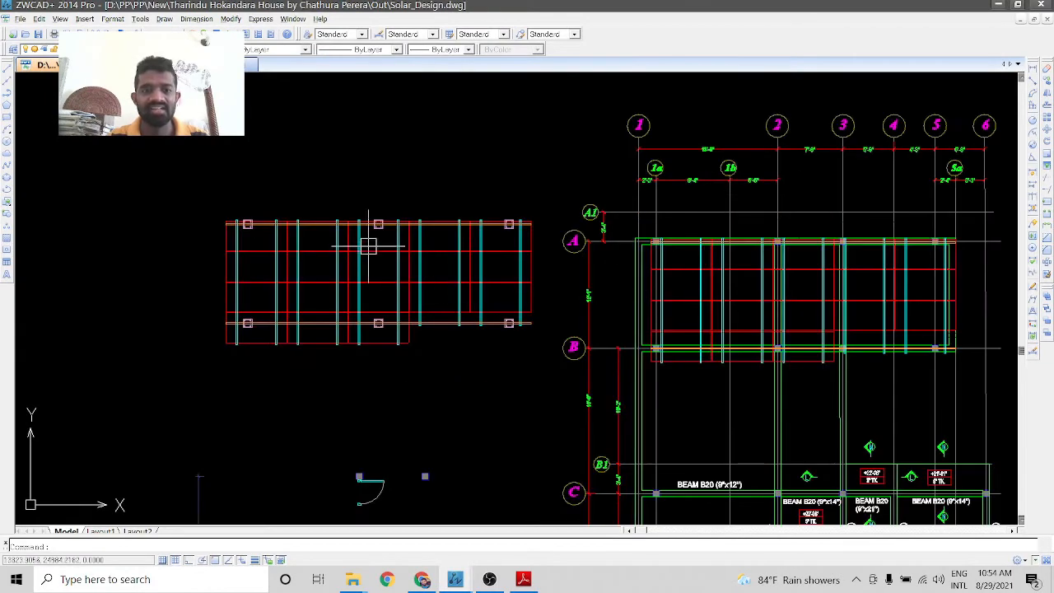
{"action": "scroll", "coordinate": [103, 247], "scroll_direction": "up", "scroll_amount": 3}
{"action": "scroll", "coordinate": [290, 261], "scroll_direction": "down", "scroll_amount": 2}
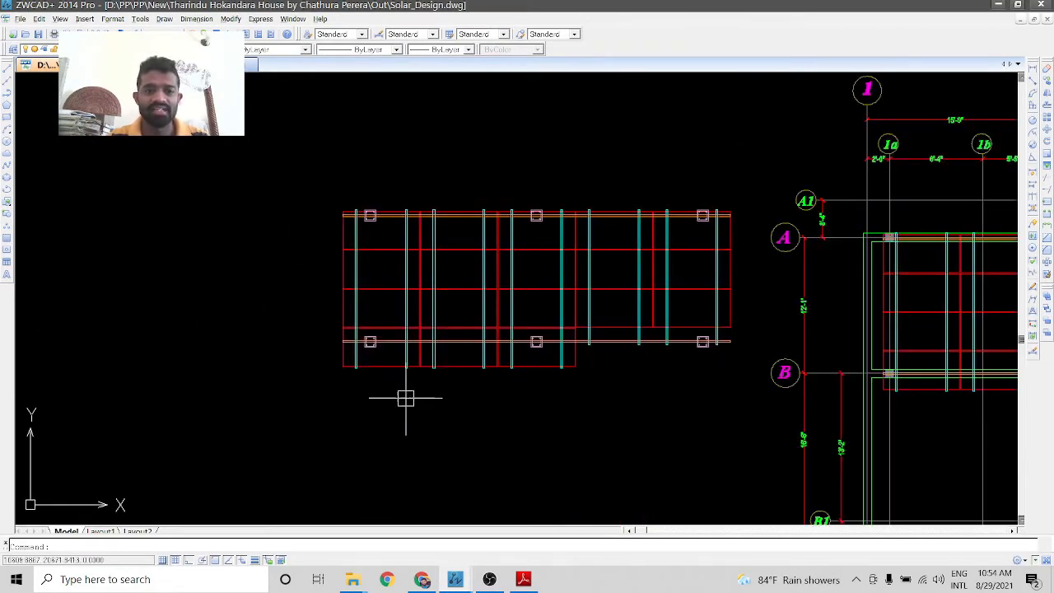
Inspect one solar panel outline in the first column of the standalone frame layout by selecting it, then clear the selection
{"action": "scroll", "coordinate": [362, 360], "scroll_direction": "up", "scroll_amount": 4}
{"action": "scroll", "coordinate": [534, 360], "scroll_direction": "up", "scroll_amount": 3}
{"action": "scroll", "coordinate": [419, 275], "scroll_direction": "up", "scroll_amount": 3}
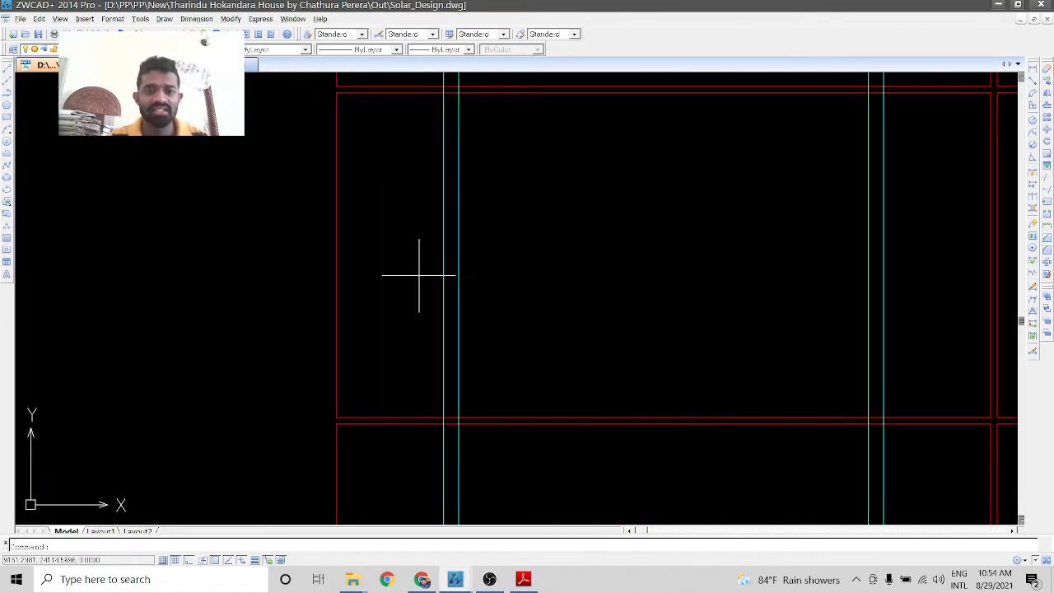
{"action": "left_click", "coordinate": [379, 418]}
{"action": "scroll", "coordinate": [268, 348], "scroll_direction": "down", "scroll_amount": 3}
{"action": "scroll", "coordinate": [493, 270], "scroll_direction": "up", "scroll_amount": 2}
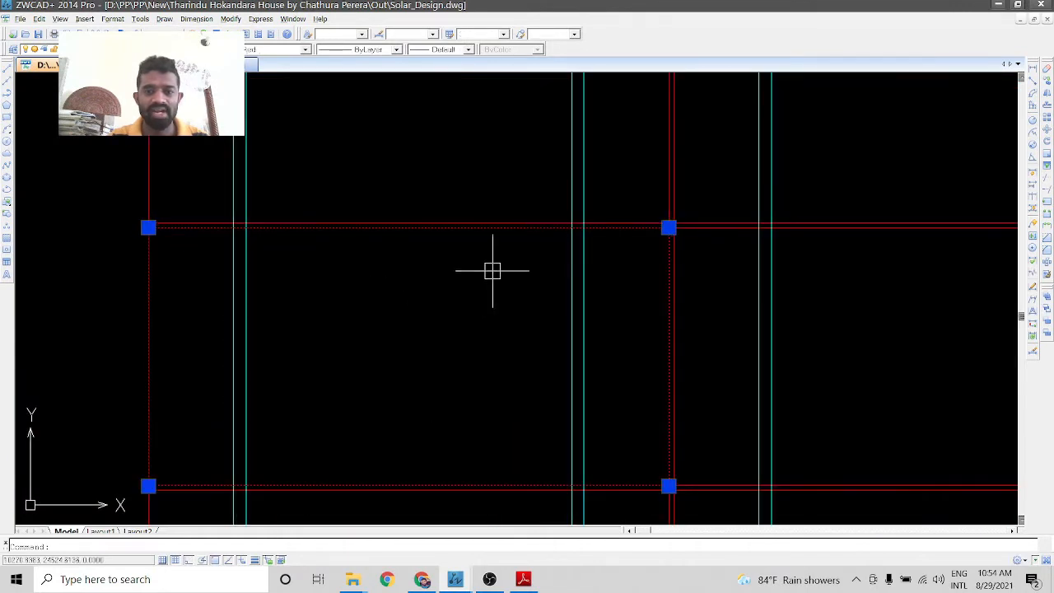
{"action": "scroll", "coordinate": [653, 253], "scroll_direction": "down", "scroll_amount": 2}
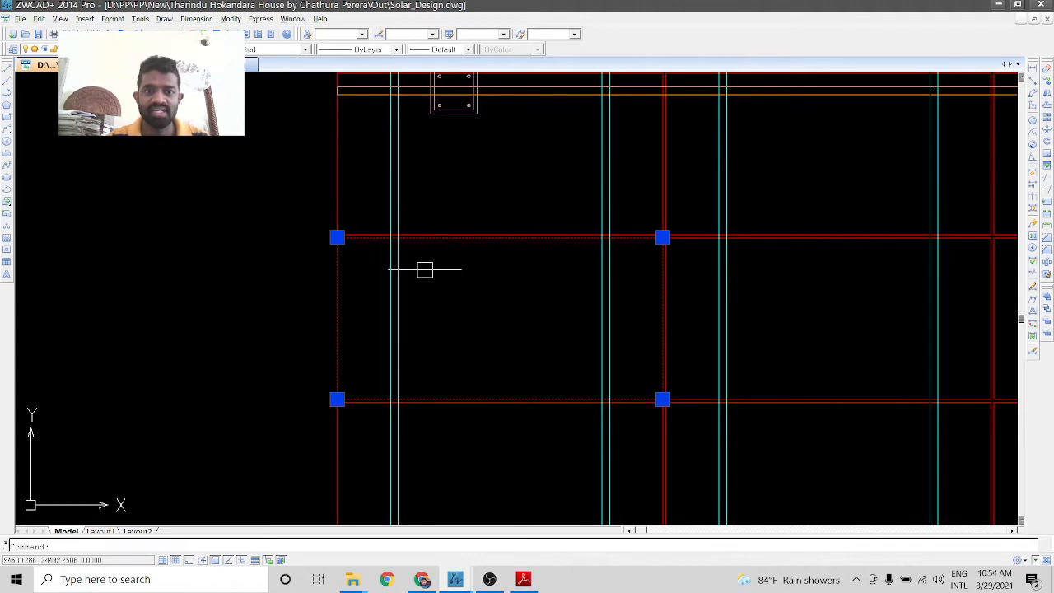
{"action": "key", "text": "Escape"}
Pick out the vertical support bars beneath the first-column panel of the standalone layout, then clear the selection
{"action": "scroll", "coordinate": [424, 270], "scroll_direction": "down", "scroll_amount": 2}
{"action": "scroll", "coordinate": [503, 252], "scroll_direction": "up", "scroll_amount": 3}
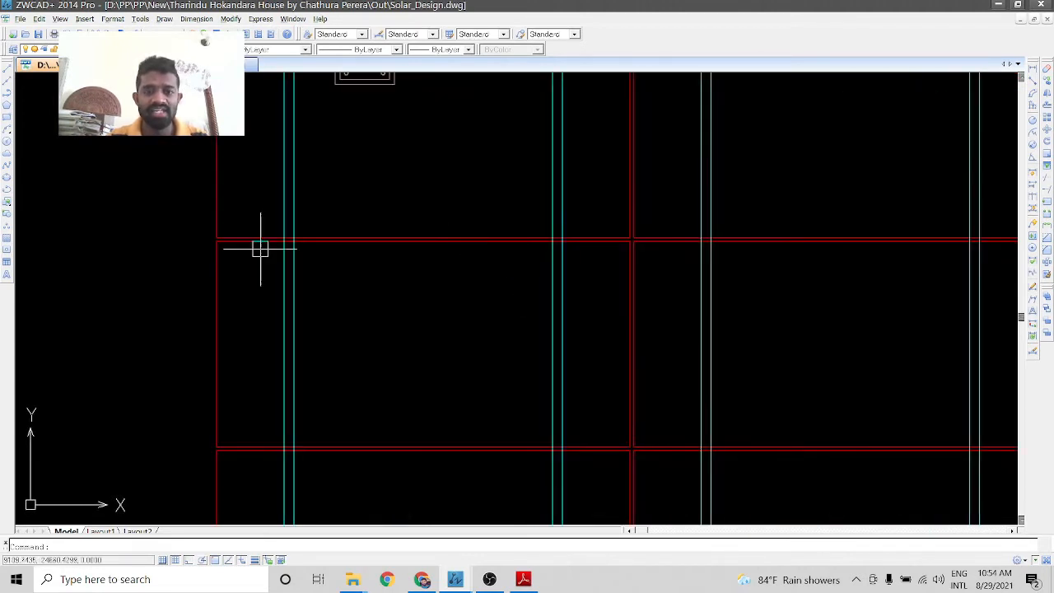
{"action": "scroll", "coordinate": [255, 247], "scroll_direction": "down", "scroll_amount": 2}
{"action": "left_click", "coordinate": [234, 293]}
{"action": "left_click", "coordinate": [224, 302]}
{"action": "key", "text": "Escape"}
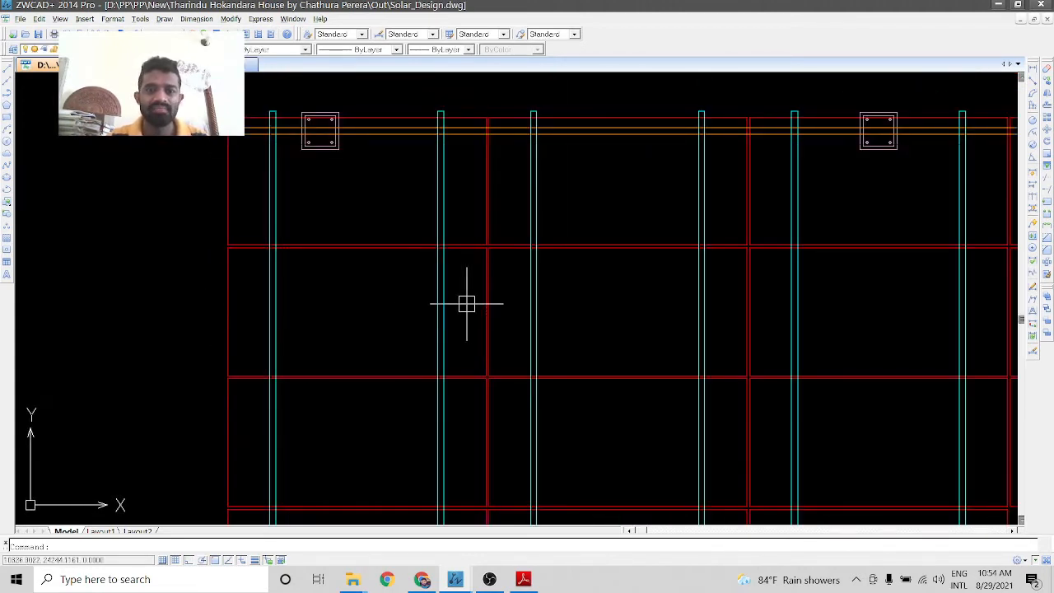
{"action": "left_click", "coordinate": [320, 292]}
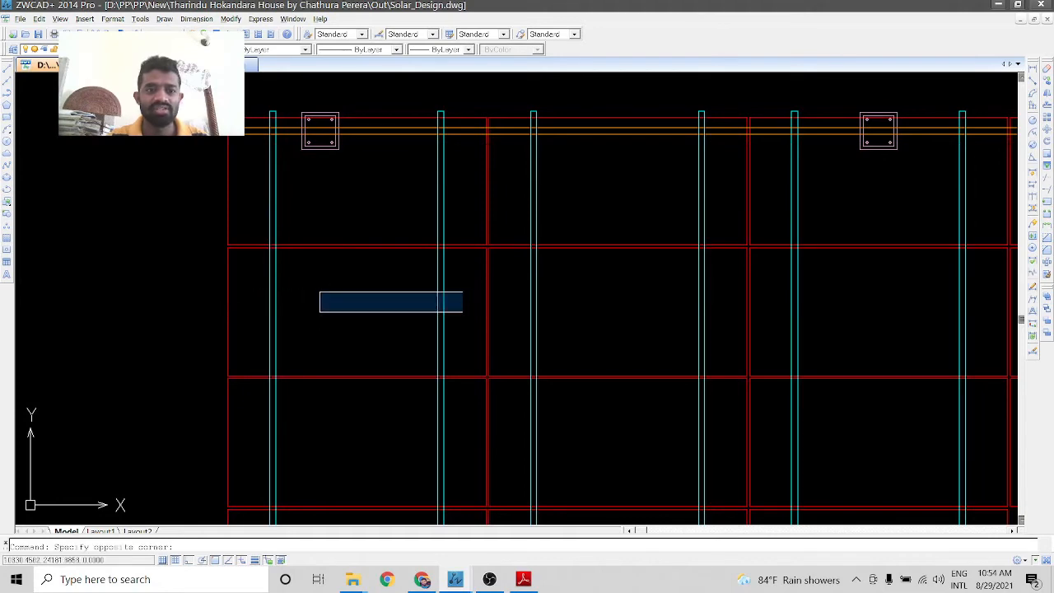
{"action": "left_click", "coordinate": [260, 321]}
{"action": "left_click", "coordinate": [465, 318]}
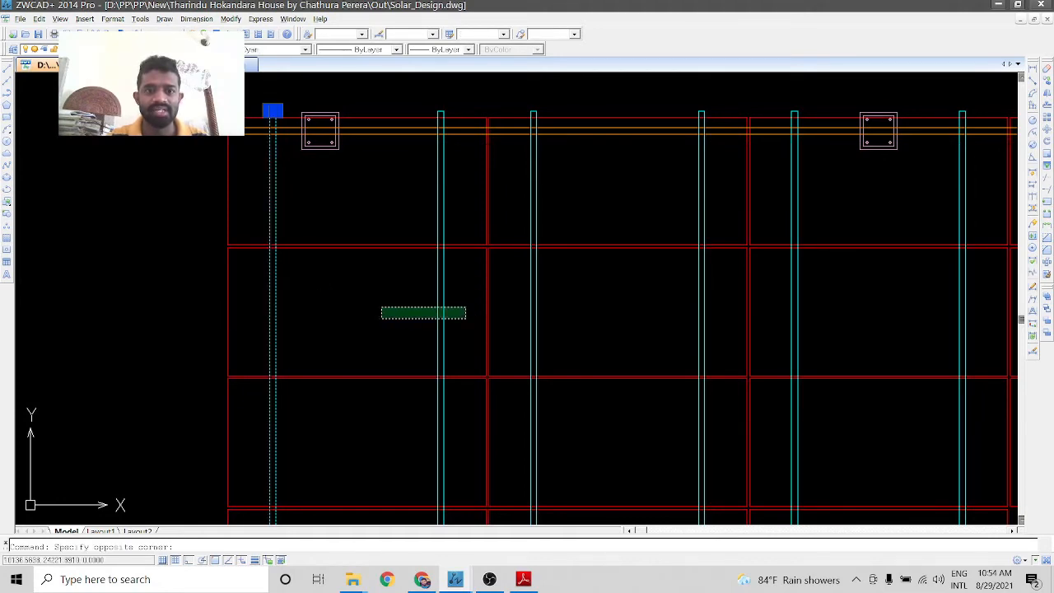
{"action": "left_click", "coordinate": [394, 308]}
{"action": "key", "text": "Escape"}
Examine the standalone frame layout's panel rows, vertical support bars, horizontal beams and base plates
{"action": "scroll", "coordinate": [272, 330], "scroll_direction": "down", "scroll_amount": 5}
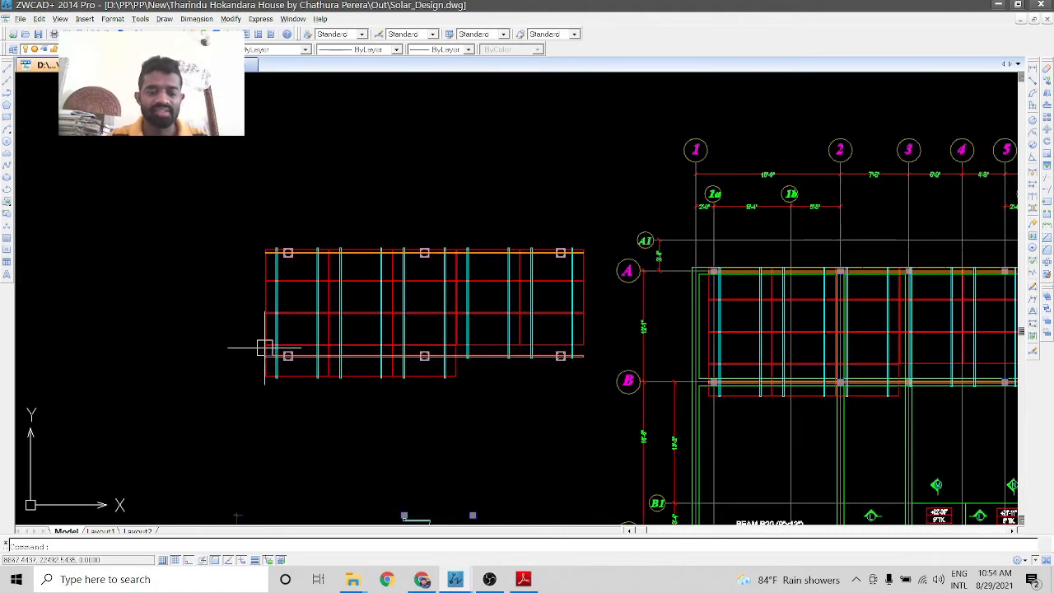
{"action": "scroll", "coordinate": [280, 313], "scroll_direction": "up", "scroll_amount": 6}
{"action": "scroll", "coordinate": [288, 371], "scroll_direction": "down", "scroll_amount": 2}
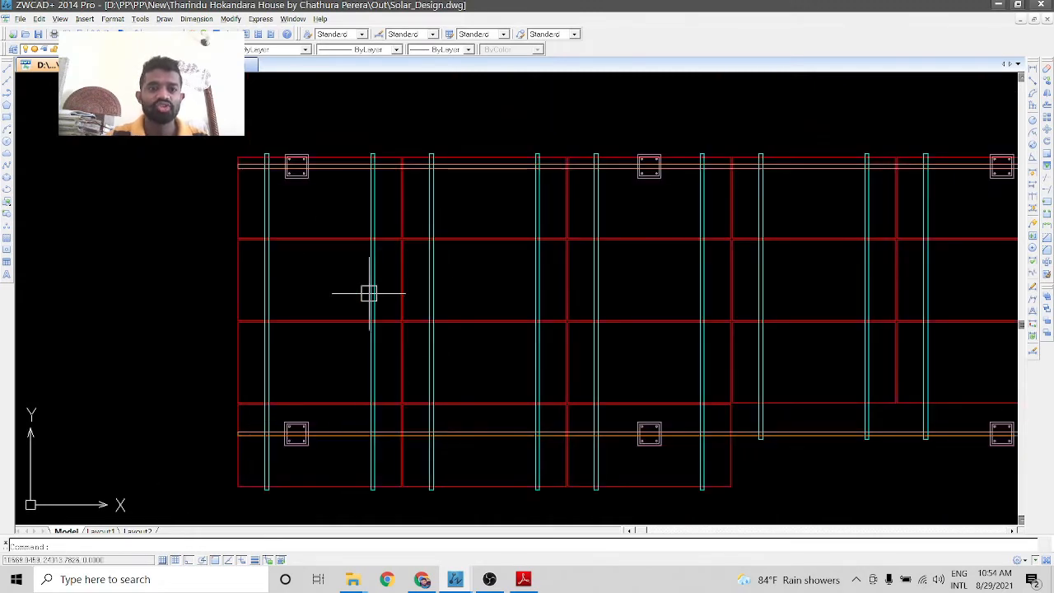
{"action": "scroll", "coordinate": [160, 376], "scroll_direction": "down", "scroll_amount": 3}
{"action": "scroll", "coordinate": [224, 286], "scroll_direction": "up", "scroll_amount": 3}
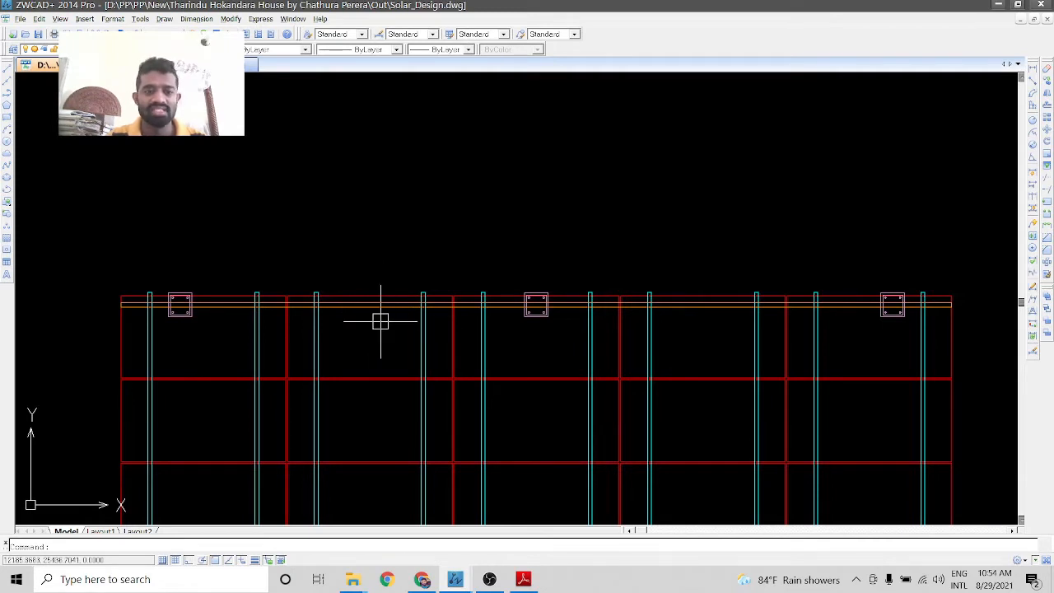
{"action": "scroll", "coordinate": [354, 318], "scroll_direction": "down", "scroll_amount": 3}
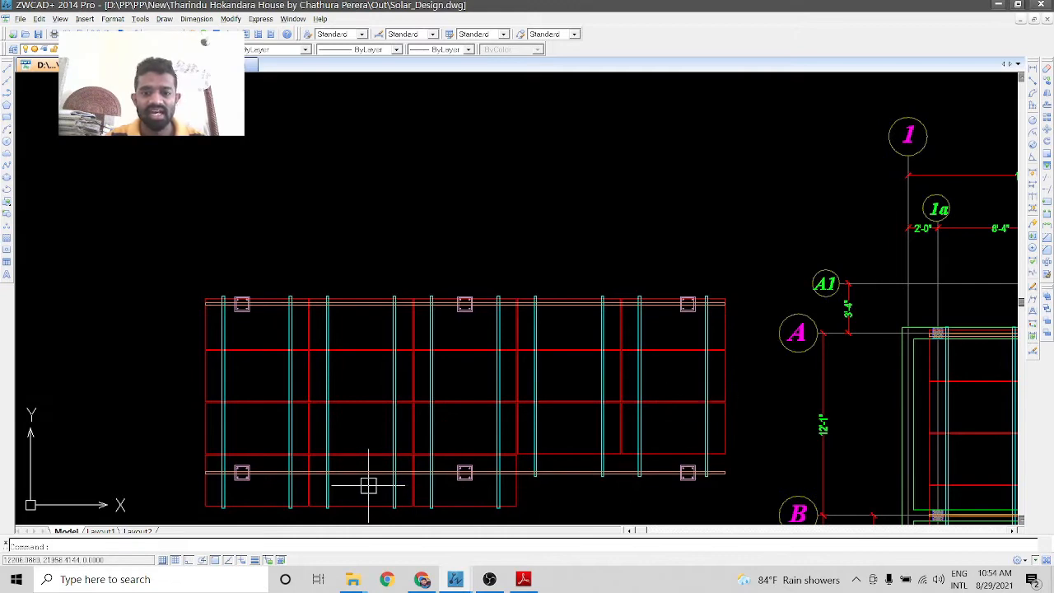
{"action": "scroll", "coordinate": [186, 374], "scroll_direction": "up", "scroll_amount": 3}
{"action": "scroll", "coordinate": [135, 212], "scroll_direction": "down", "scroll_amount": 4}
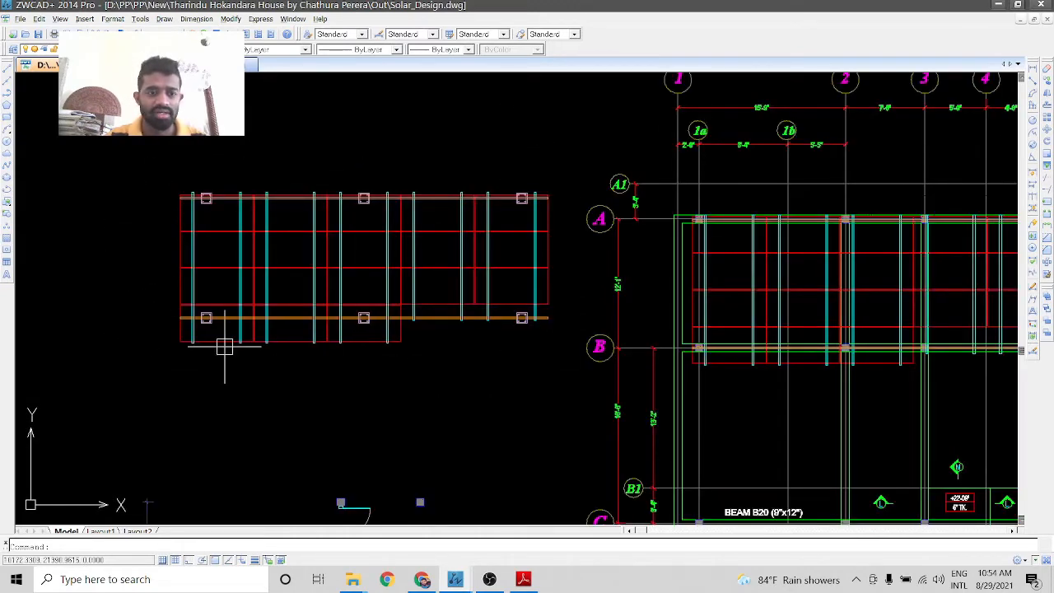
{"action": "scroll", "coordinate": [238, 299], "scroll_direction": "up", "scroll_amount": 3}
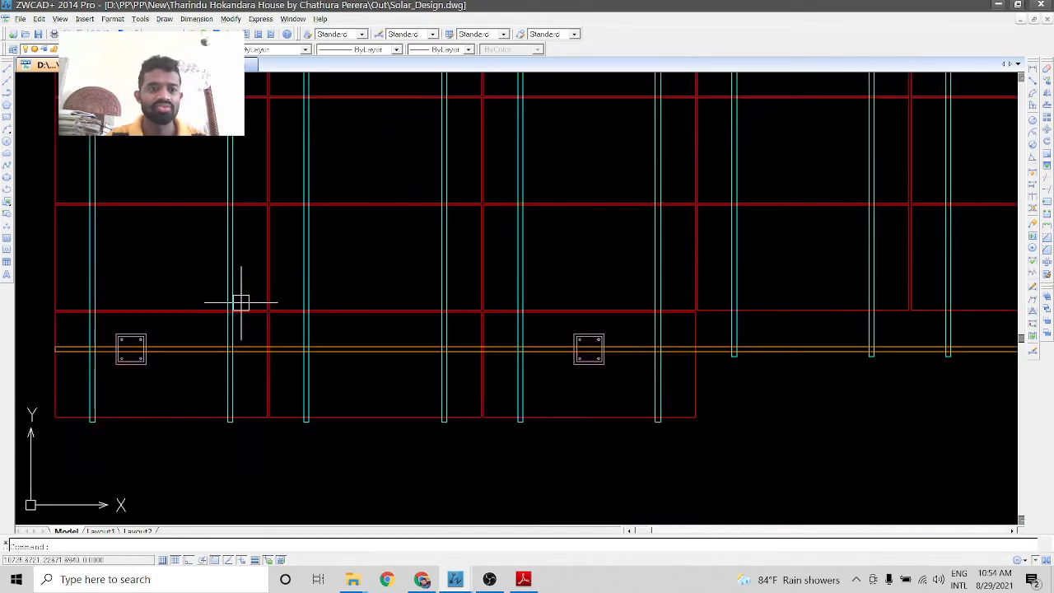
{"action": "scroll", "coordinate": [195, 386], "scroll_direction": "down", "scroll_amount": 2}
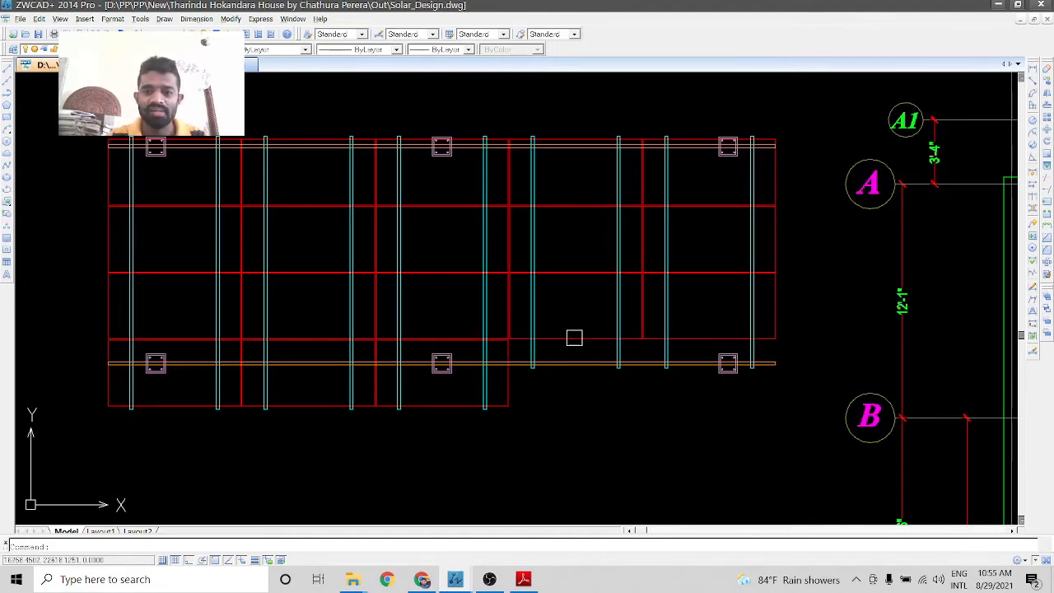
{"action": "scroll", "coordinate": [511, 392], "scroll_direction": "down", "scroll_amount": 3}
{"action": "scroll", "coordinate": [527, 374], "scroll_direction": "up", "scroll_amount": 3}
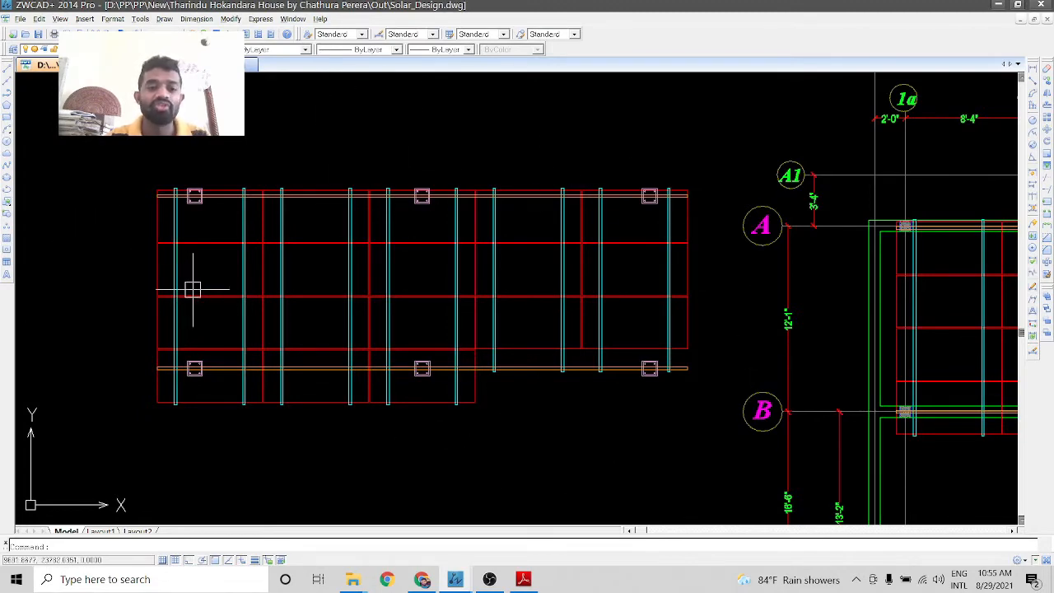
{"action": "scroll", "coordinate": [170, 294], "scroll_direction": "down", "scroll_amount": 5}
{"action": "scroll", "coordinate": [823, 403], "scroll_direction": "down", "scroll_amount": 3}
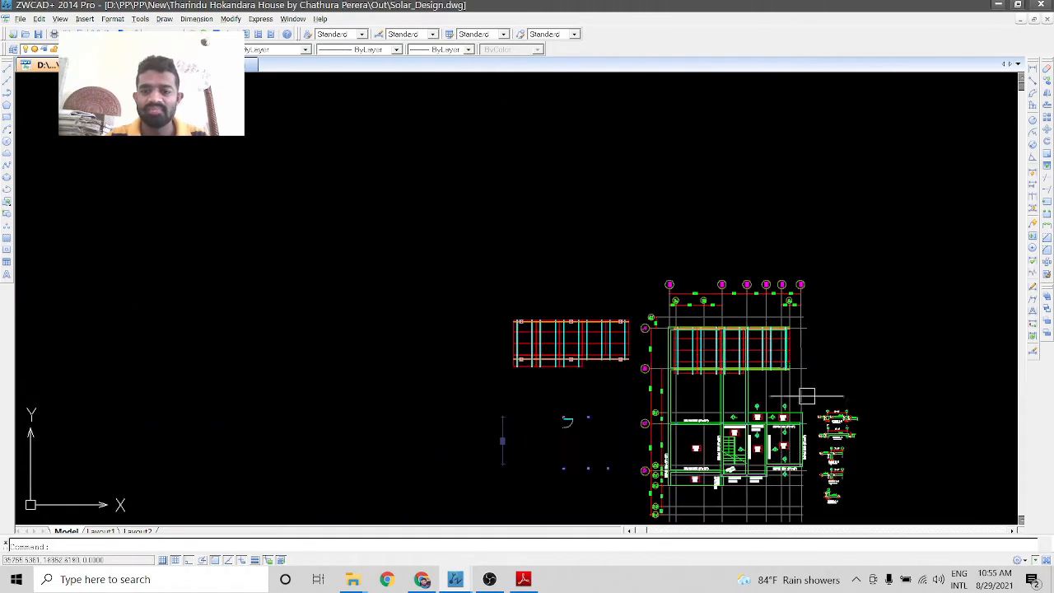
Examine how the solar frame sits on the roof plan between grid lines A and B, out to grid 5a
{"action": "scroll", "coordinate": [461, 306], "scroll_direction": "up", "scroll_amount": 5}
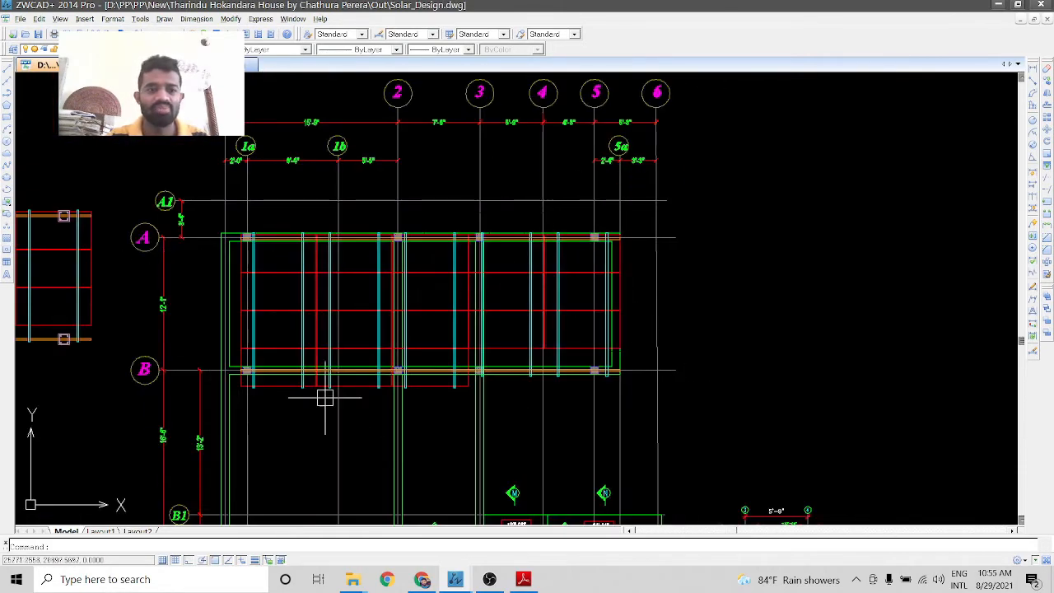
{"action": "scroll", "coordinate": [288, 271], "scroll_direction": "up", "scroll_amount": 3}
{"action": "scroll", "coordinate": [291, 253], "scroll_direction": "down", "scroll_amount": 2}
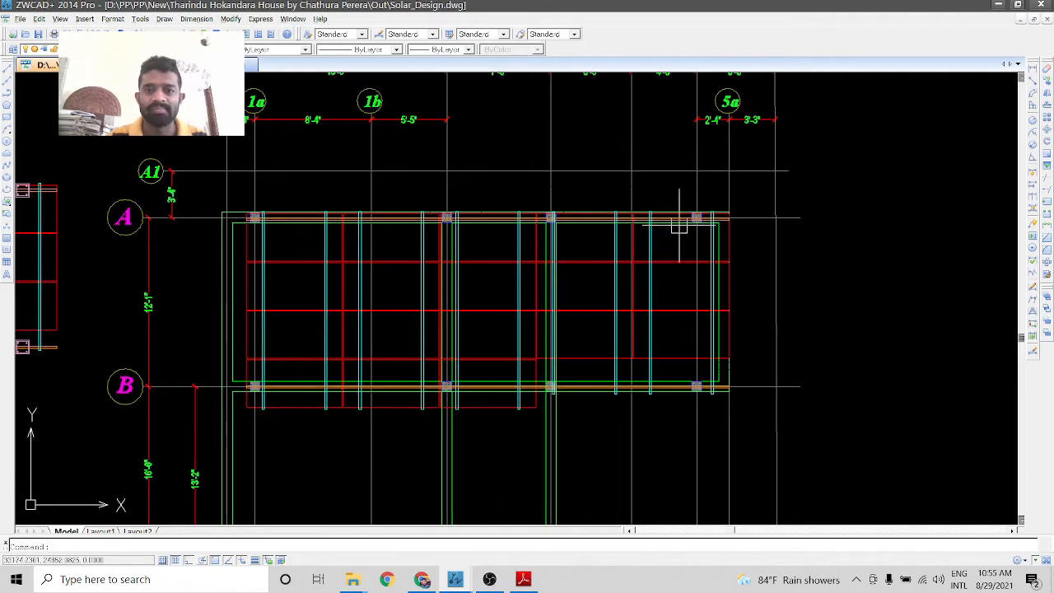
{"action": "scroll", "coordinate": [679, 220], "scroll_direction": "up", "scroll_amount": 2}
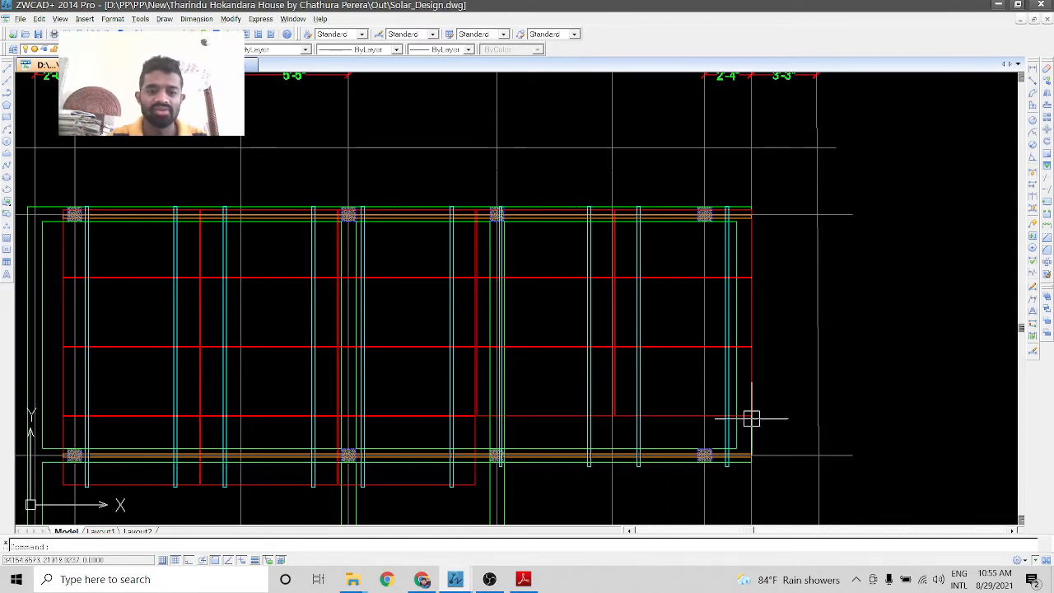
{"action": "scroll", "coordinate": [805, 241], "scroll_direction": "down", "scroll_amount": 2}
{"action": "scroll", "coordinate": [683, 271], "scroll_direction": "up", "scroll_amount": 2}
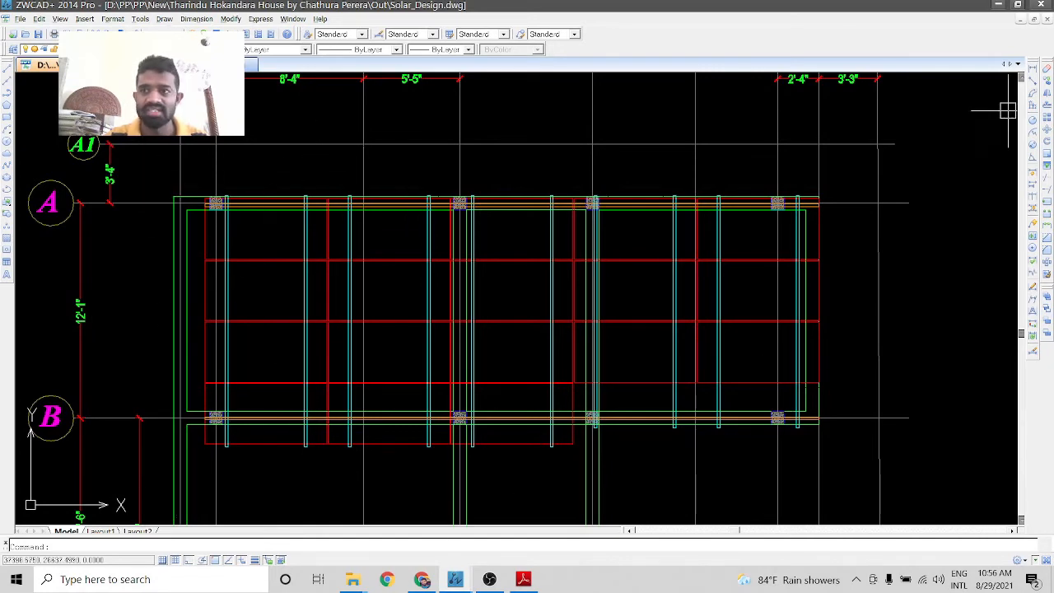
Measure the spacing between the two vertical support bars under a first-column panel on the roof plan using a temporary linear dimension
{"action": "left_click", "coordinate": [1042, 69]}
{"action": "scroll", "coordinate": [241, 292], "scroll_direction": "up", "scroll_amount": 5}
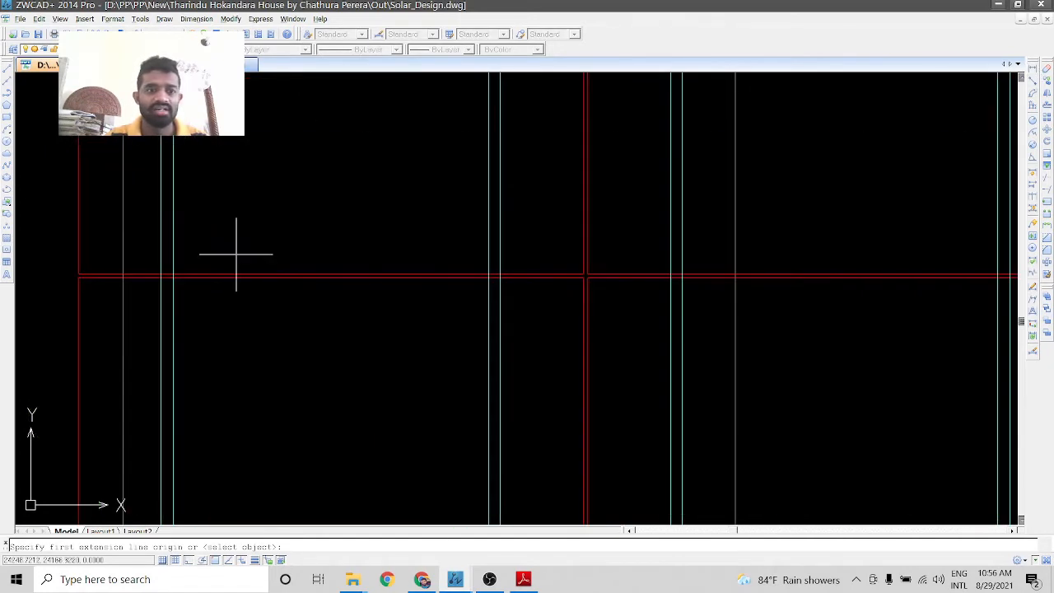
{"action": "left_click", "coordinate": [173, 277]}
{"action": "left_click", "coordinate": [499, 280]}
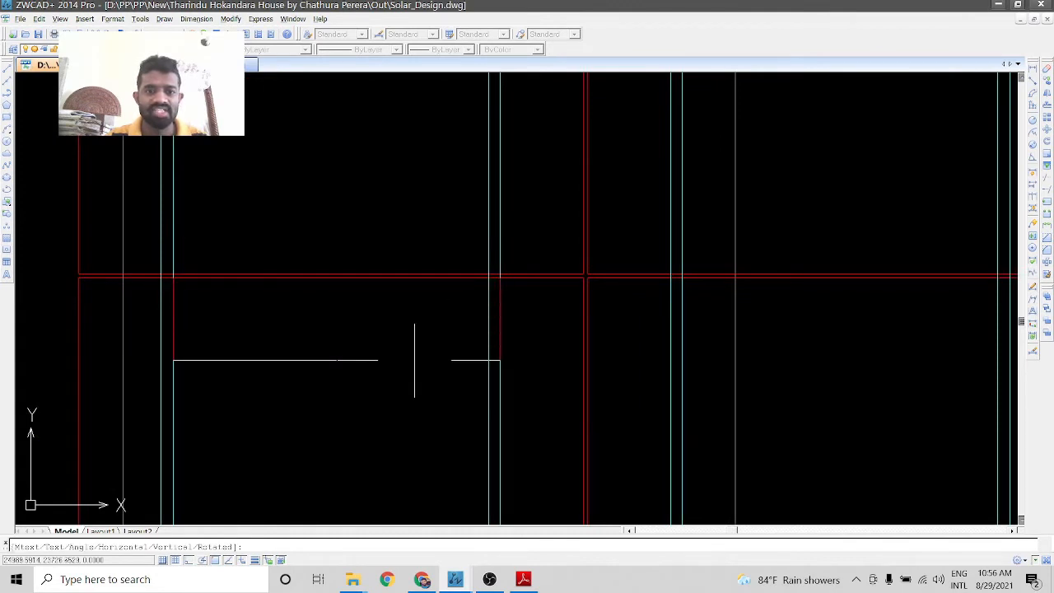
{"action": "scroll", "coordinate": [415, 360], "scroll_direction": "up", "scroll_amount": 10}
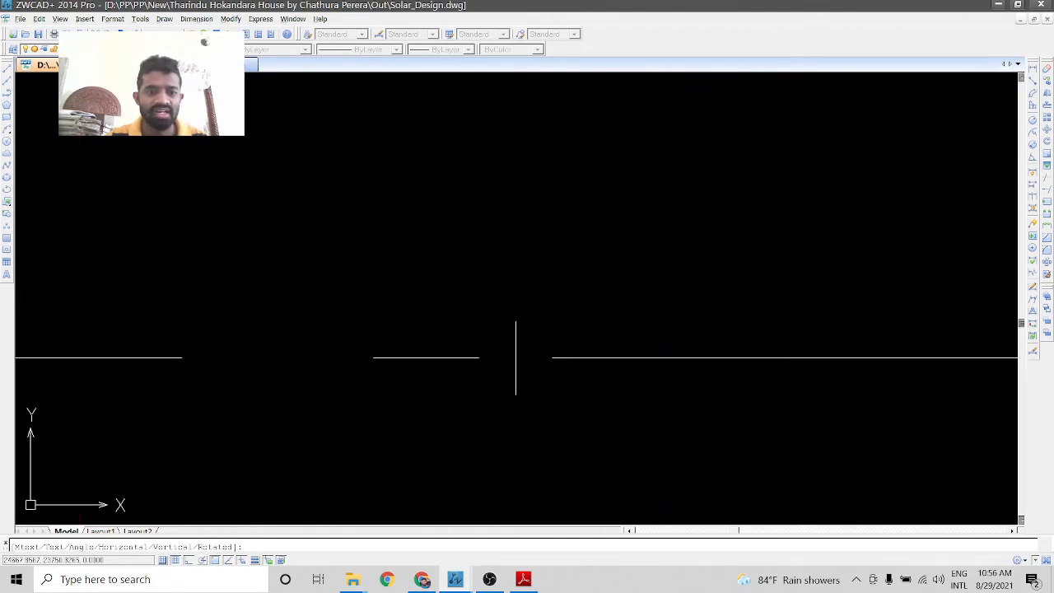
{"action": "key", "text": "Escape"}
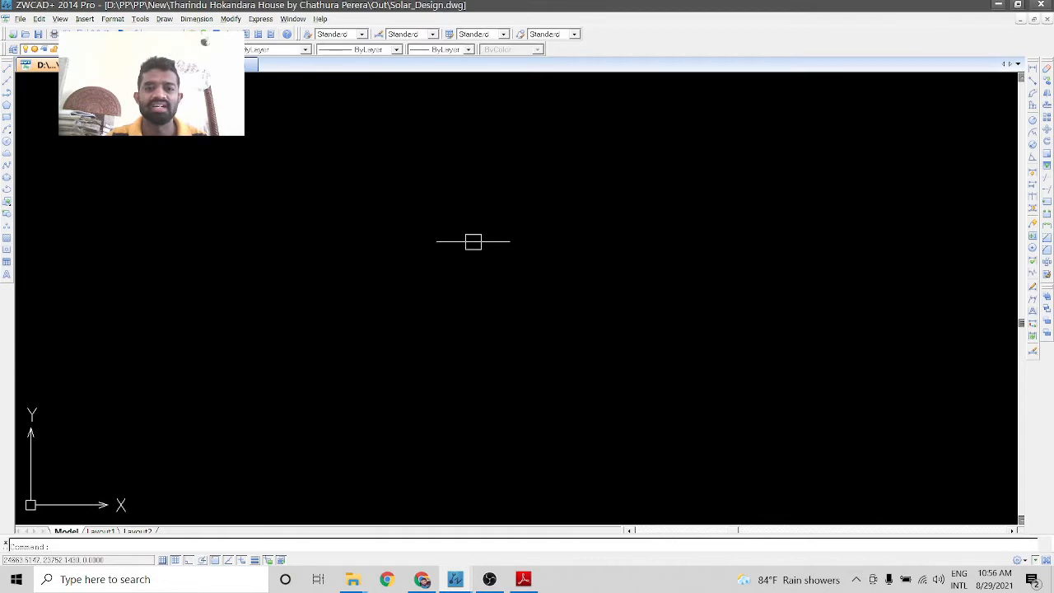
Compare the solar frame on the roof plan with the standalone frame layout beside it
{"action": "scroll", "coordinate": [470, 240], "scroll_direction": "down", "scroll_amount": 8}
{"action": "scroll", "coordinate": [266, 267], "scroll_direction": "down", "scroll_amount": 2}
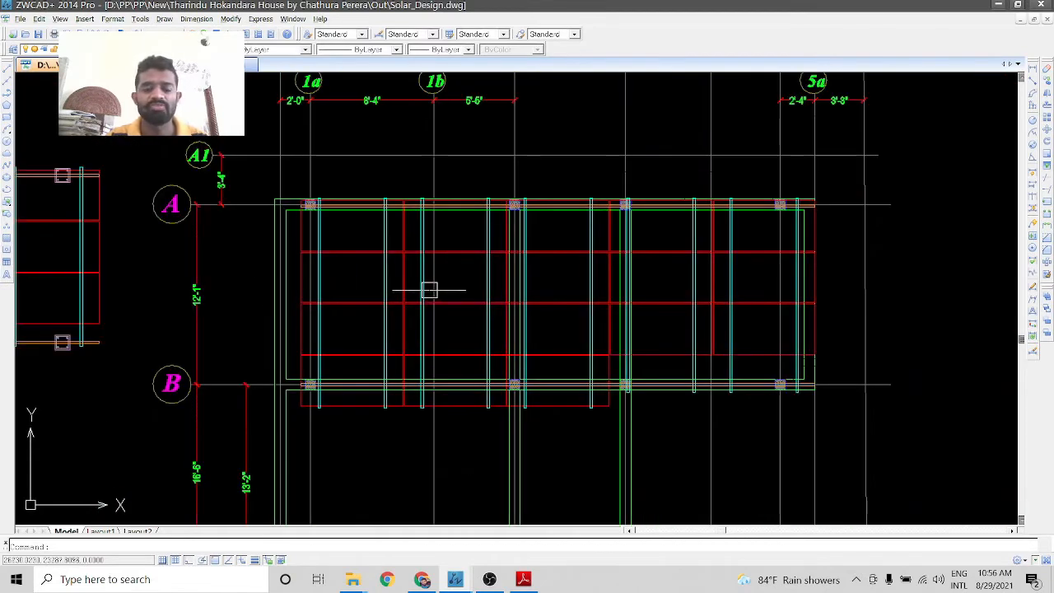
{"action": "scroll", "coordinate": [321, 302], "scroll_direction": "down", "scroll_amount": 2}
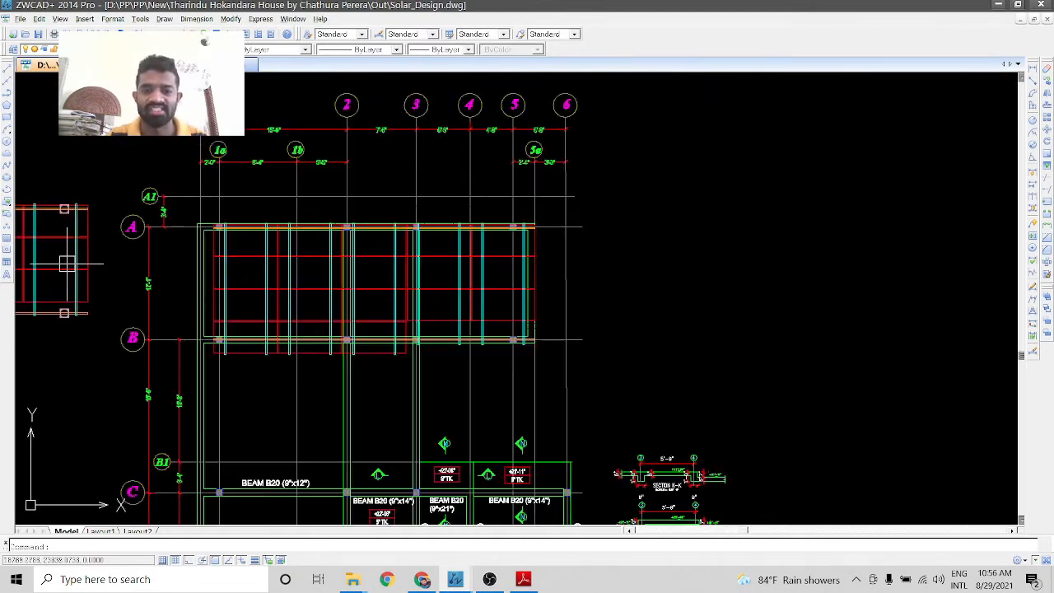
{"action": "scroll", "coordinate": [259, 272], "scroll_direction": "up", "scroll_amount": 2}
{"action": "scroll", "coordinate": [41, 222], "scroll_direction": "up", "scroll_amount": 2}
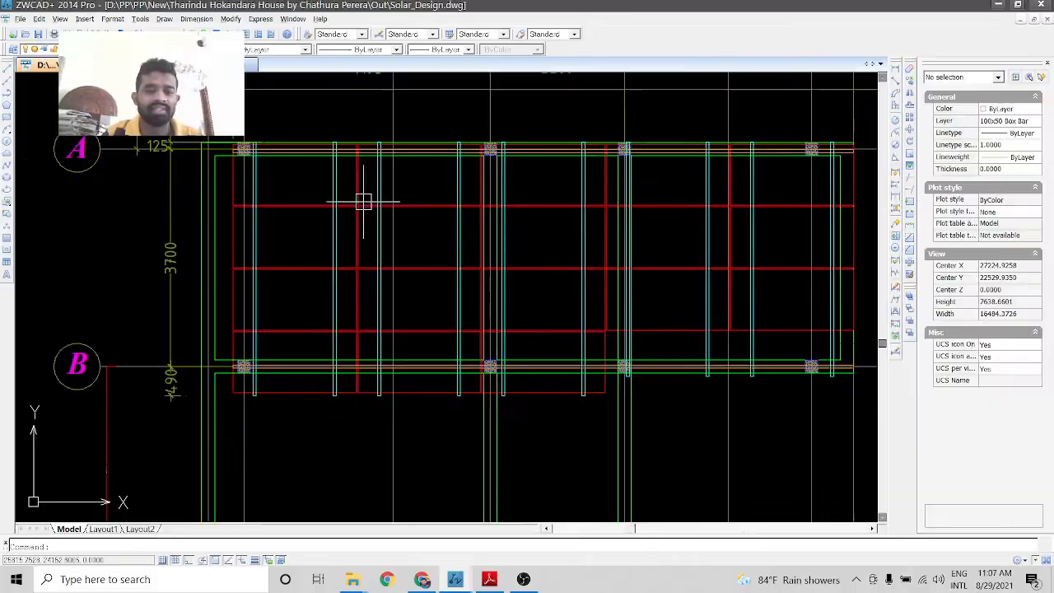
Inspect the second vertical support bar between grid lines A and B on the roof plan, leaving nothing selected
{"action": "scroll", "coordinate": [412, 193], "scroll_direction": "down", "scroll_amount": 2}
{"action": "scroll", "coordinate": [393, 147], "scroll_direction": "up", "scroll_amount": 3}
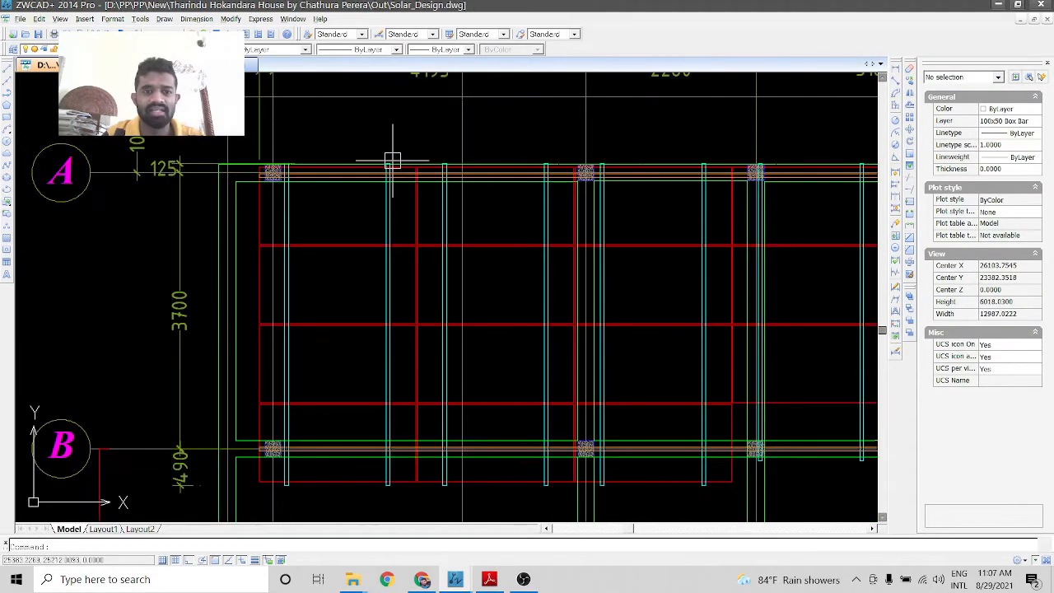
{"action": "left_click", "coordinate": [393, 214]}
{"action": "key", "text": "Escape"}
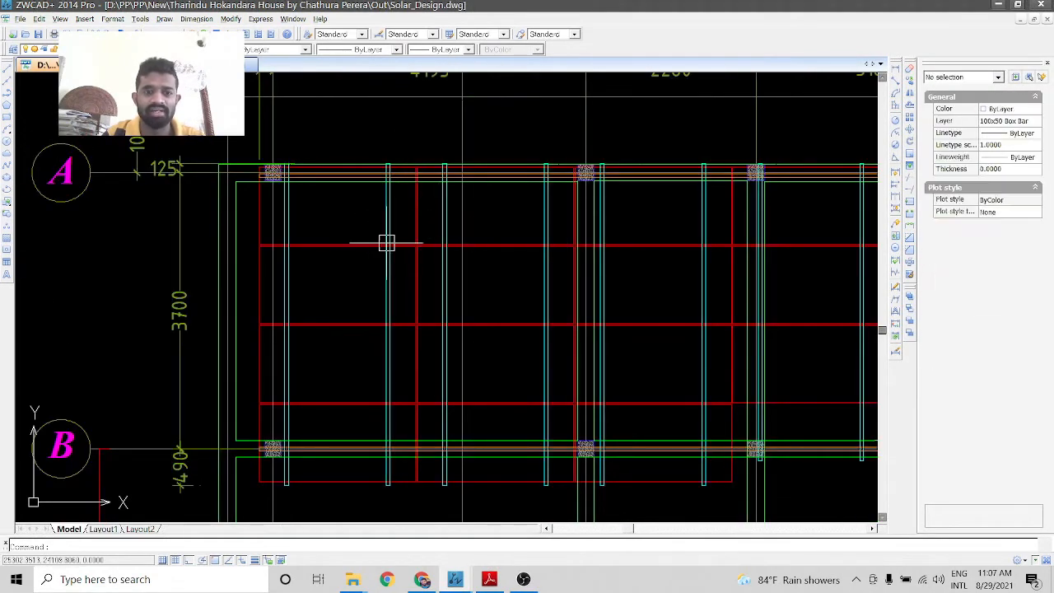
{"action": "scroll", "coordinate": [378, 398], "scroll_direction": "up", "scroll_amount": 2}
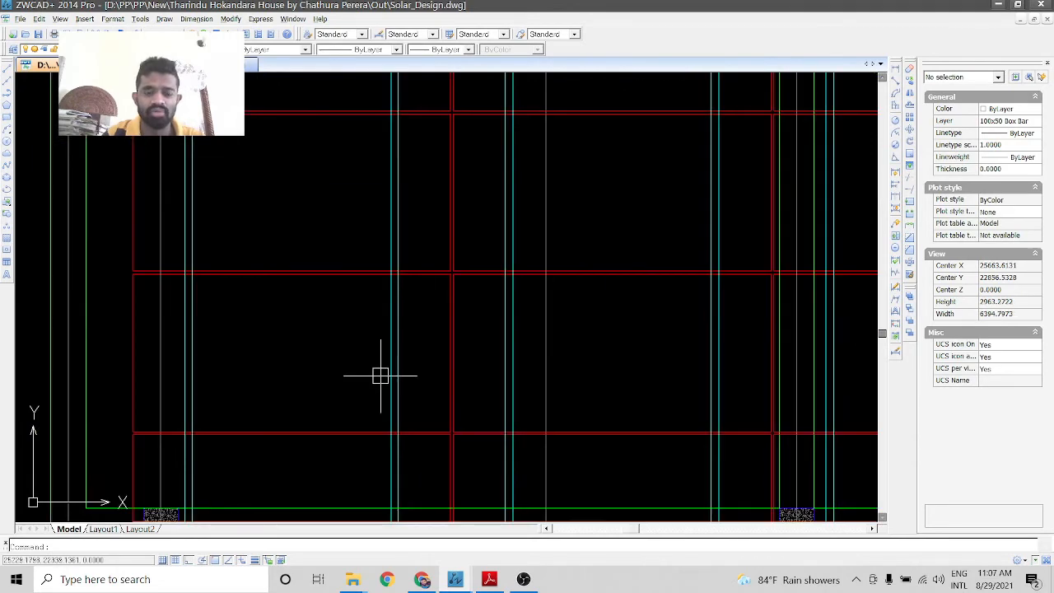
Examine how the second vertical support bar runs across the panels between grid lines A and B on the roof plan
{"action": "scroll", "coordinate": [494, 252], "scroll_direction": "down", "scroll_amount": 3}
{"action": "left_click", "coordinate": [456, 208]}
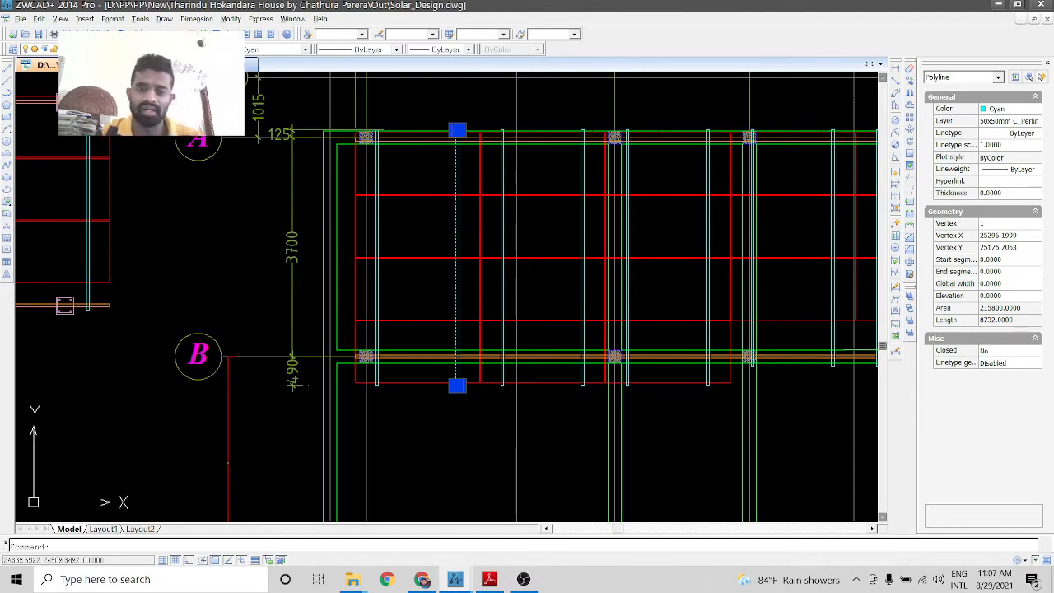
{"action": "scroll", "coordinate": [392, 128], "scroll_direction": "down", "scroll_amount": 2}
{"action": "key", "text": "Escape"}
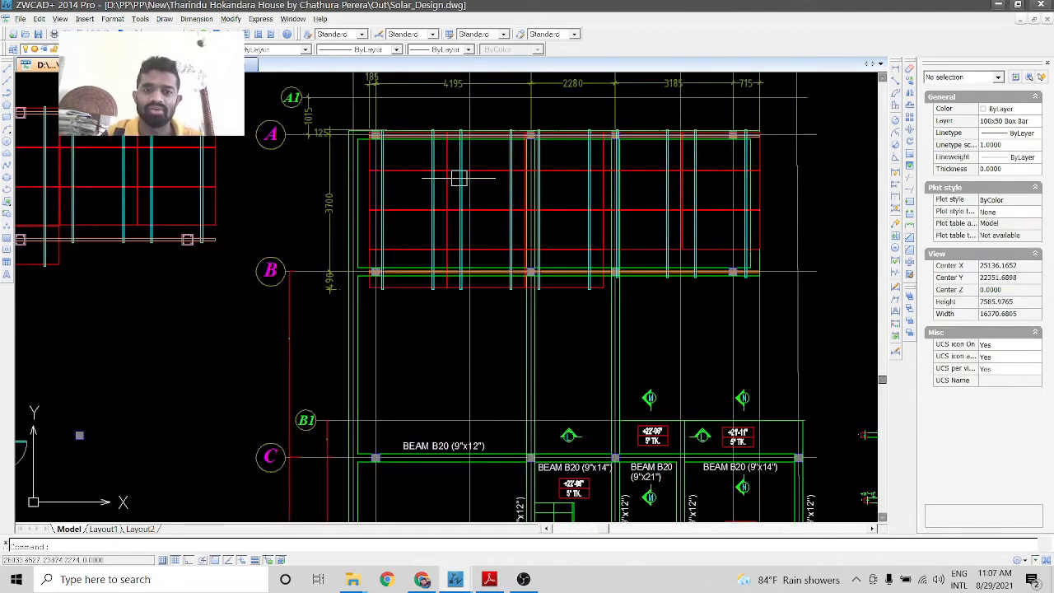
{"action": "scroll", "coordinate": [427, 133], "scroll_direction": "up", "scroll_amount": 2}
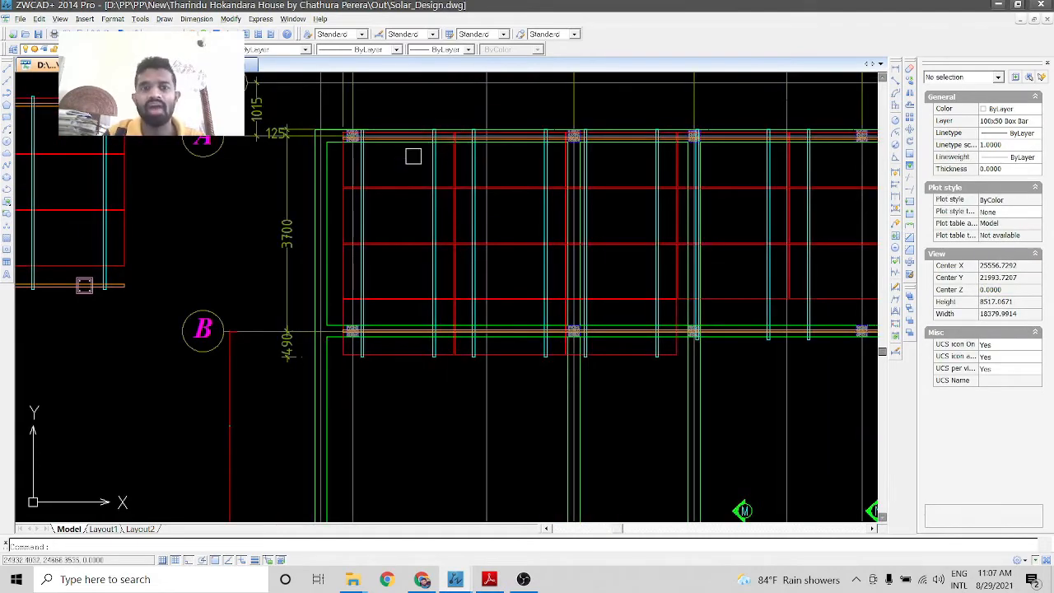
{"action": "scroll", "coordinate": [436, 133], "scroll_direction": "up", "scroll_amount": 4}
{"action": "scroll", "coordinate": [433, 155], "scroll_direction": "down", "scroll_amount": 3}
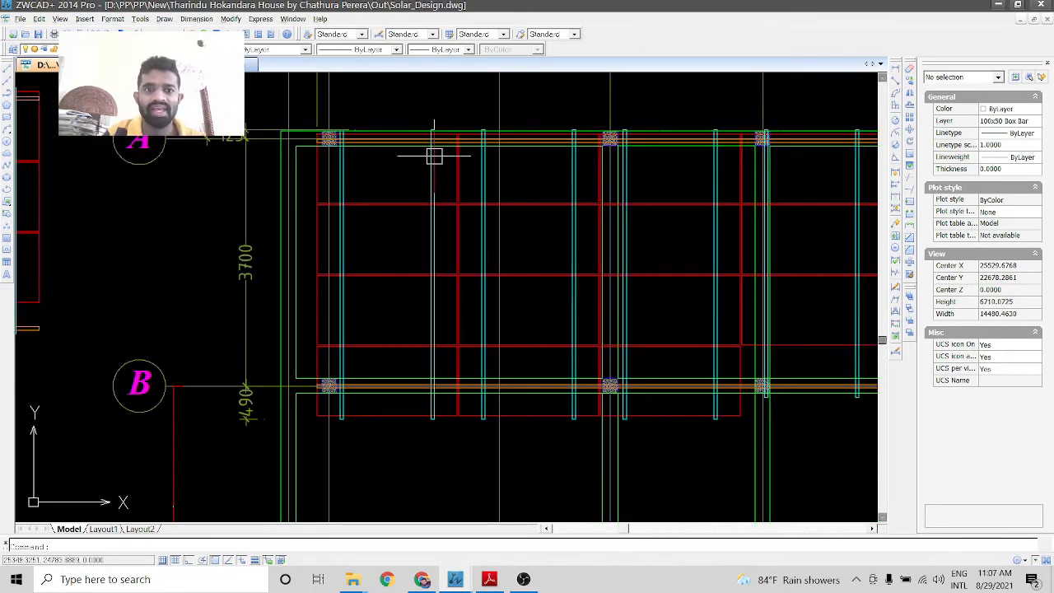
{"action": "scroll", "coordinate": [432, 157], "scroll_direction": "up", "scroll_amount": 1}
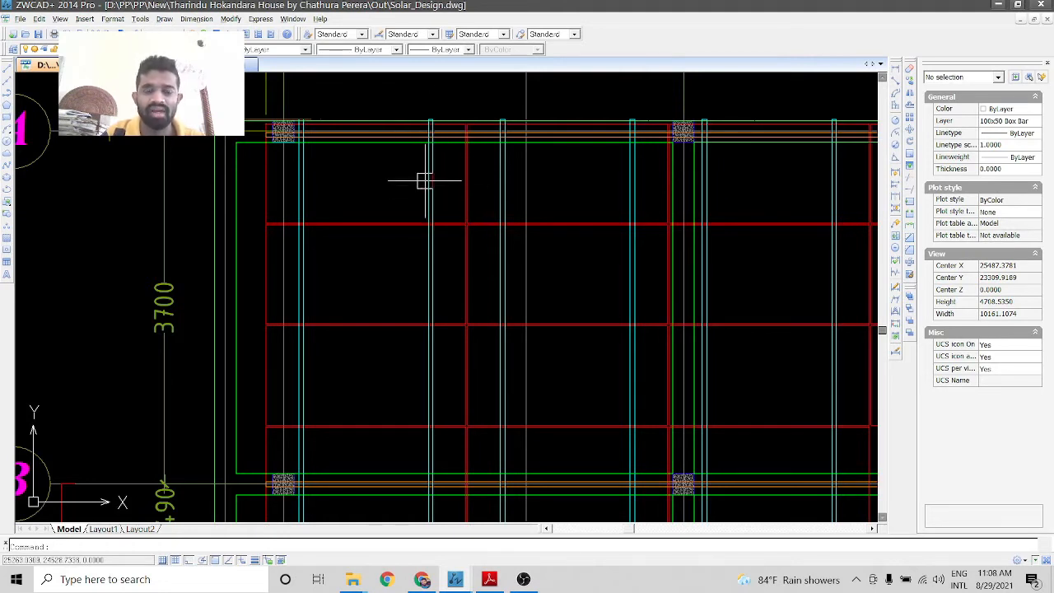
{"action": "scroll", "coordinate": [418, 162], "scroll_direction": "down", "scroll_amount": 2}
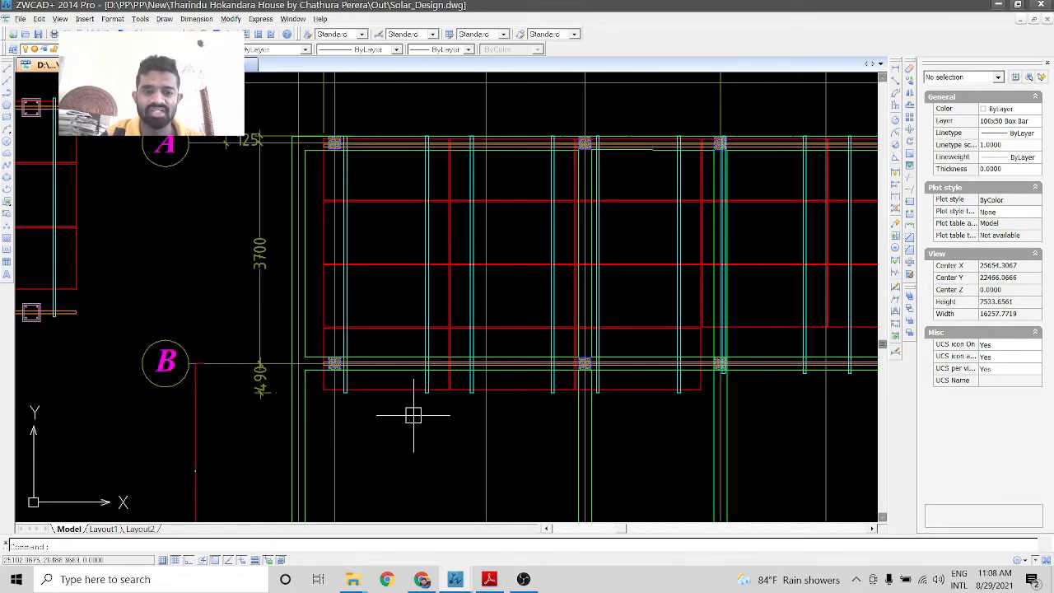
Select the second vertical support bar to inspect its full extent and properties, leaving nothing selected
{"action": "left_click", "coordinate": [422, 304]}
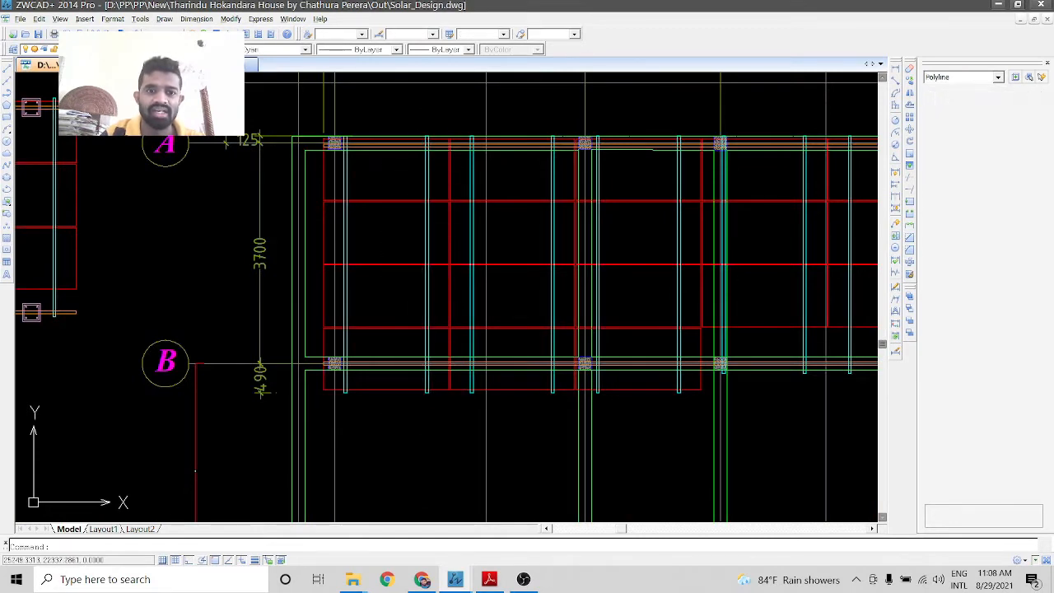
{"action": "key", "text": "Escape"}
{"action": "left_click", "coordinate": [429, 350]}
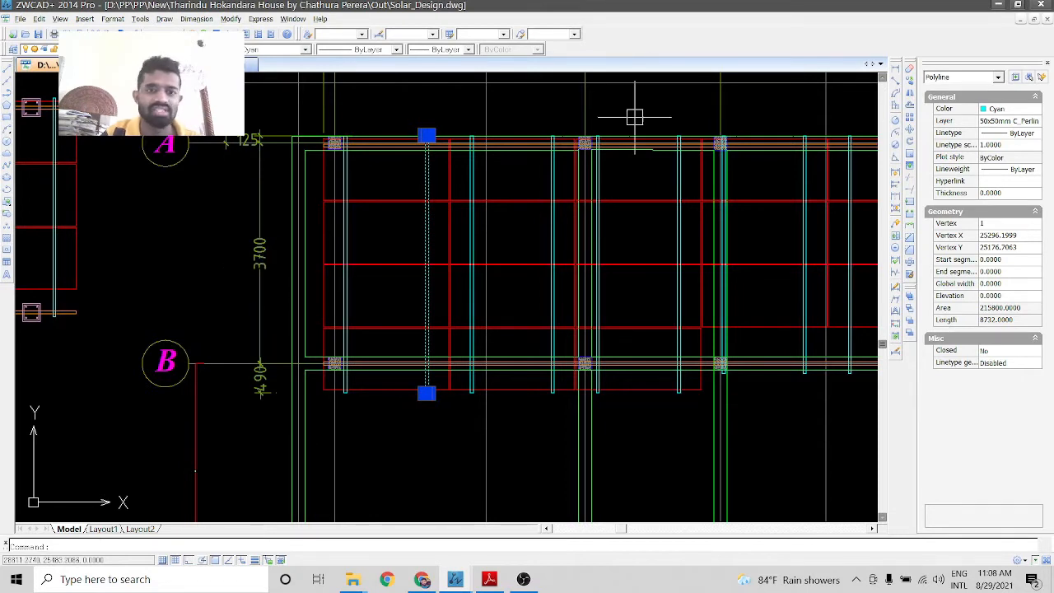
{"action": "key", "text": "Escape"}
{"action": "left_click", "coordinate": [426, 169]}
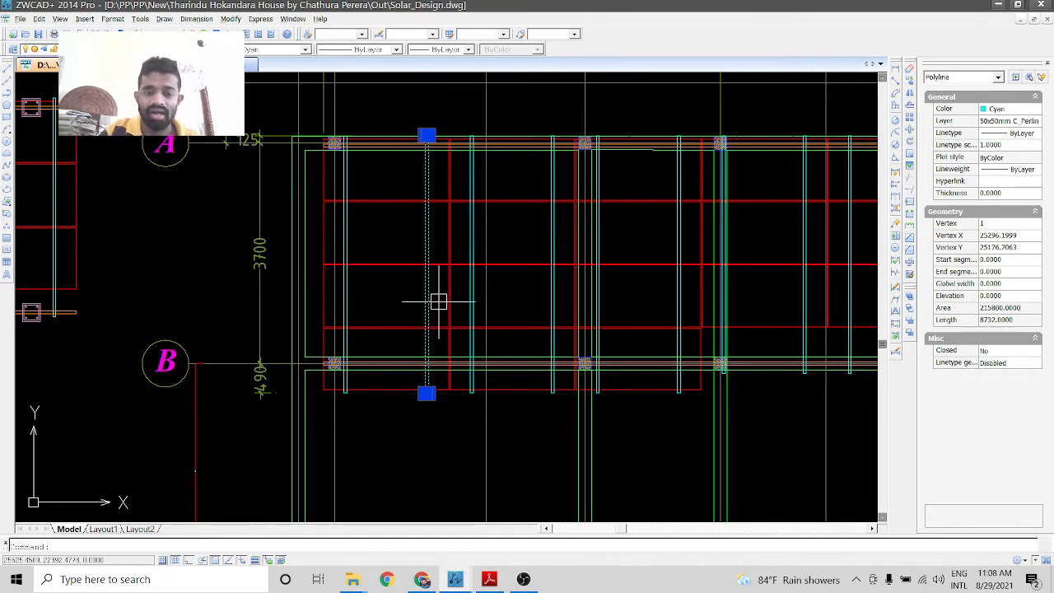
{"action": "key", "text": "Escape"}
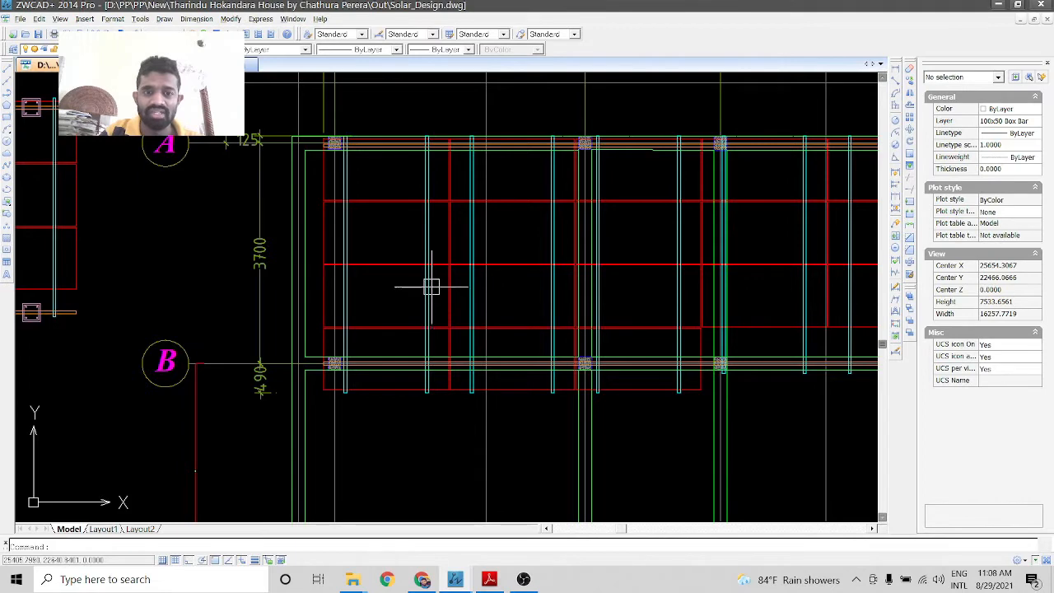
Select the second-row panel in the first column, check the panel weight in the PDF datasheet, and return to the Solar_Design drawing
{"action": "left_click", "coordinate": [324, 234]}
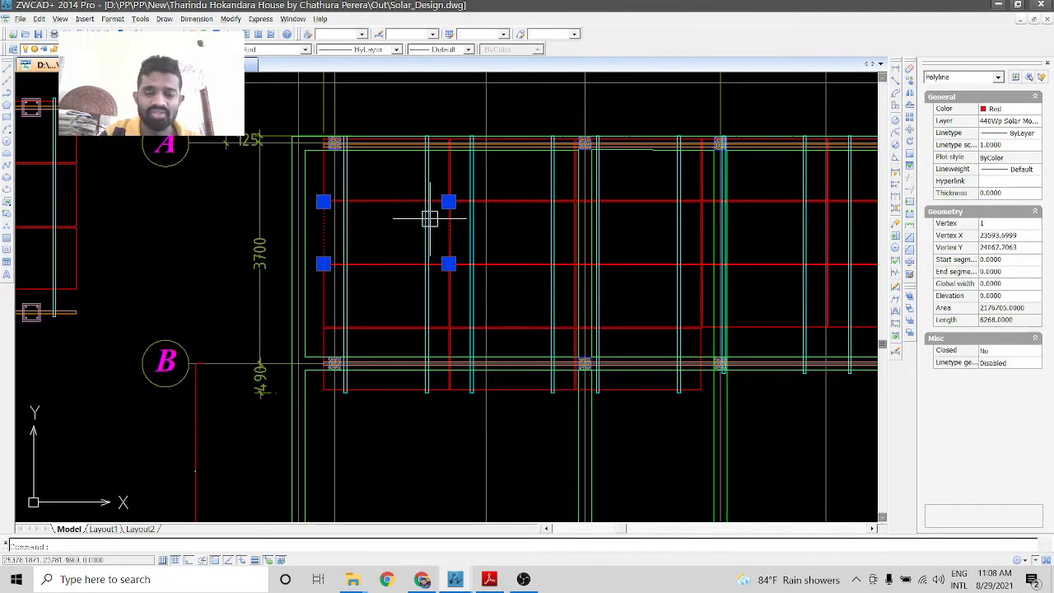
{"action": "left_click", "coordinate": [489, 583]}
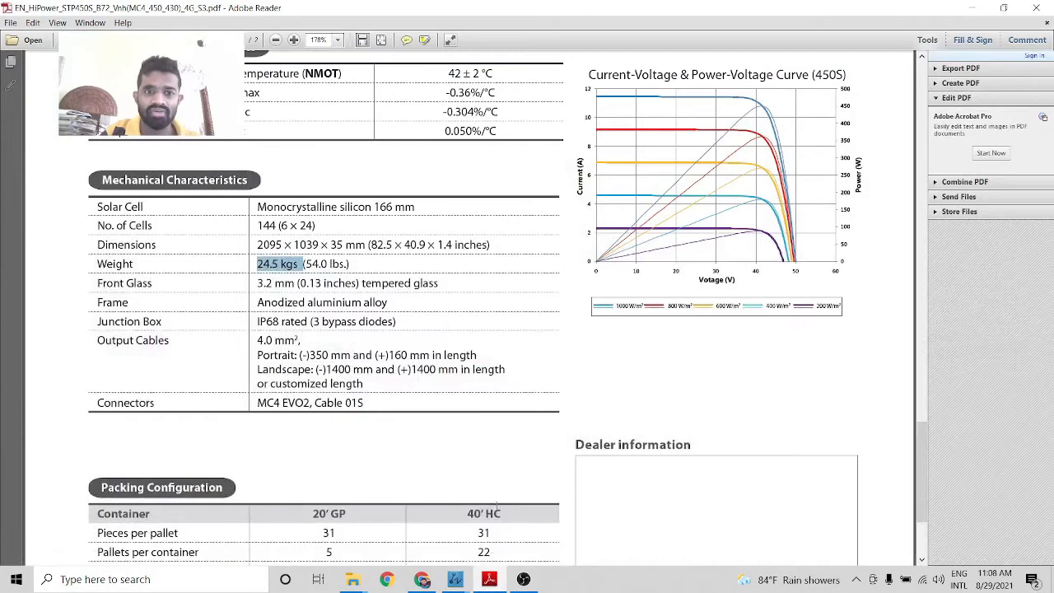
{"action": "left_click", "coordinate": [281, 264]}
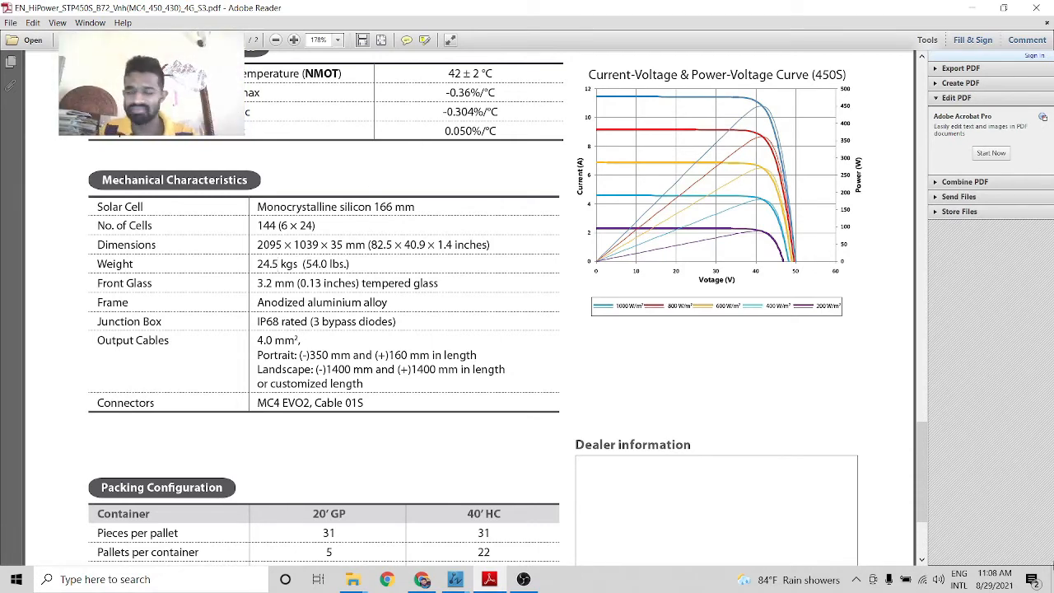
{"action": "left_click", "coordinate": [454, 580]}
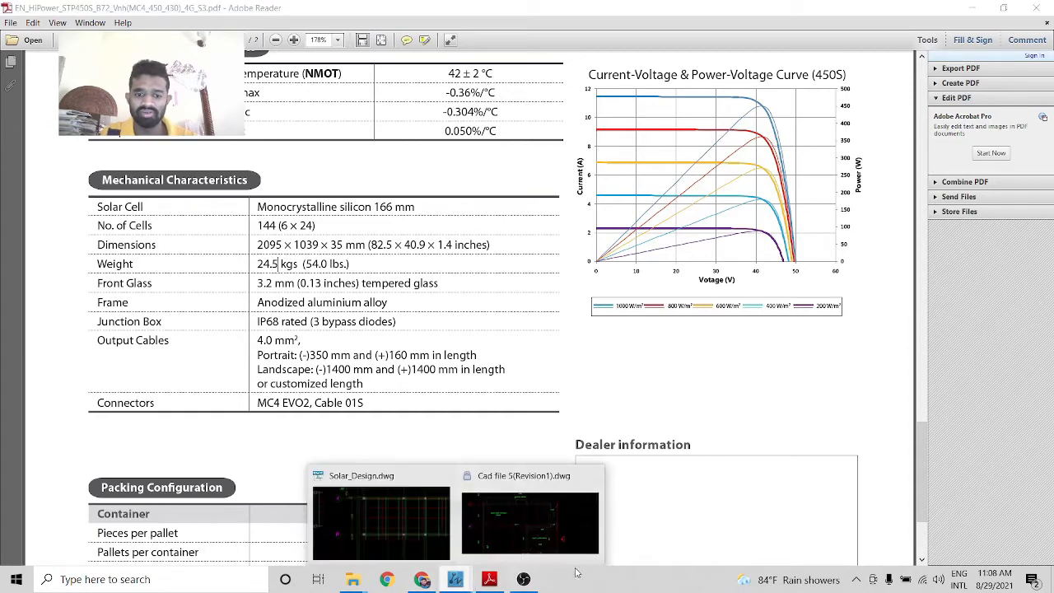
{"action": "left_click", "coordinate": [418, 526]}
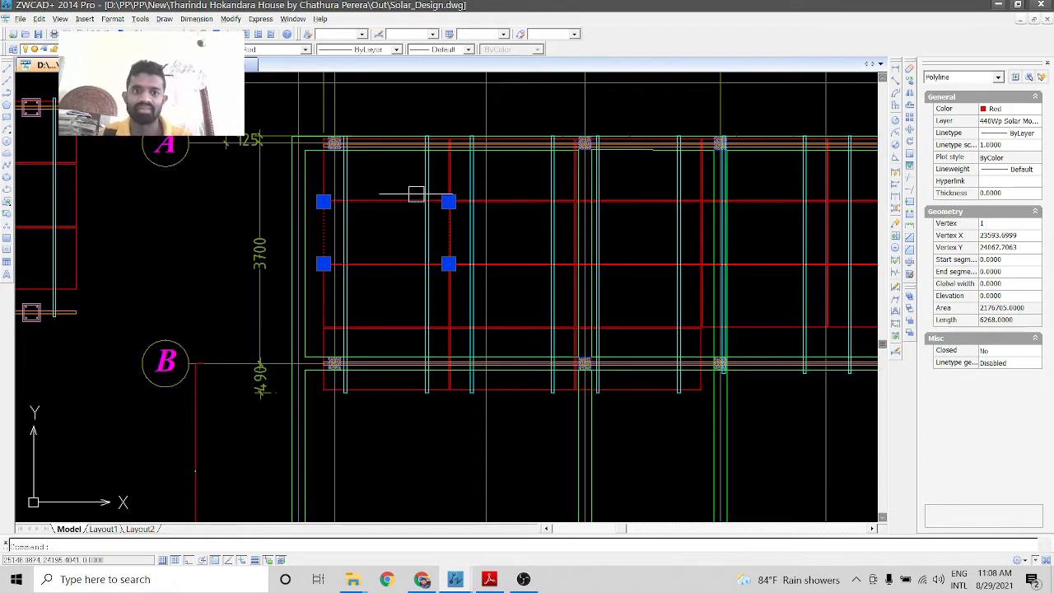
Add a vertical linear dimension across the height of the second-row panel in the first column, placed beside its outer edge
{"action": "scroll", "coordinate": [423, 186], "scroll_direction": "up", "scroll_amount": 5}
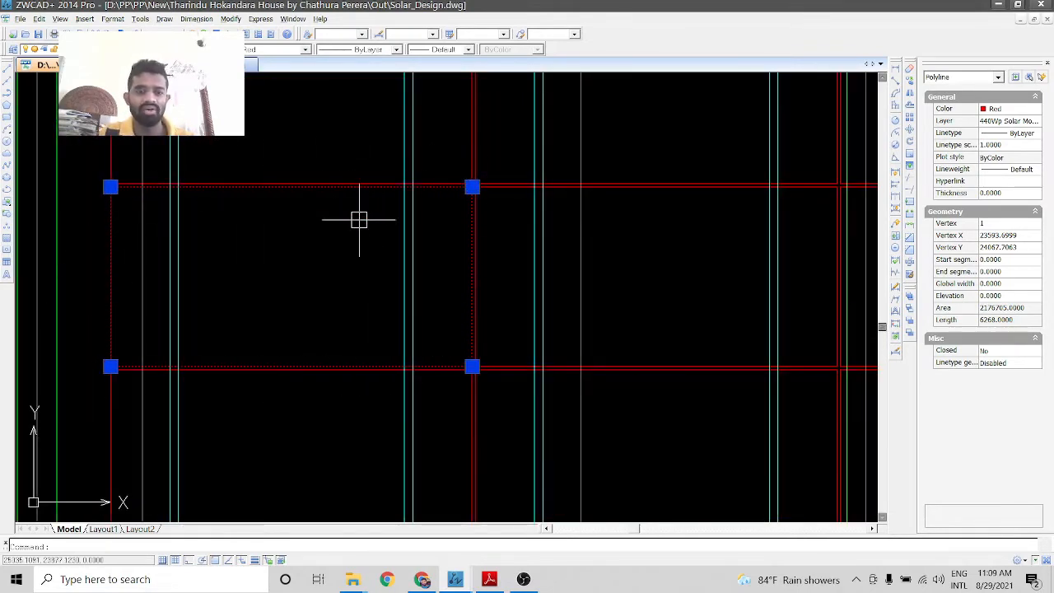
{"action": "scroll", "coordinate": [468, 279], "scroll_direction": "down", "scroll_amount": 2}
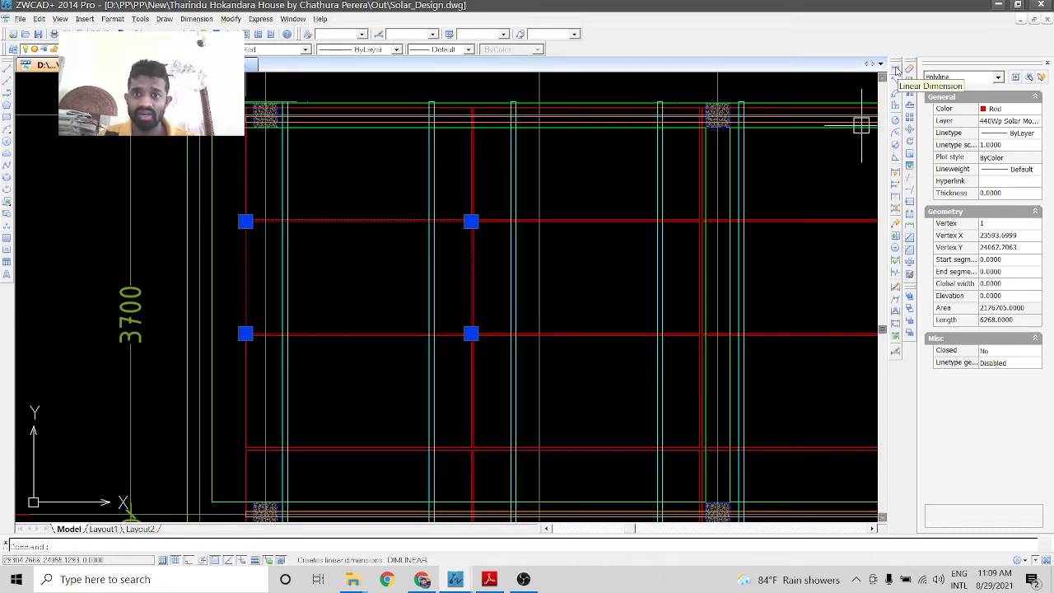
{"action": "left_click", "coordinate": [897, 71]}
{"action": "scroll", "coordinate": [207, 223], "scroll_direction": "up", "scroll_amount": 3}
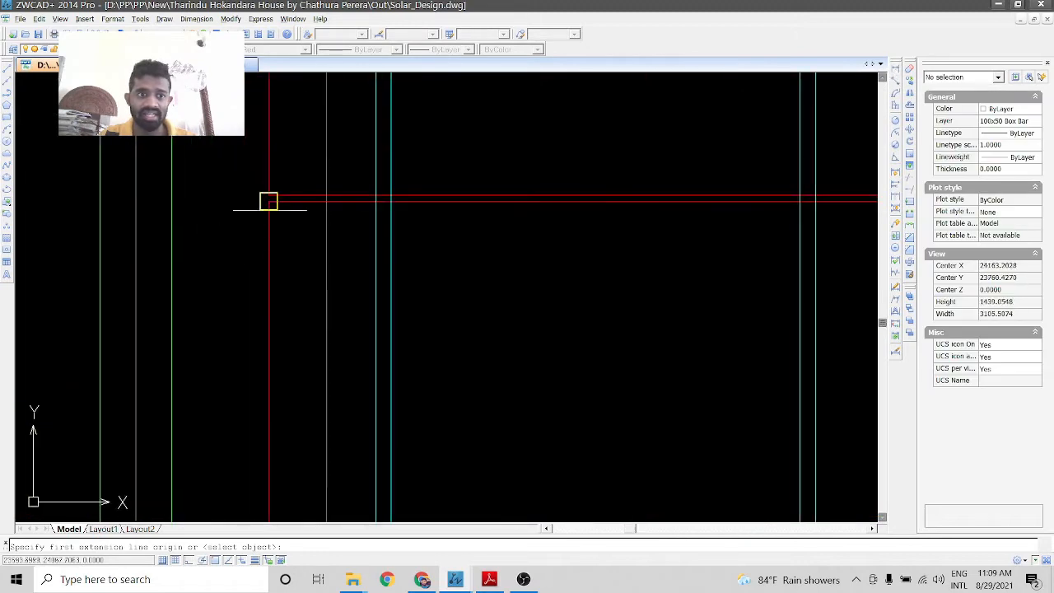
{"action": "left_click", "coordinate": [268, 200]}
{"action": "scroll", "coordinate": [292, 195], "scroll_direction": "down", "scroll_amount": 2}
{"action": "left_click", "coordinate": [278, 401]}
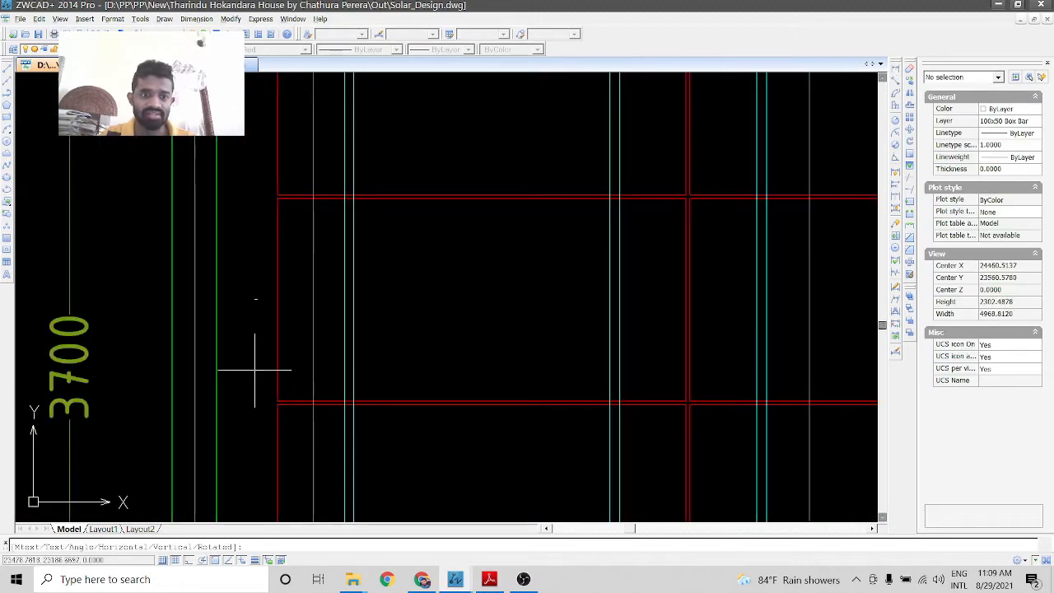
{"action": "left_click", "coordinate": [252, 370]}
Match the new panel dimension's properties to those of the existing 3700 dimension between grid lines A and B
{"action": "left_click", "coordinate": [95, 345]}
{"action": "type", "text": "ma"}
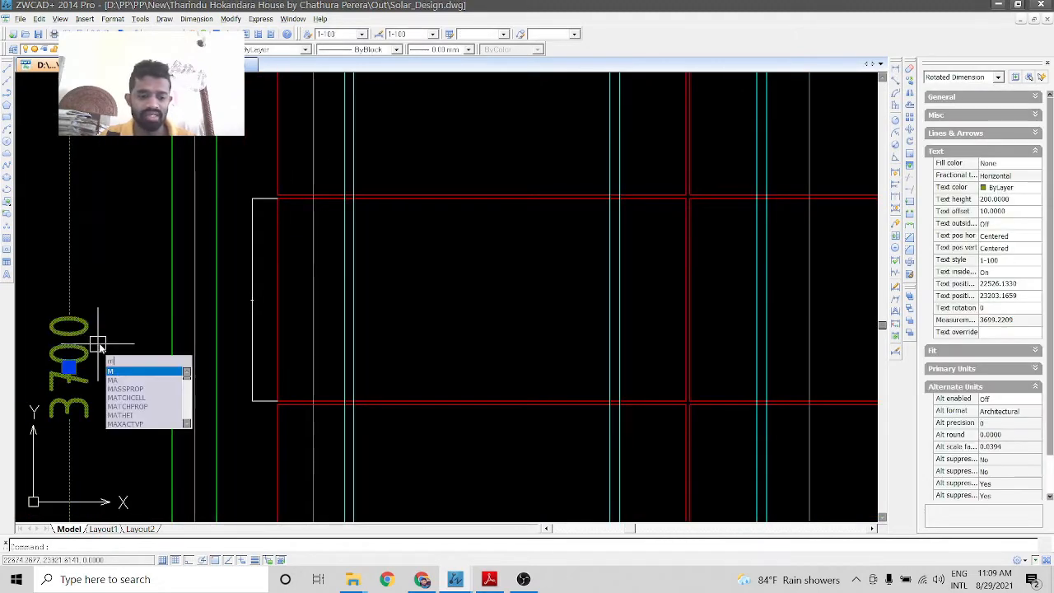
{"action": "key", "text": "Return"}
{"action": "left_click", "coordinate": [262, 300]}
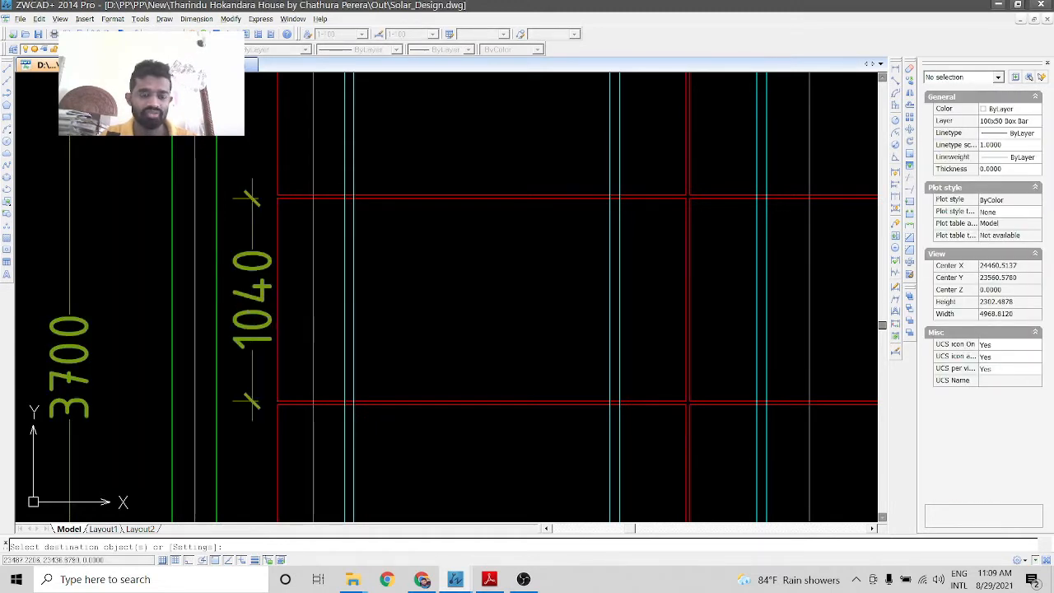
{"action": "key", "text": "Return"}
{"action": "scroll", "coordinate": [207, 258], "scroll_direction": "down", "scroll_amount": 1}
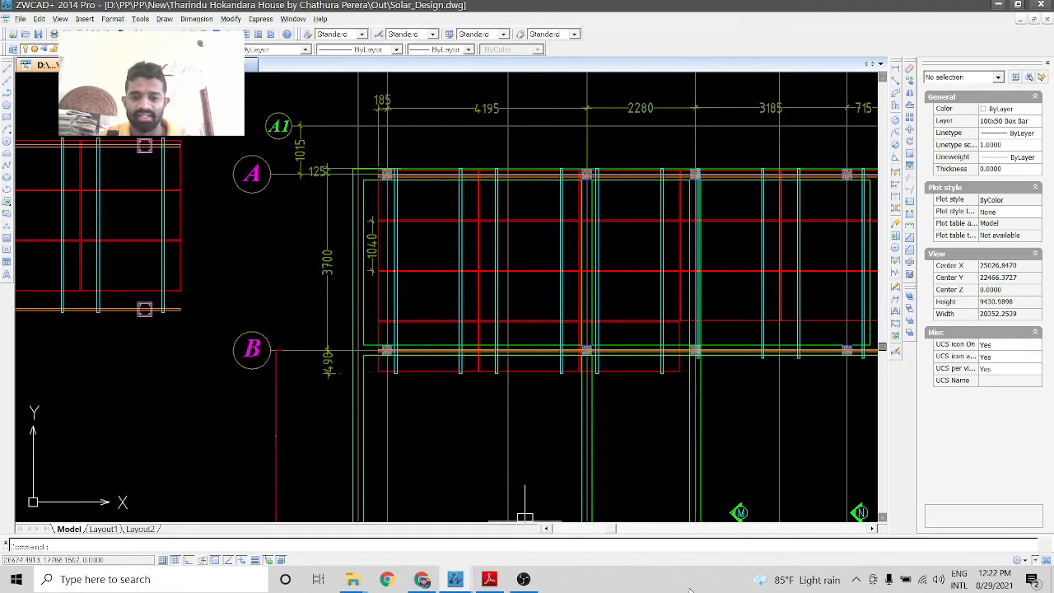
Switch to Prokon CalcPad, start the Frame analysis module and display its node input table
{"action": "key", "text": "super+d"}
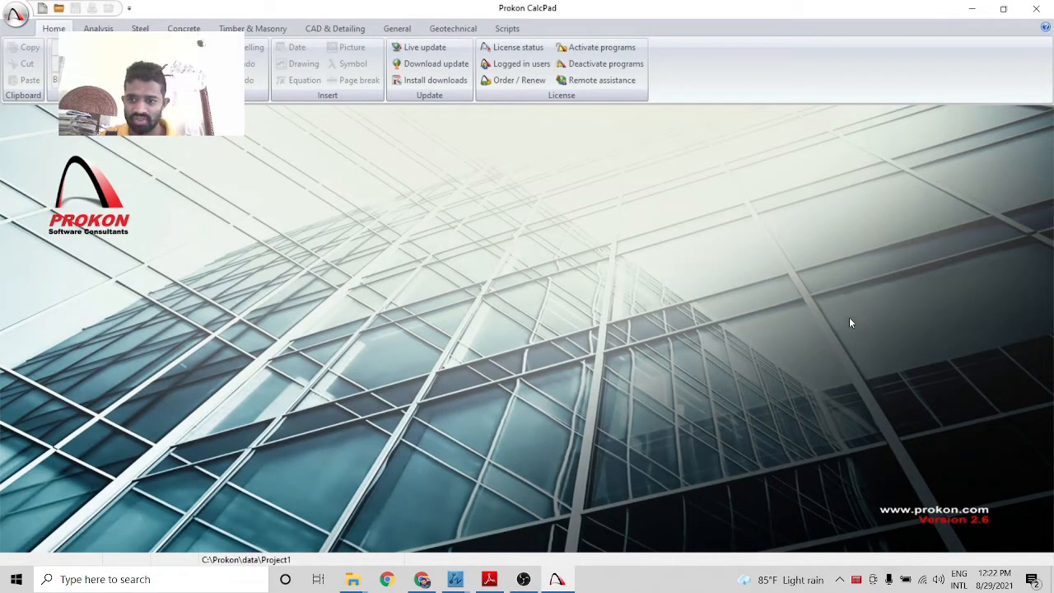
{"action": "left_click", "coordinate": [100, 28]}
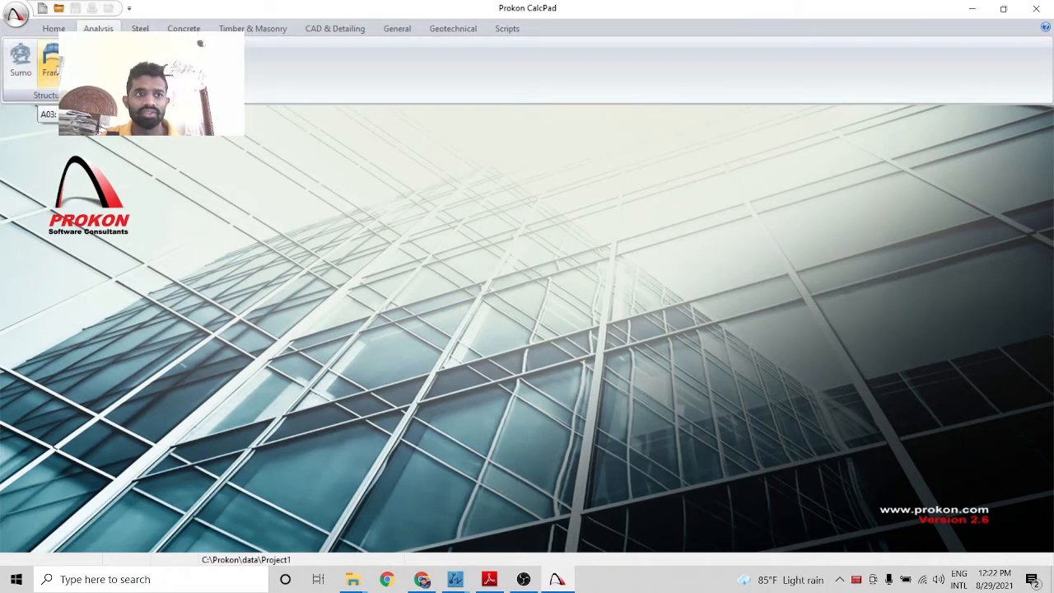
{"action": "left_click", "coordinate": [49, 61]}
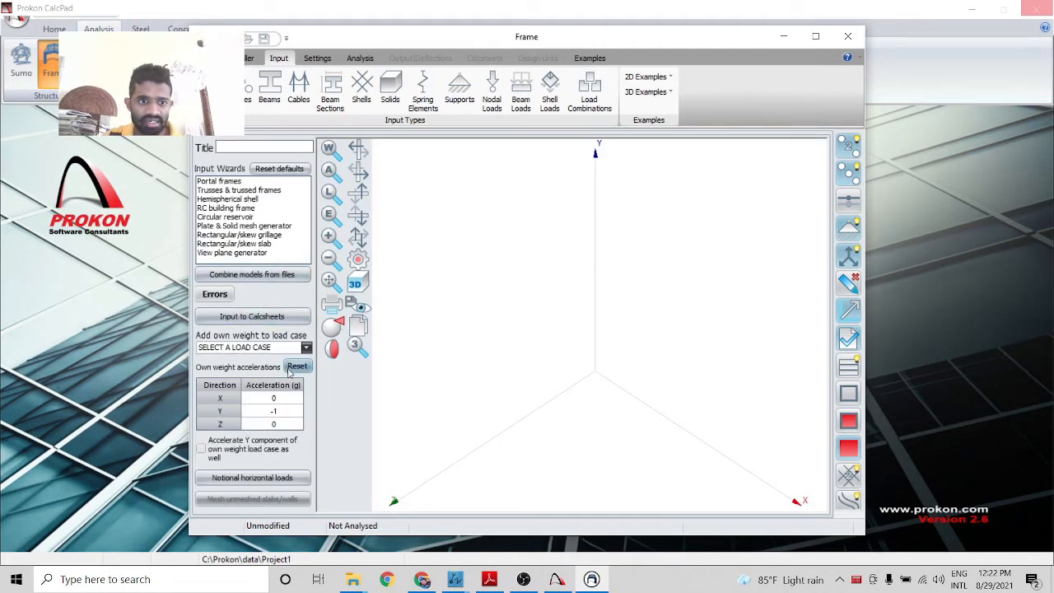
{"action": "left_click", "coordinate": [249, 86]}
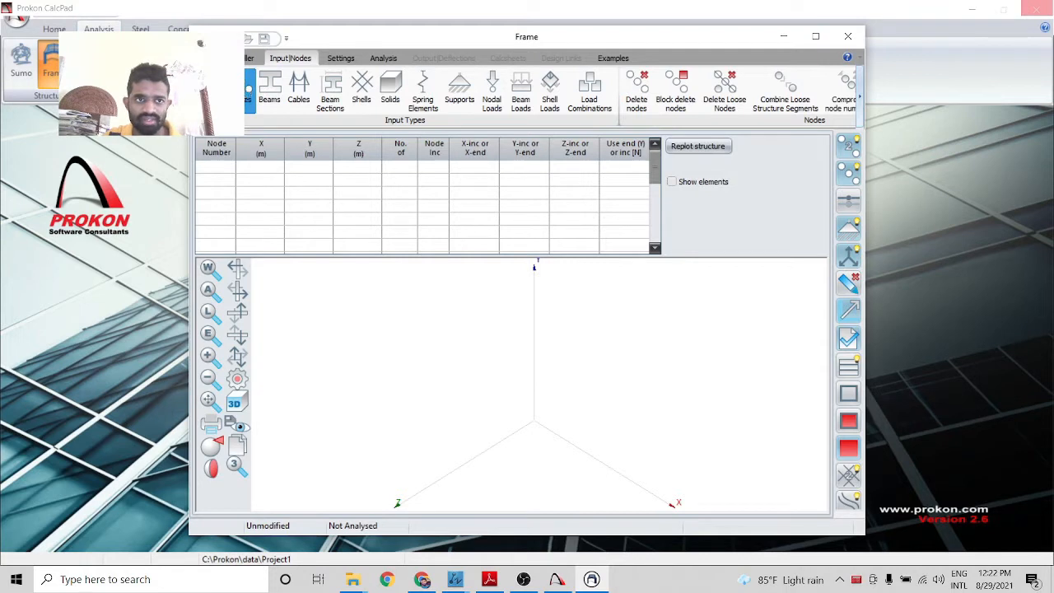
Enter node numbers 1, 2 and 3 in the first three rows of the node table
{"action": "type", "text": "1"}
{"action": "left_click", "coordinate": [219, 185]}
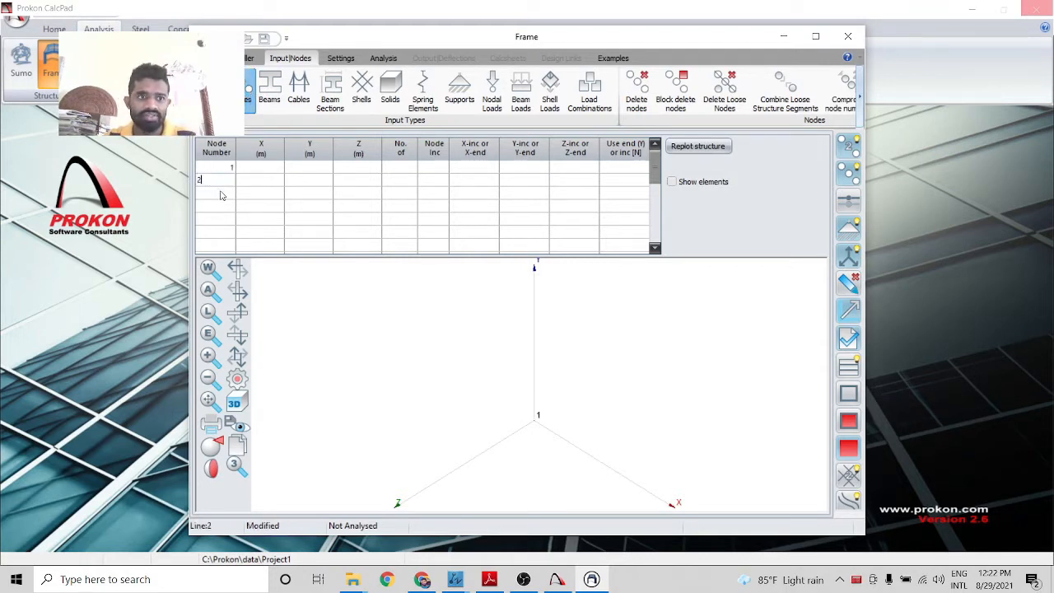
{"action": "left_click", "coordinate": [220, 195]}
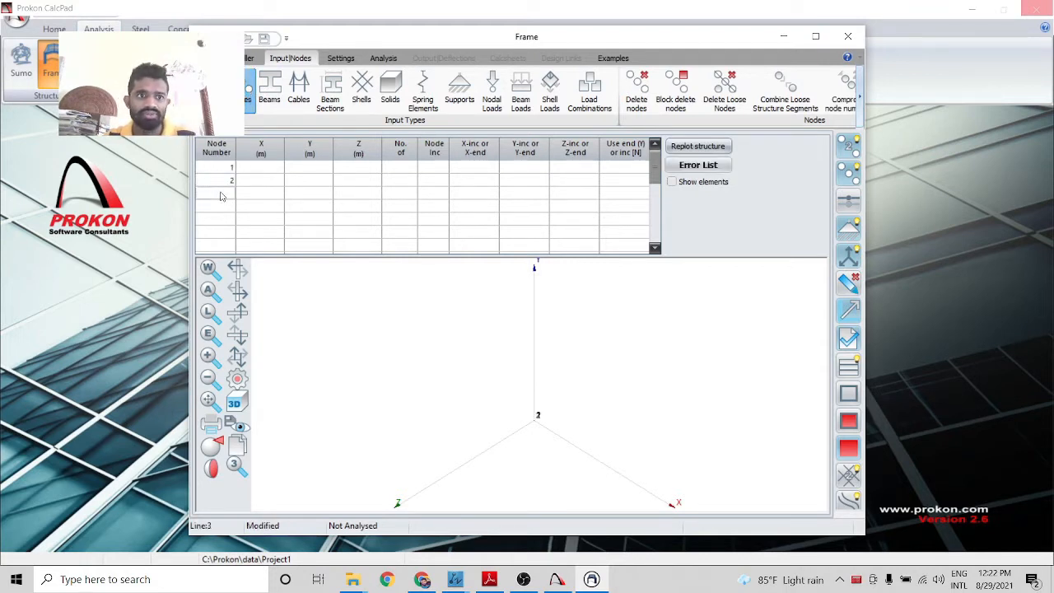
{"action": "left_click", "coordinate": [263, 170]}
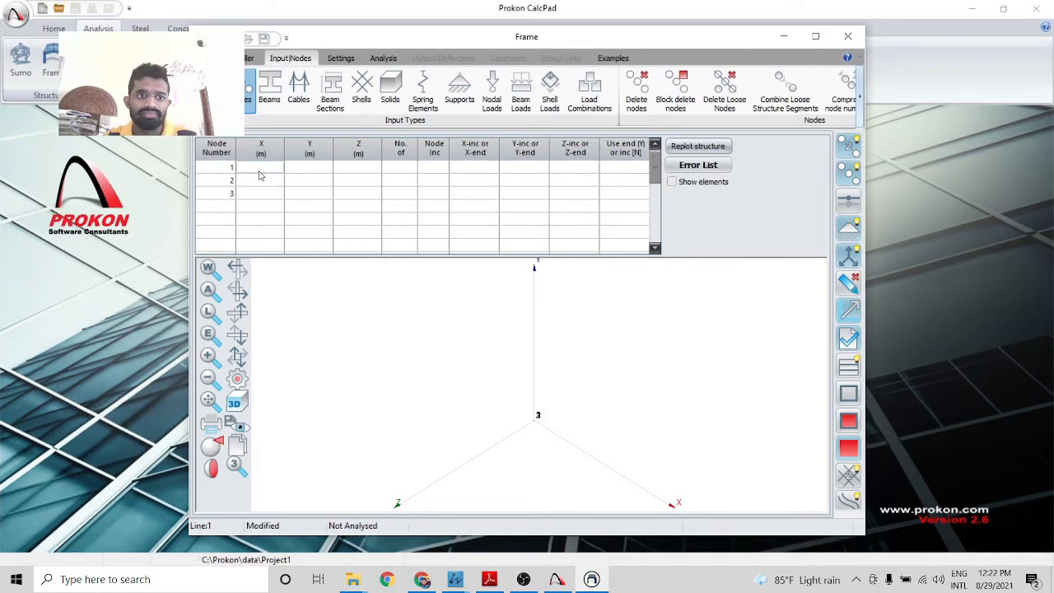
{"action": "mouse_move", "coordinate": [592, 582]}
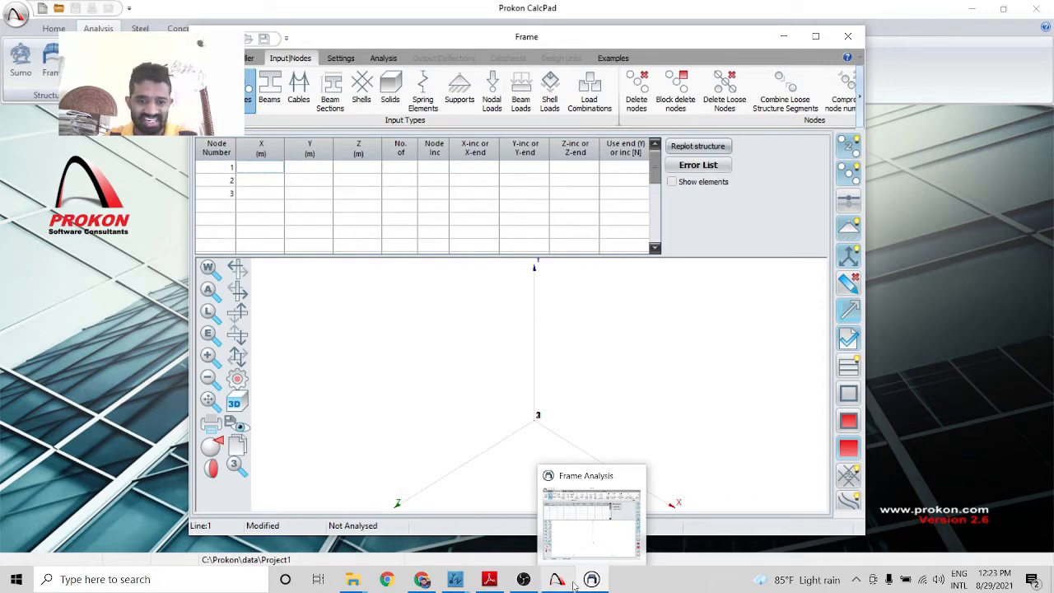
{"action": "mouse_move", "coordinate": [430, 570]}
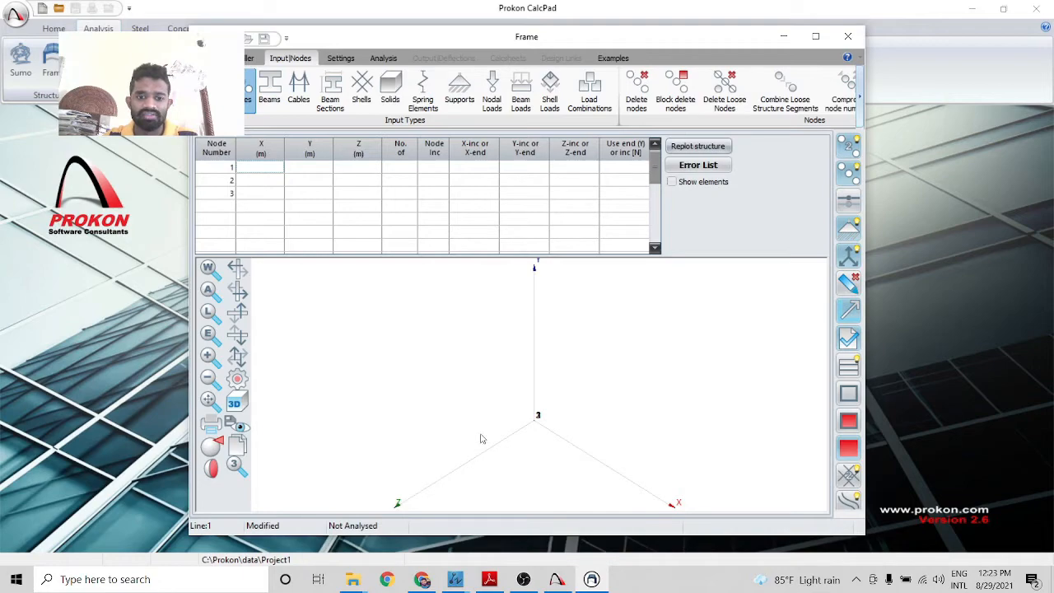
{"action": "left_click", "coordinate": [453, 582]}
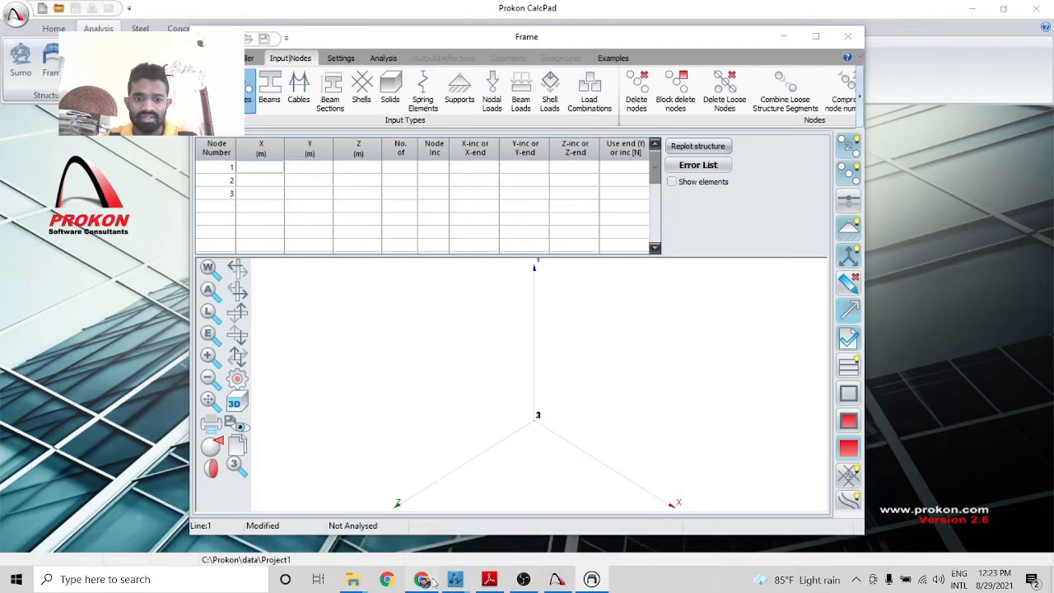
{"action": "mouse_move", "coordinate": [452, 586]}
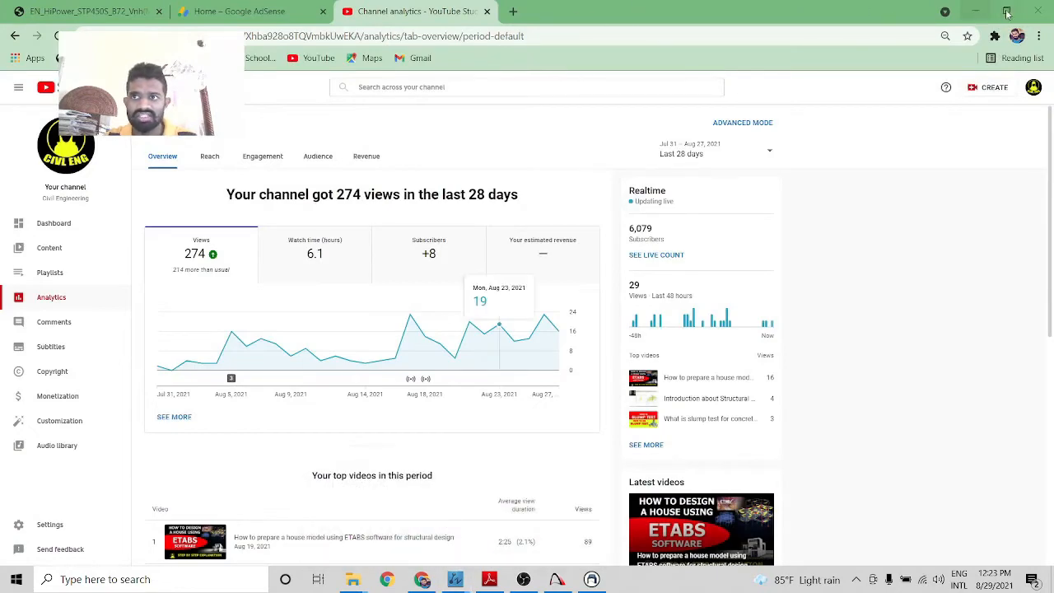
{"action": "left_click", "coordinate": [979, 11]}
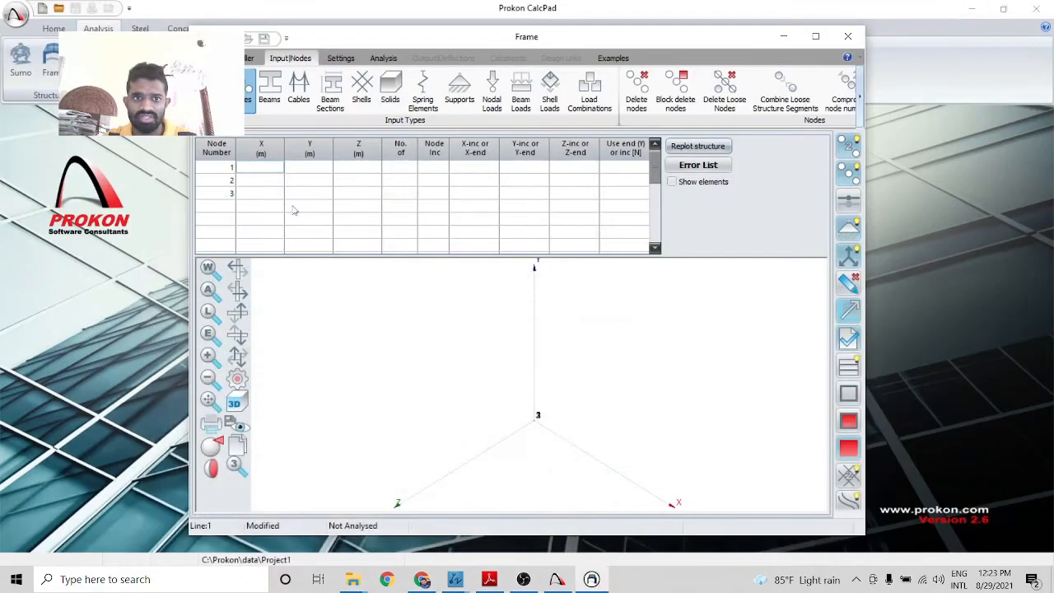
Set the coordinates of node 1 to X 0, Y 0 and Z 0 m in the node table
{"action": "left_click", "coordinate": [277, 168]}
{"action": "type", "text": "0"}
{"action": "key", "text": "Tab"}
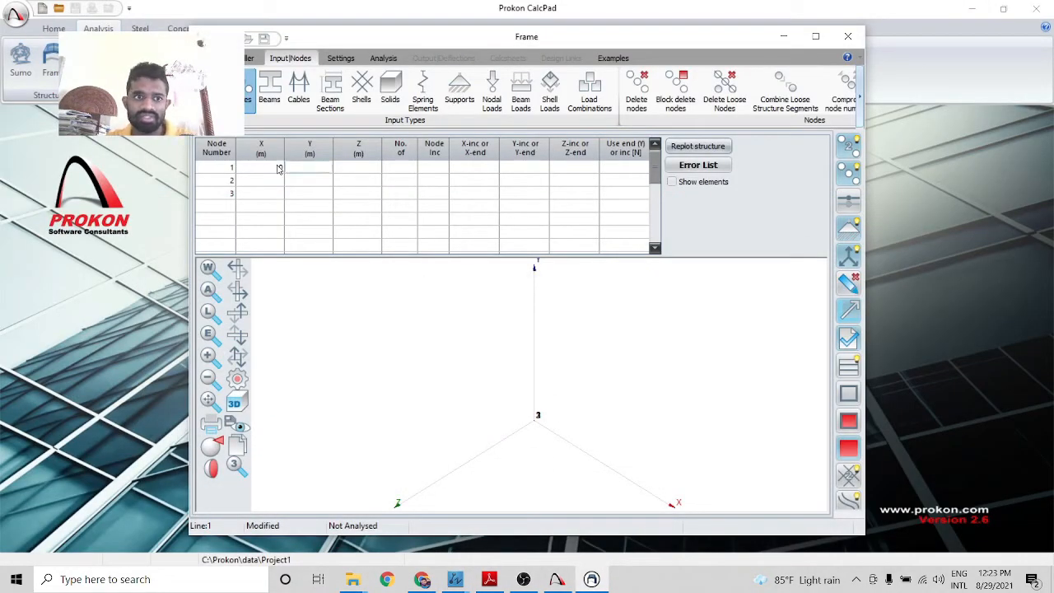
{"action": "type", "text": "0"}
{"action": "key", "text": "Tab"}
{"action": "key", "text": "Tab"}
{"action": "type", "text": "0"}
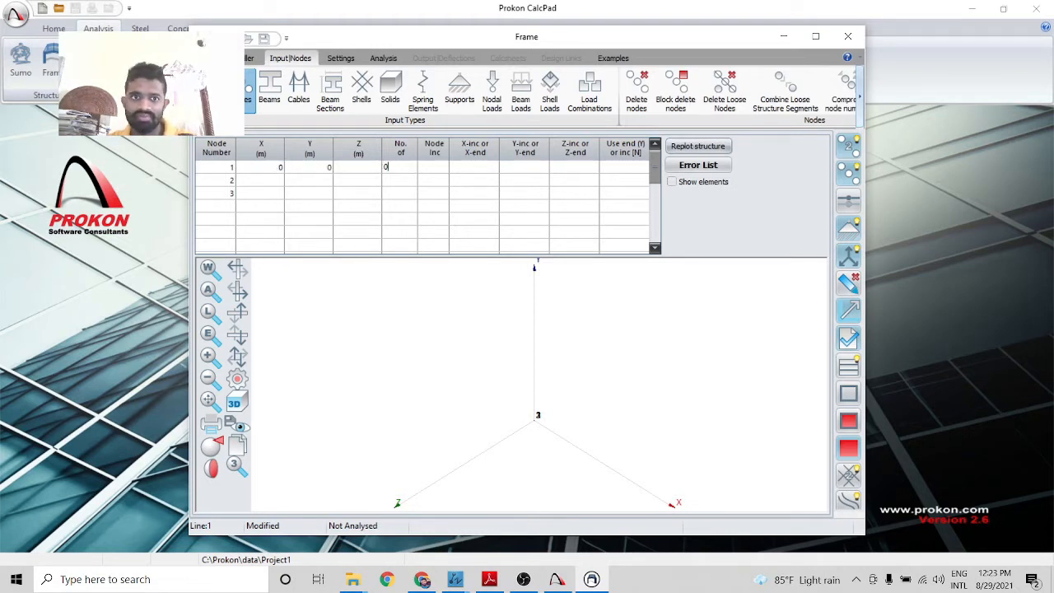
{"action": "key", "text": "BackSpace"}
{"action": "key", "text": "Left"}
{"action": "key", "text": "Left"}
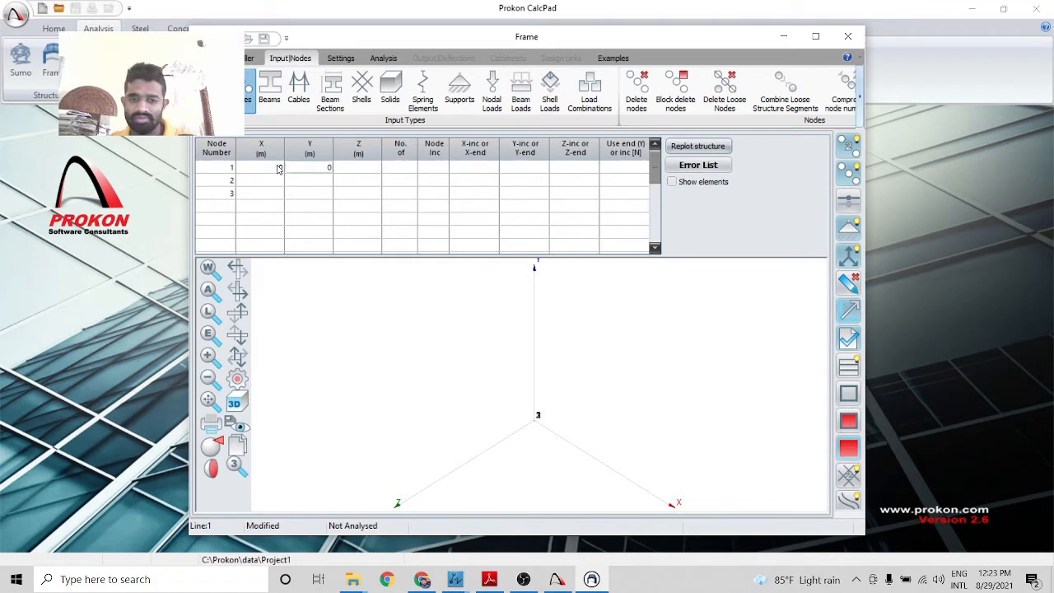
{"action": "key", "text": "Tab"}
{"action": "type", "text": "0"}
{"action": "key", "text": "Return"}
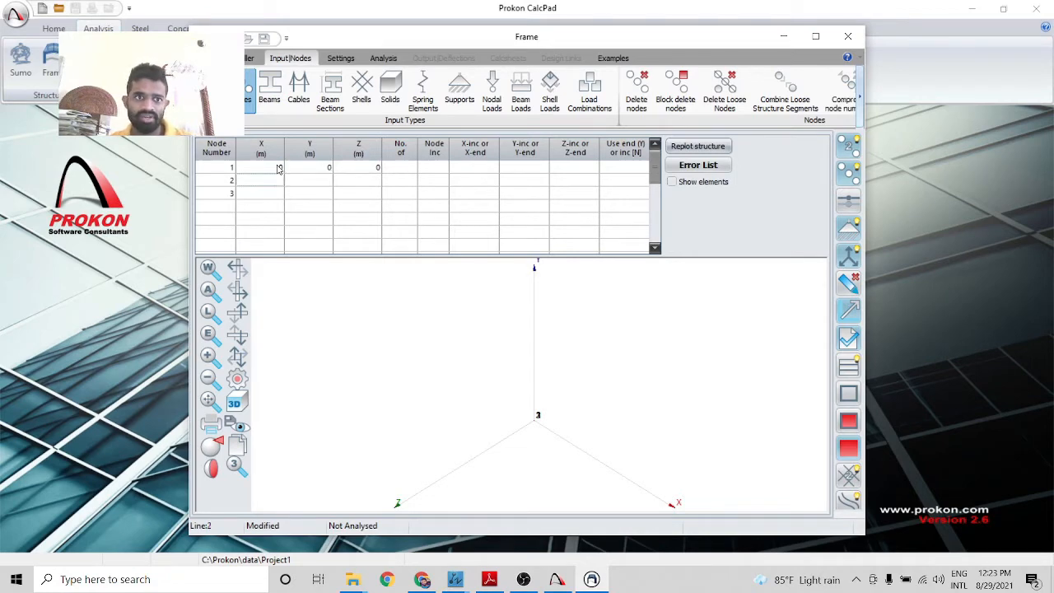
Check the overhang dimension below grid B in Solar_Design.dwg and set node 2 in Frame to X 0.490, Y 0, Z 0 m
{"action": "left_click", "coordinate": [455, 578]}
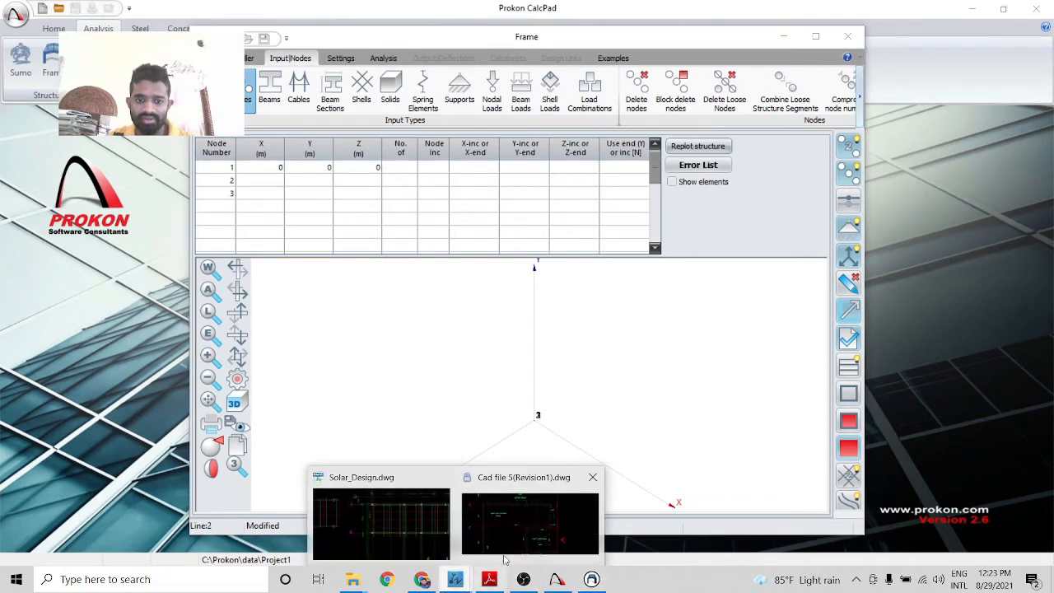
{"action": "left_click", "coordinate": [444, 535]}
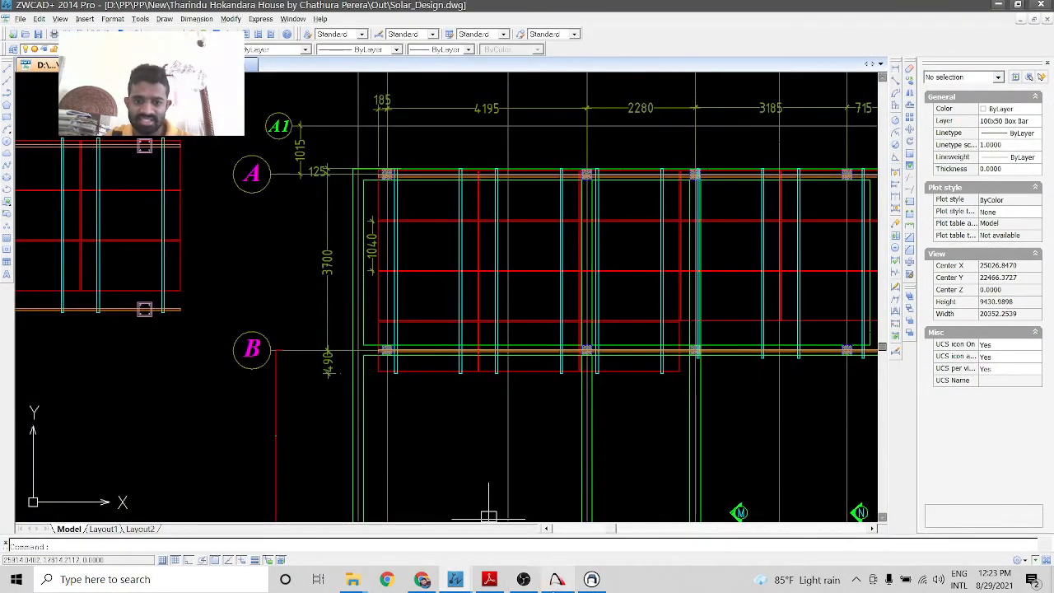
{"action": "left_click", "coordinate": [556, 579]}
{"action": "left_click", "coordinate": [592, 579]}
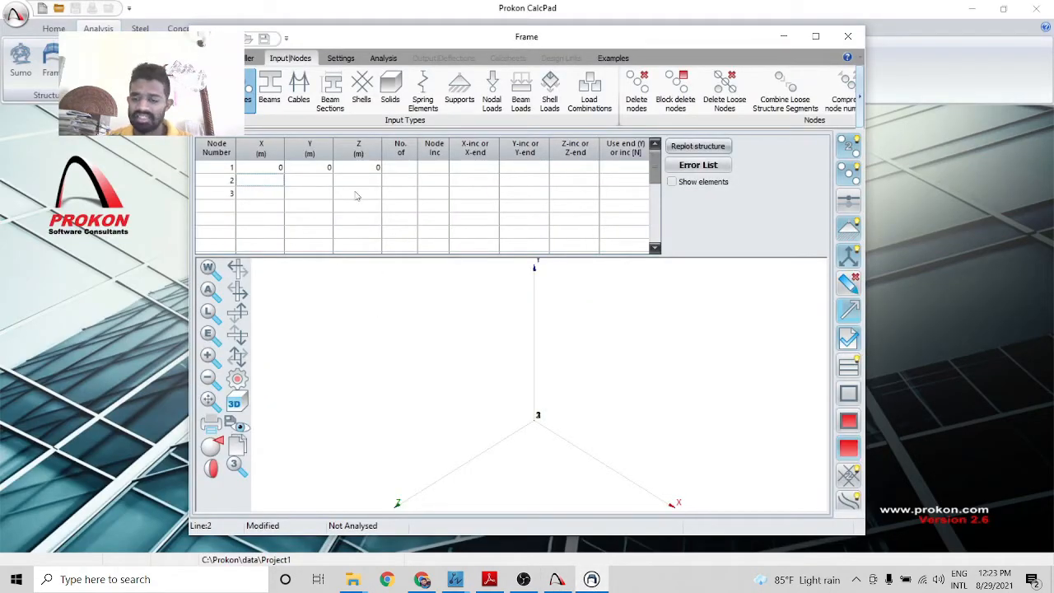
{"action": "type", "text": "0.490"}
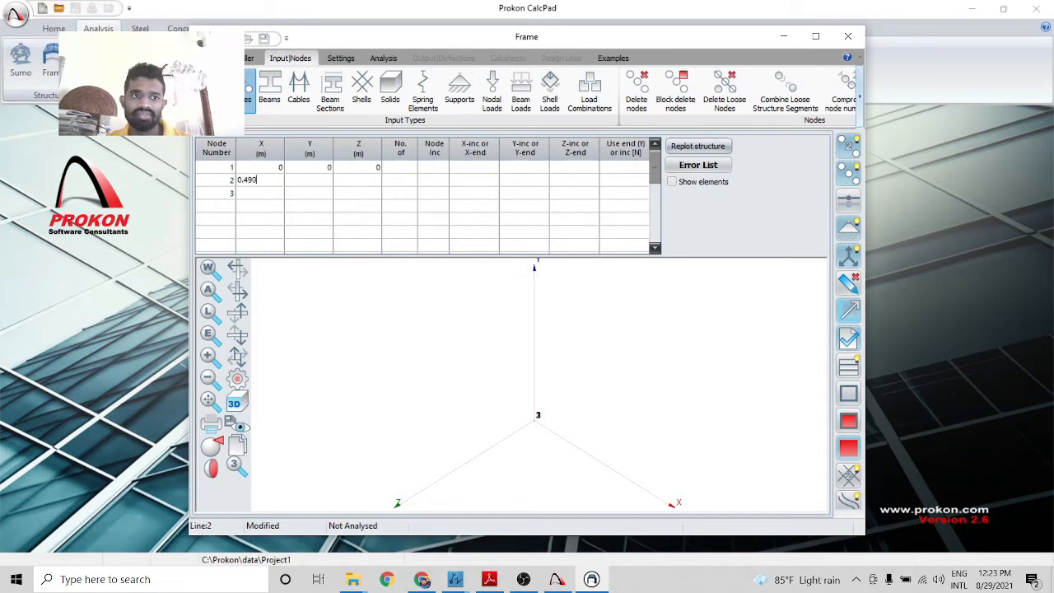
{"action": "key", "text": "Tab"}
{"action": "type", "text": "0"}
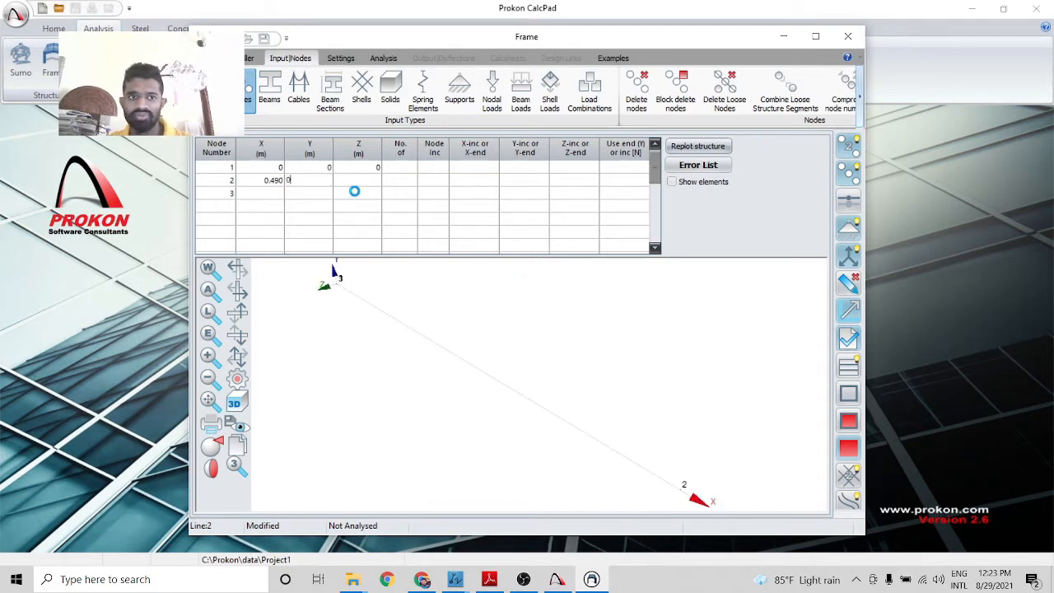
{"action": "key", "text": "Tab"}
{"action": "type", "text": "0"}
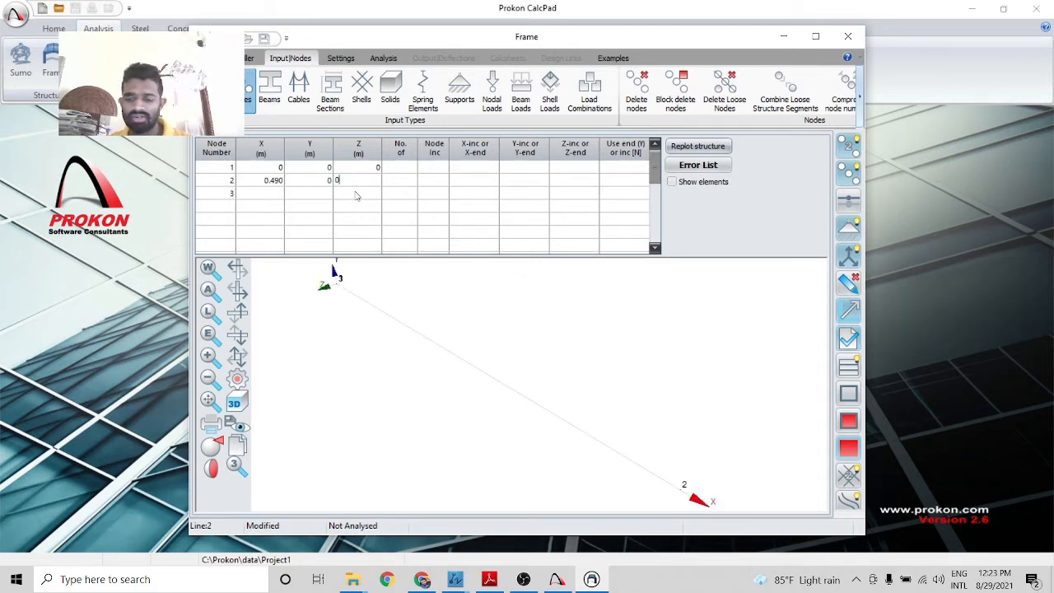
{"action": "key", "text": "Return"}
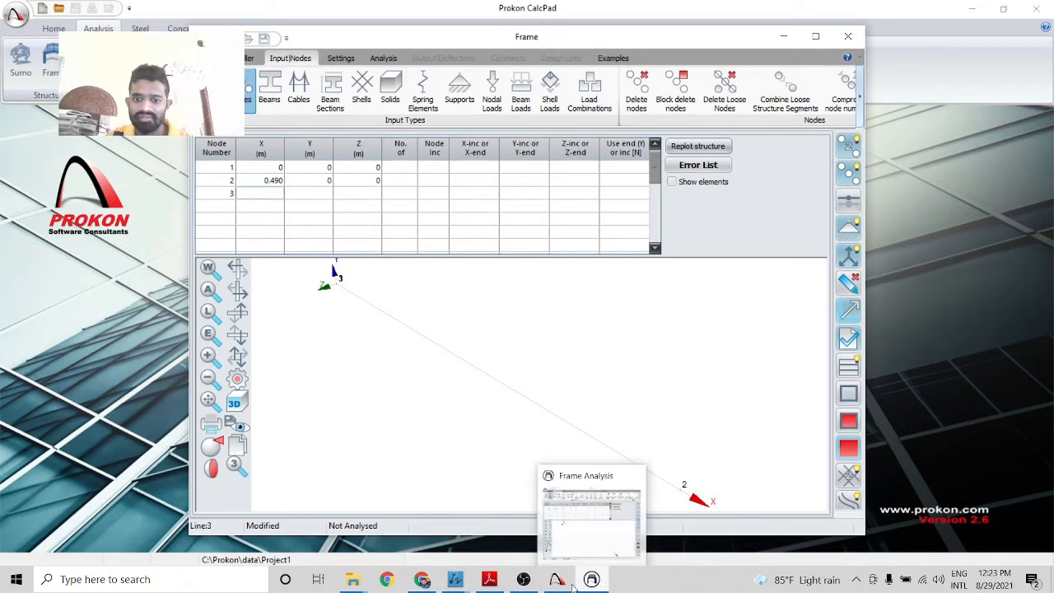
Check the grid A–B spacing in Solar_Design.dwg, set node 3 in Frame to X 4.190, Y 0, Z 0 m, and add node number 4
{"action": "mouse_move", "coordinate": [469, 576]}
{"action": "left_click", "coordinate": [449, 527]}
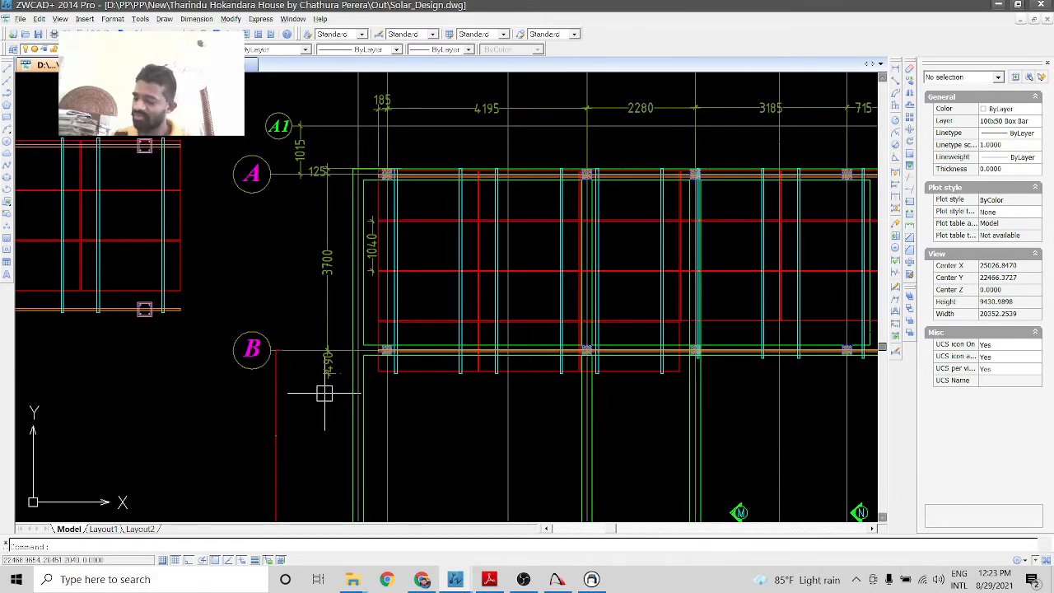
{"action": "left_click", "coordinate": [599, 581]}
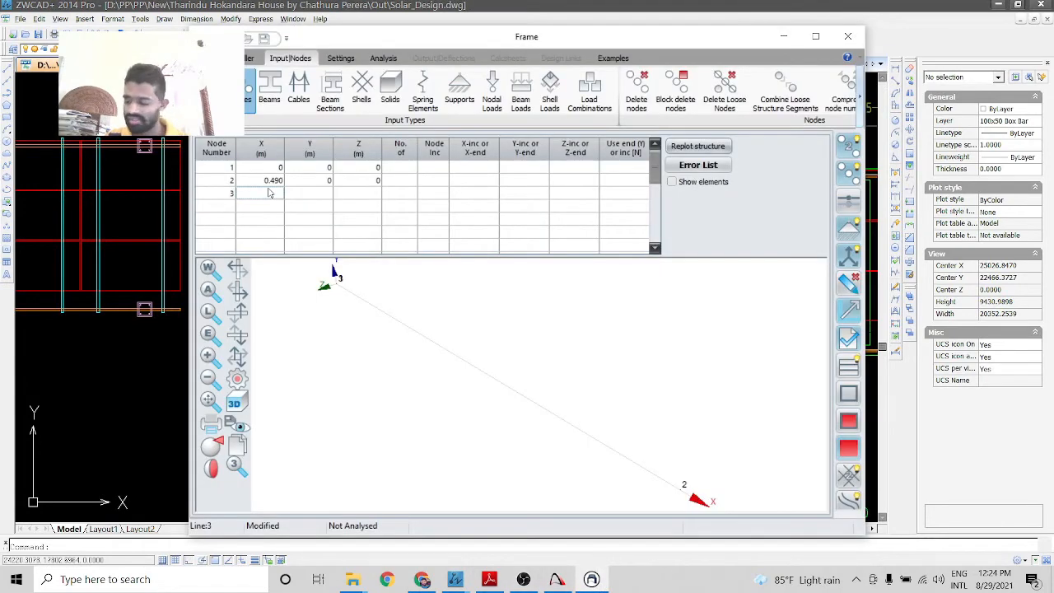
{"action": "type", "text": "4"}
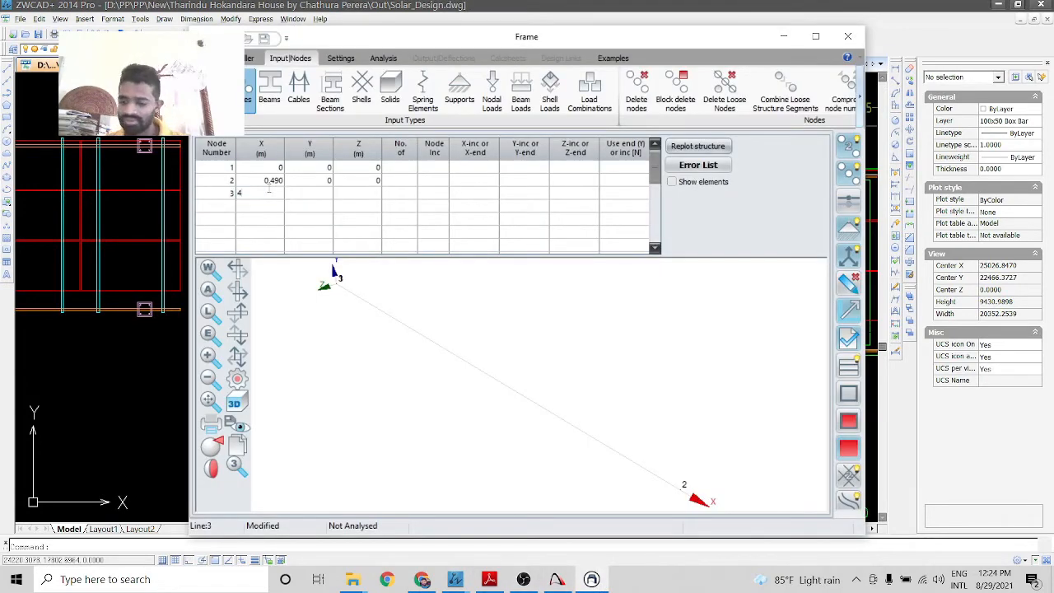
{"action": "type", "text": ".190"}
{"action": "key", "text": "Tab"}
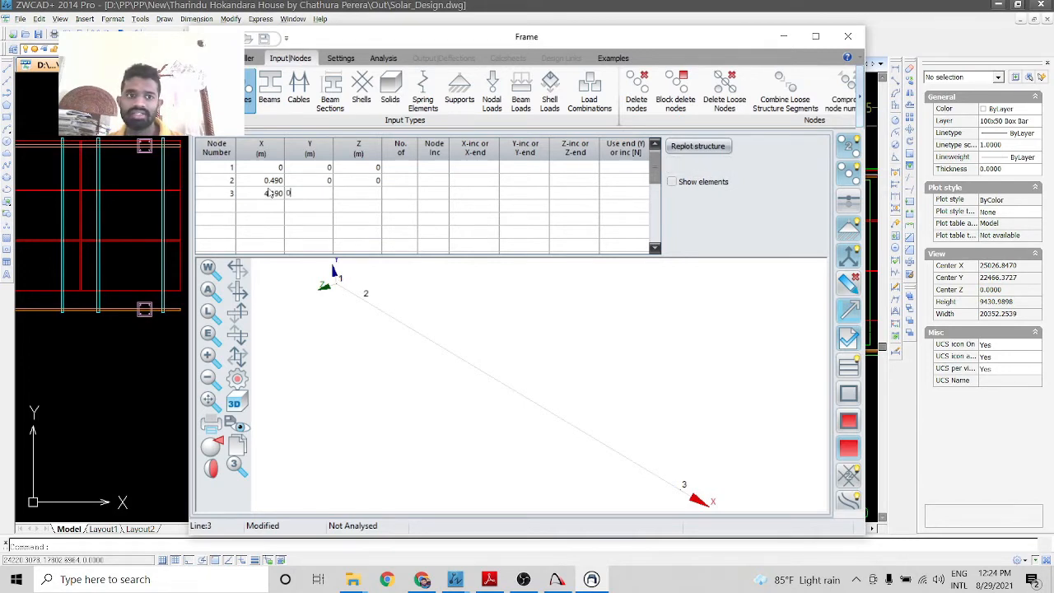
{"action": "key", "text": "Tab"}
{"action": "key", "text": "Return"}
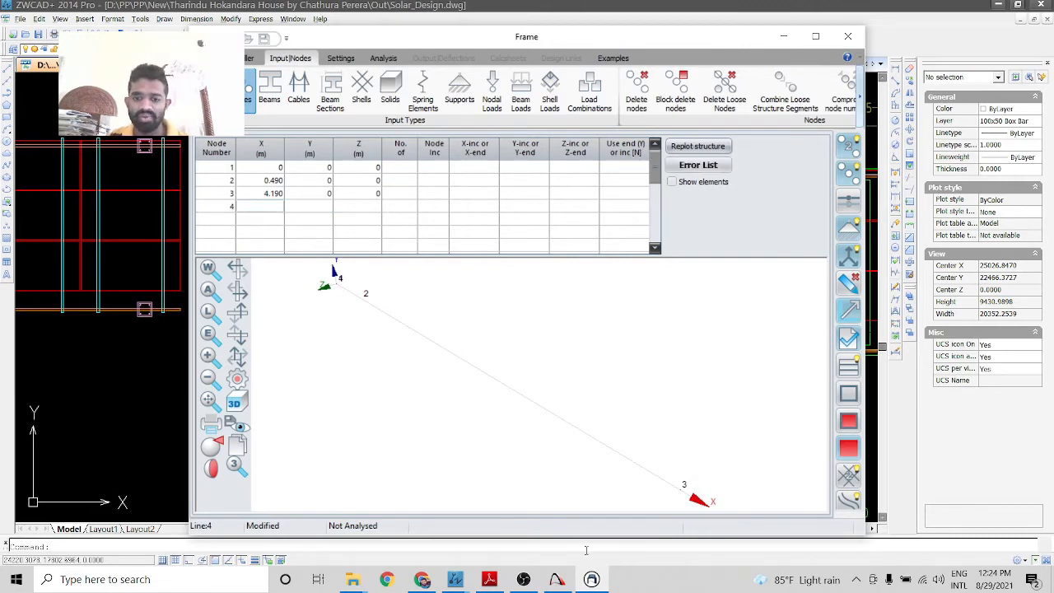
Check the support bar layout in Solar_Design.dwg and set node 4 in Frame to X 4.315, Y 0, Z 0 m
{"action": "left_click", "coordinate": [591, 579]}
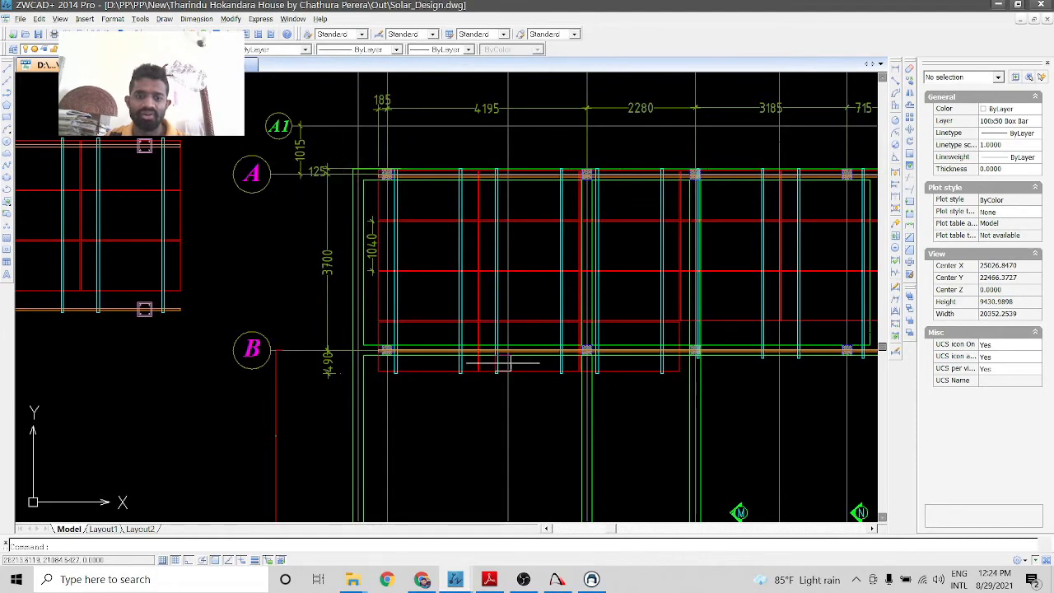
{"action": "left_click", "coordinate": [592, 579]}
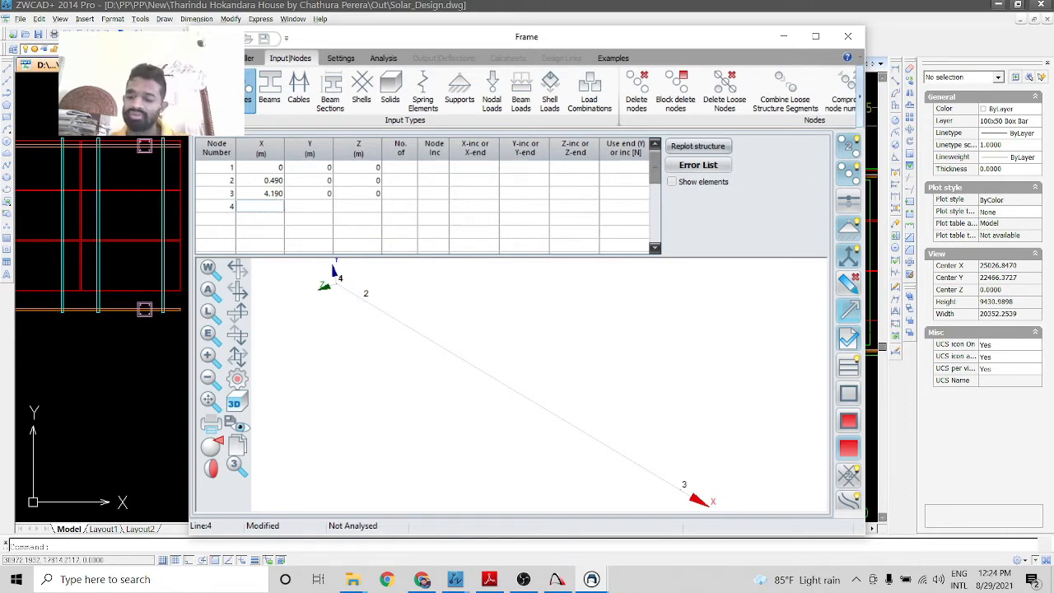
{"action": "type", "text": "4.315"}
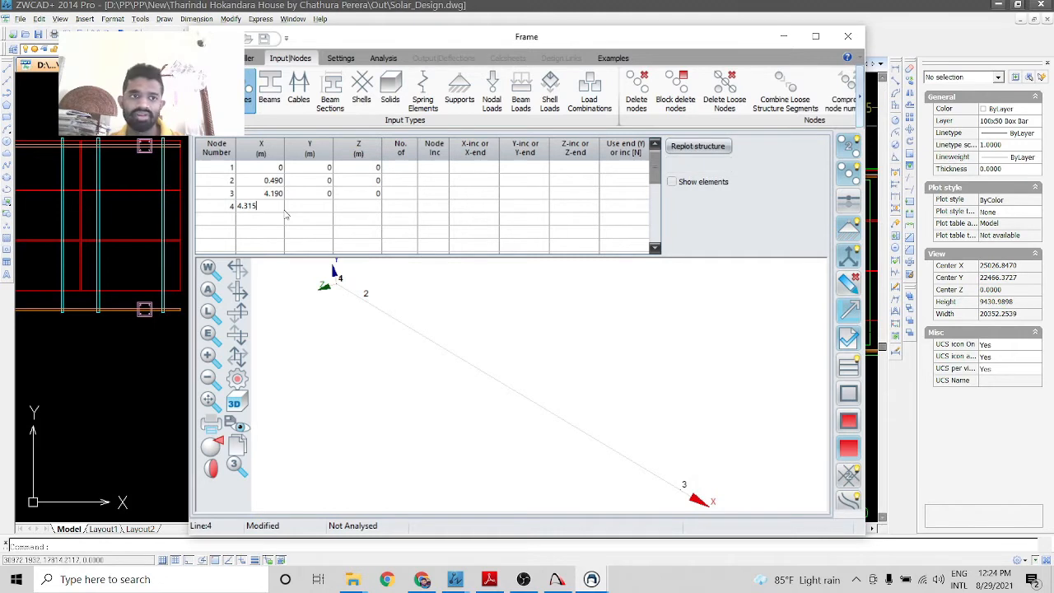
{"action": "key", "text": "Right"}
{"action": "key", "text": "Page_Down"}
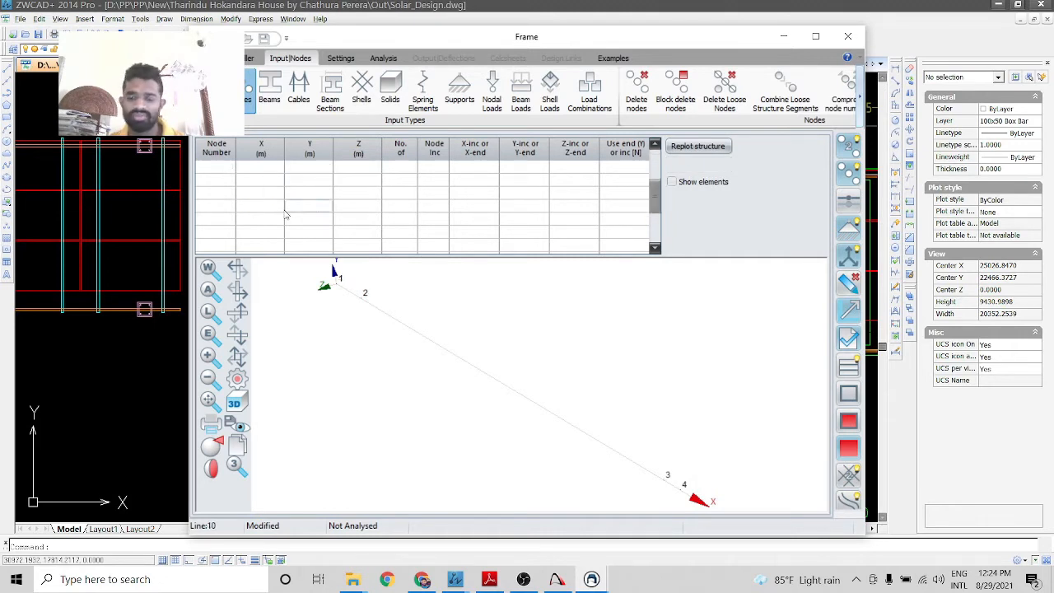
{"action": "scroll", "coordinate": [309, 218], "scroll_direction": "up", "scroll_amount": 3}
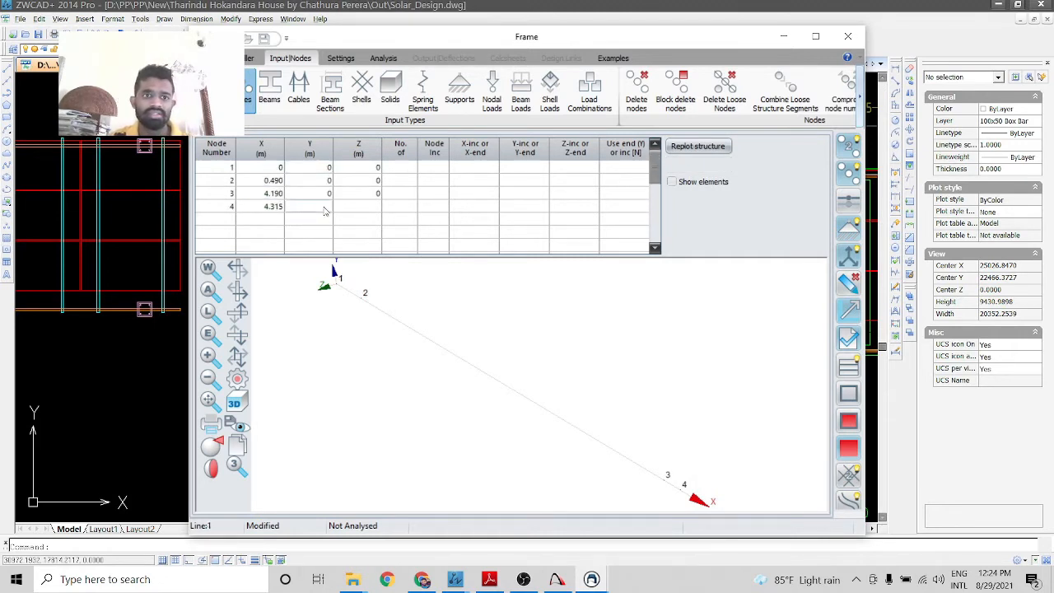
{"action": "left_click", "coordinate": [319, 206]}
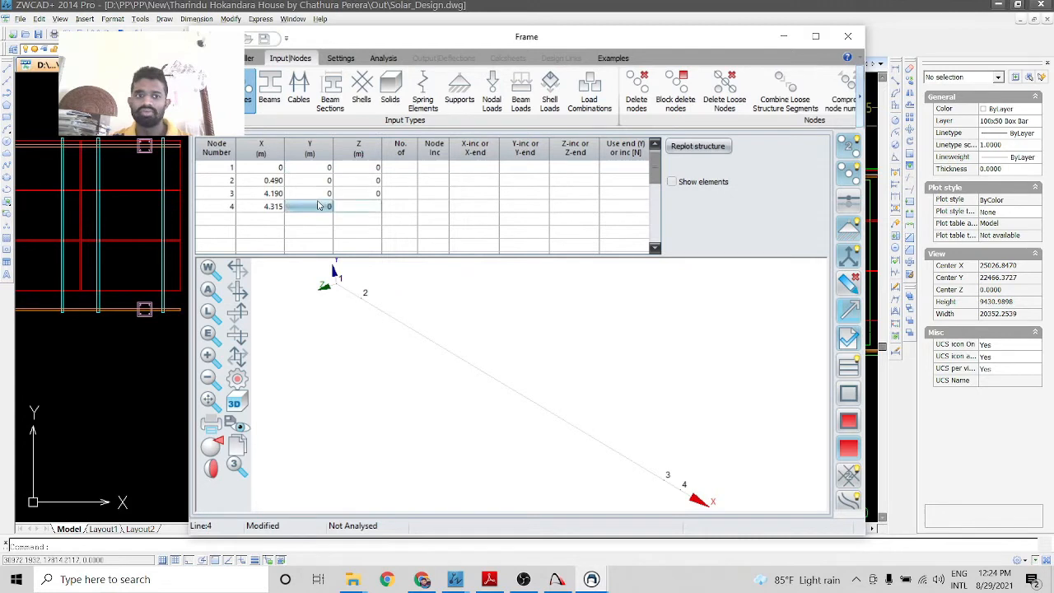
{"action": "left_click", "coordinate": [360, 247]}
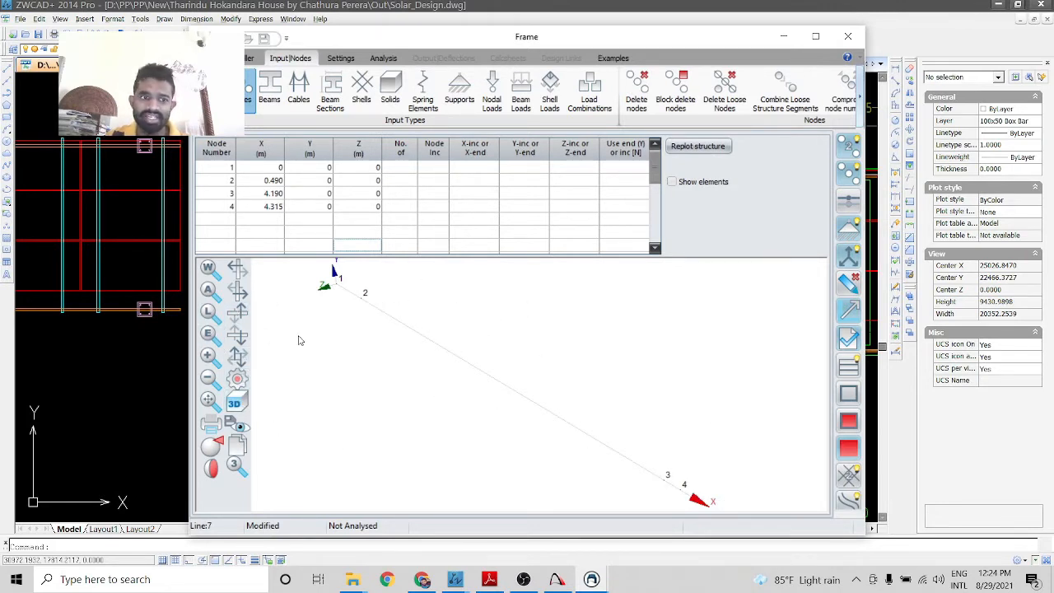
Display the beam sections input in a maximised Frame window and open the section selection for its first row
{"action": "left_click", "coordinate": [237, 355]}
{"action": "left_click_drag", "start_coordinate": [417, 437], "coordinate": [612, 308]}
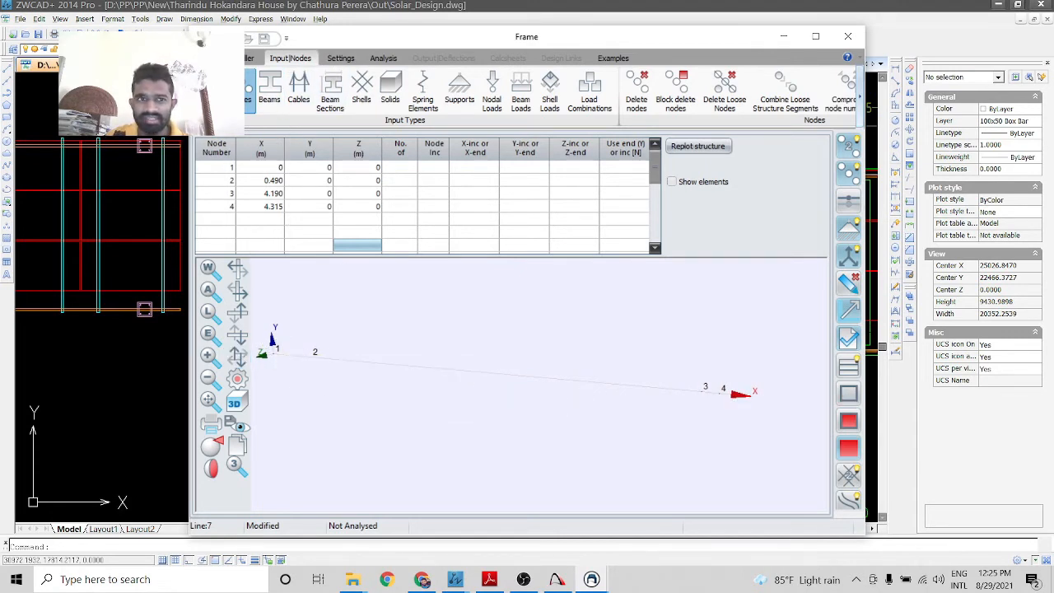
{"action": "left_click", "coordinate": [270, 99]}
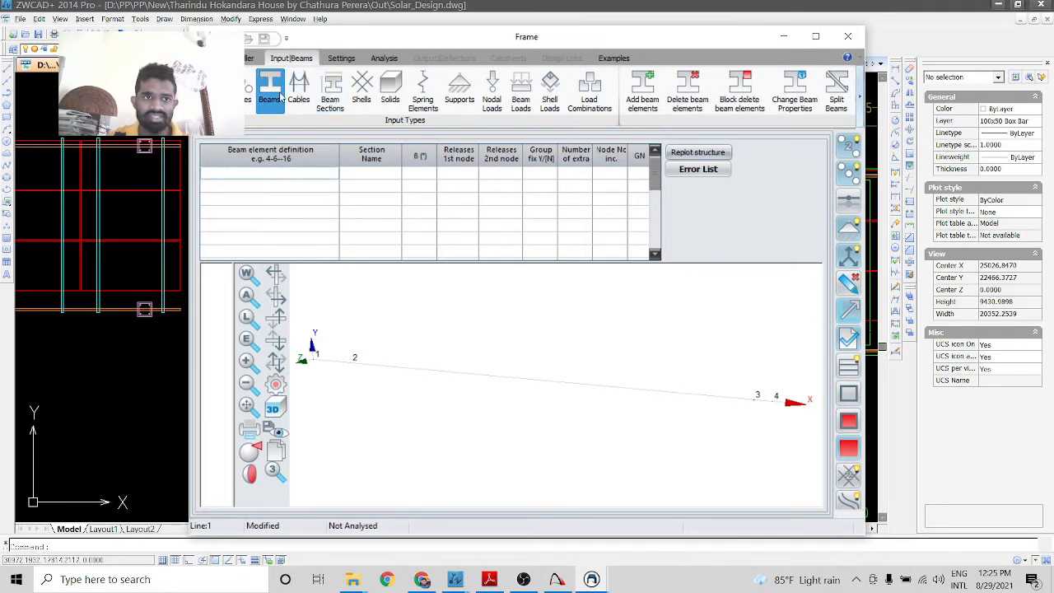
{"action": "left_click", "coordinate": [333, 102]}
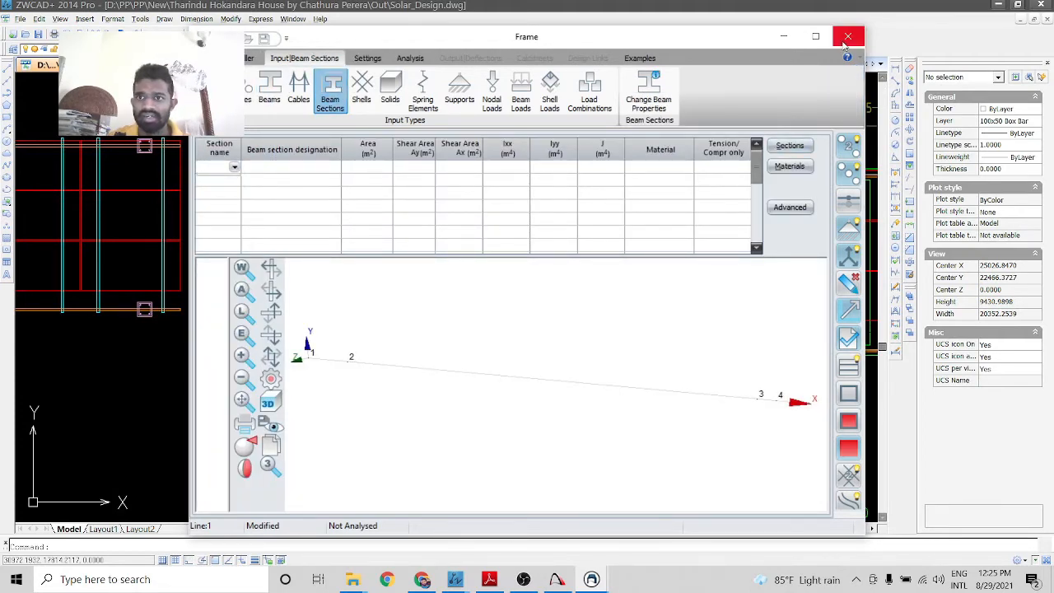
{"action": "left_click", "coordinate": [815, 36]}
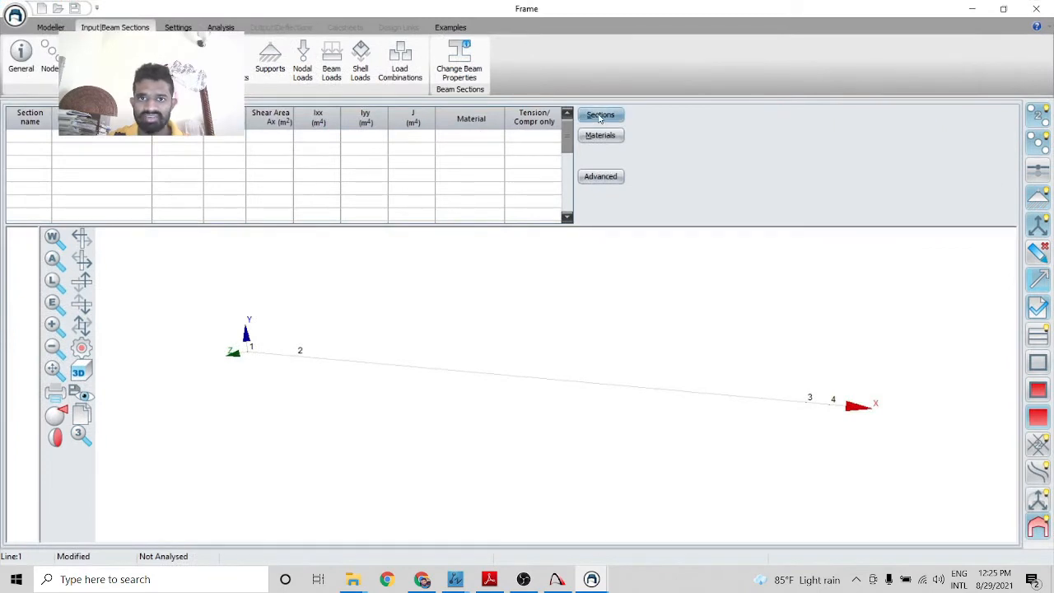
{"action": "left_click", "coordinate": [28, 137]}
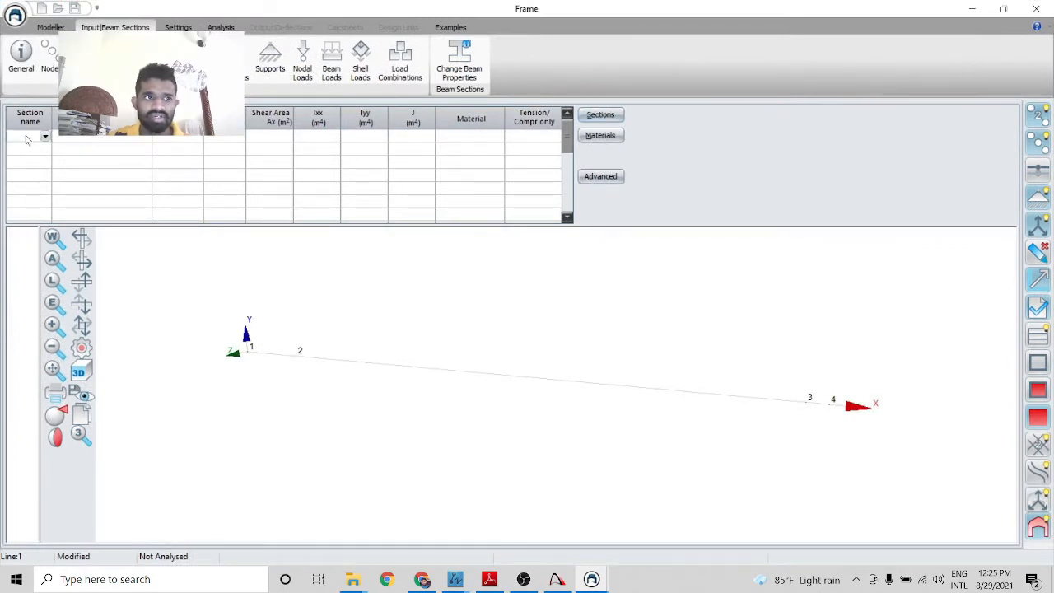
{"action": "left_click", "coordinate": [598, 116]}
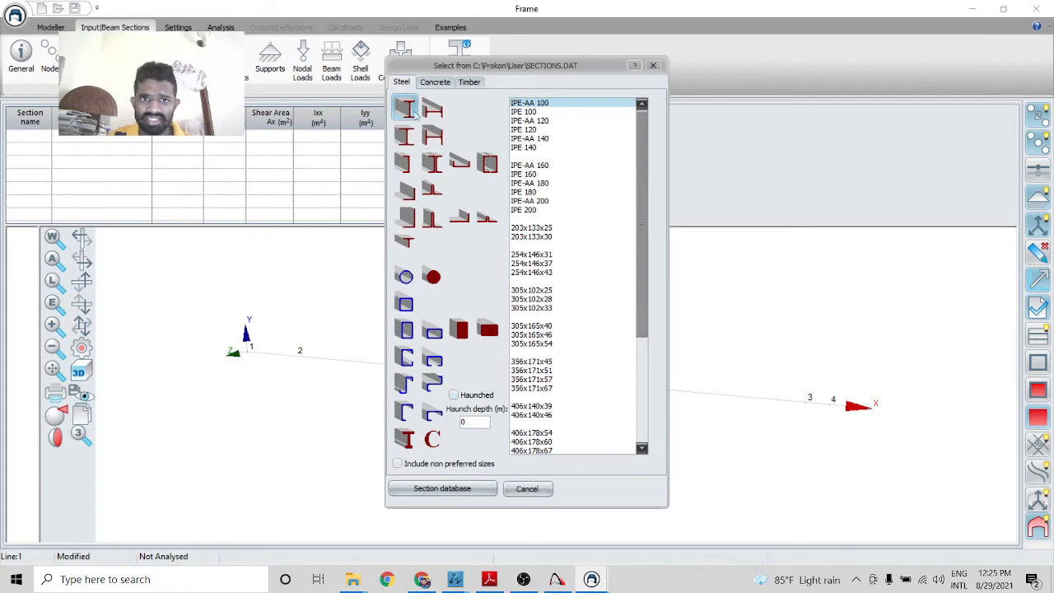
Browse the concrete, timber and steel section types and assign the steel channel C100x50 to the first beam section row
{"action": "left_click", "coordinate": [435, 82]}
{"action": "left_click", "coordinate": [468, 83]}
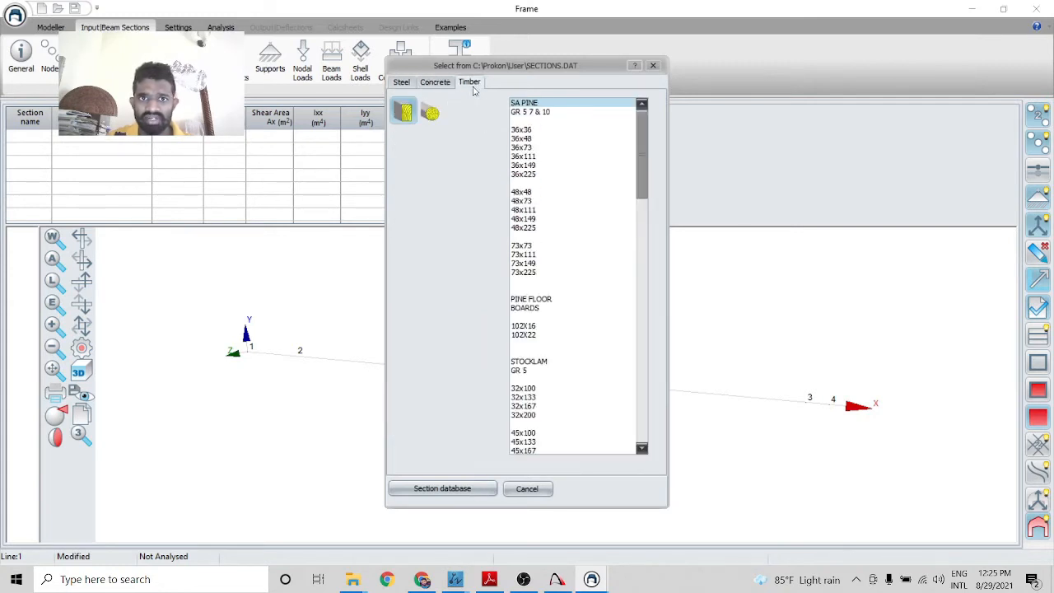
{"action": "left_click", "coordinate": [435, 83]}
{"action": "left_click", "coordinate": [400, 83]}
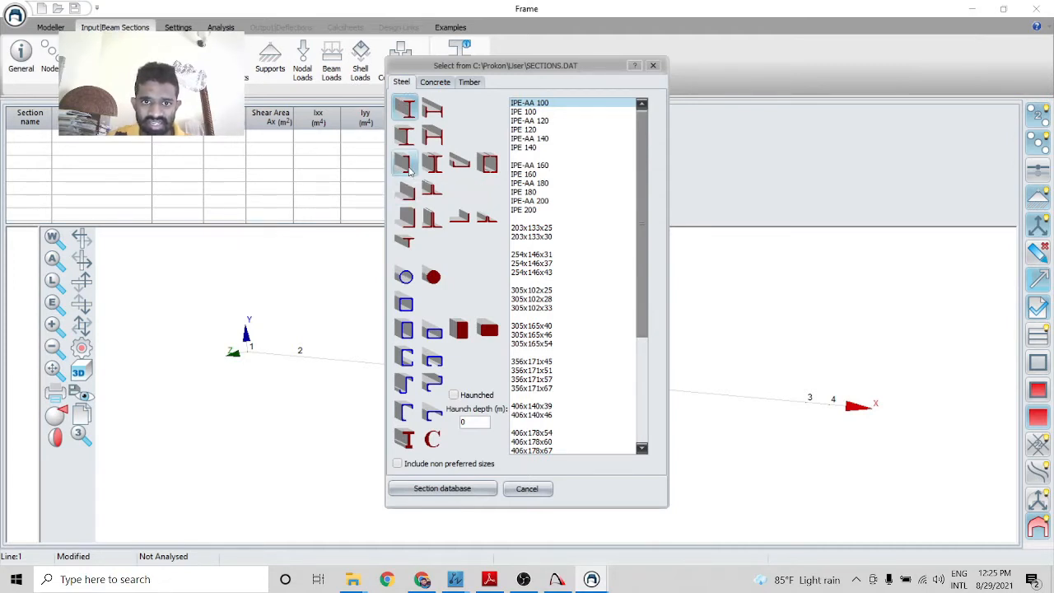
{"action": "left_click", "coordinate": [405, 164]}
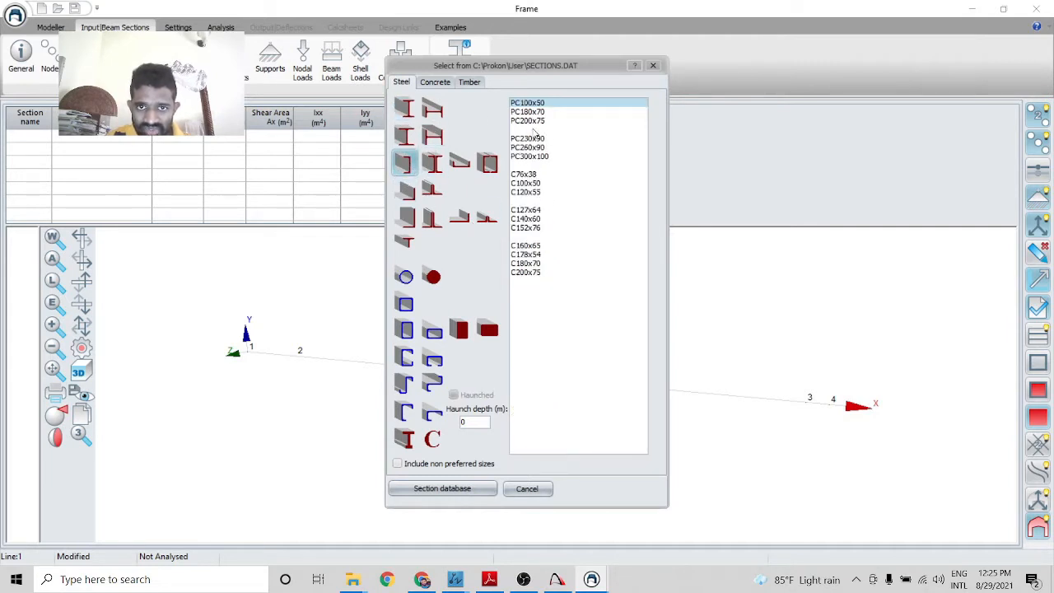
{"action": "double_click", "coordinate": [527, 184]}
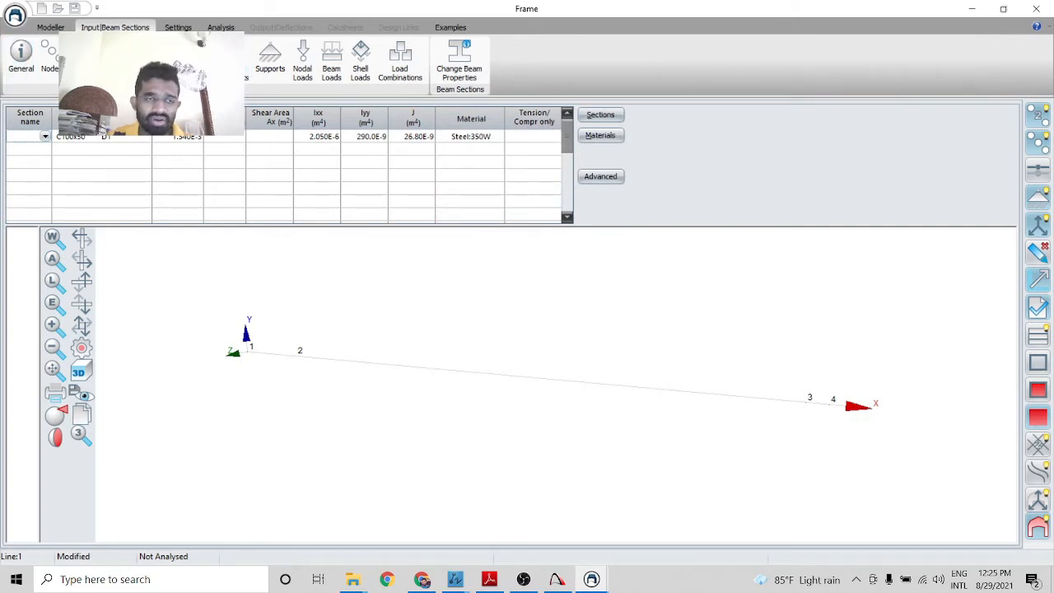
Display the beam elements input and review the model's error and warning list
{"action": "left_click", "coordinate": [114, 60]}
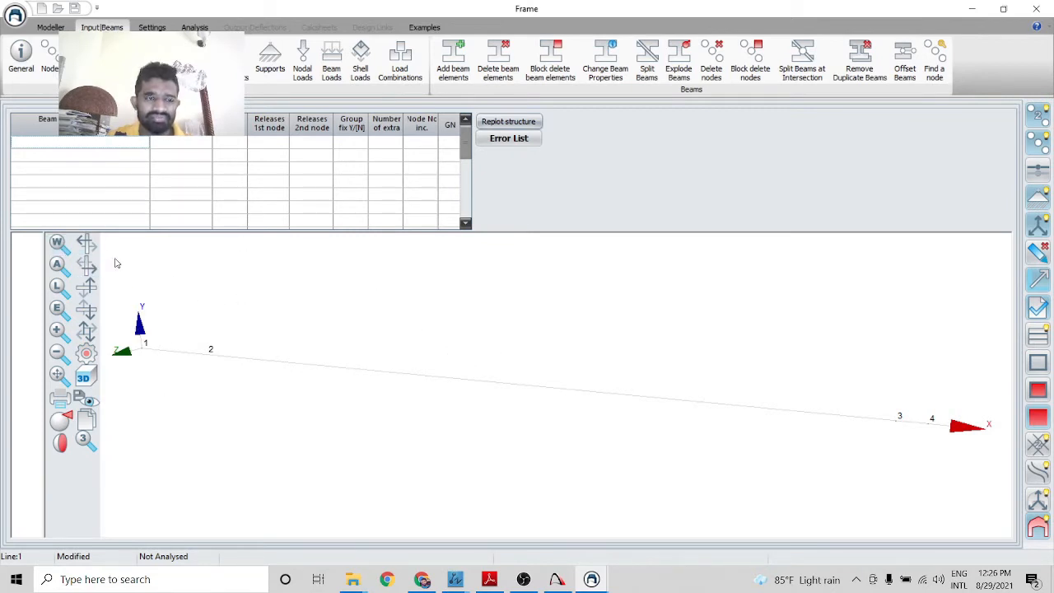
{"action": "left_click", "coordinate": [511, 138]}
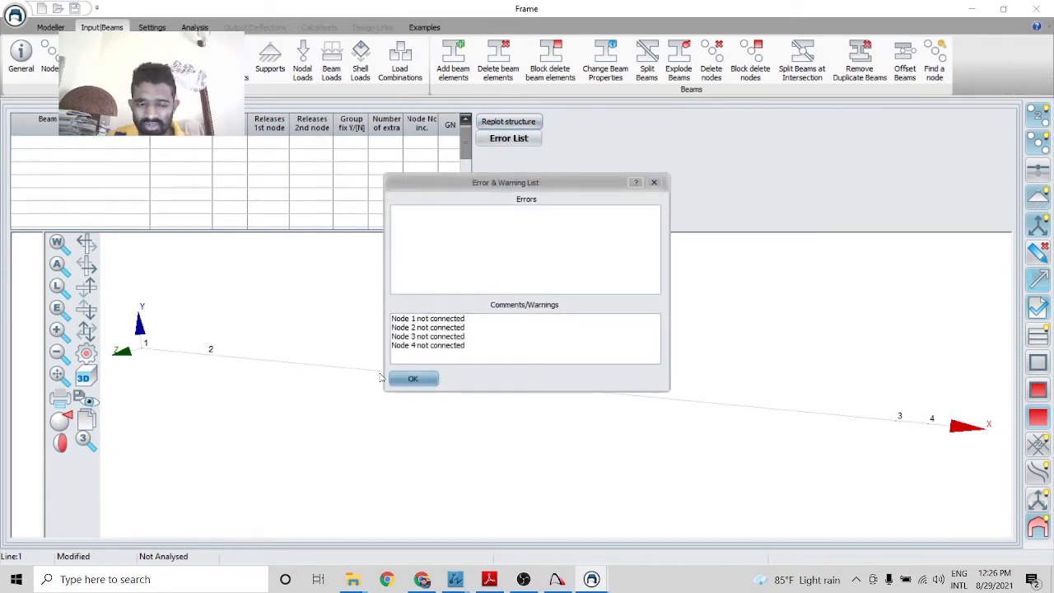
{"action": "left_click", "coordinate": [427, 380]}
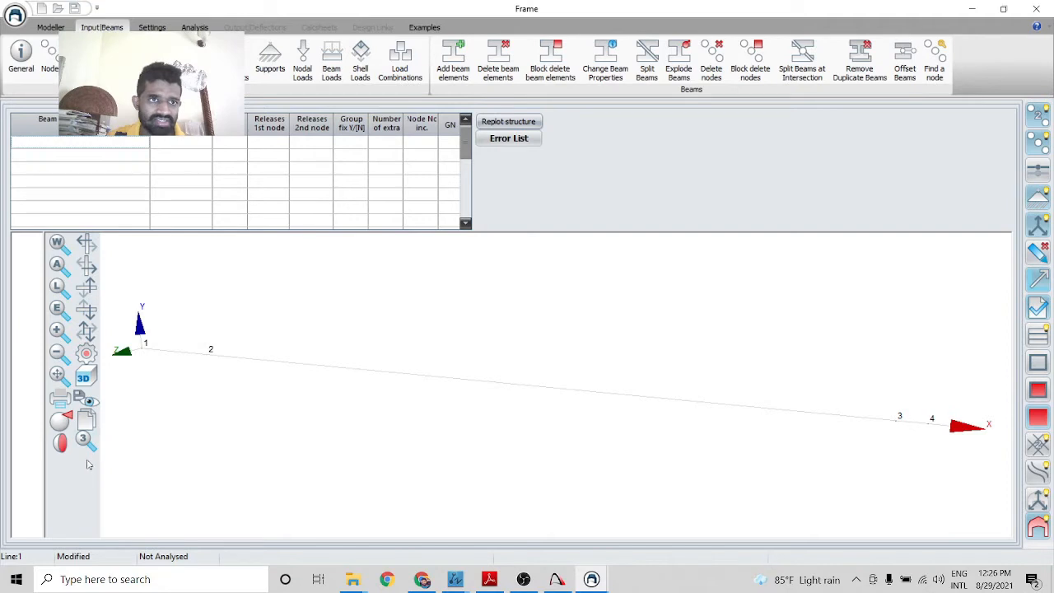
{"action": "left_click", "coordinate": [142, 357]}
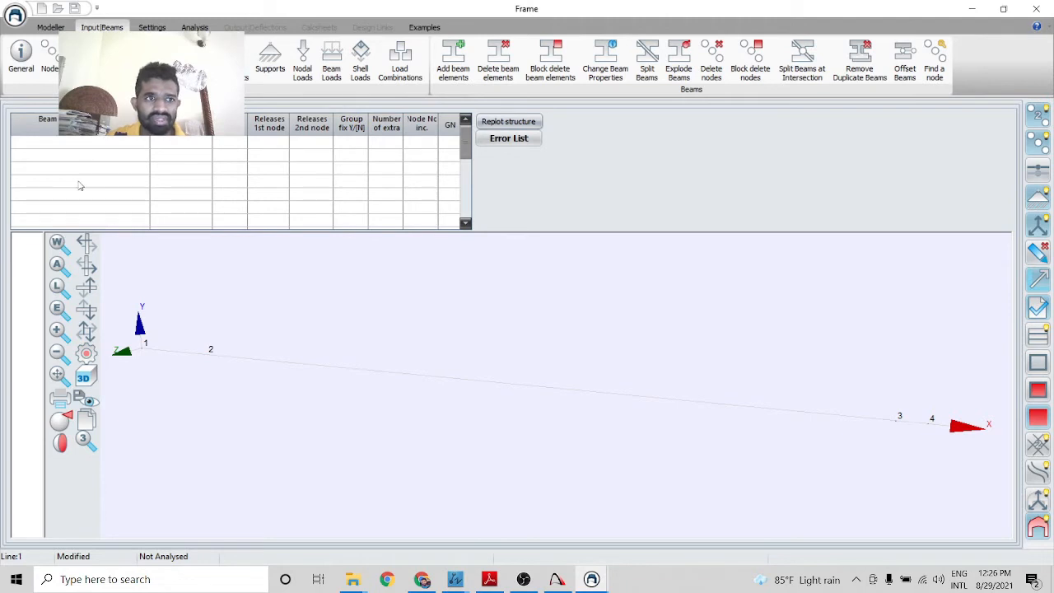
Define beam element 1-2 with section 1 and check that section's entry in the beam sections input
{"action": "left_click", "coordinate": [96, 151]}
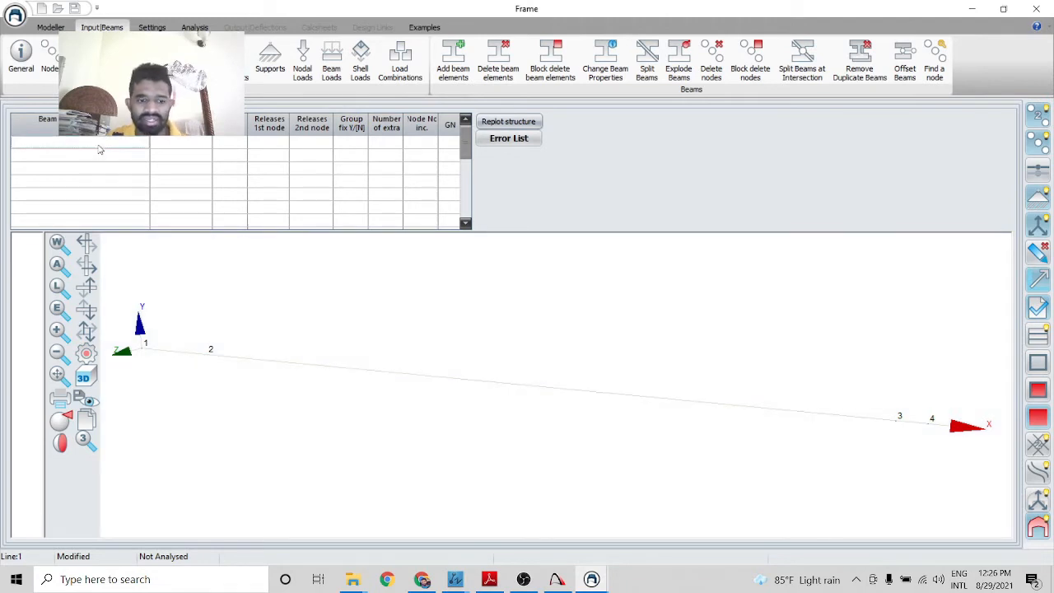
{"action": "type", "text": "1-2"}
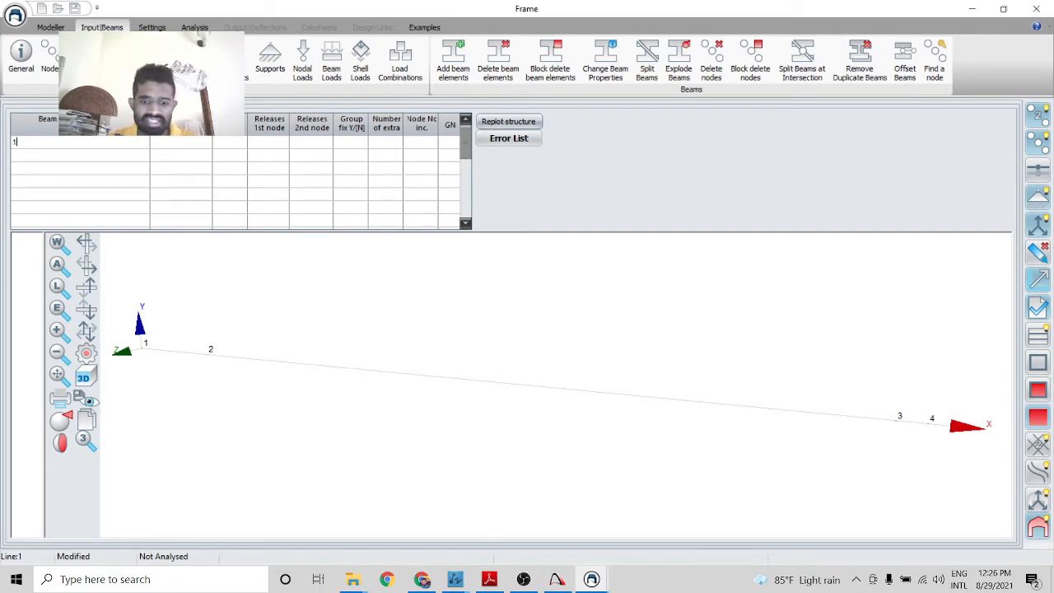
{"action": "left_click", "coordinate": [182, 150]}
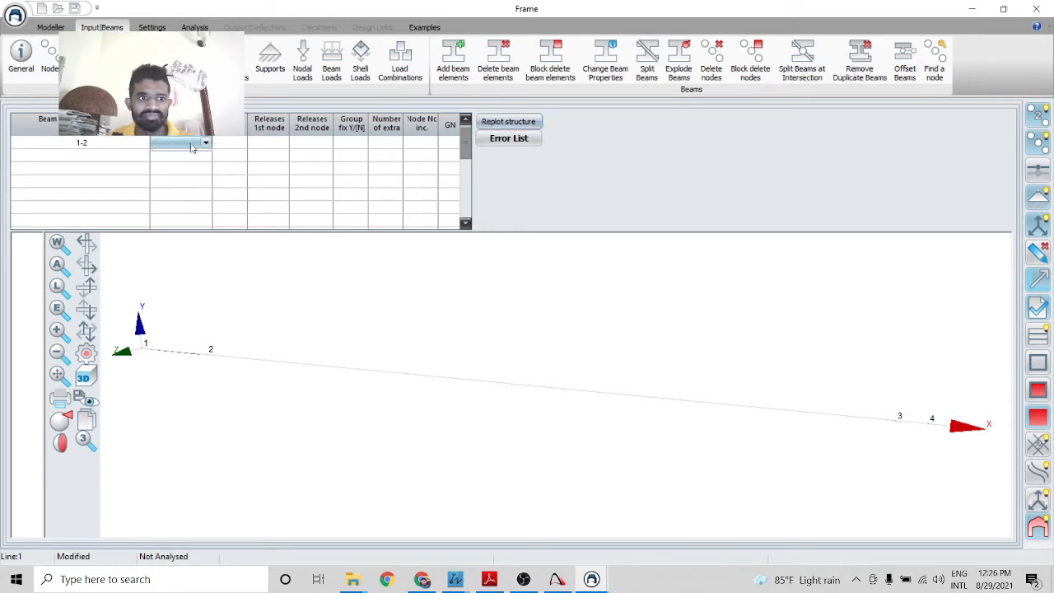
{"action": "left_click", "coordinate": [244, 148]}
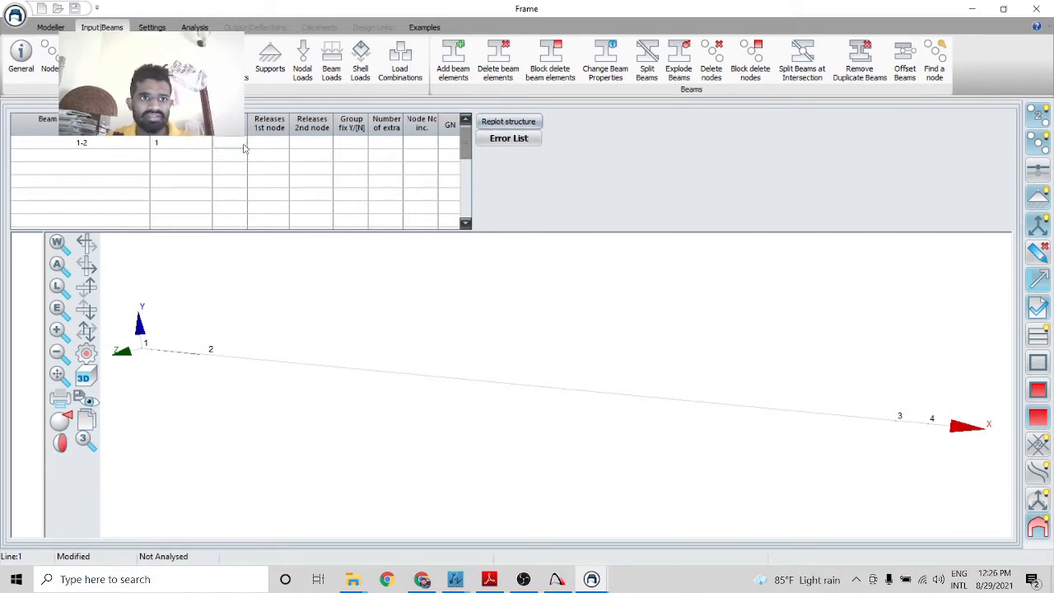
{"action": "left_click", "coordinate": [113, 62]}
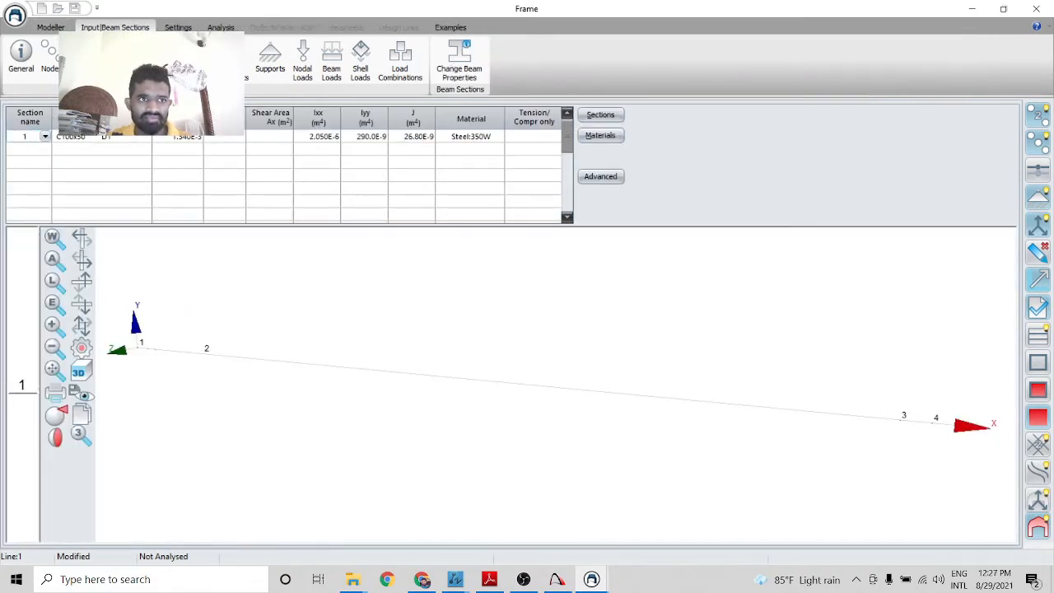
{"action": "left_click", "coordinate": [148, 62]}
{"action": "left_click", "coordinate": [80, 62]}
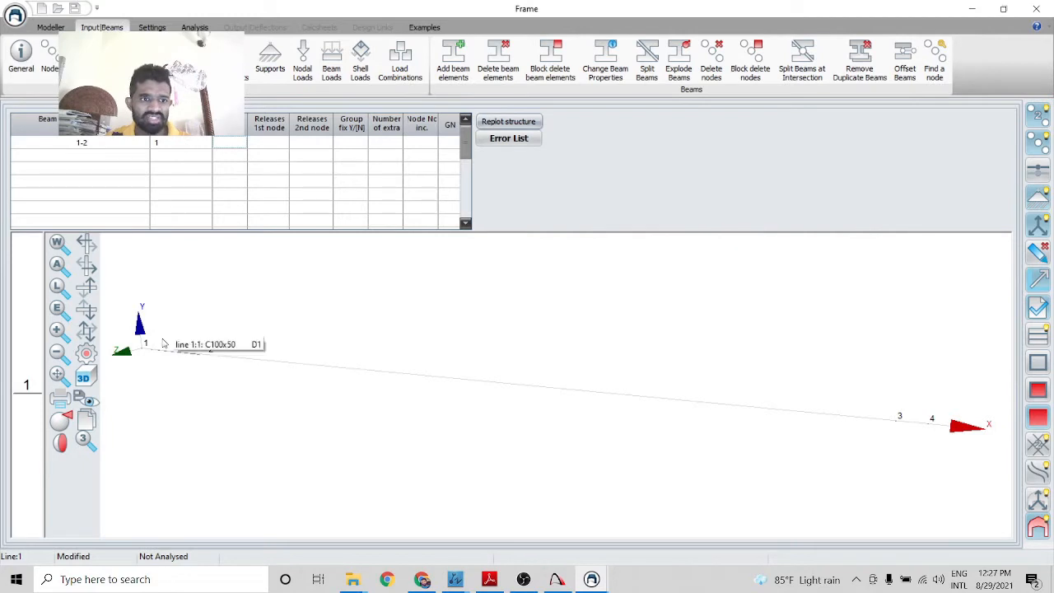
Add beam elements 2-3 and 3-4, both using section 1
{"action": "left_click", "coordinate": [105, 169]}
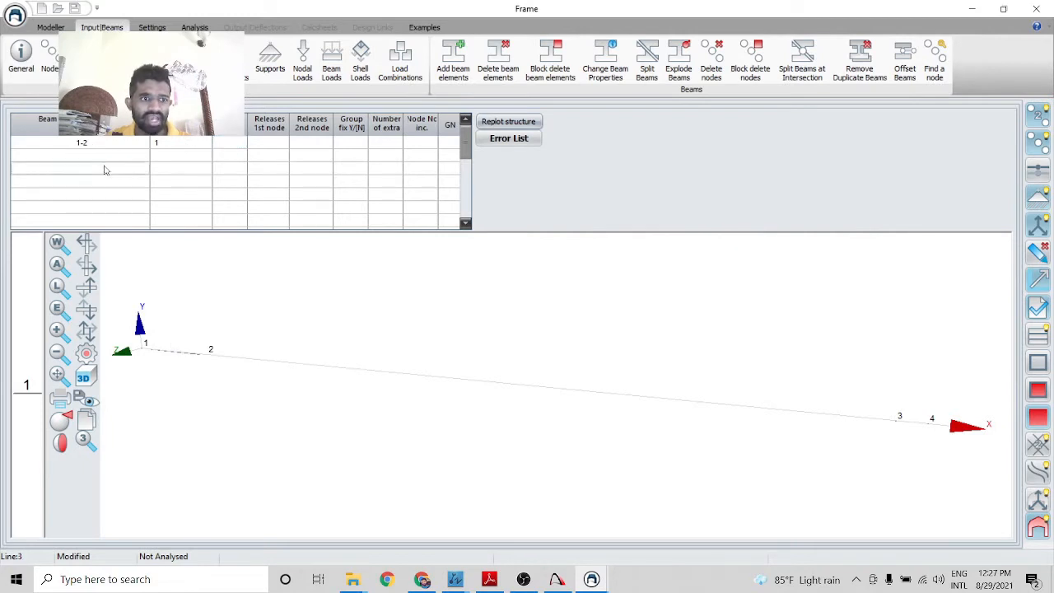
{"action": "type", "text": "2-3"}
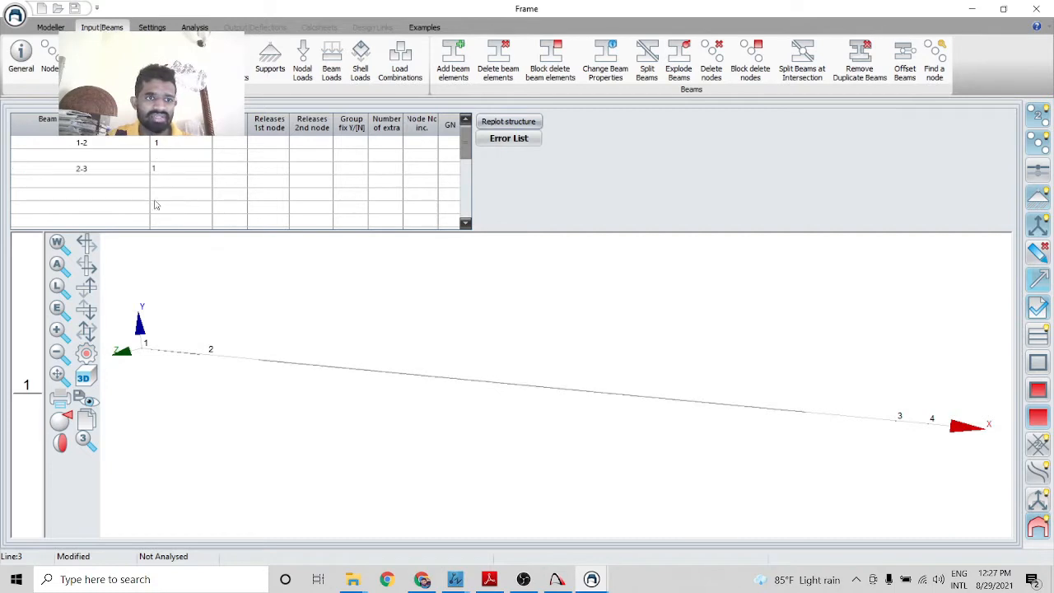
{"action": "left_click", "coordinate": [131, 187]}
{"action": "type", "text": "3-4"}
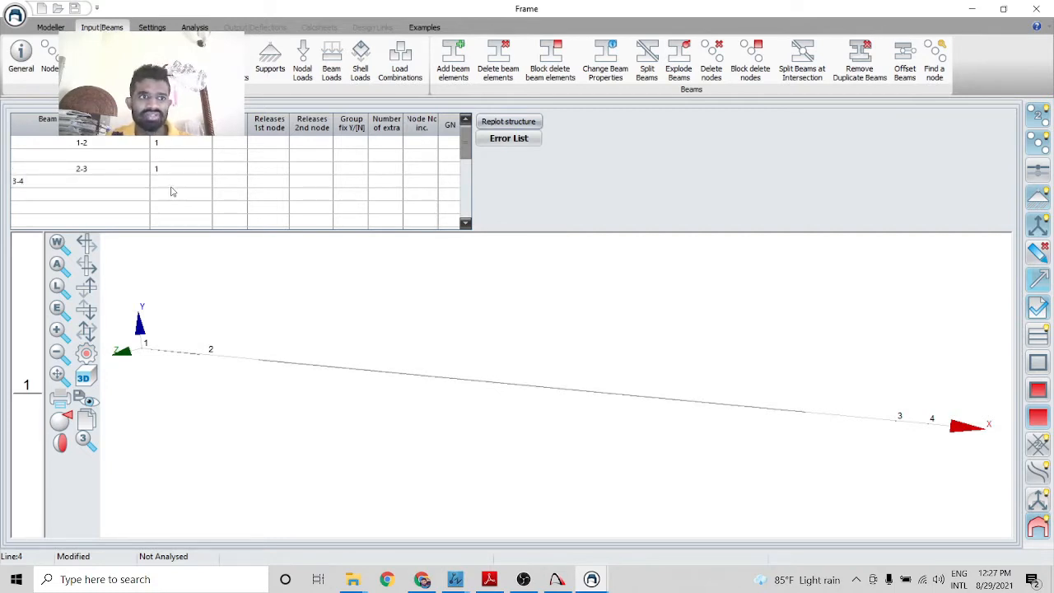
{"action": "left_click", "coordinate": [171, 190]}
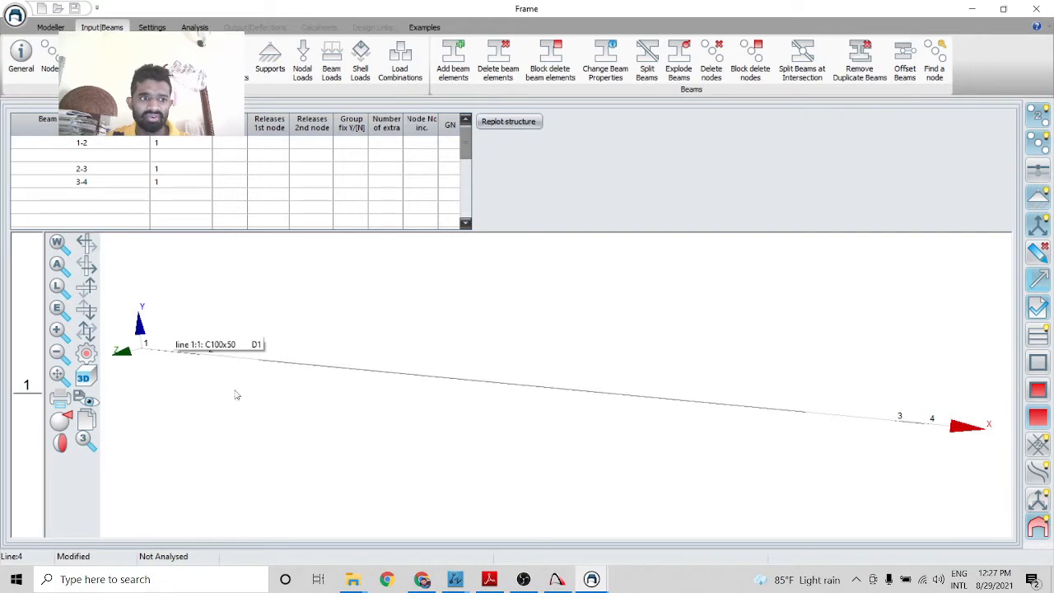
Render the beam in 3D and rotate the model to inspect the channel profile
{"action": "left_click", "coordinate": [83, 378]}
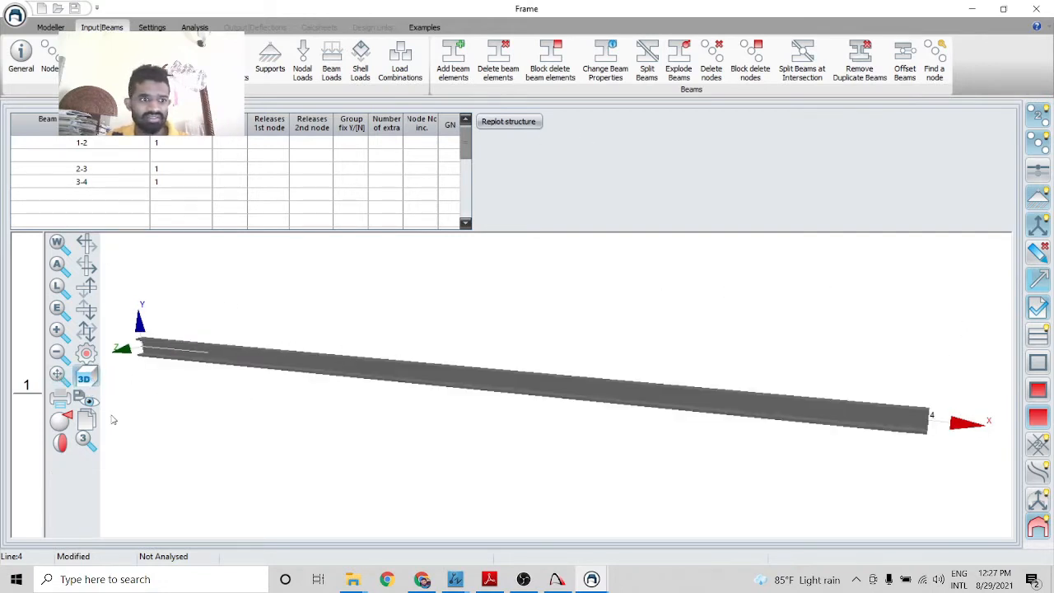
{"action": "left_click", "coordinate": [85, 330]}
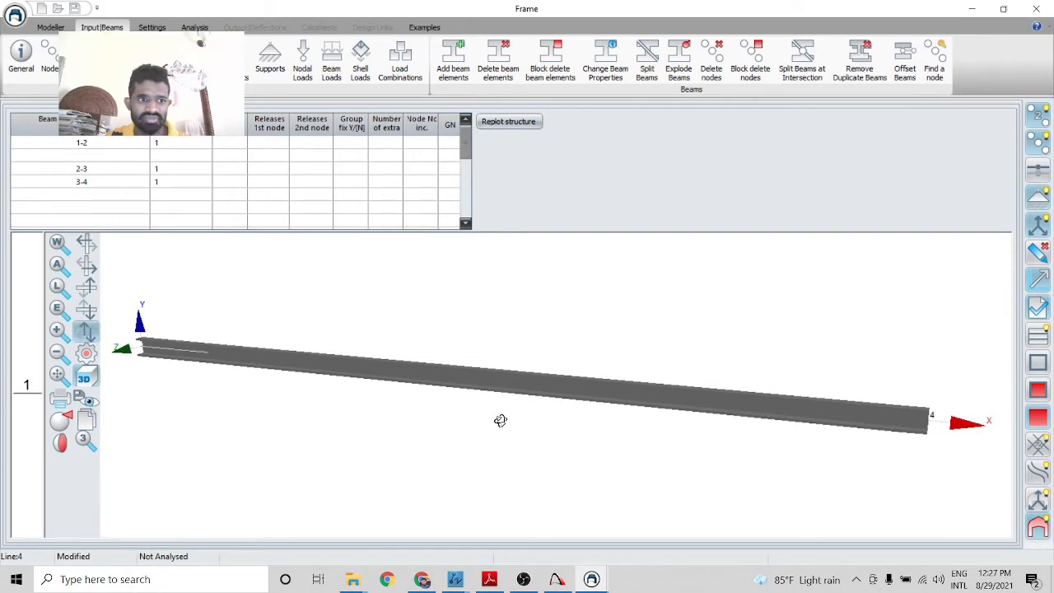
{"action": "left_click_drag", "start_coordinate": [499, 419], "coordinate": [437, 412]}
{"action": "left_click_drag", "start_coordinate": [831, 482], "coordinate": [881, 440]}
{"action": "left_click_drag", "start_coordinate": [419, 444], "coordinate": [615, 475]}
{"action": "left_click", "coordinate": [86, 331]}
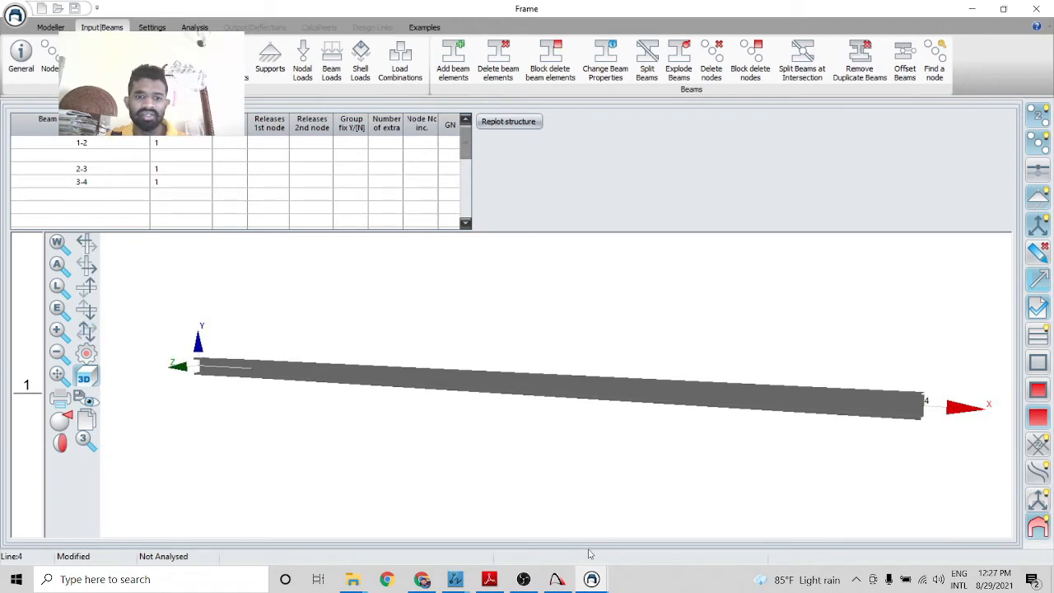
Switch to Solar_Design.dwg in ZWCAD to examine the support bars between grids A and B, and return to Frame Analysis
{"action": "mouse_move", "coordinate": [457, 579]}
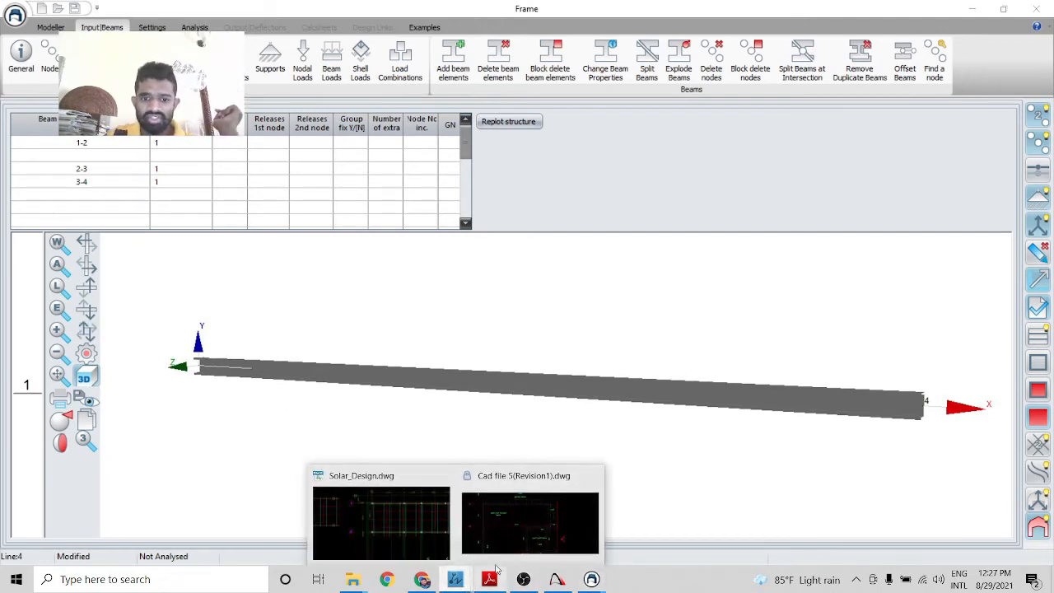
{"action": "left_click", "coordinate": [384, 510]}
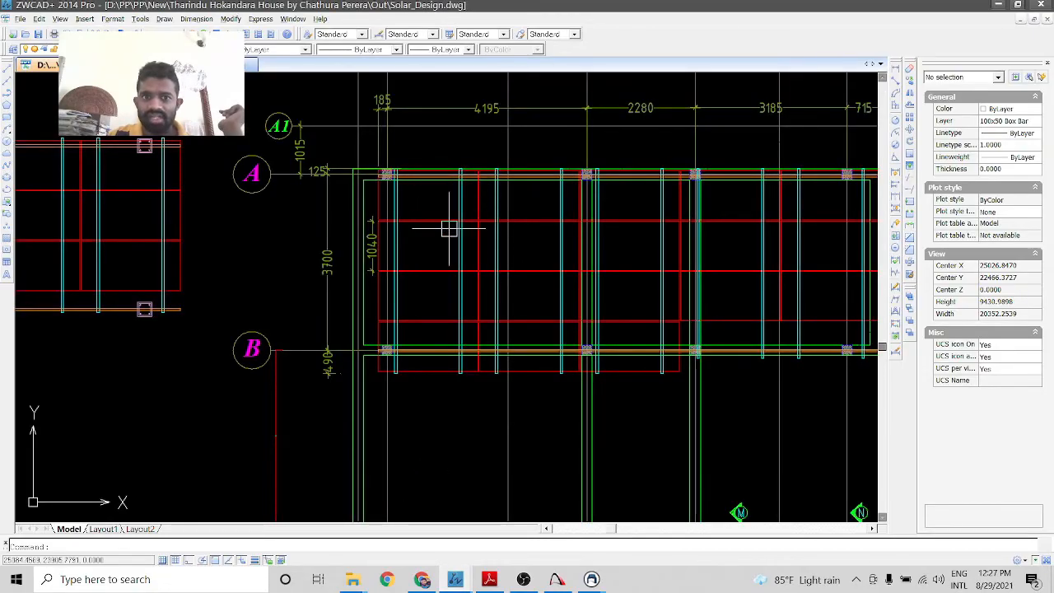
{"action": "scroll", "coordinate": [451, 361], "scroll_direction": "up", "scroll_amount": 12}
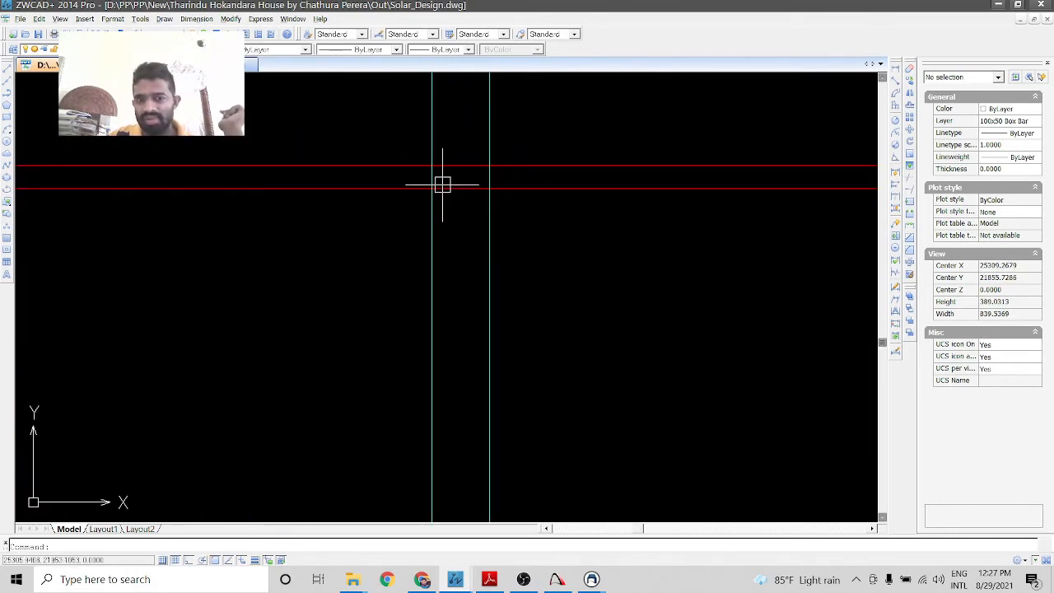
{"action": "scroll", "coordinate": [454, 176], "scroll_direction": "down", "scroll_amount": 7}
{"action": "scroll", "coordinate": [439, 258], "scroll_direction": "down", "scroll_amount": 5}
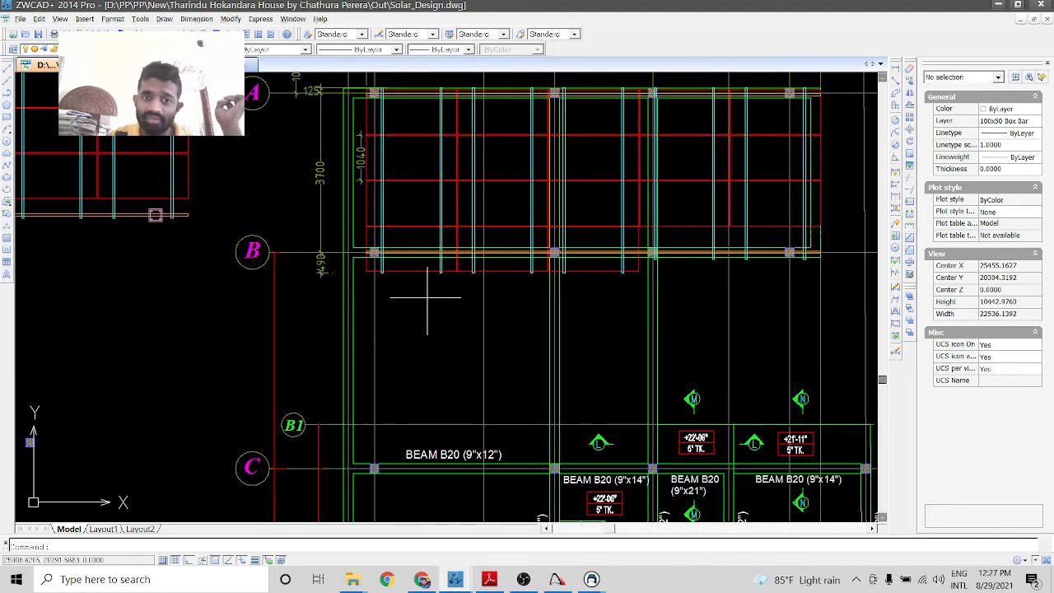
{"action": "mouse_move", "coordinate": [601, 577]}
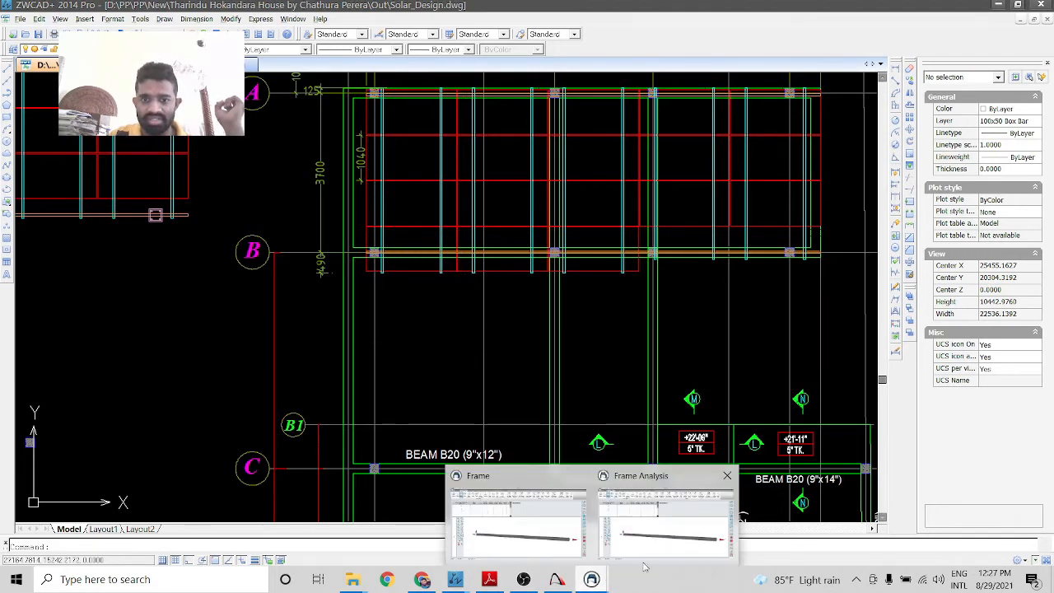
{"action": "left_click", "coordinate": [659, 544]}
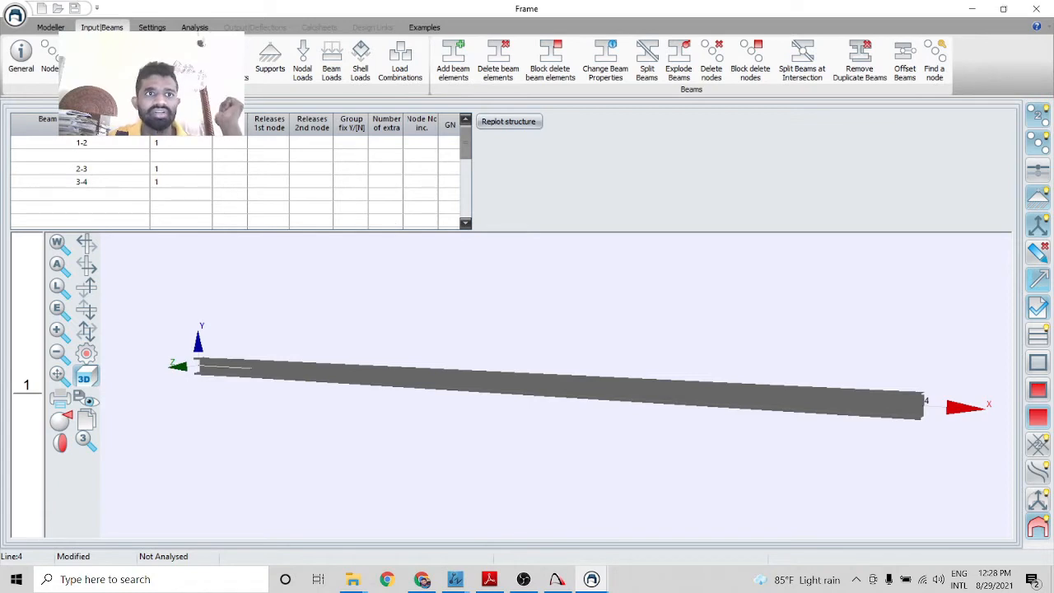
Display the beam loads input and turn off the 3D rendering to show the node numbers
{"action": "left_click", "coordinate": [329, 70]}
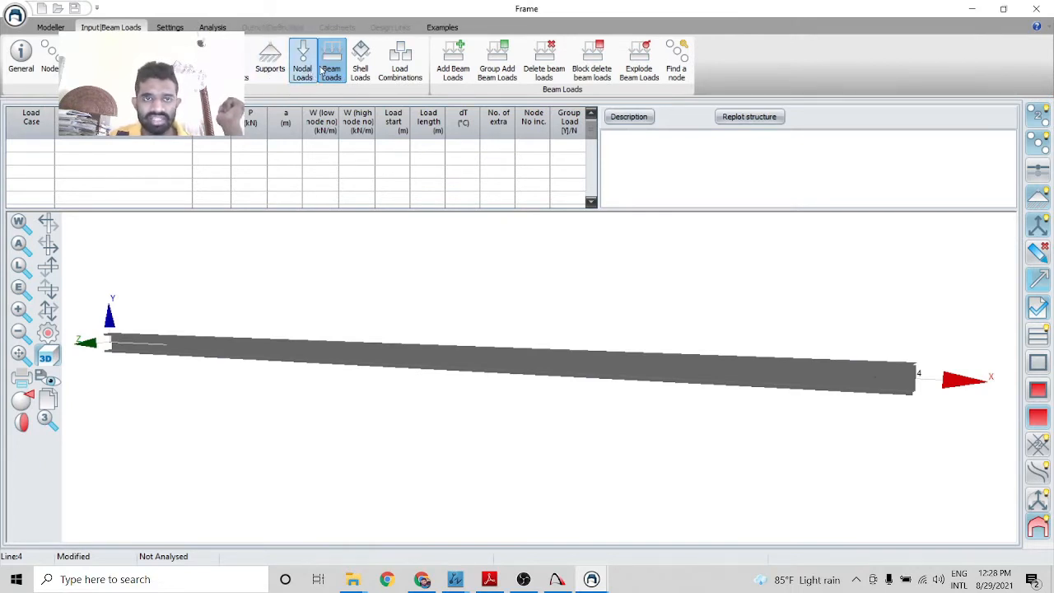
{"action": "left_click", "coordinate": [324, 71]}
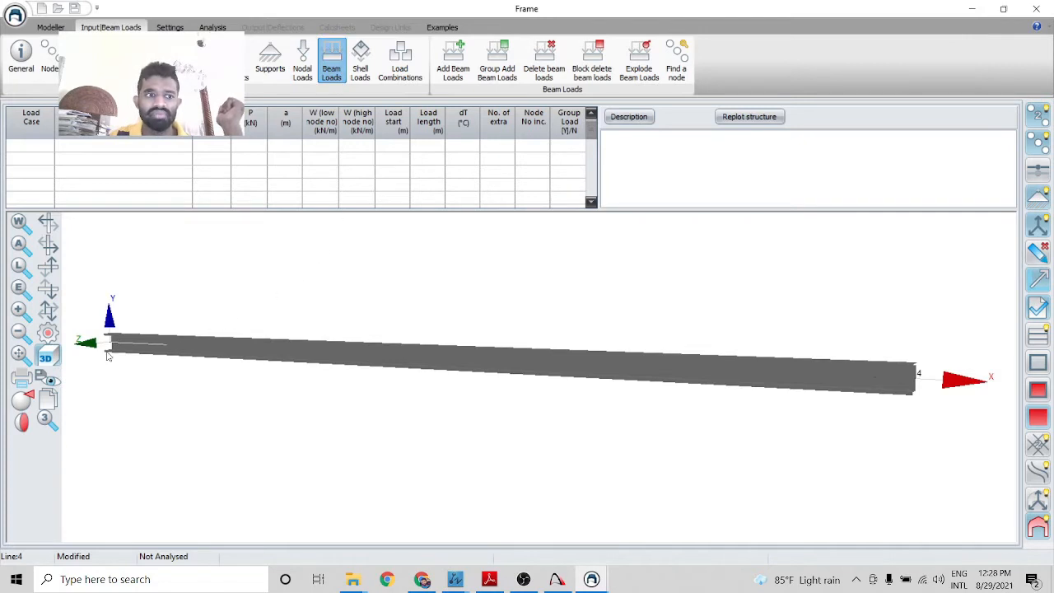
{"action": "left_click", "coordinate": [143, 348]}
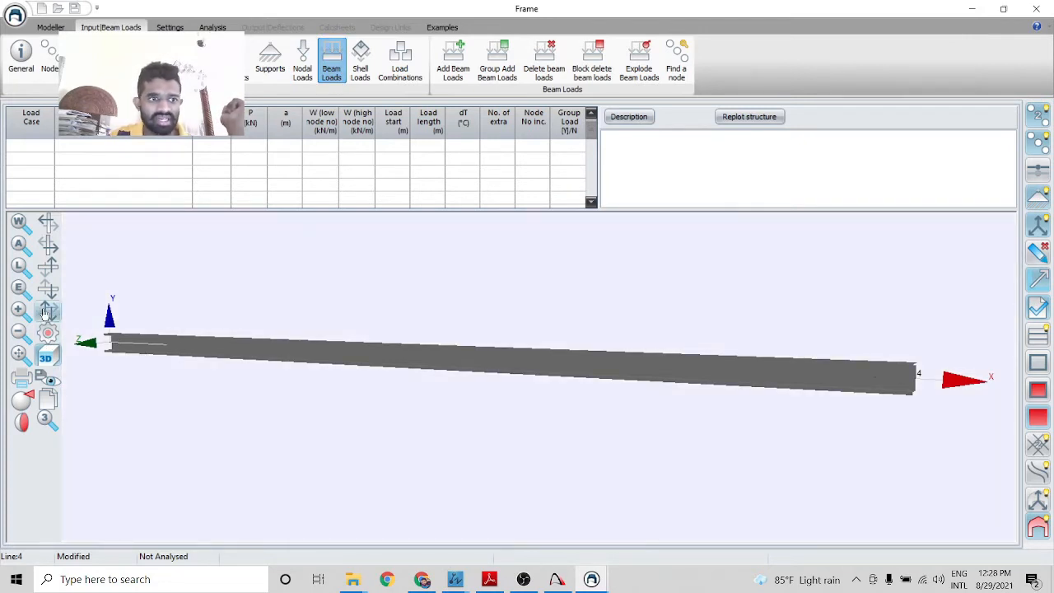
{"action": "left_click", "coordinate": [45, 356]}
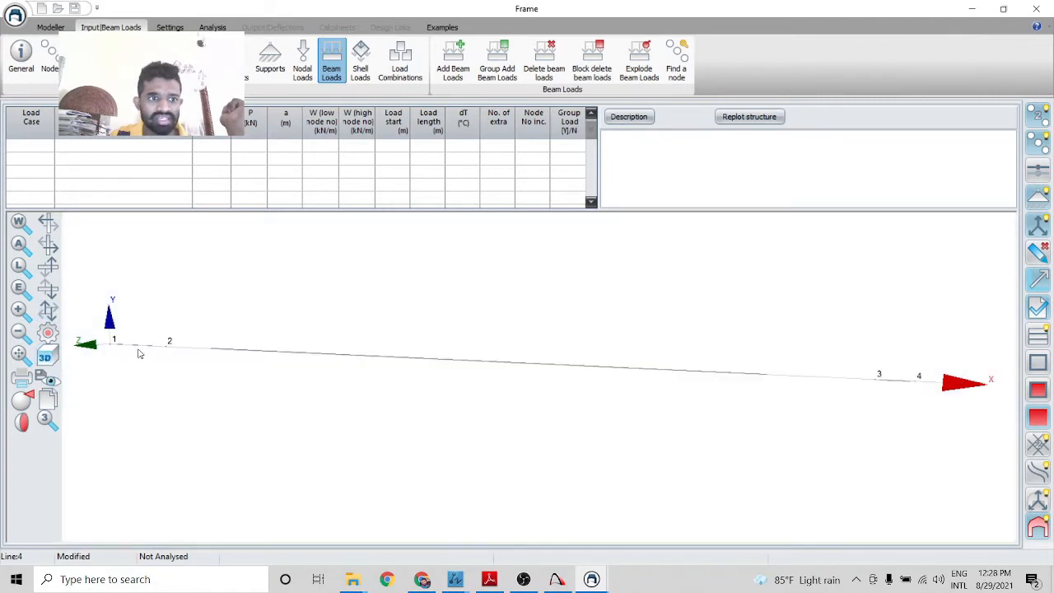
Start the first beam load entry with load case D on beam 1-2 in the Y direction
{"action": "left_click", "coordinate": [37, 145]}
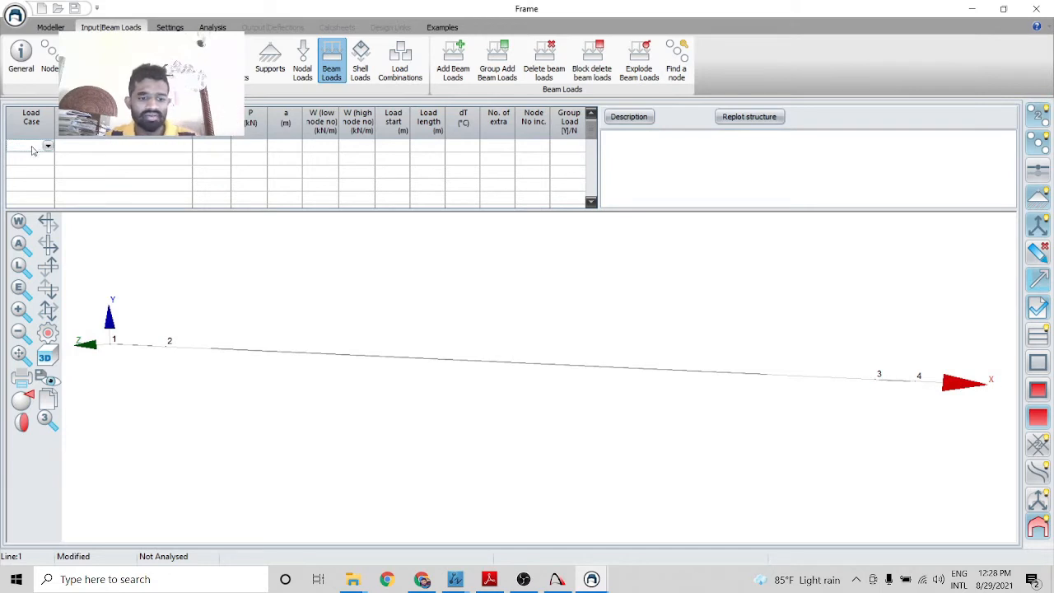
{"action": "type", "text": "D"}
{"action": "left_click", "coordinate": [111, 148]}
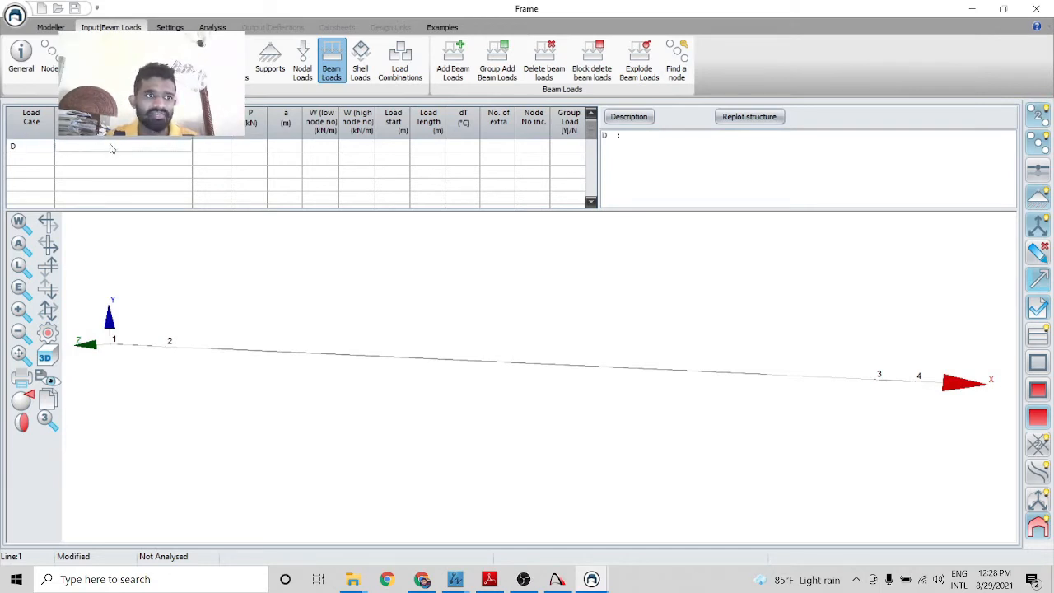
{"action": "type", "text": "1-2"}
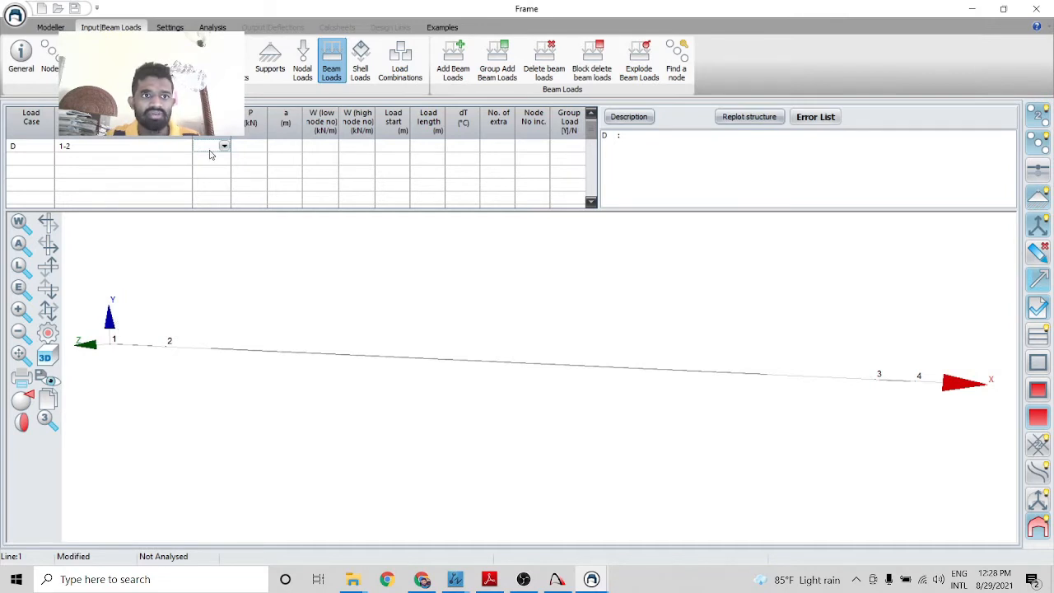
{"action": "left_click", "coordinate": [224, 146]}
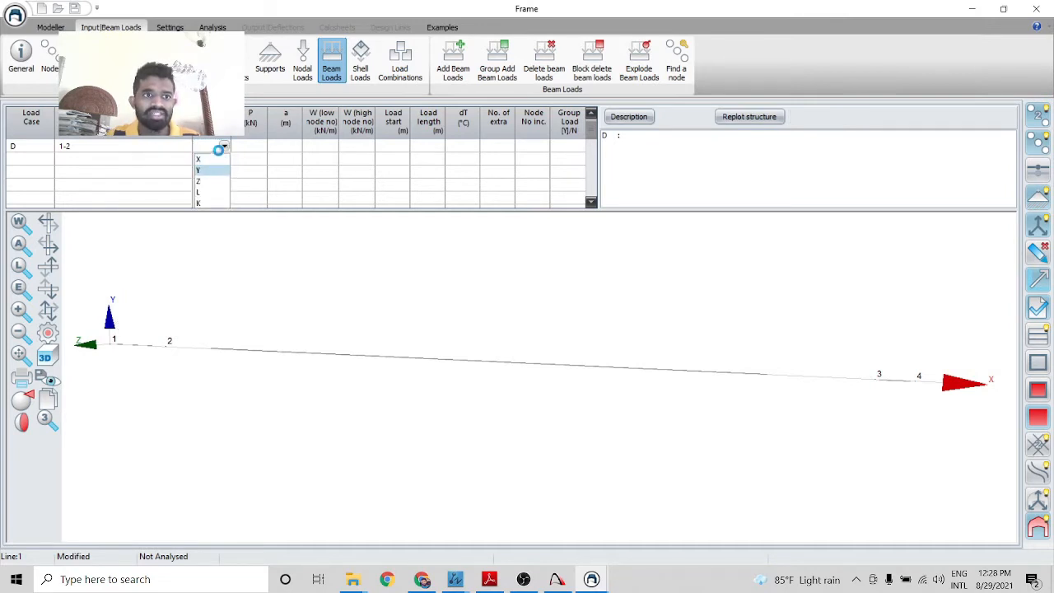
{"action": "left_click", "coordinate": [218, 171]}
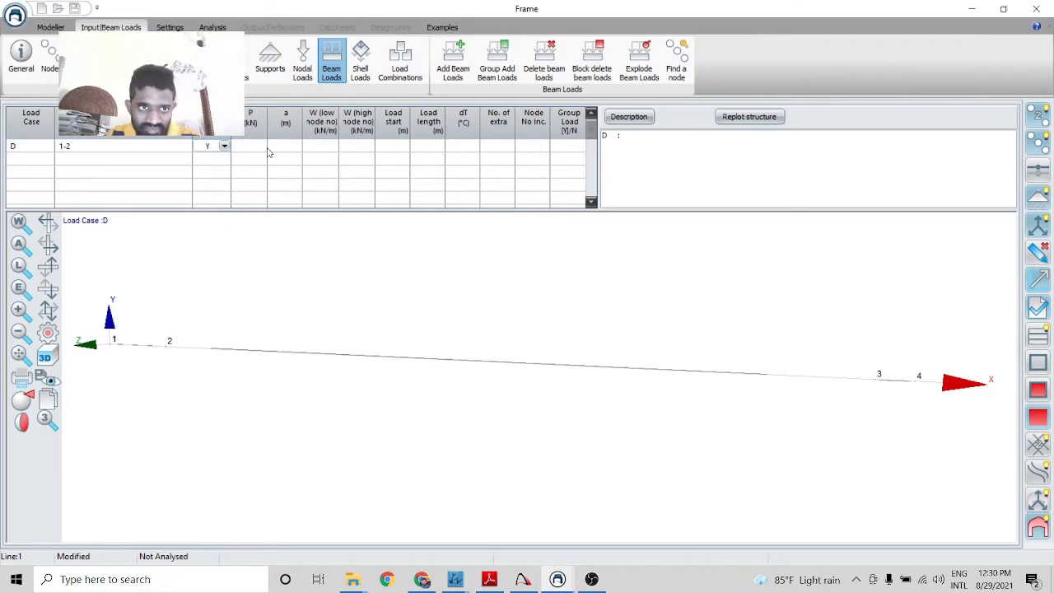
{"action": "left_click", "coordinate": [326, 149]}
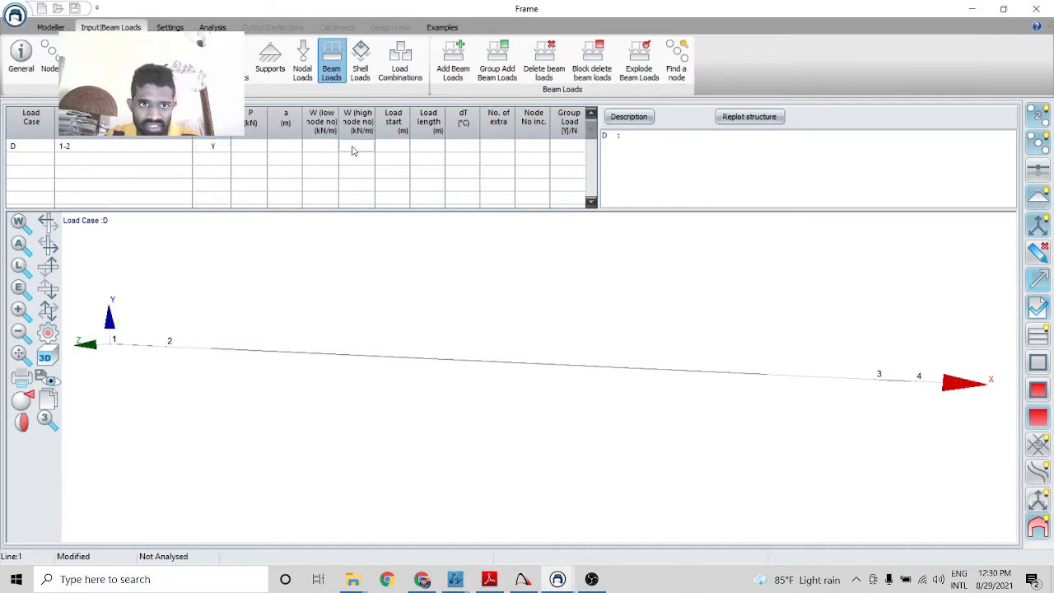
{"action": "left_click", "coordinate": [323, 146]}
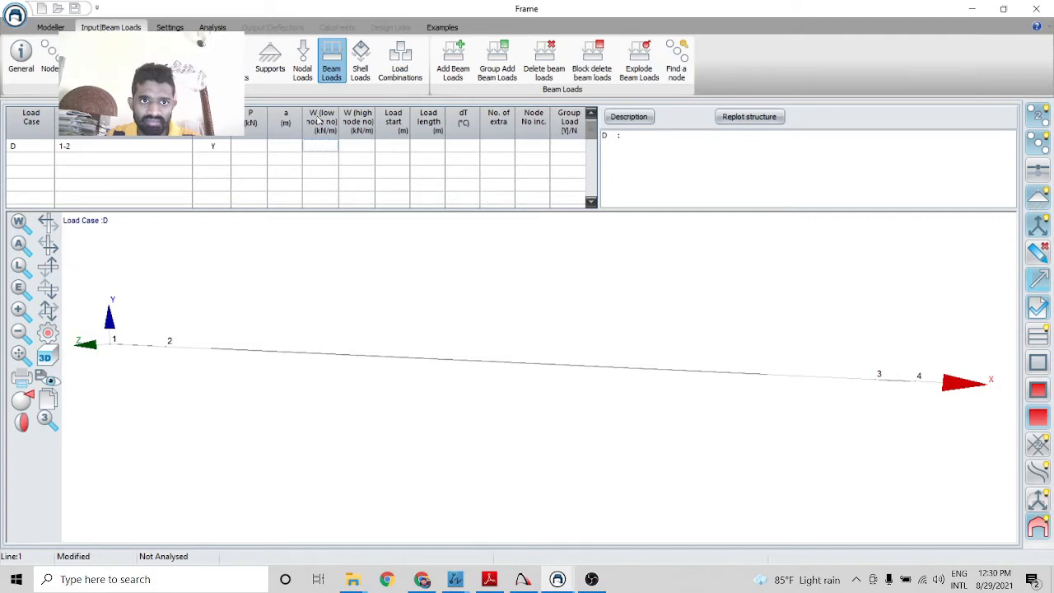
{"action": "left_click", "coordinate": [355, 148]}
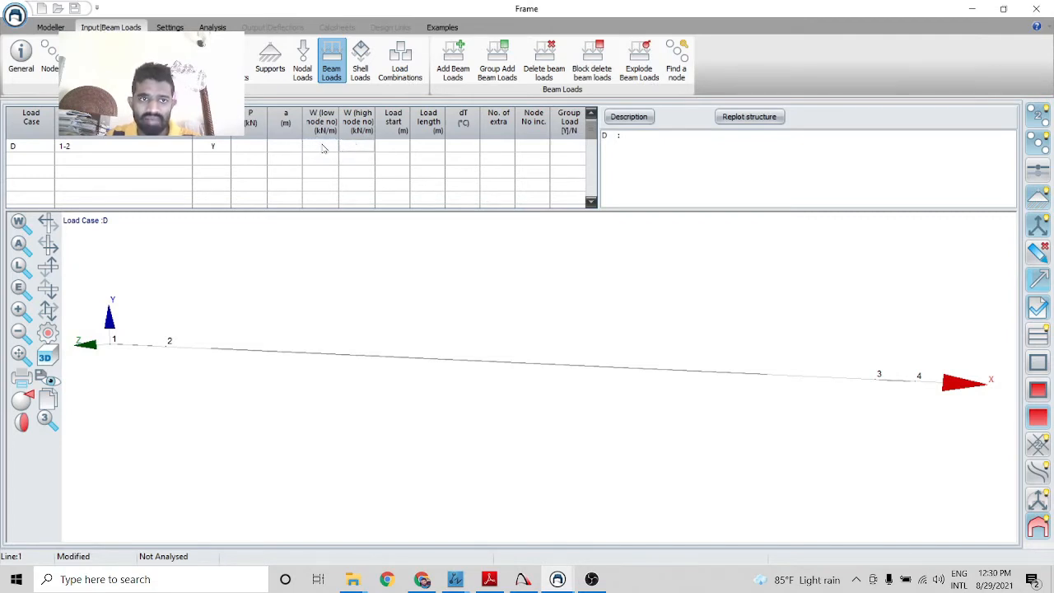
{"action": "left_click", "coordinate": [324, 148]}
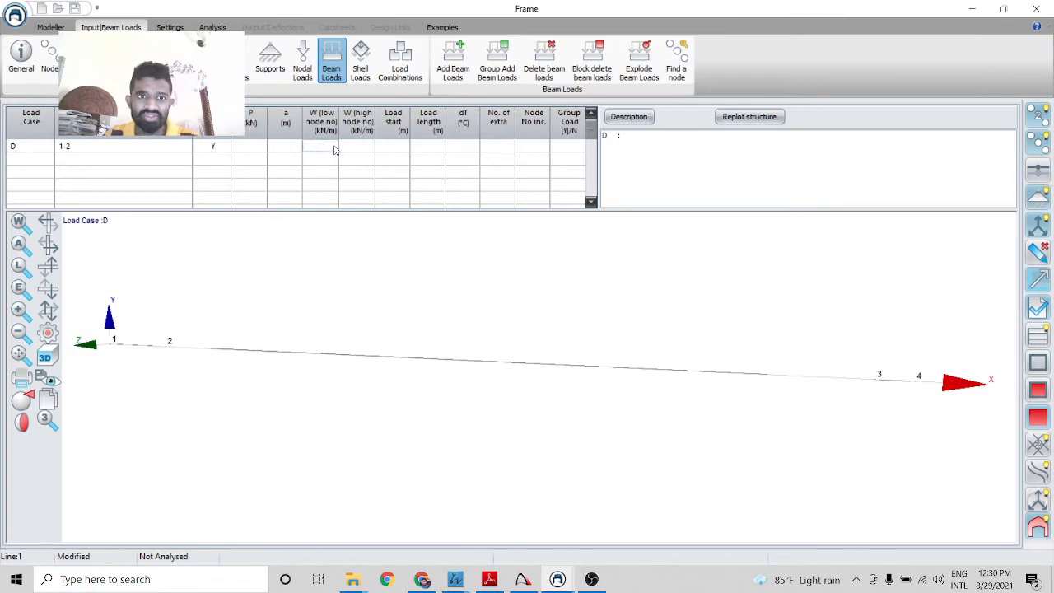
{"action": "left_click", "coordinate": [355, 151]}
{"action": "left_click", "coordinate": [327, 148]}
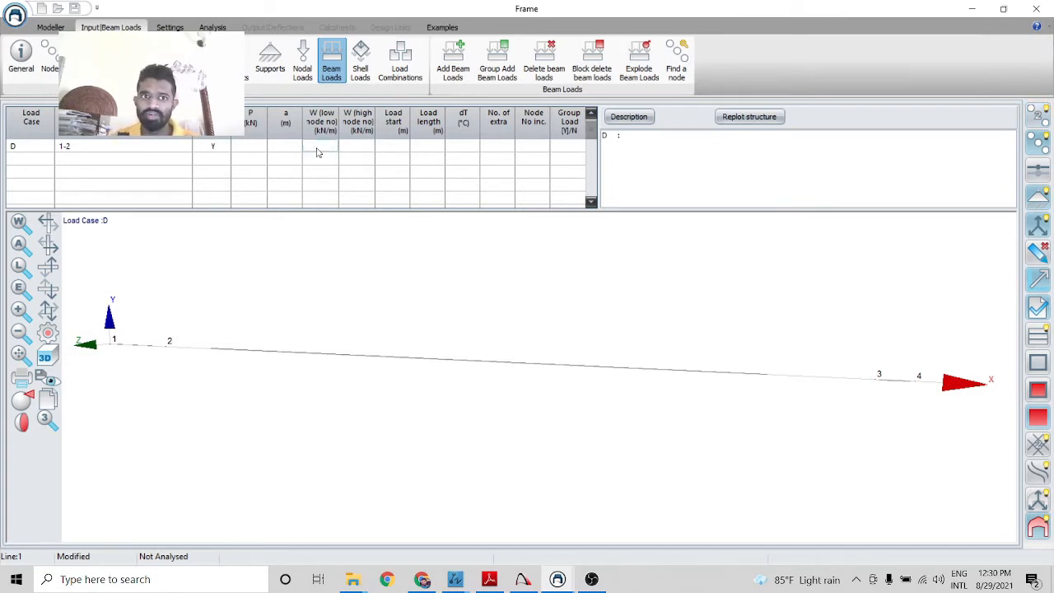
{"action": "key", "text": "Home"}
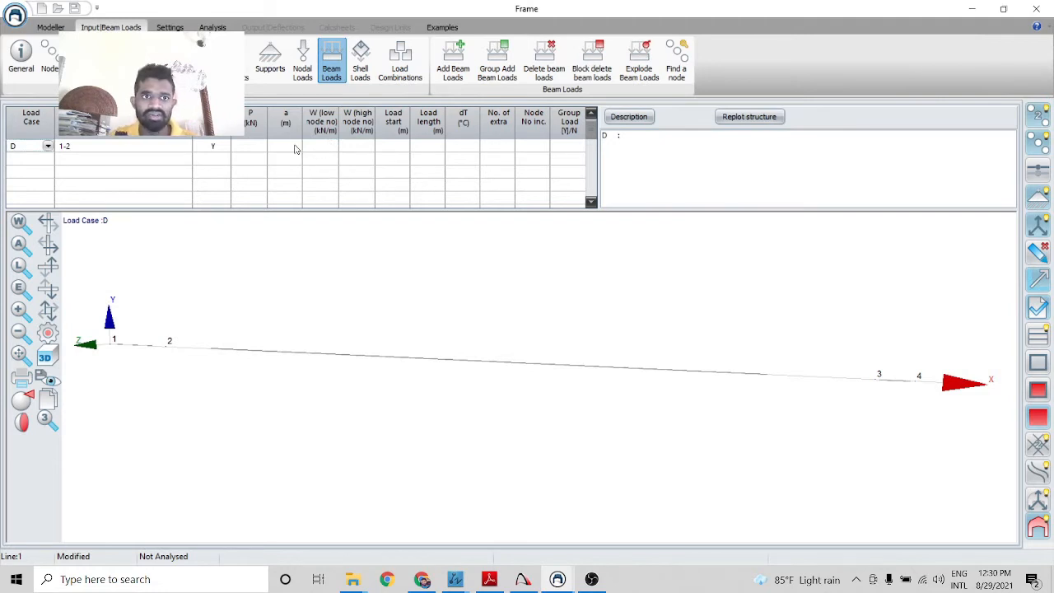
Enter a distributed load of 0.117 kN/m at both the low and high nodes of beam 1-2
{"action": "left_click", "coordinate": [311, 149]}
{"action": "type", "text": "0."}
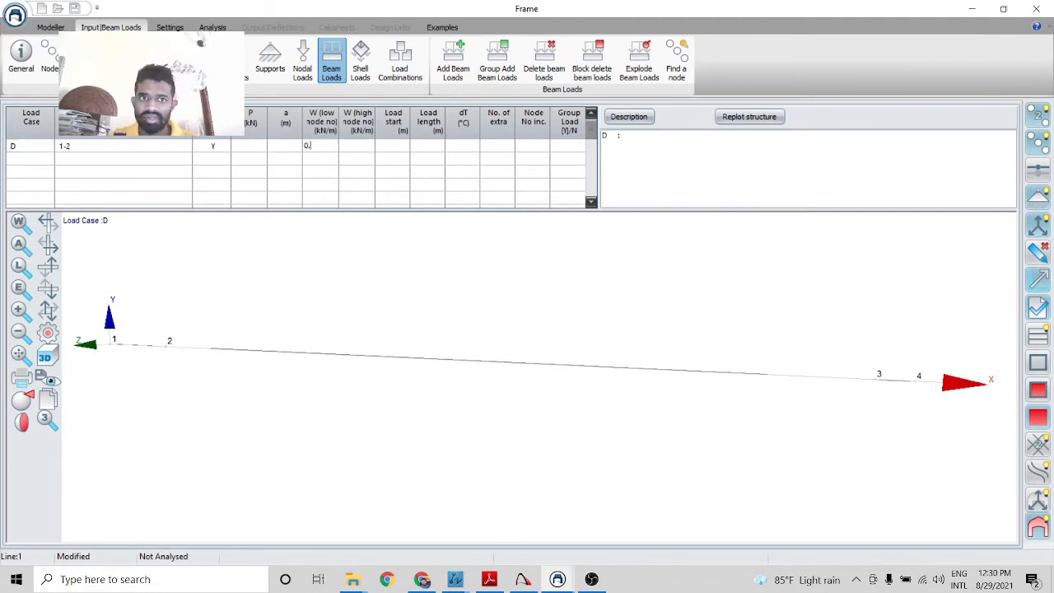
{"action": "type", "text": "117"}
{"action": "key", "text": "Tab"}
{"action": "type", "text": "0."}
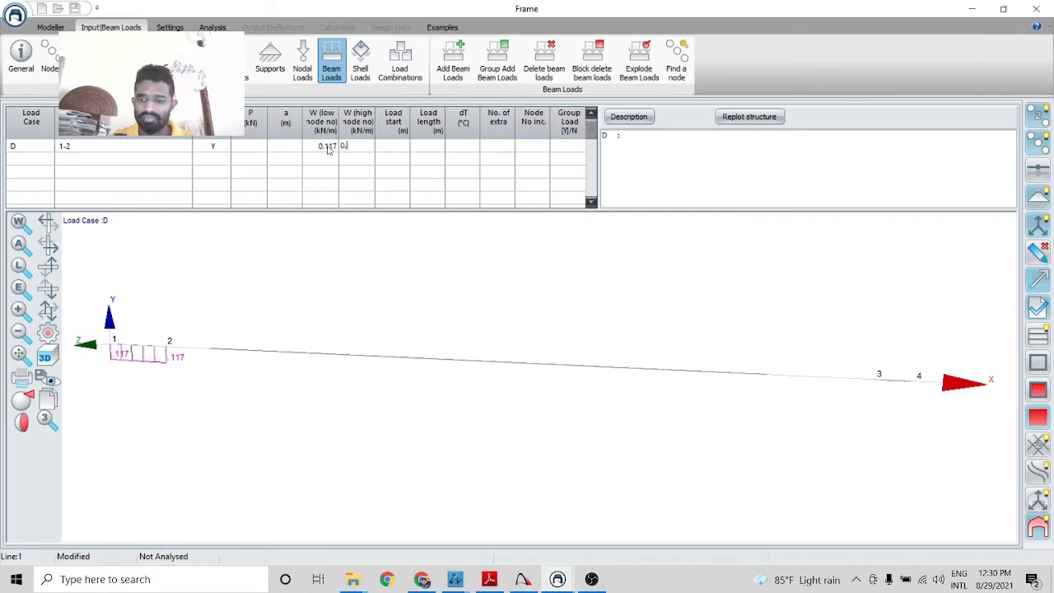
{"action": "type", "text": "117"}
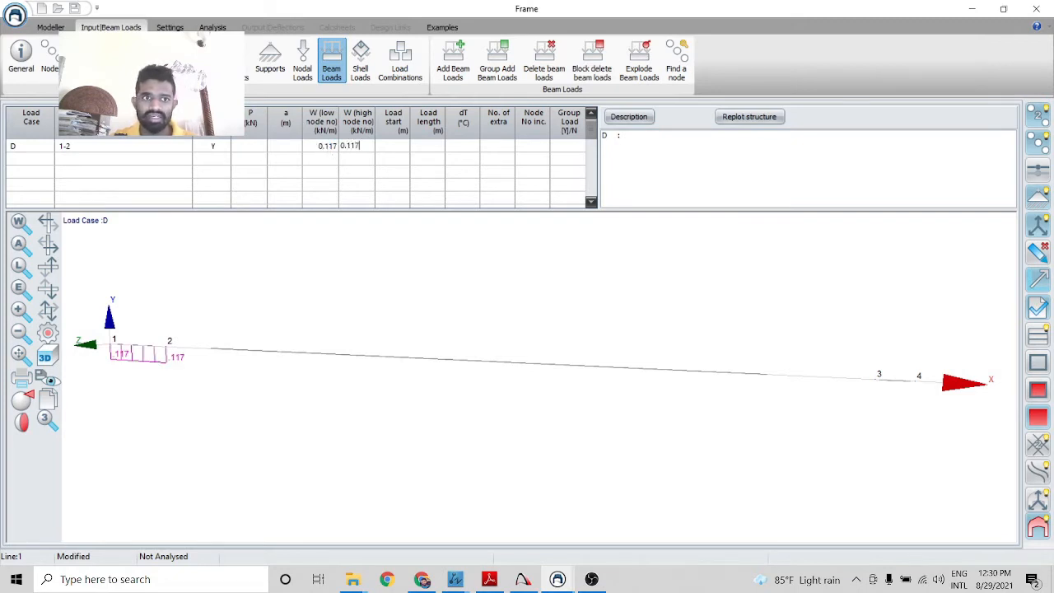
{"action": "left_click", "coordinate": [415, 176]}
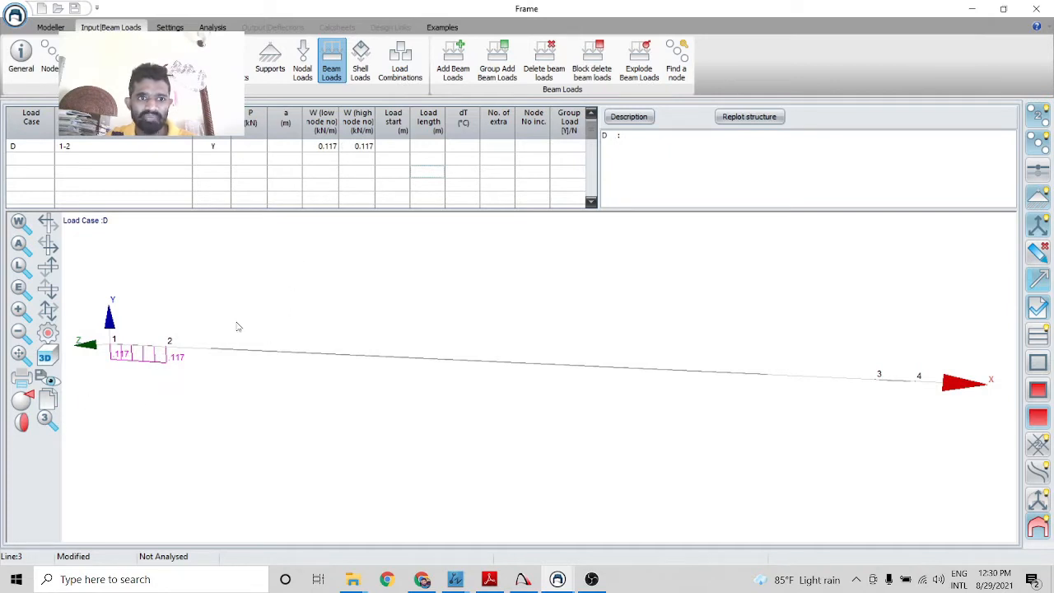
Reverse the load on beam 1-2 by setting both its low-node and high-node values to -0.117 kN/m
{"action": "double_click", "coordinate": [315, 146]}
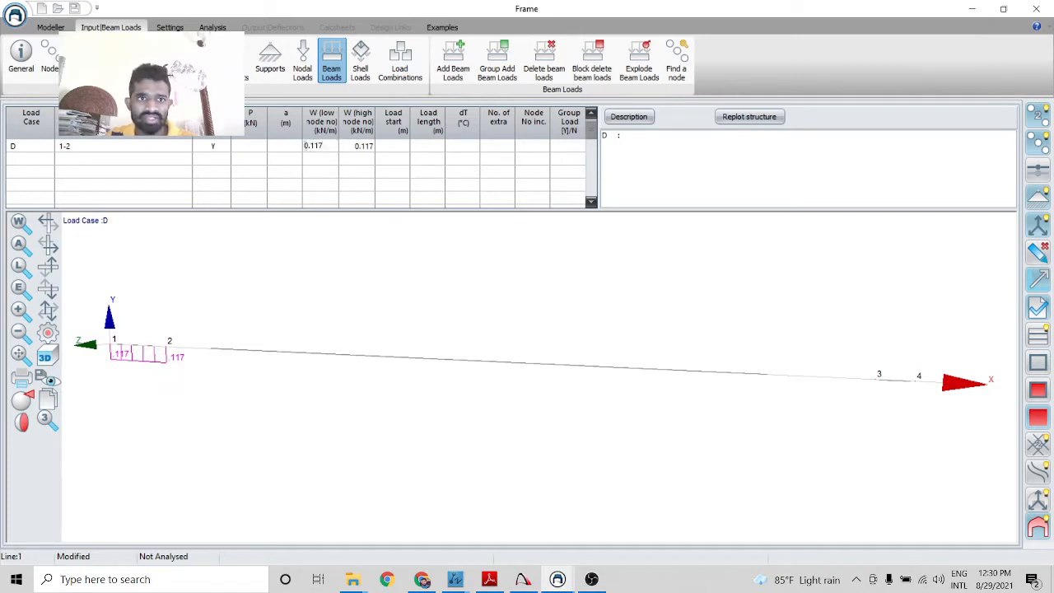
{"action": "type", "text": "-"}
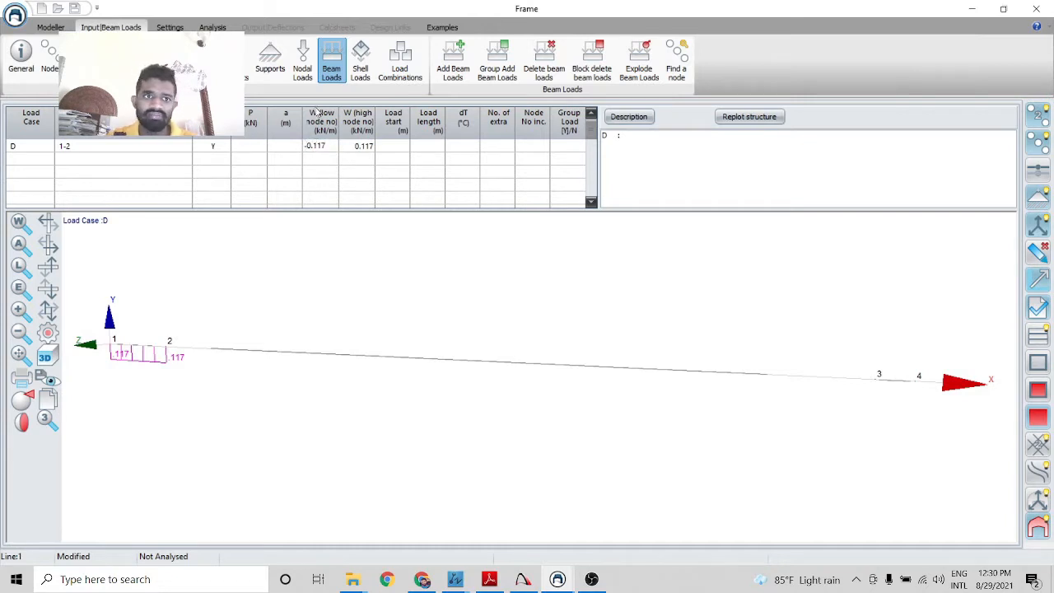
{"action": "left_click", "coordinate": [353, 149]}
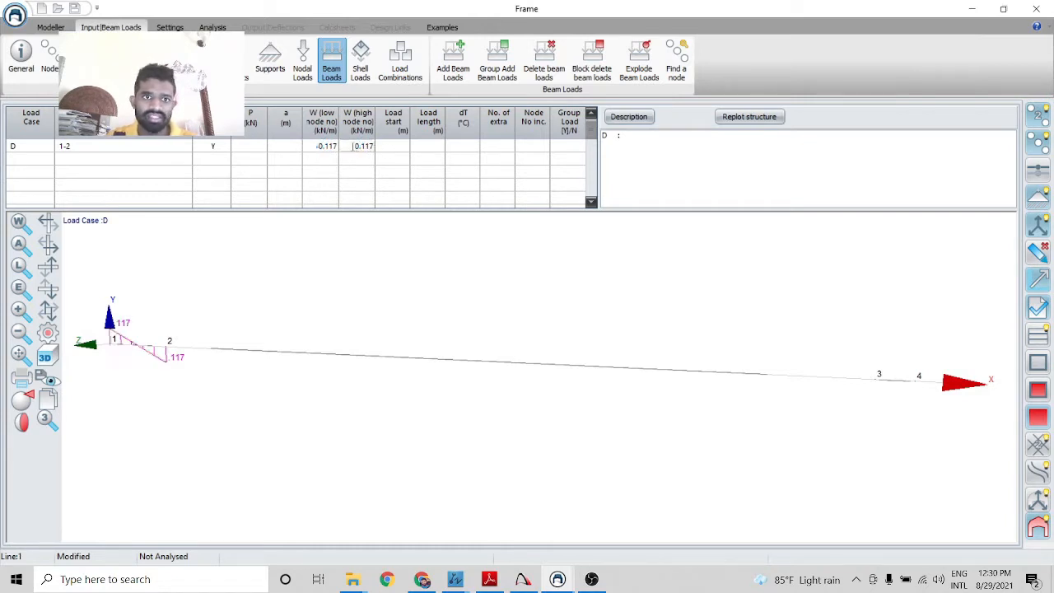
{"action": "double_click", "coordinate": [340, 146]}
{"action": "type", "text": "-"}
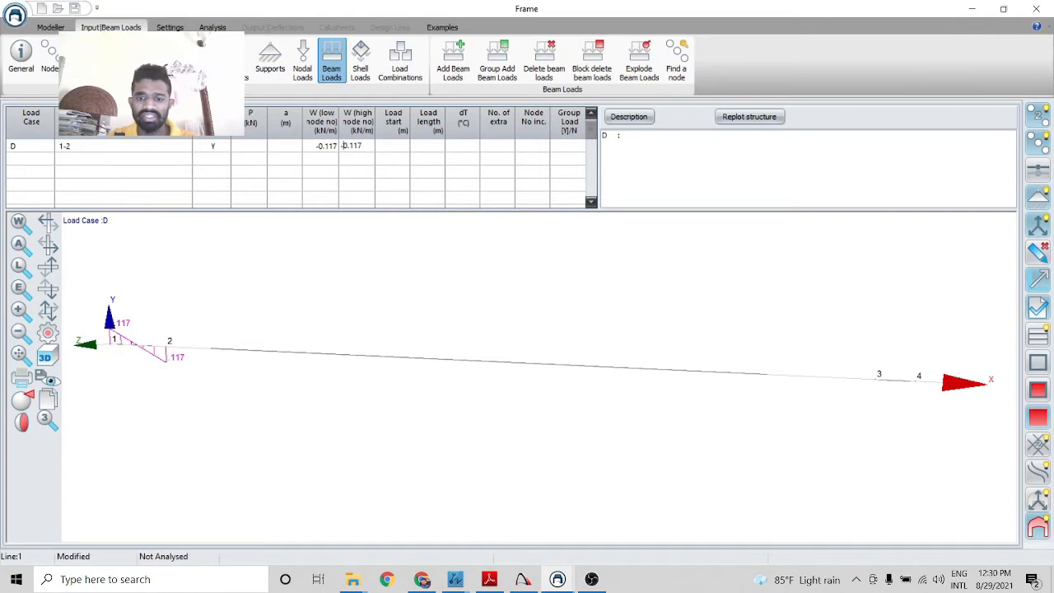
{"action": "left_click", "coordinate": [400, 159]}
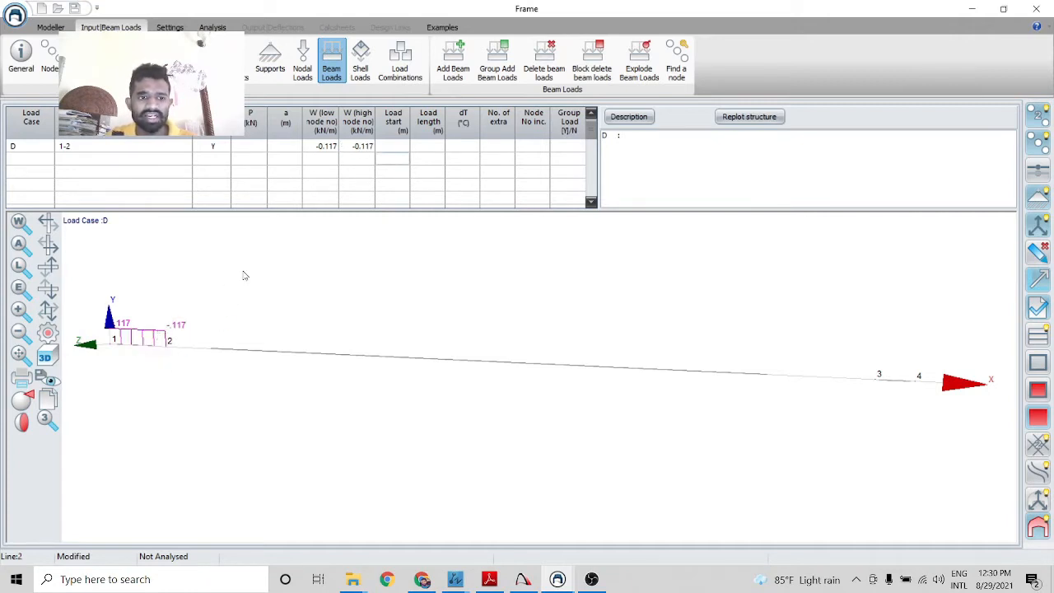
Add load case D entries for beams 2-3 and 3-4, both in the Y direction
{"action": "left_click", "coordinate": [27, 161]}
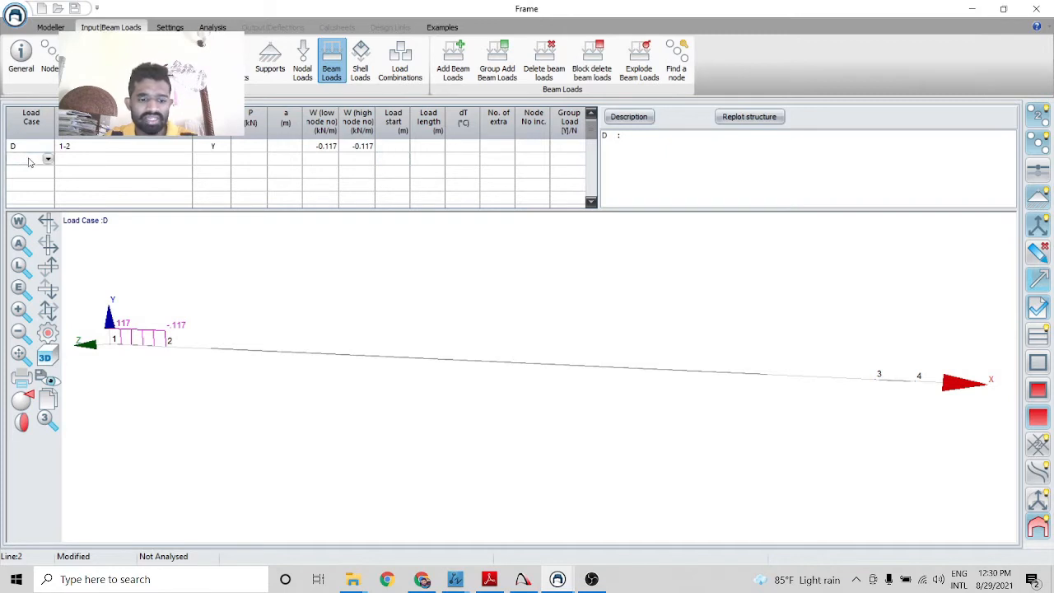
{"action": "type", "text": "D"}
{"action": "key", "text": "Tab"}
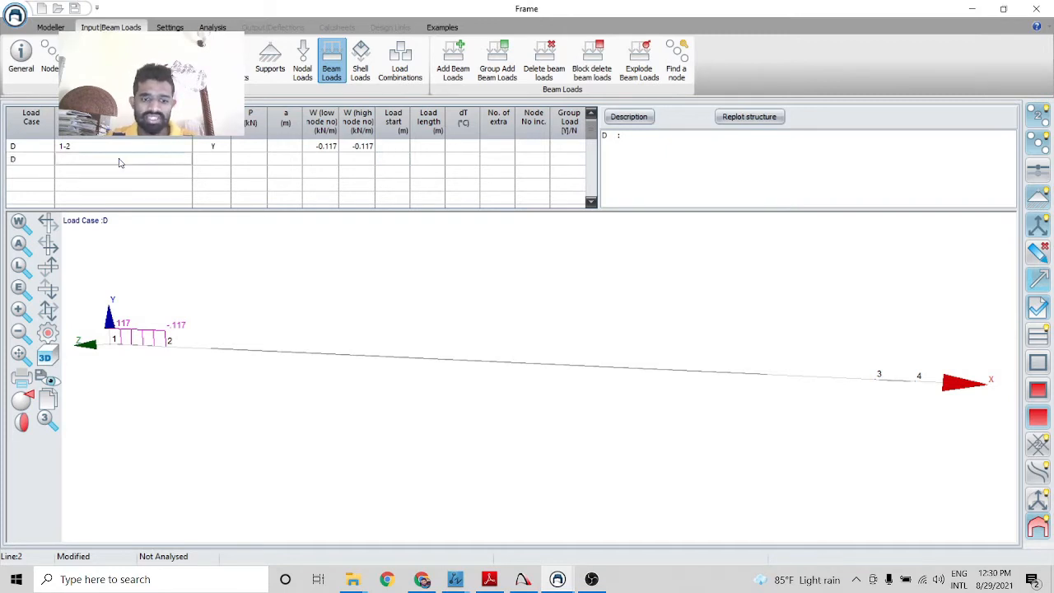
{"action": "type", "text": "2-3"}
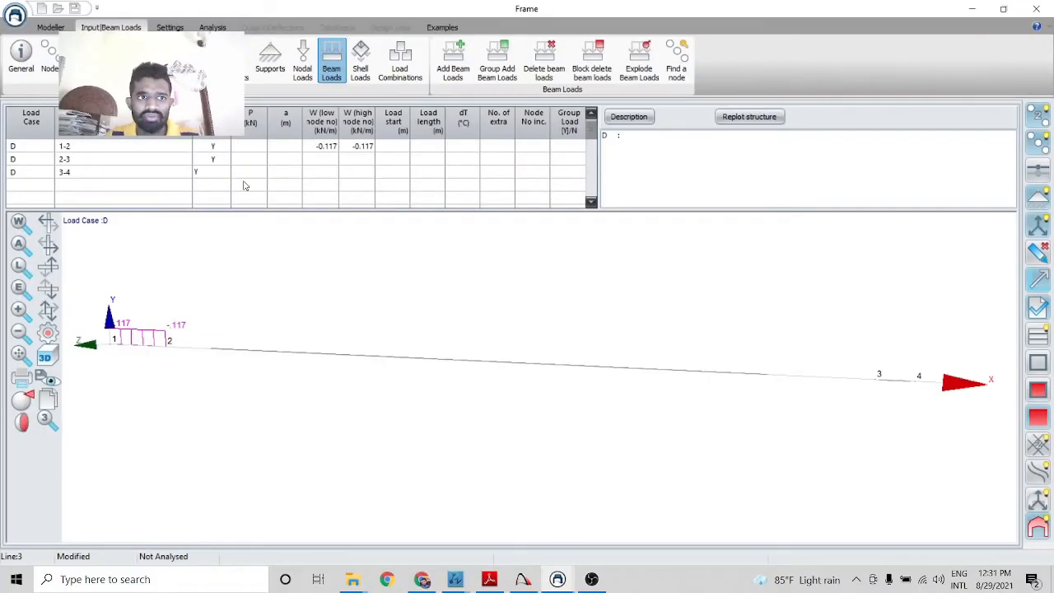
Set the distributed load on beam 2-3 to -0.117 kN/m at both the low and high nodes
{"action": "left_click", "coordinate": [333, 163]}
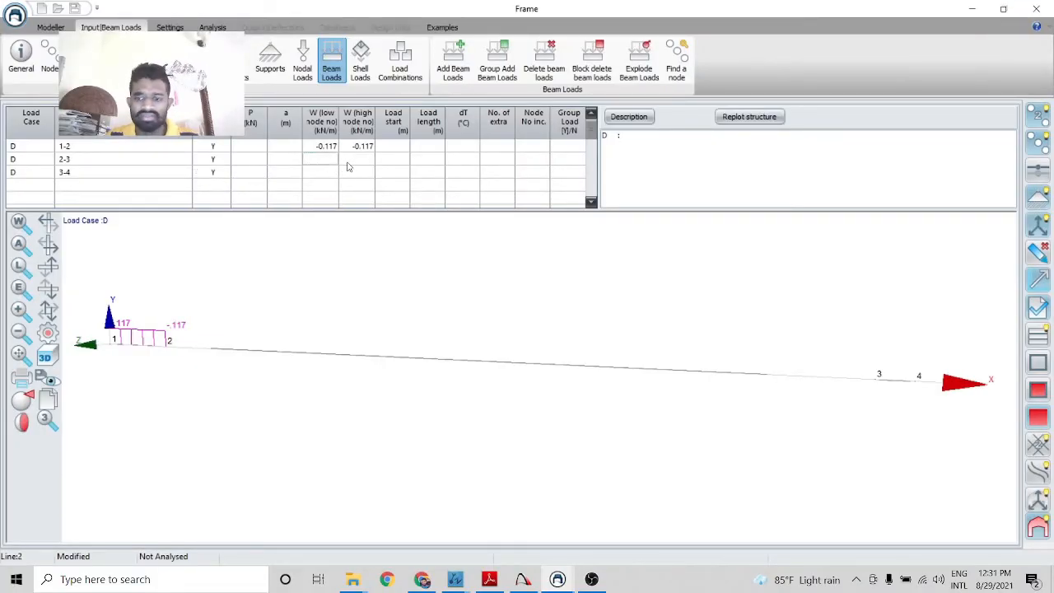
{"action": "type", "text": "-0.11"}
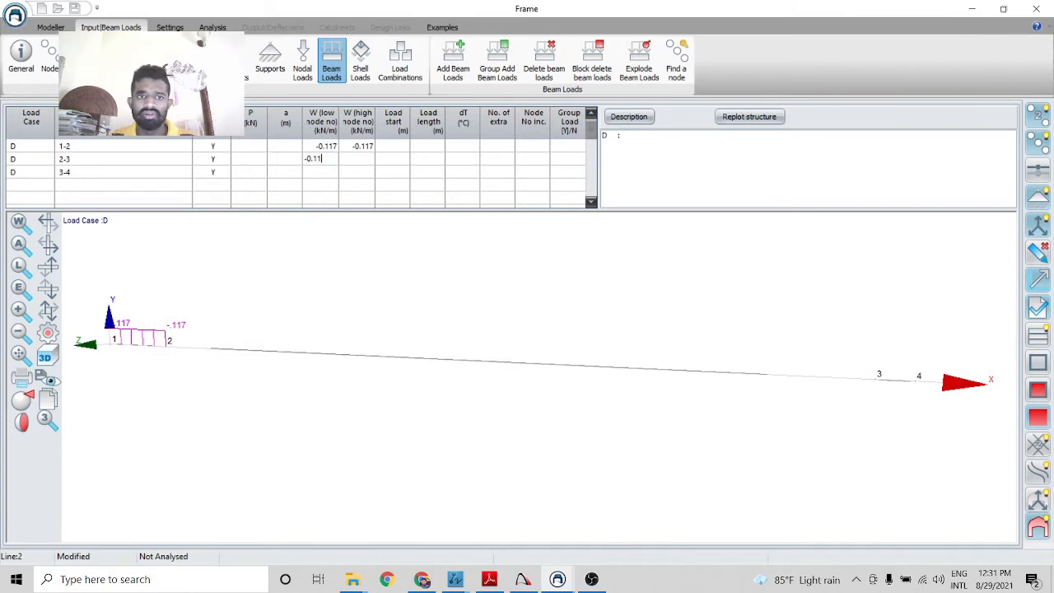
{"action": "type", "text": "7"}
{"action": "left_click", "coordinate": [348, 165]}
{"action": "left_click", "coordinate": [348, 163]}
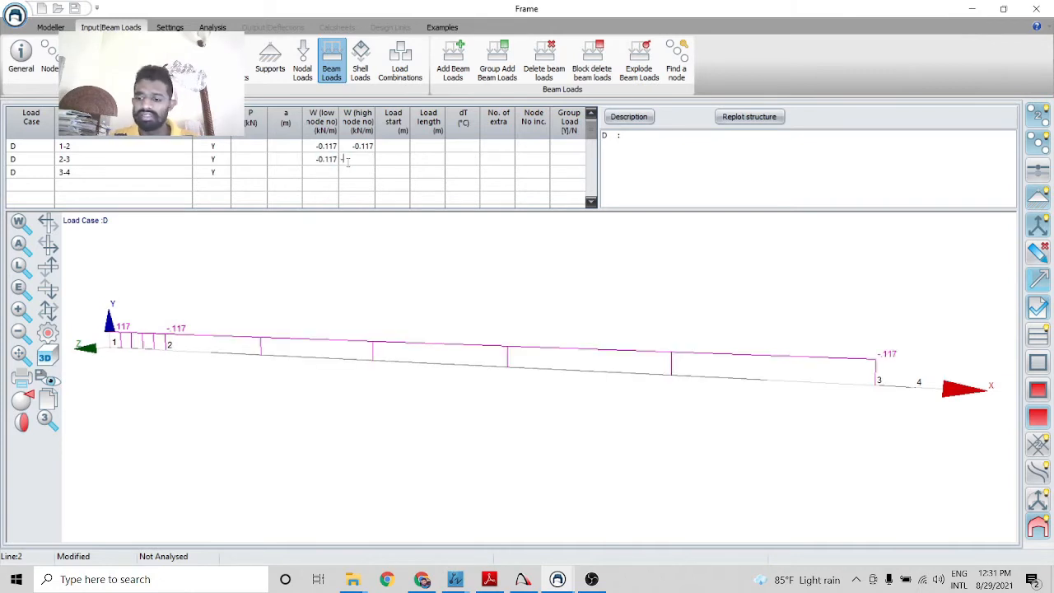
{"action": "type", "text": "-0.117"}
Set the distributed load on beam 3-4 to -0.117 kN/m at both its low and high nodes
{"action": "left_click", "coordinate": [321, 171]}
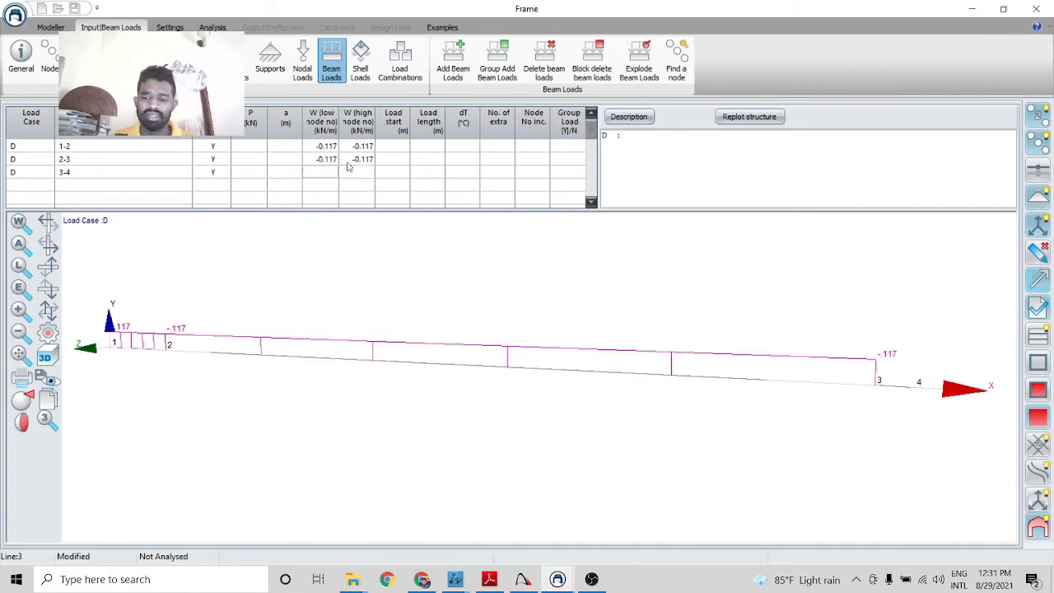
{"action": "type", "text": "-0.117"}
{"action": "left_click", "coordinate": [347, 168]}
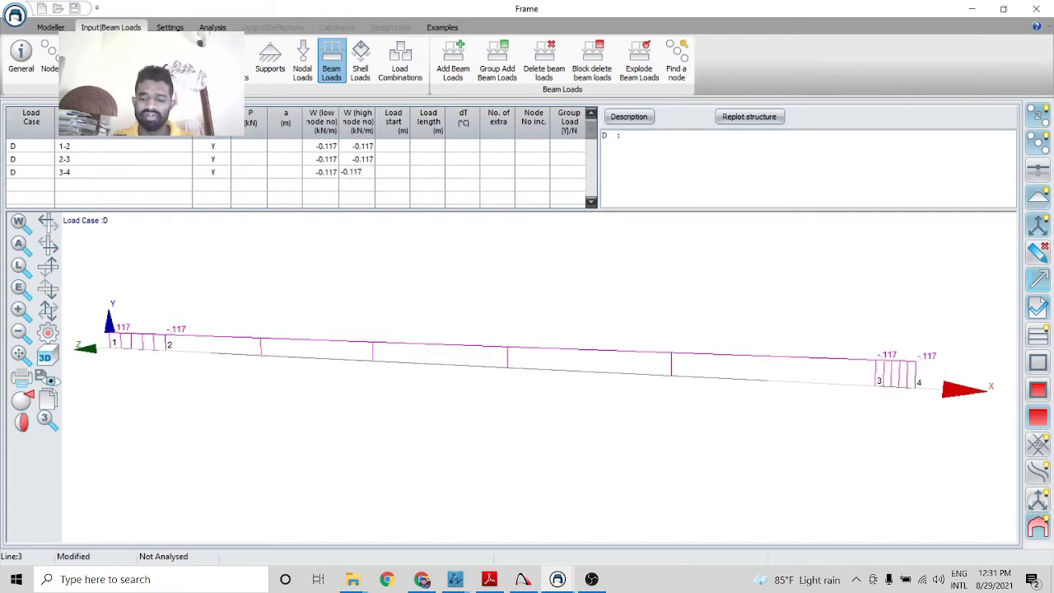
{"action": "key", "text": "Tab"}
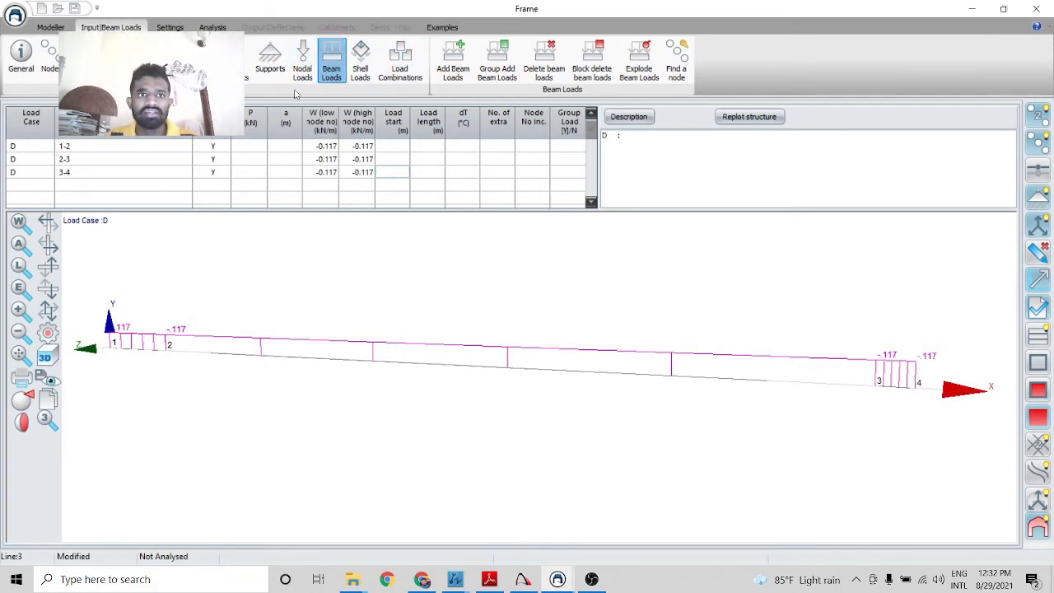
Open the load combinations input and name the first combination LC1
{"action": "left_click", "coordinate": [401, 76]}
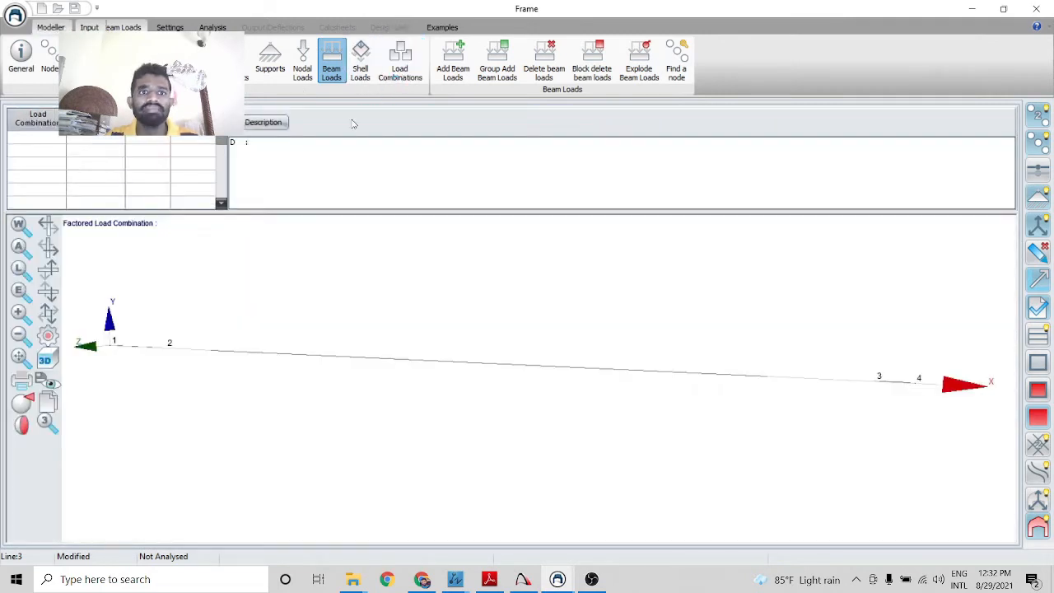
{"action": "left_click", "coordinate": [47, 142]}
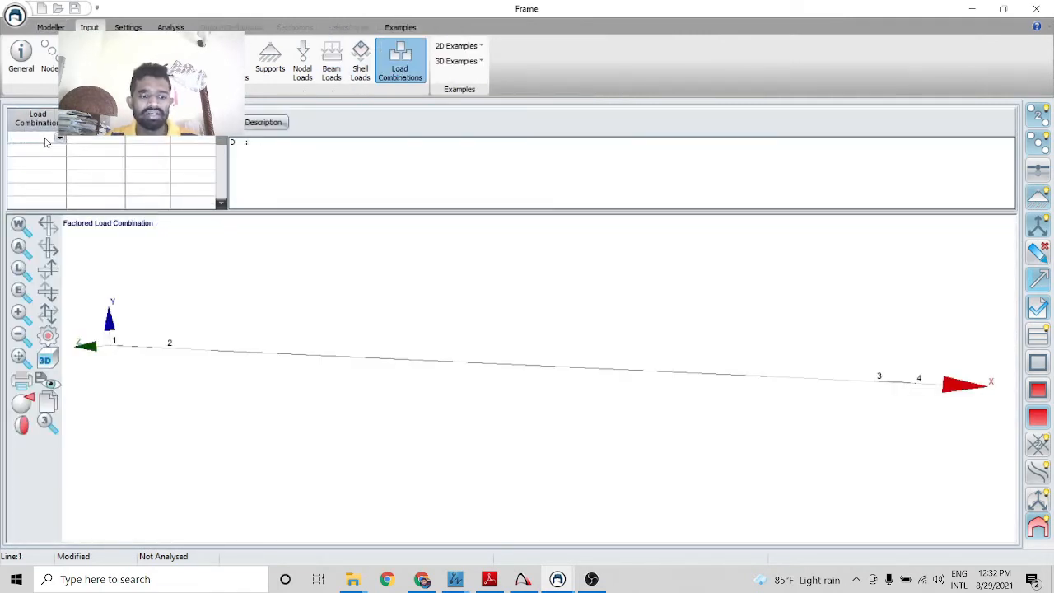
{"action": "type", "text": "D"}
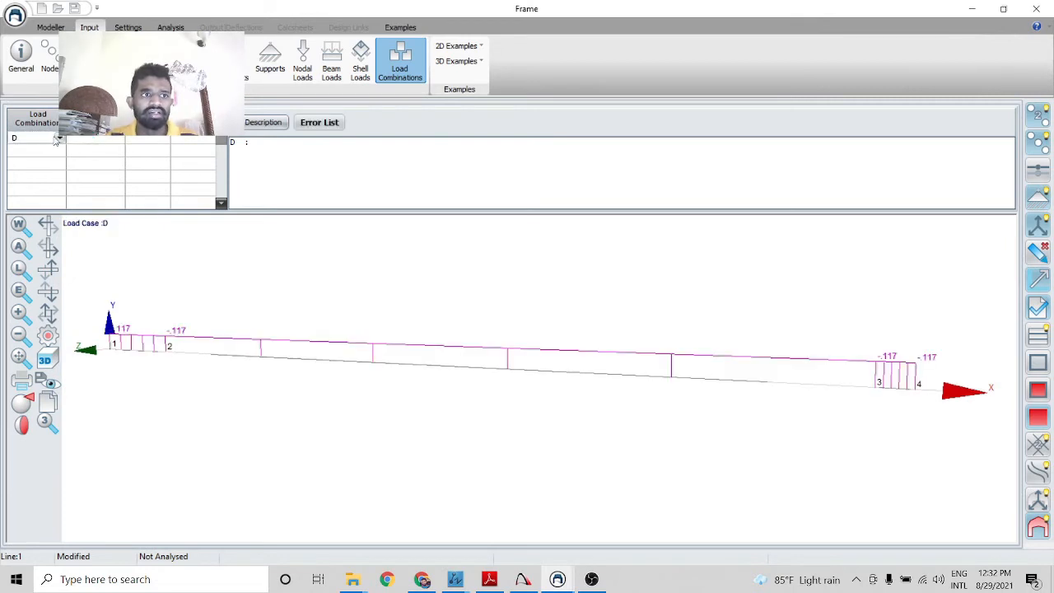
{"action": "left_click", "coordinate": [58, 139]}
{"action": "left_click", "coordinate": [45, 150]}
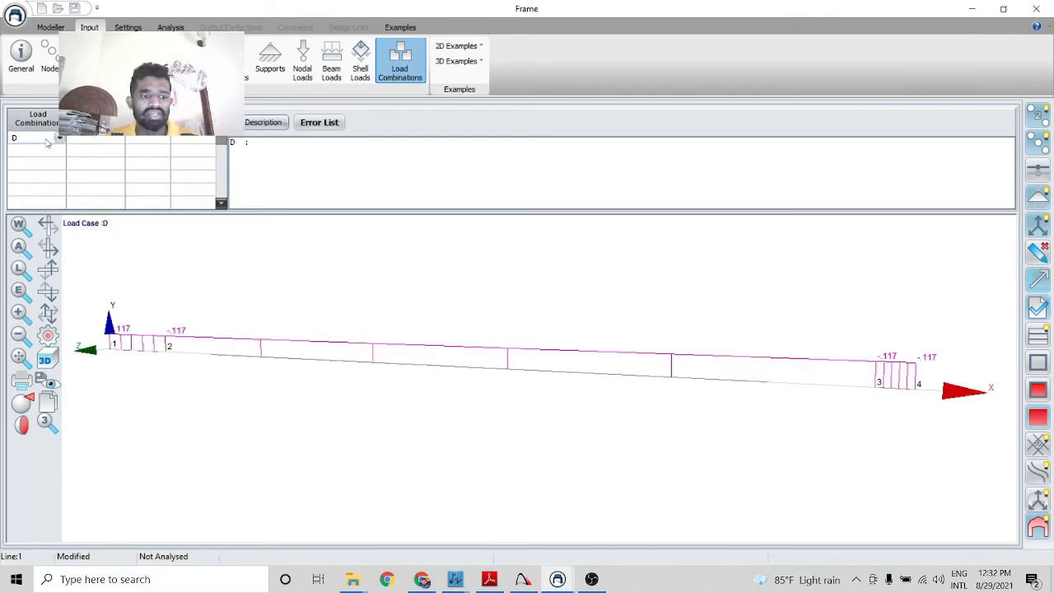
{"action": "type", "text": "1"}
{"action": "left_click", "coordinate": [33, 142]}
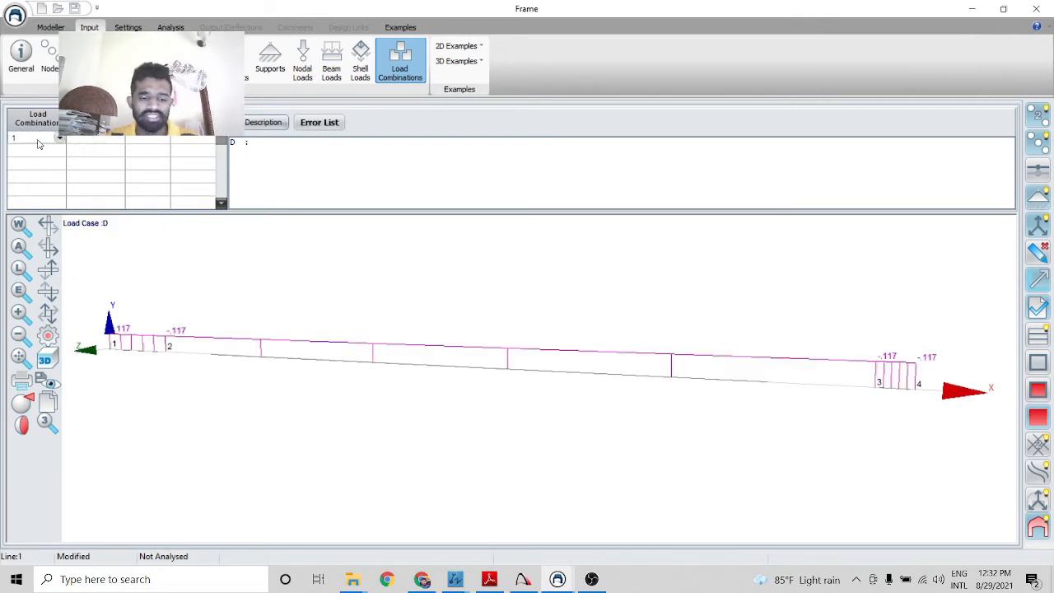
{"action": "type", "text": "4"}
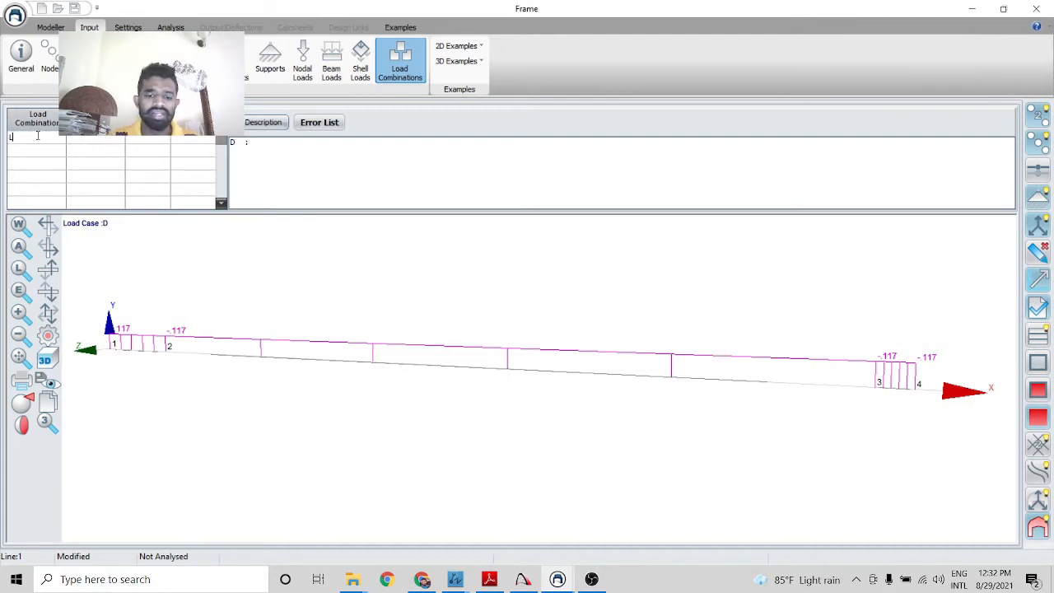
Add load case D to combination LC1 with factors of 1.4 and 1
{"action": "left_click", "coordinate": [102, 148]}
{"action": "left_click", "coordinate": [119, 142]}
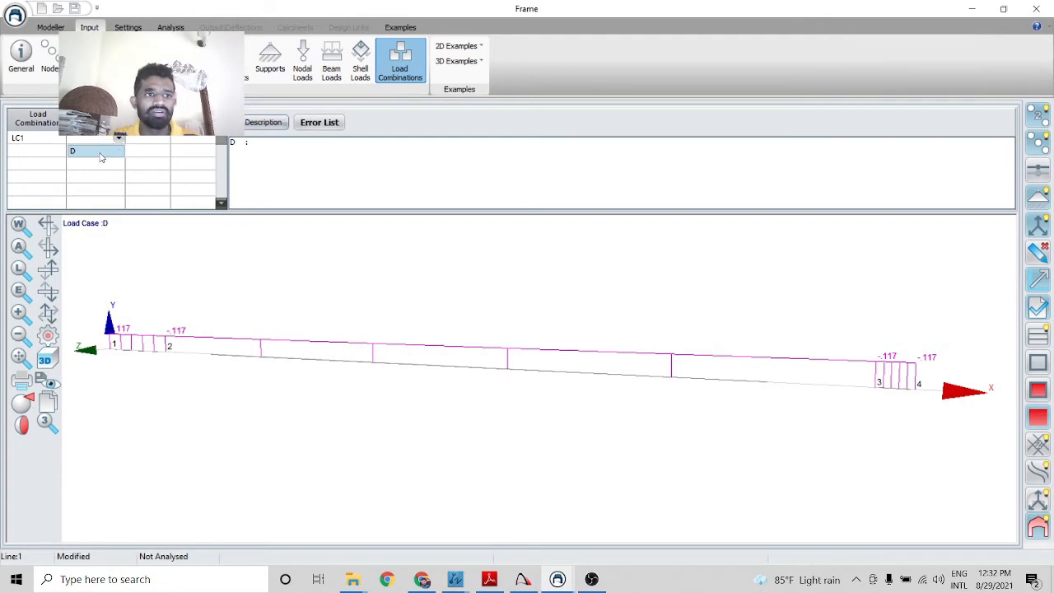
{"action": "left_click", "coordinate": [101, 153]}
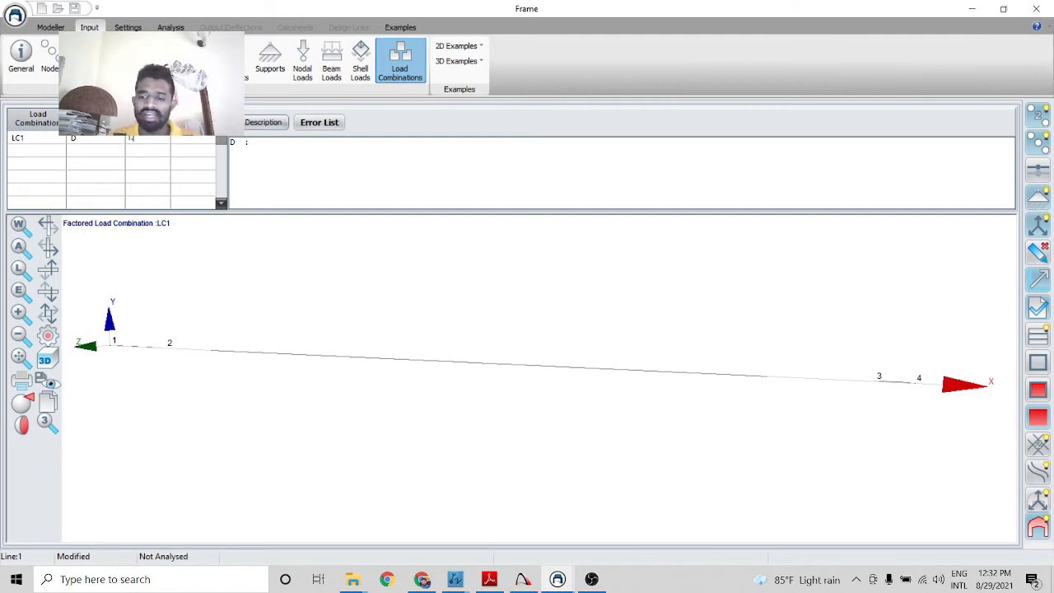
{"action": "left_click", "coordinate": [186, 146]}
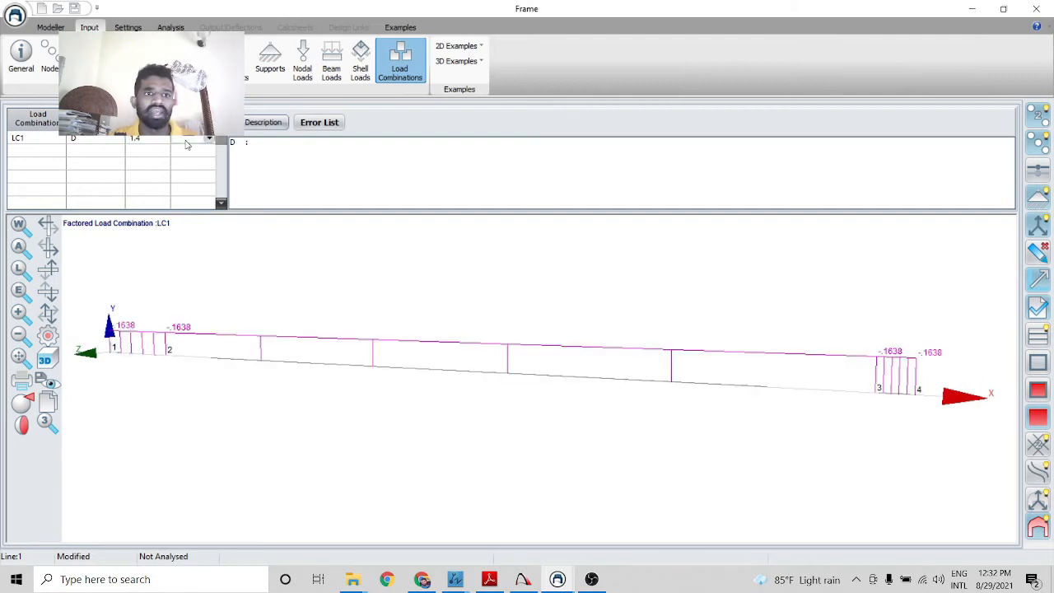
Add load case L to combination LC1 with factors of 1.6 and 1
{"action": "left_click", "coordinate": [89, 154]}
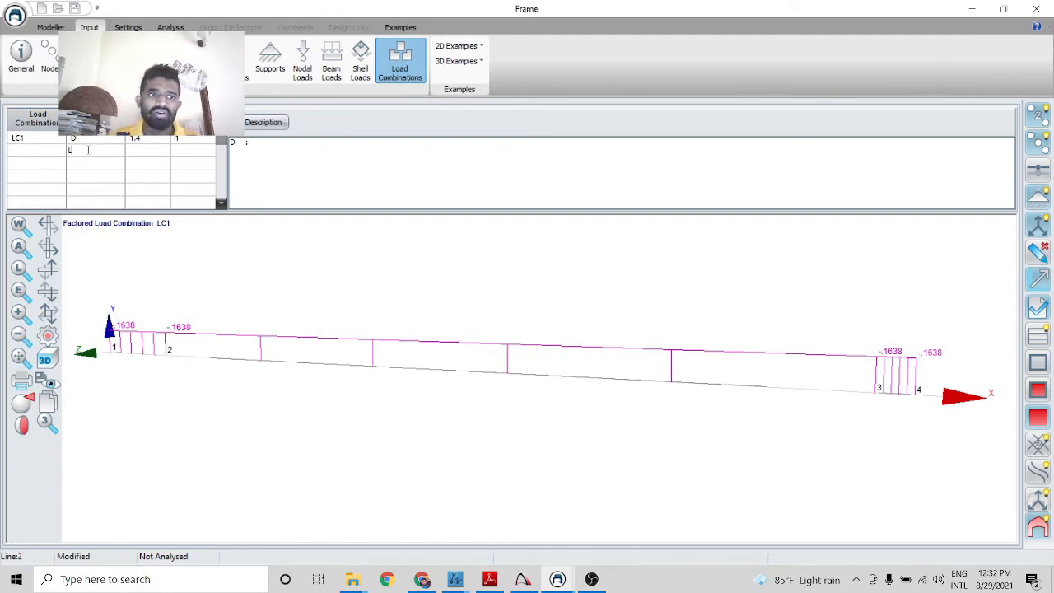
{"action": "left_click", "coordinate": [141, 153]}
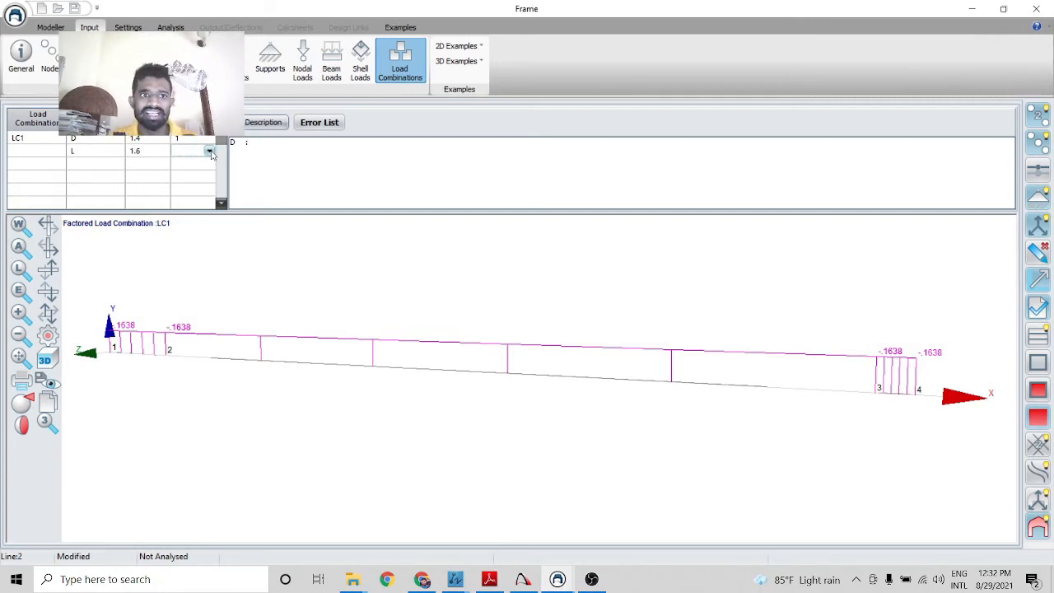
{"action": "key", "text": "Return"}
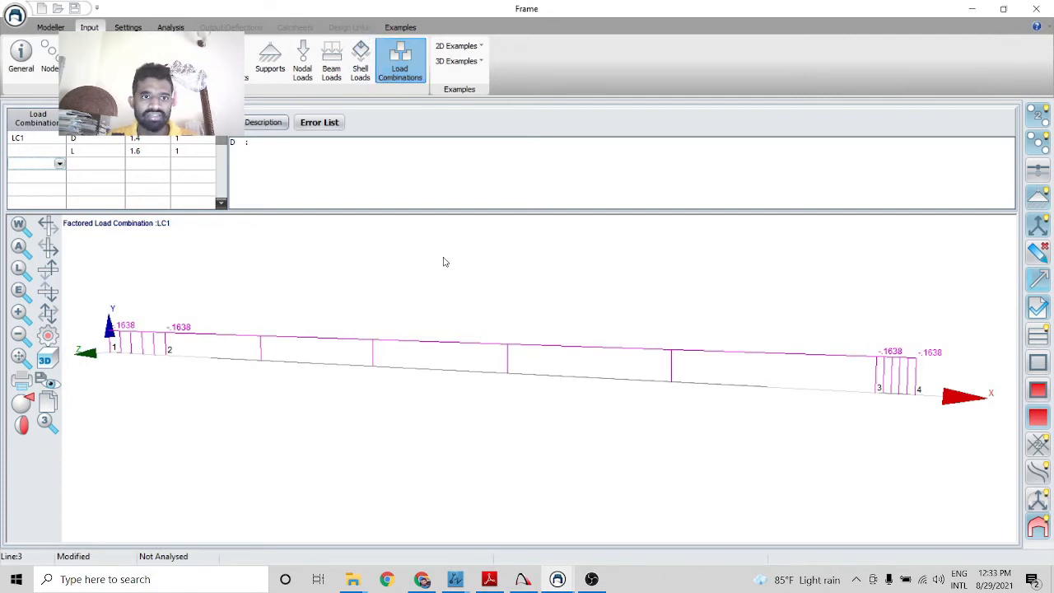
Add beam load rows for load cases L and 0 below the existing D entries
{"action": "left_click", "coordinate": [331, 61]}
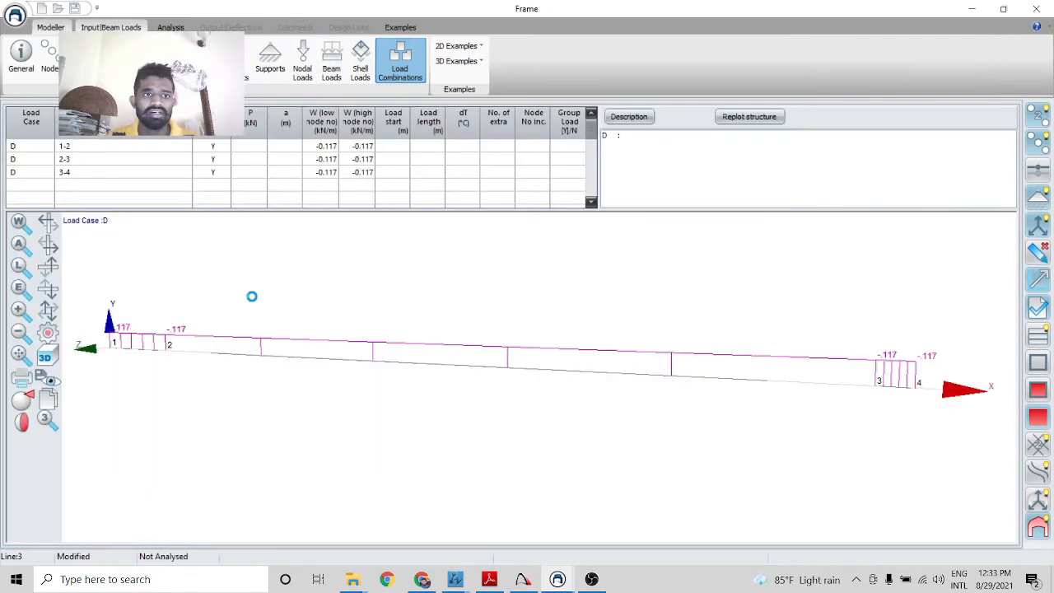
{"action": "left_click", "coordinate": [32, 186]}
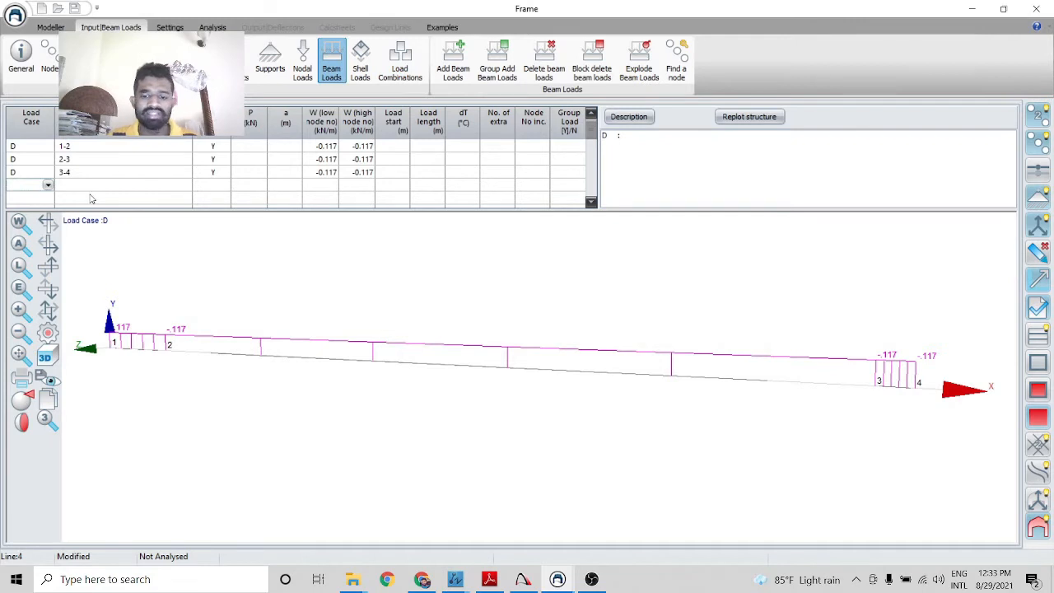
{"action": "type", "text": "L"}
{"action": "key", "text": "Return"}
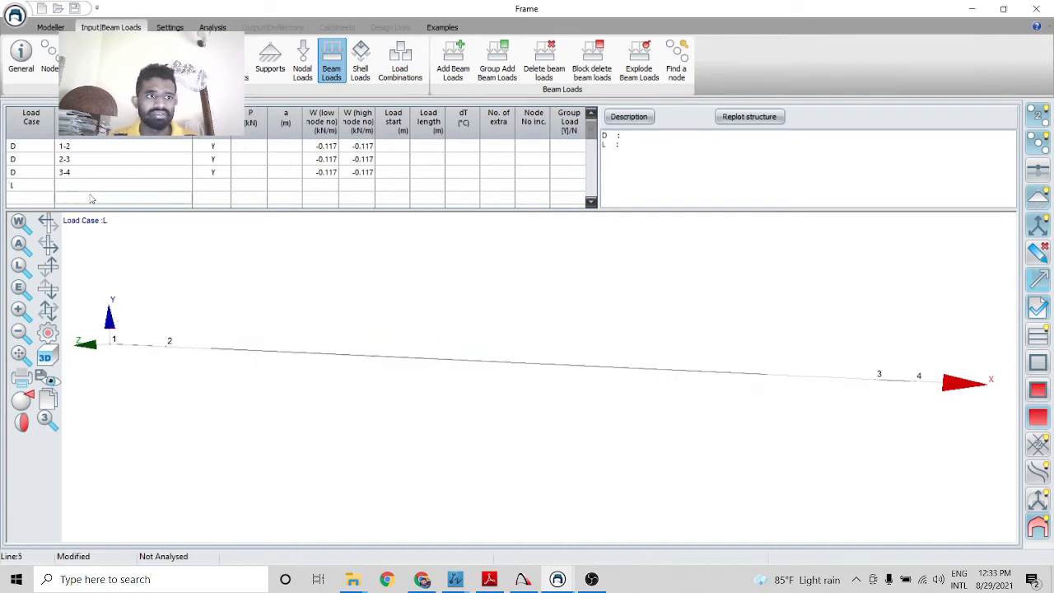
{"action": "type", "text": "0"}
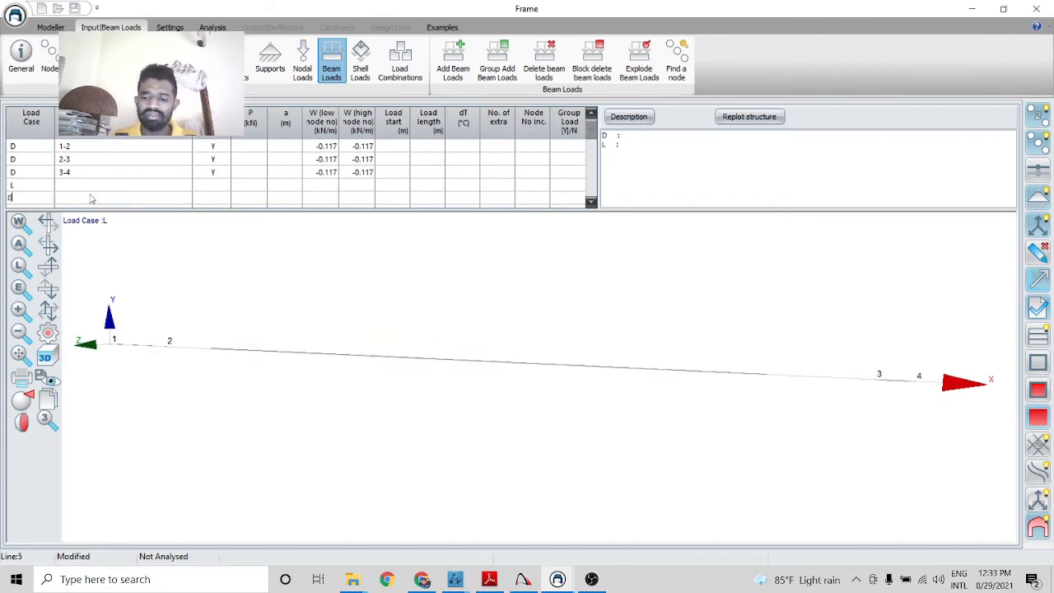
{"action": "key", "text": "Right"}
{"action": "key", "text": "Up"}
{"action": "key", "text": "Up"}
{"action": "key", "text": "Down"}
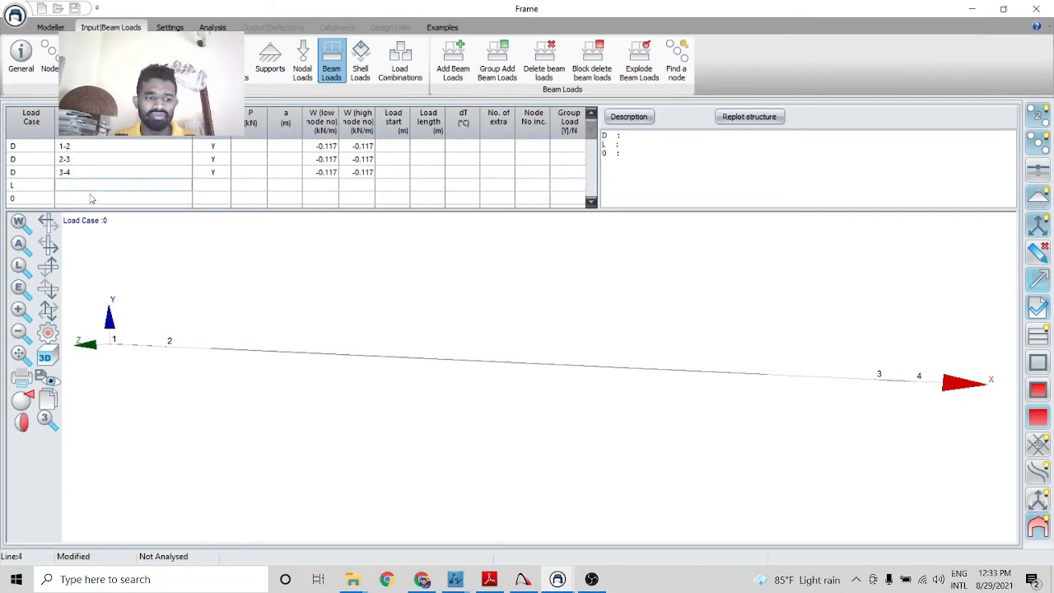
Assign the load case L entry to beam 1-2 in the Y direction
{"action": "type", "text": "1-"}
{"action": "key", "text": "Right"}
{"action": "key", "text": "Right"}
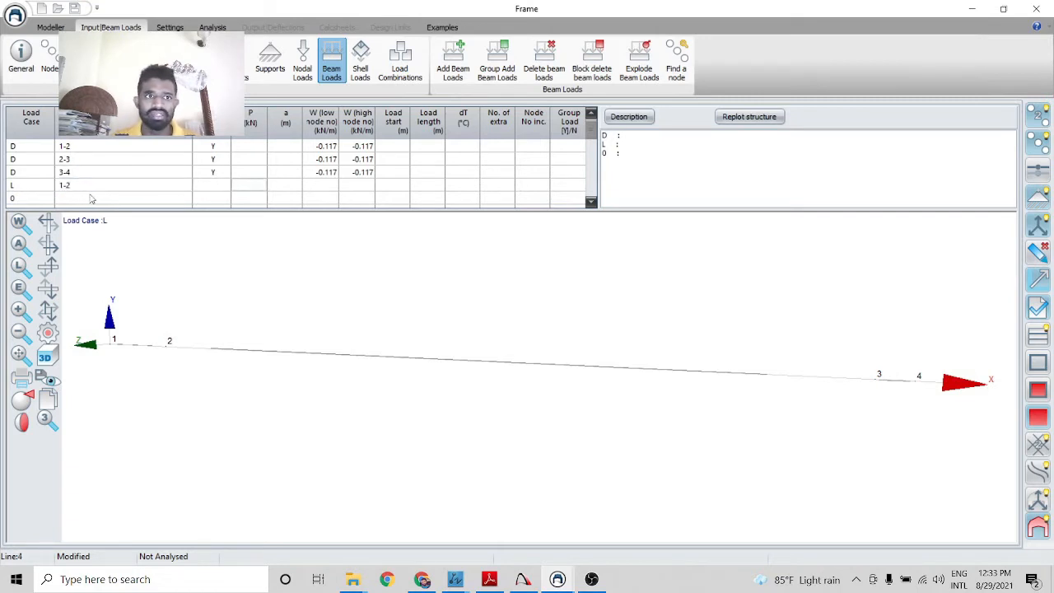
{"action": "key", "text": "Down"}
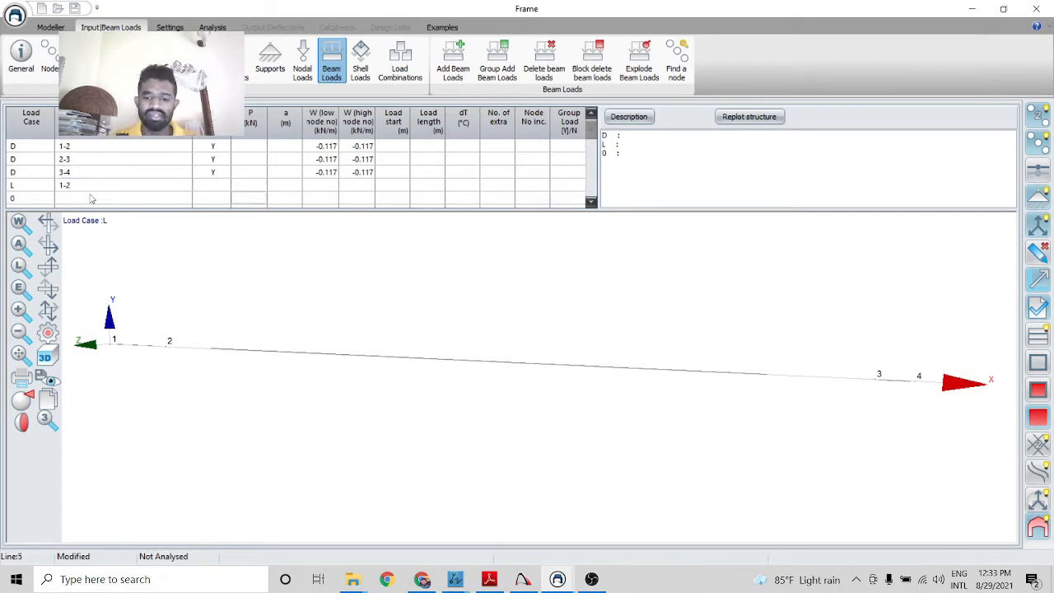
{"action": "key", "text": "Up"}
{"action": "key", "text": "Left"}
{"action": "type", "text": "Y"}
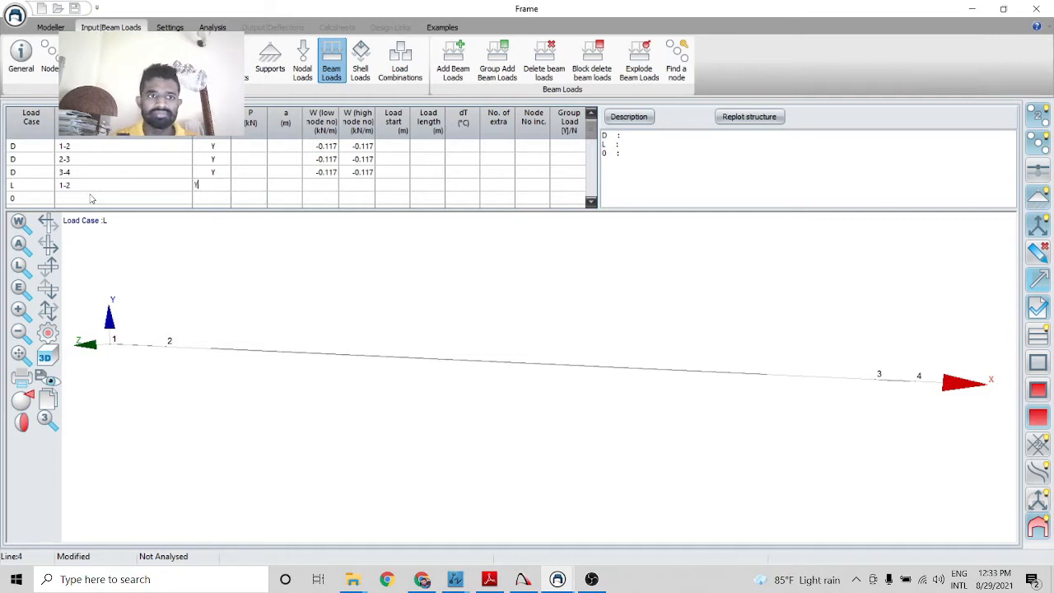
{"action": "key", "text": "Right"}
{"action": "key", "text": "Right"}
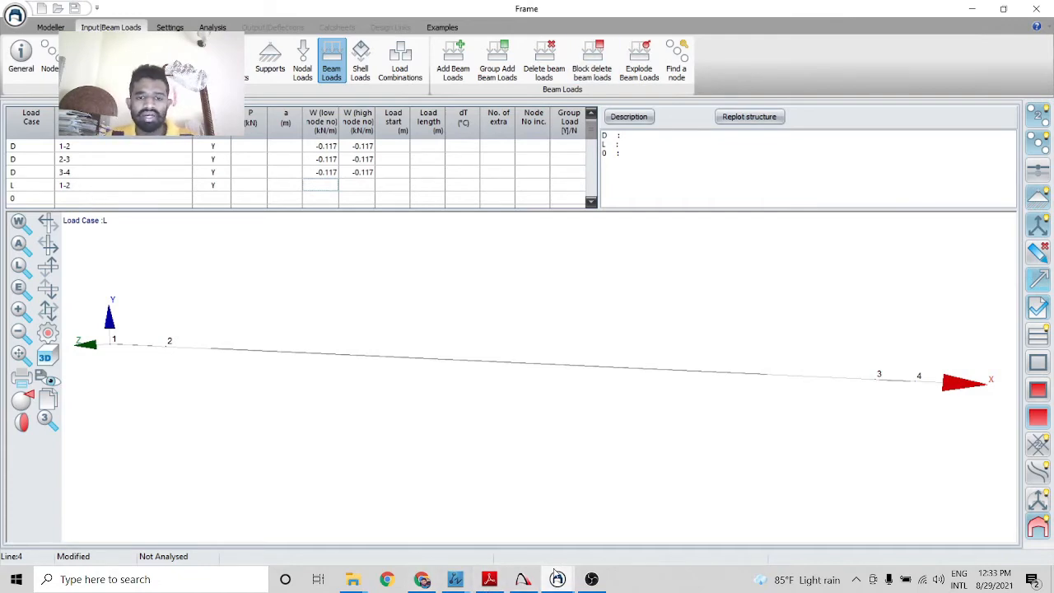
Switch to the ZWCAD drawing and dimension half a solar panel's width, from the panel joint to the edge midpoint below grid line B
{"action": "left_click", "coordinate": [465, 581]}
{"action": "left_click", "coordinate": [381, 523]}
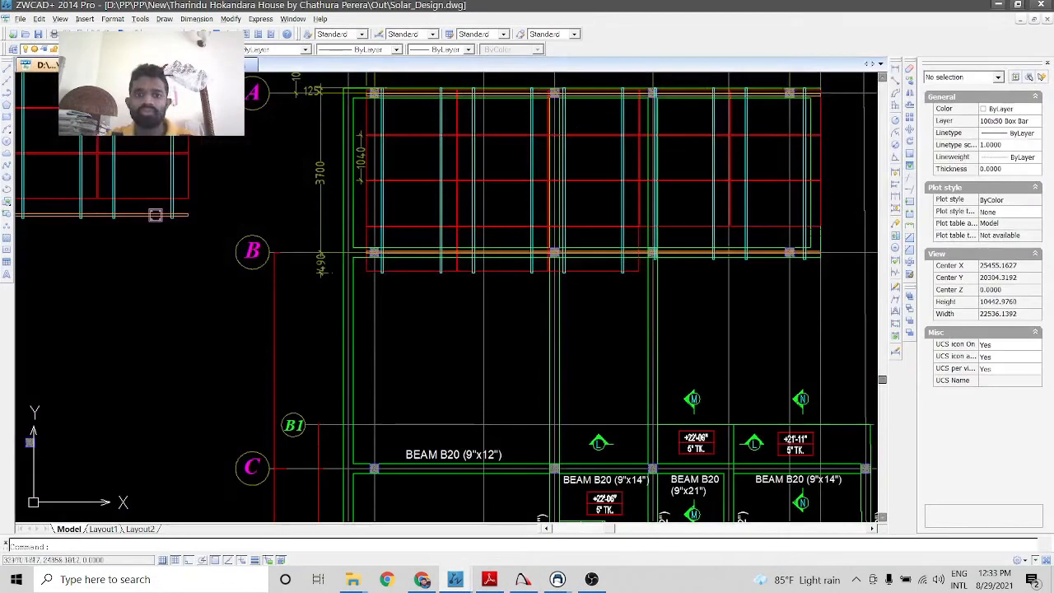
{"action": "scroll", "coordinate": [491, 277], "scroll_direction": "down", "scroll_amount": 2}
{"action": "scroll", "coordinate": [527, 296], "scroll_direction": "up", "scroll_amount": 4}
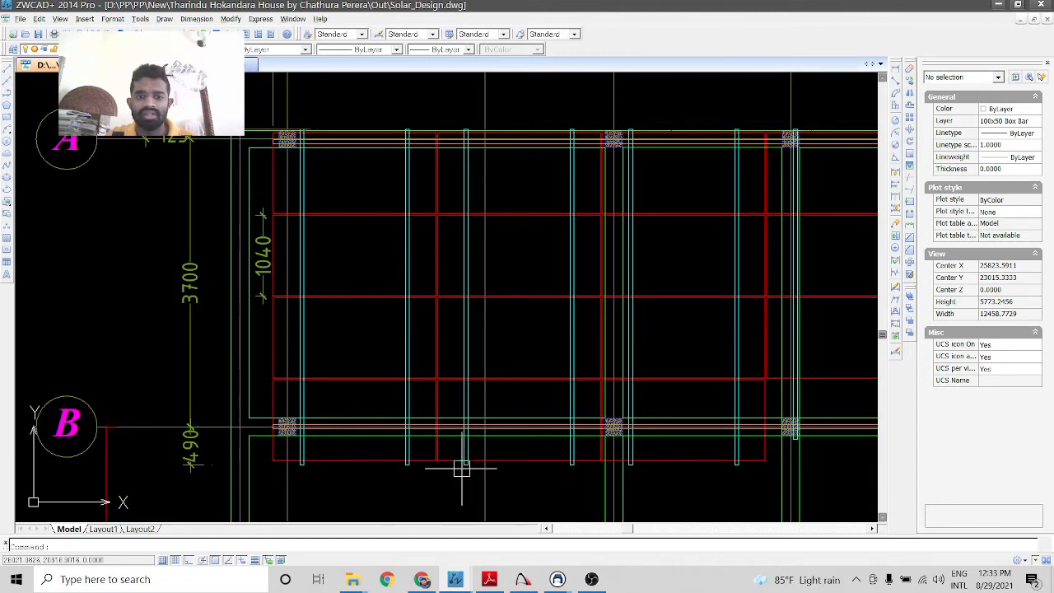
{"action": "left_click", "coordinate": [896, 72]}
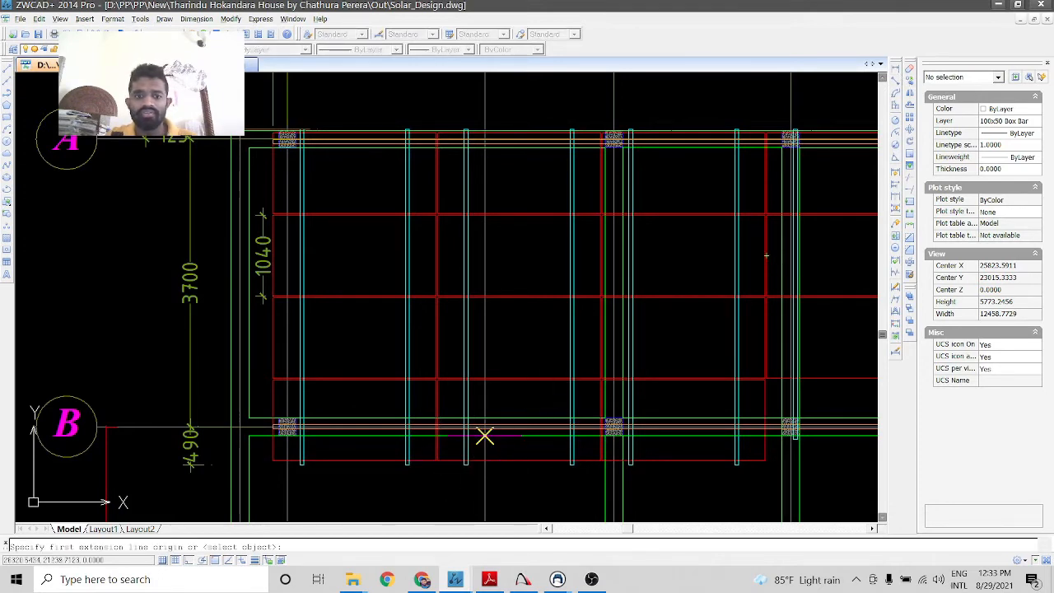
{"action": "scroll", "coordinate": [445, 461], "scroll_direction": "up", "scroll_amount": 4}
{"action": "scroll", "coordinate": [446, 461], "scroll_direction": "down", "scroll_amount": 3}
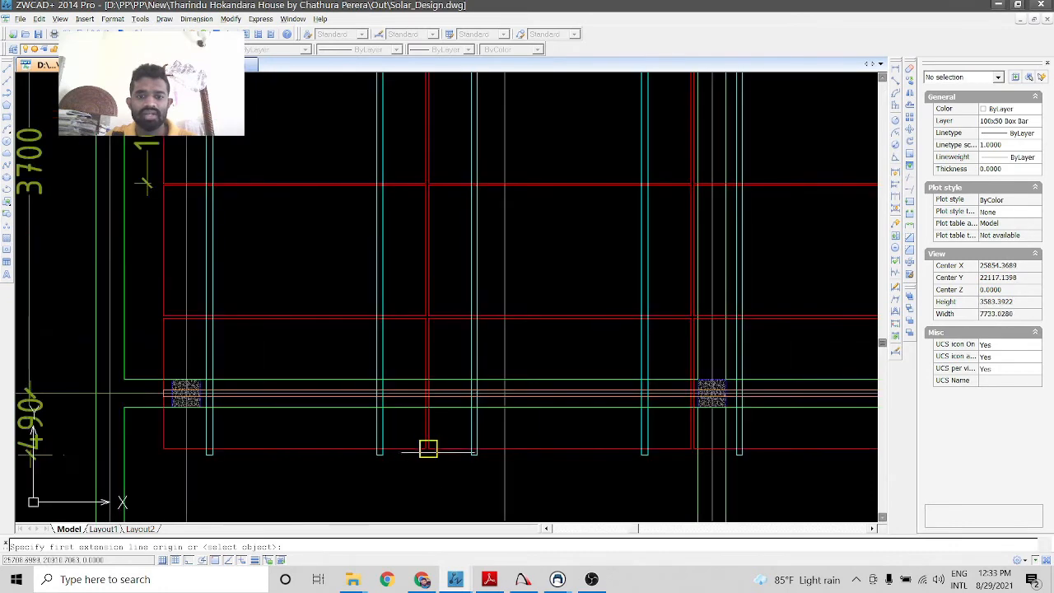
{"action": "scroll", "coordinate": [435, 458], "scroll_direction": "up", "scroll_amount": 4}
{"action": "left_click", "coordinate": [410, 433]}
{"action": "scroll", "coordinate": [410, 433], "scroll_direction": "down", "scroll_amount": 4}
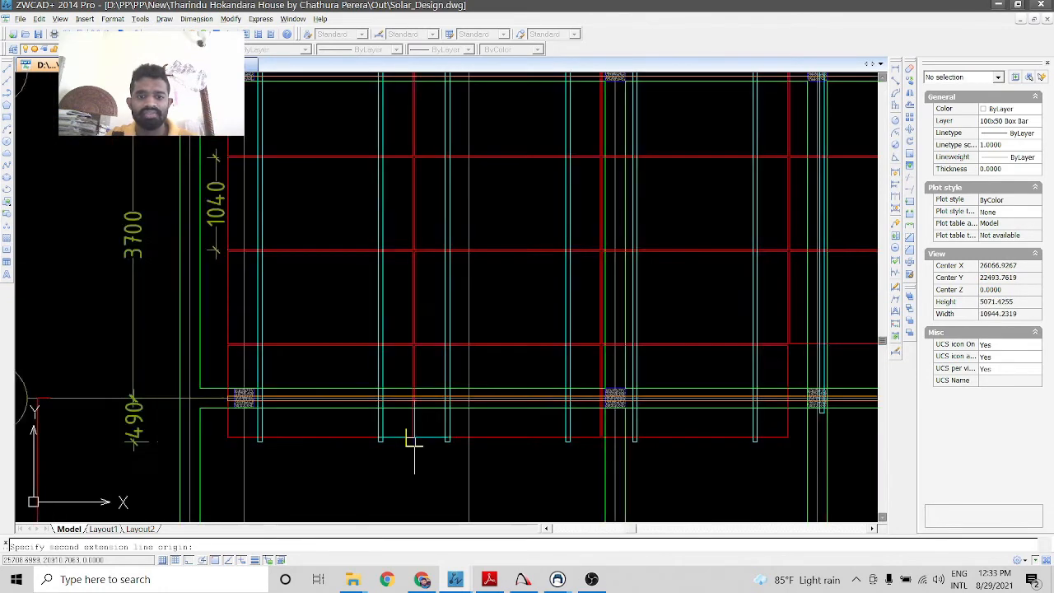
{"action": "left_click", "coordinate": [507, 437]}
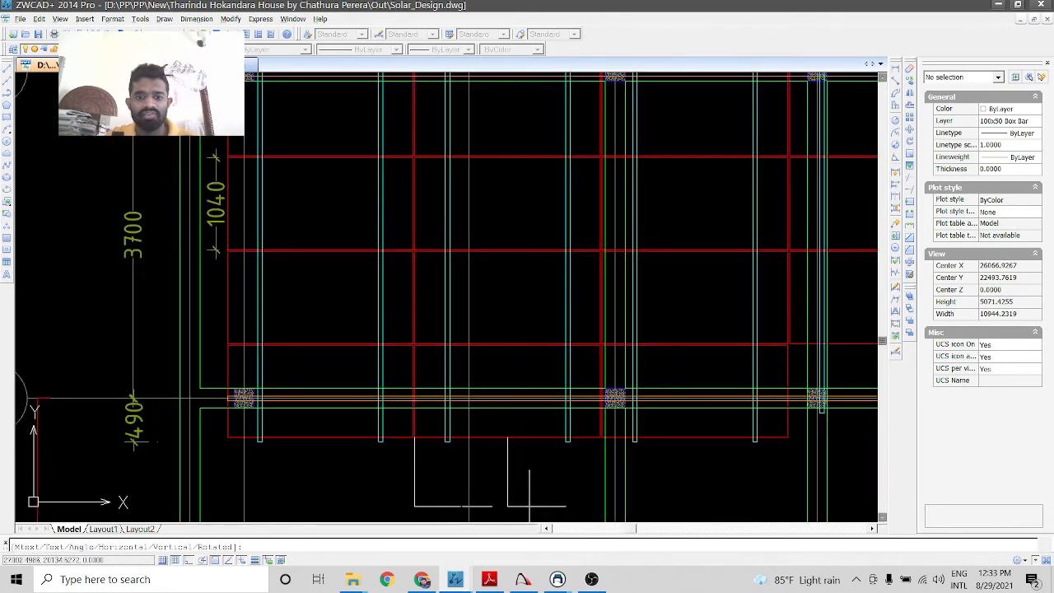
{"action": "left_click", "coordinate": [482, 470]}
Match the new half-panel dimension's properties to those of the existing 3700 dimension
{"action": "scroll", "coordinate": [478, 461], "scroll_direction": "up", "scroll_amount": 5}
{"action": "scroll", "coordinate": [478, 461], "scroll_direction": "down", "scroll_amount": 4}
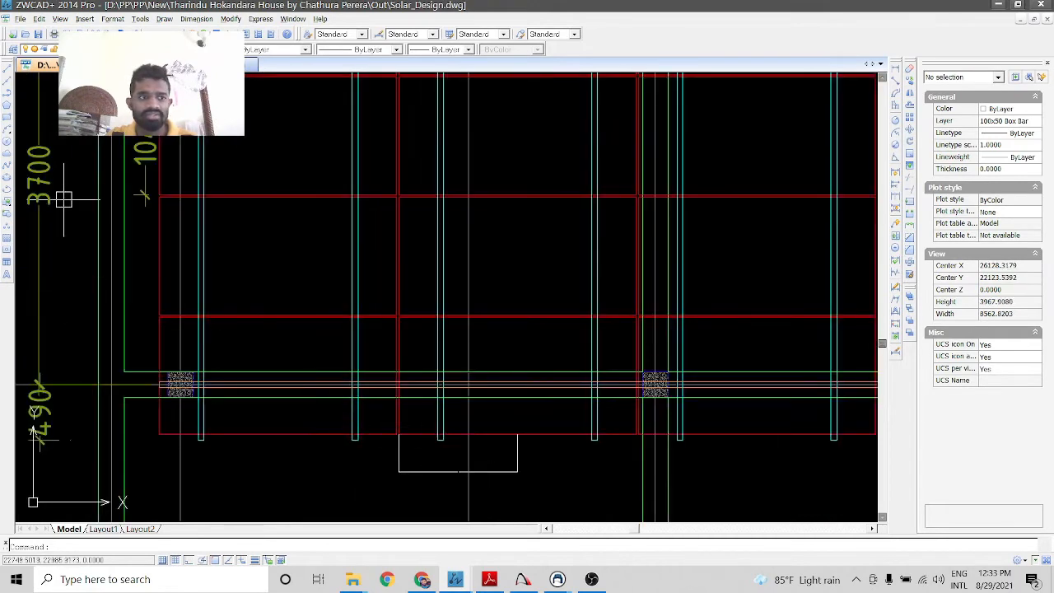
{"action": "left_click", "coordinate": [38, 197]}
{"action": "type", "text": "ma"}
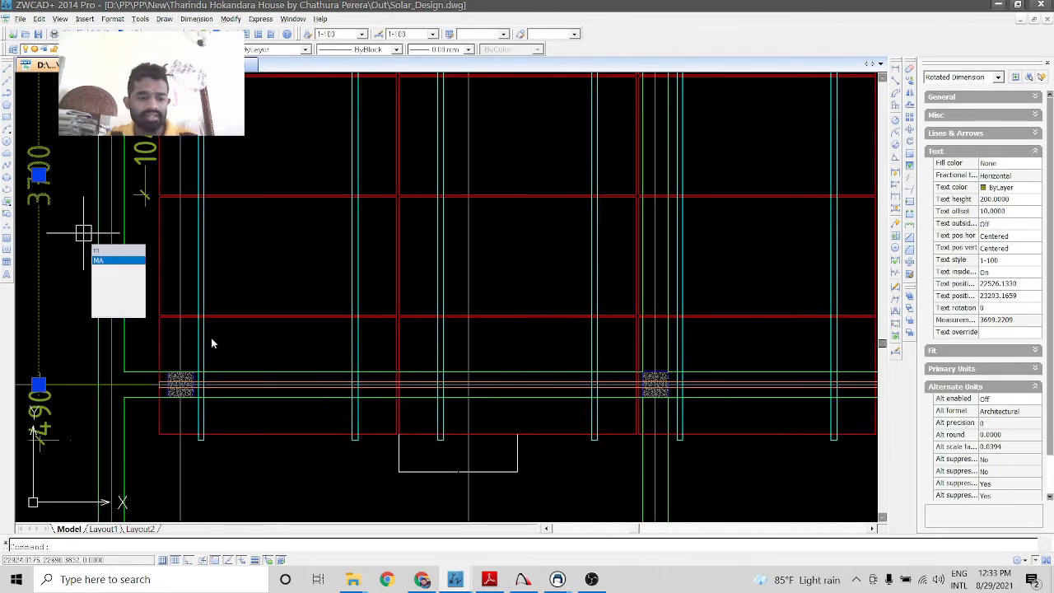
{"action": "key", "text": "Return"}
{"action": "left_click", "coordinate": [509, 487]}
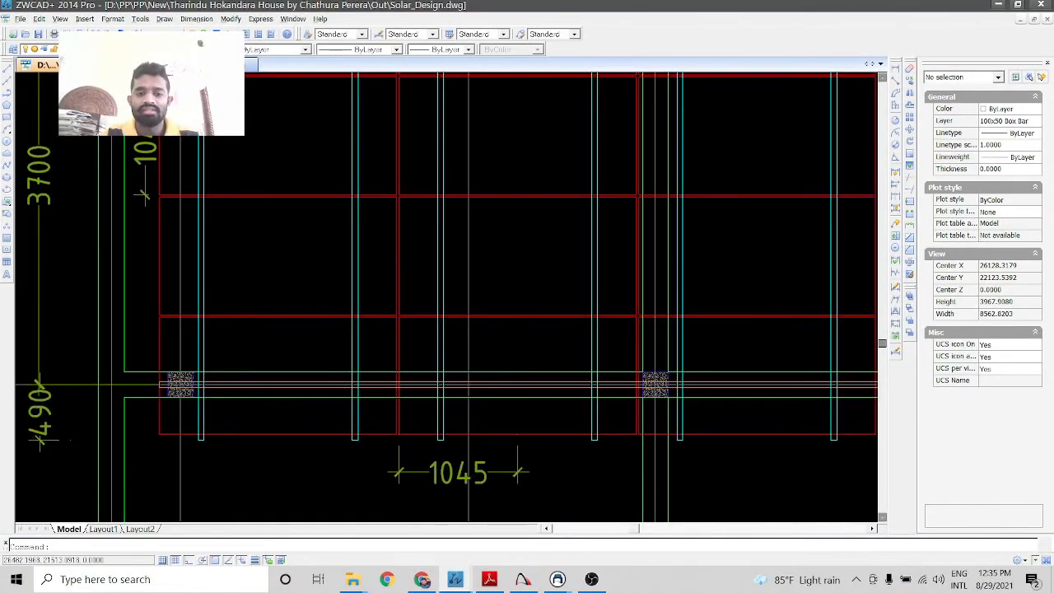
{"action": "scroll", "coordinate": [423, 412], "scroll_direction": "down", "scroll_amount": 2}
{"action": "scroll", "coordinate": [445, 443], "scroll_direction": "up", "scroll_amount": 2}
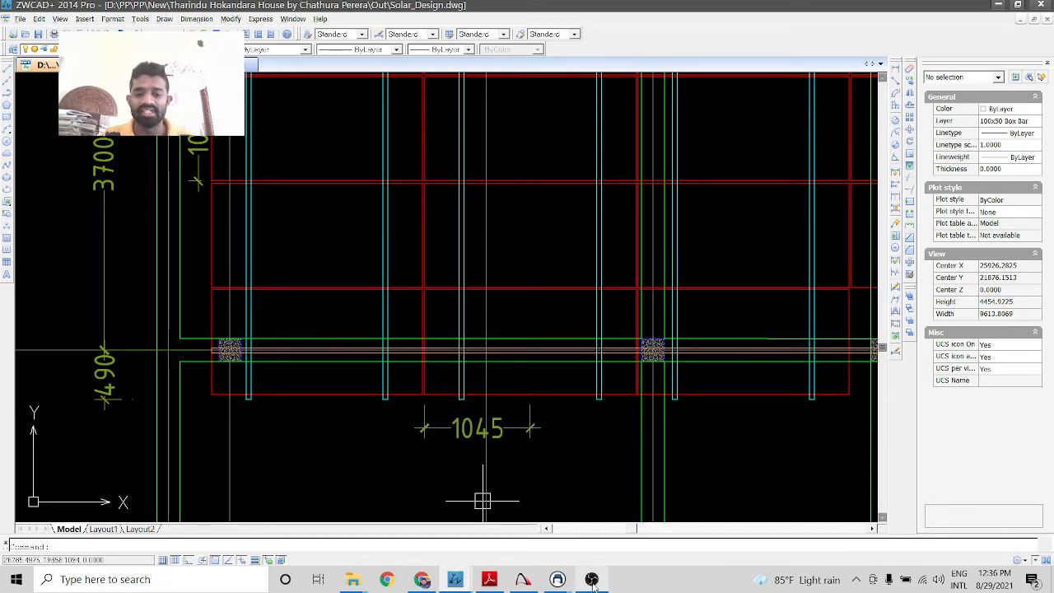
Switch back to Prokon Frame and set the load case L distributed load on beam 1-2 to -1.57 kN/m at both ends
{"action": "mouse_move", "coordinate": [557, 579]}
{"action": "left_click", "coordinate": [618, 530]}
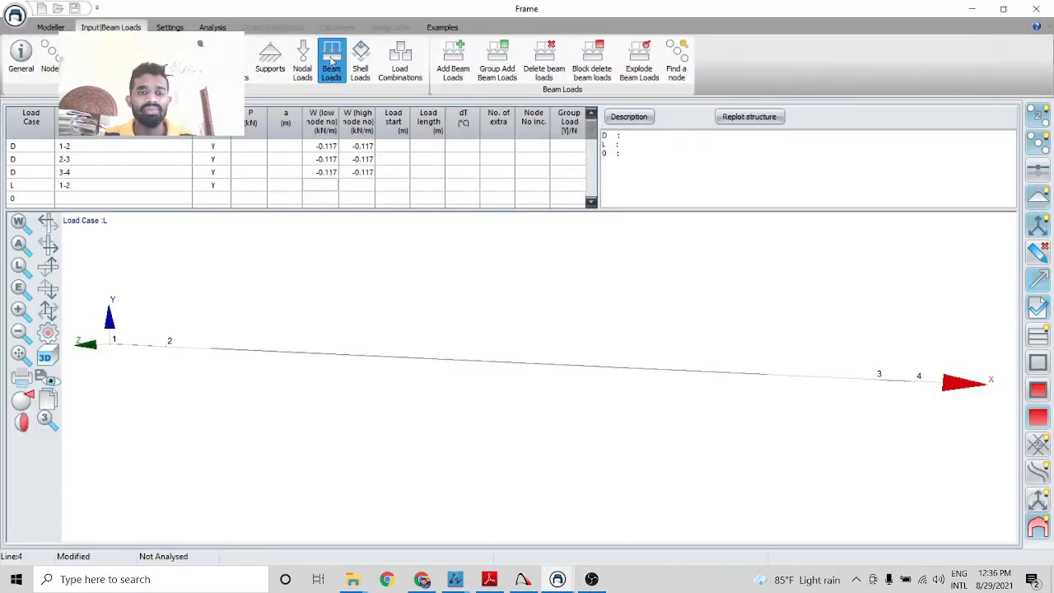
{"action": "left_click", "coordinate": [31, 188]}
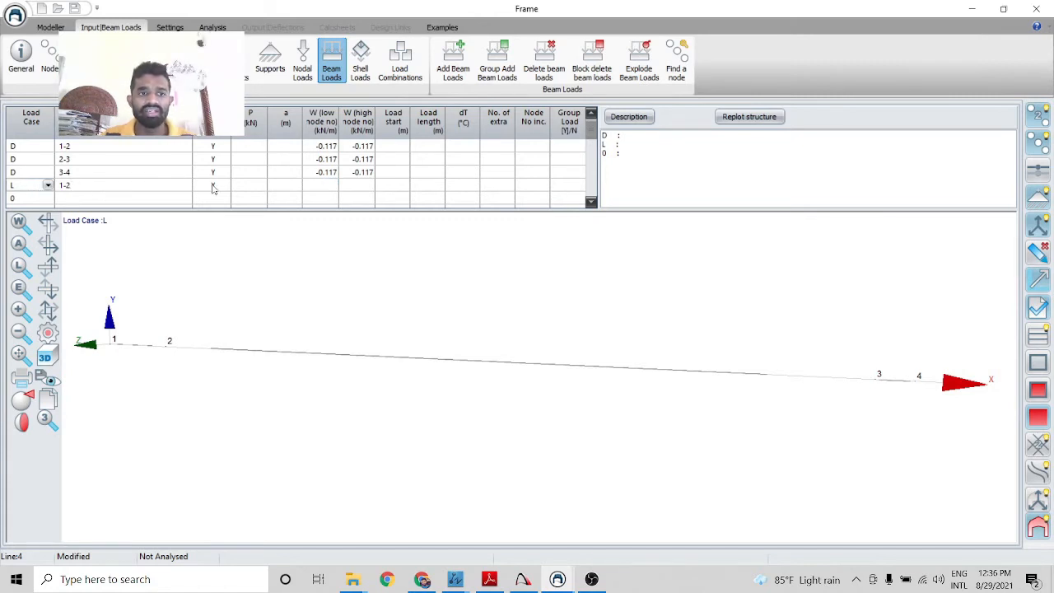
{"action": "left_click", "coordinate": [334, 188]}
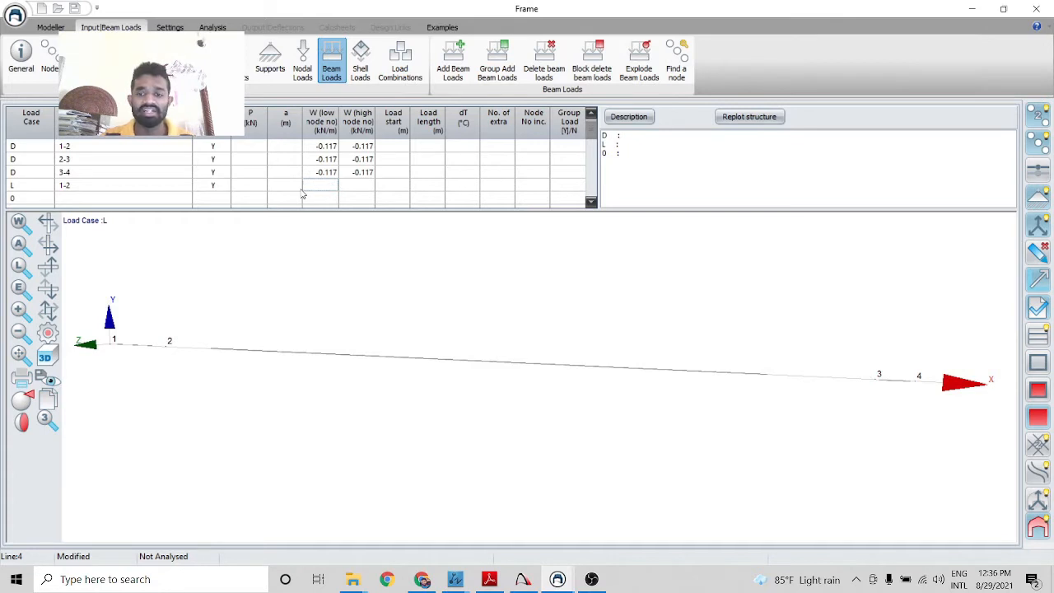
{"action": "left_click", "coordinate": [302, 190]}
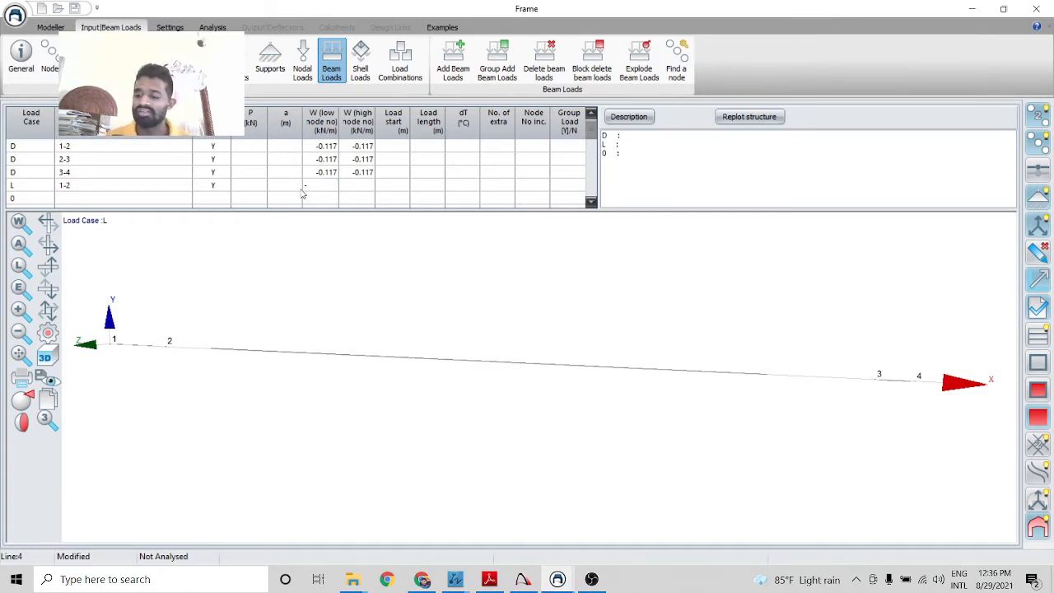
{"action": "type", "text": "-"}
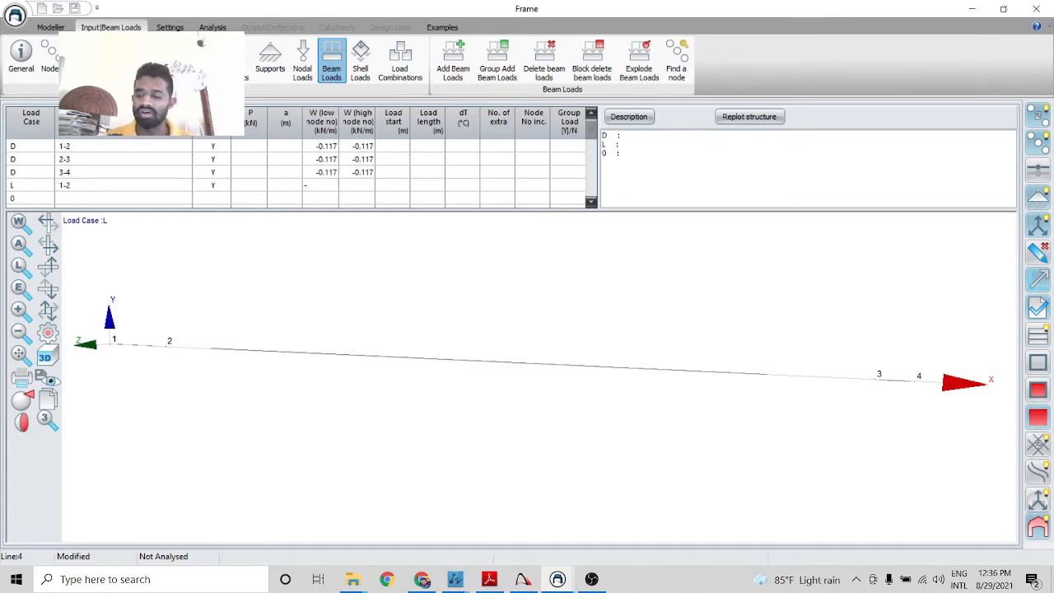
{"action": "type", "text": "0.57"}
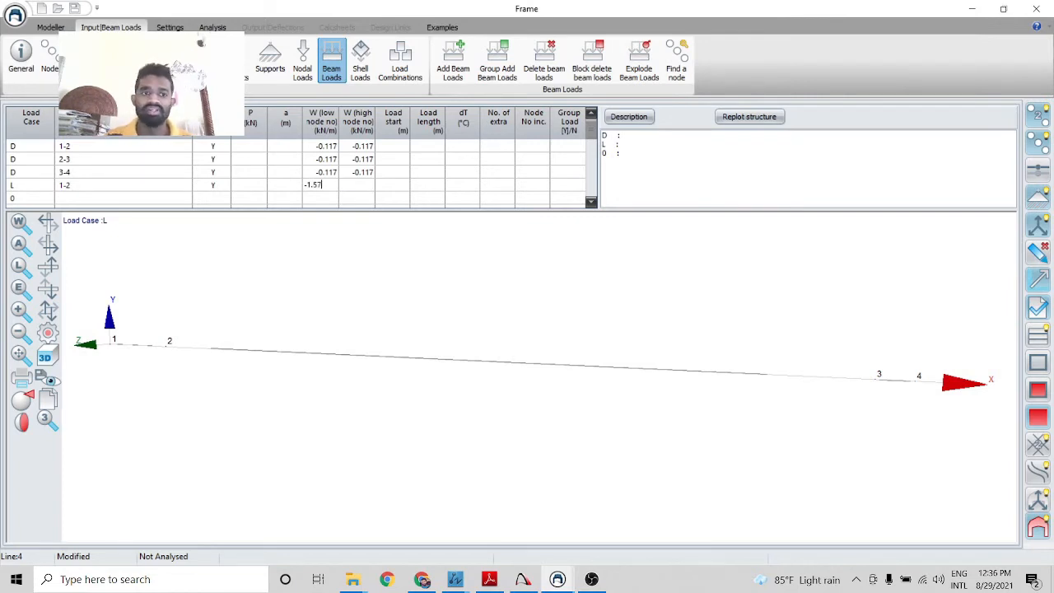
{"action": "key", "text": "Tab"}
{"action": "type", "text": "-1"}
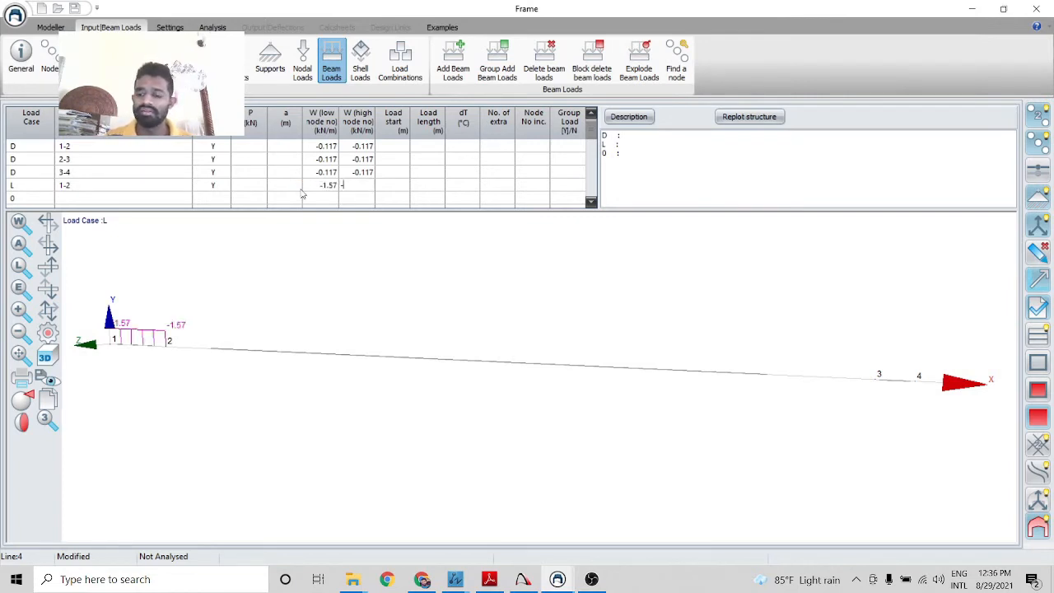
{"action": "left_click", "coordinate": [302, 194]}
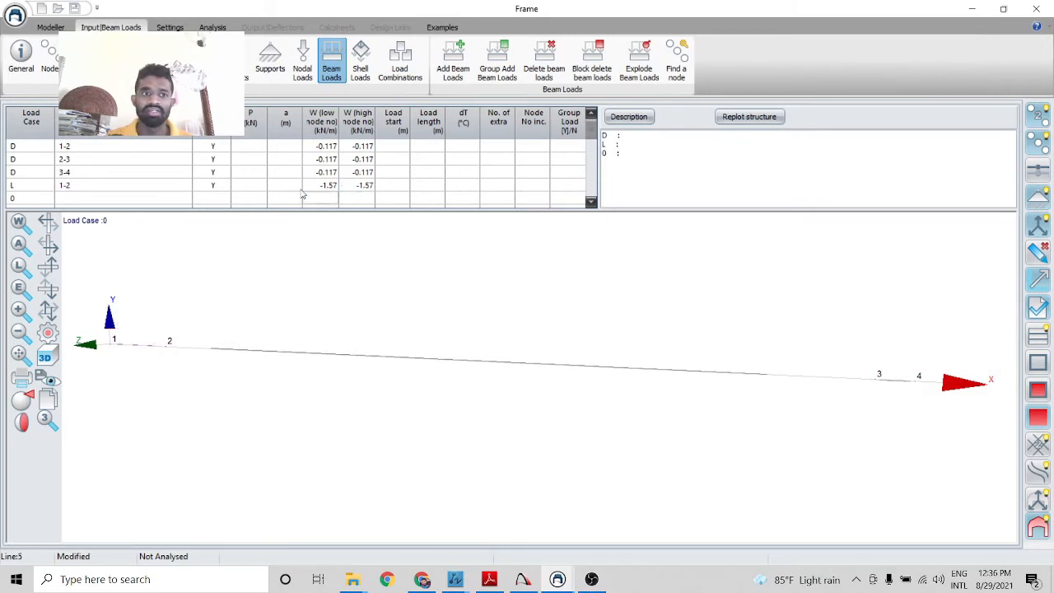
Add a load case L beam load entry for beam 2-3 in the Y direction
{"action": "type", "text": "L"}
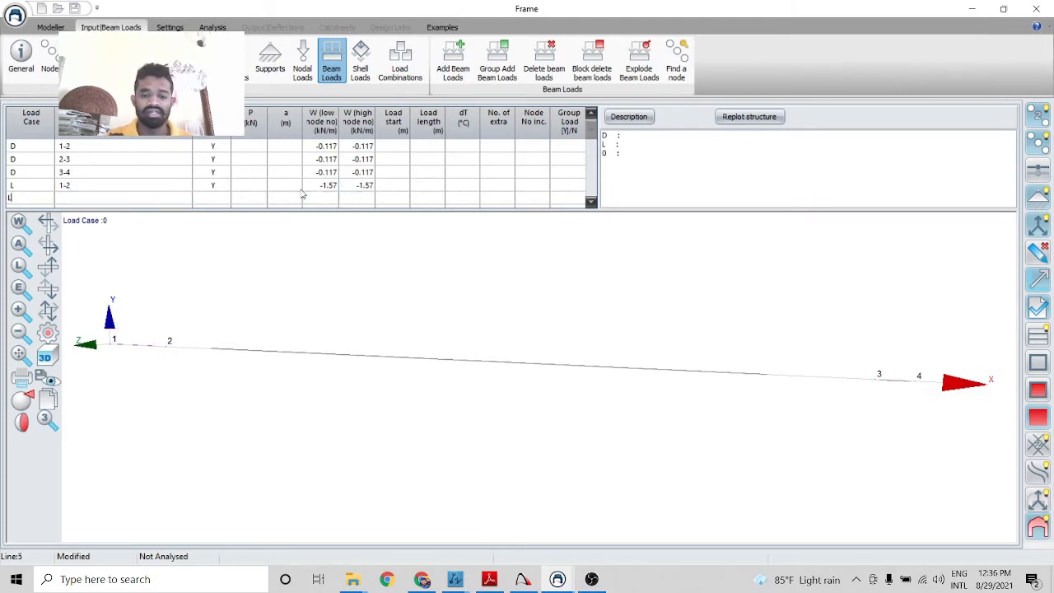
{"action": "key", "text": "Tab"}
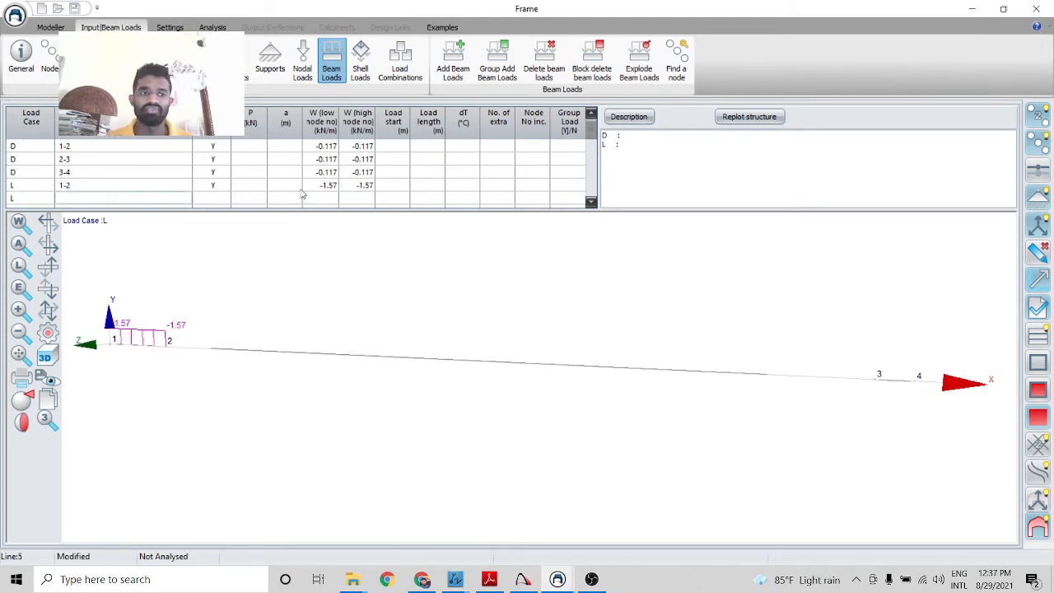
{"action": "type", "text": "1"}
{"action": "type", "text": "2-3"}
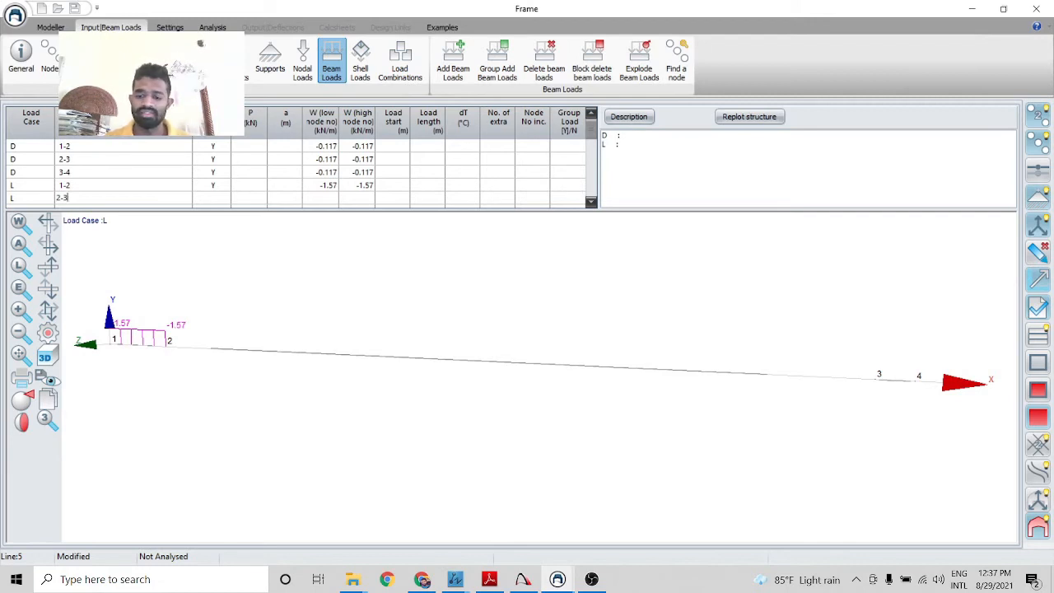
{"action": "key", "text": "Tab"}
{"action": "type", "text": "Y"}
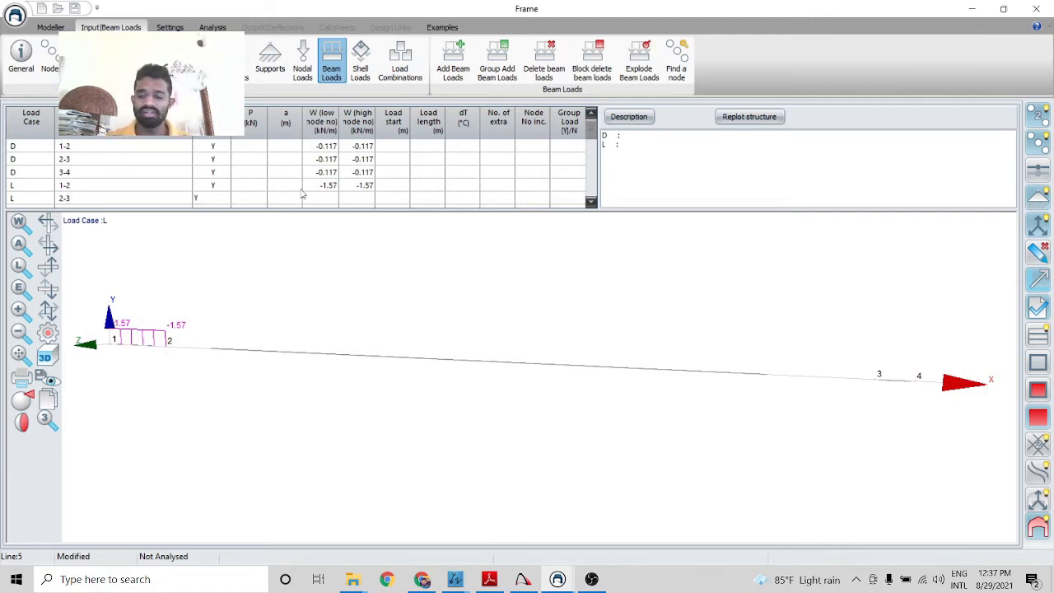
Set the load case L distributed load on beam 2-3 to -1.57 kN/m at both ends
{"action": "left_click", "coordinate": [304, 196]}
{"action": "type", "text": "-1."}
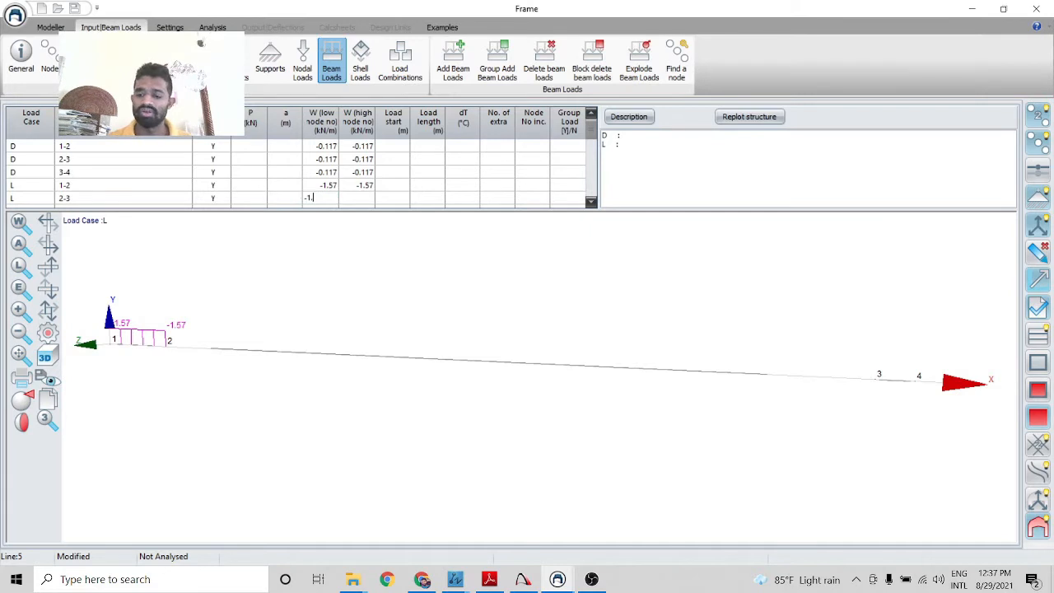
{"action": "type", "text": "57"}
{"action": "key", "text": "Tab"}
{"action": "type", "text": "-1"}
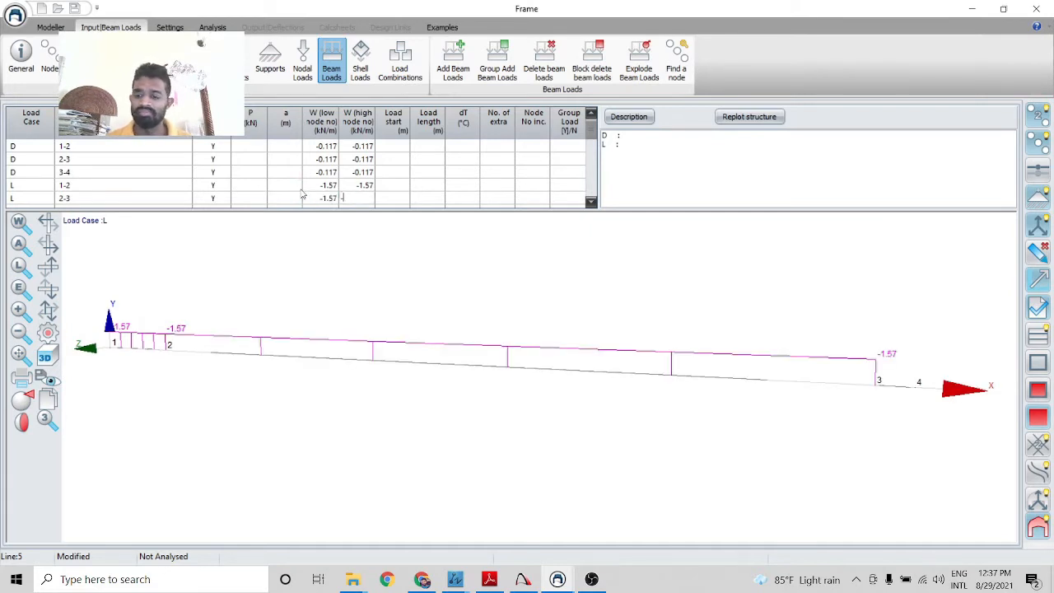
{"action": "key", "text": "Down"}
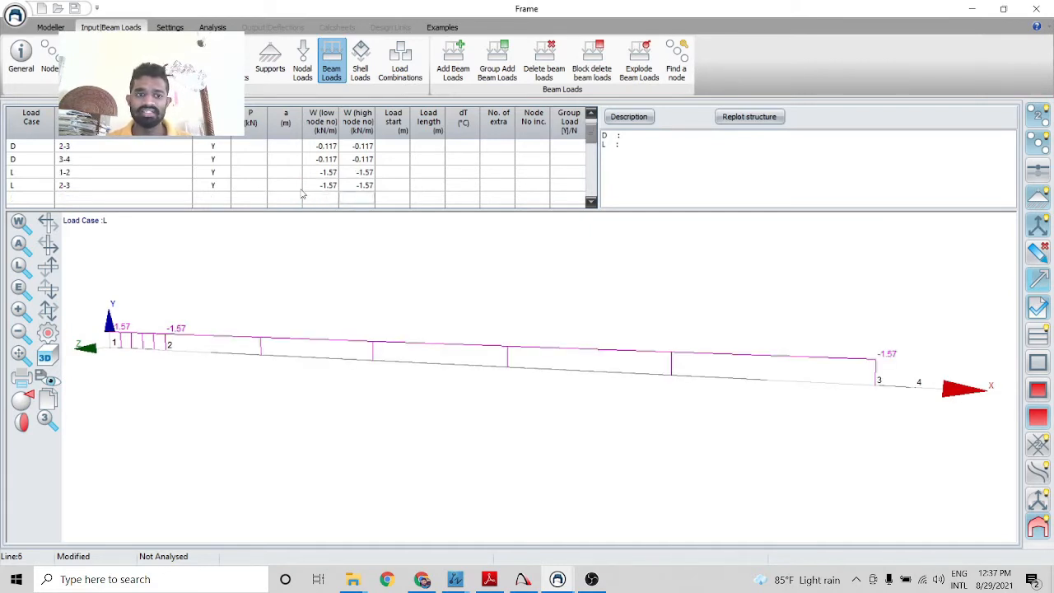
Add a load case L beam load entry for beam 3-4 in the Y direction
{"action": "key", "text": "Left"}
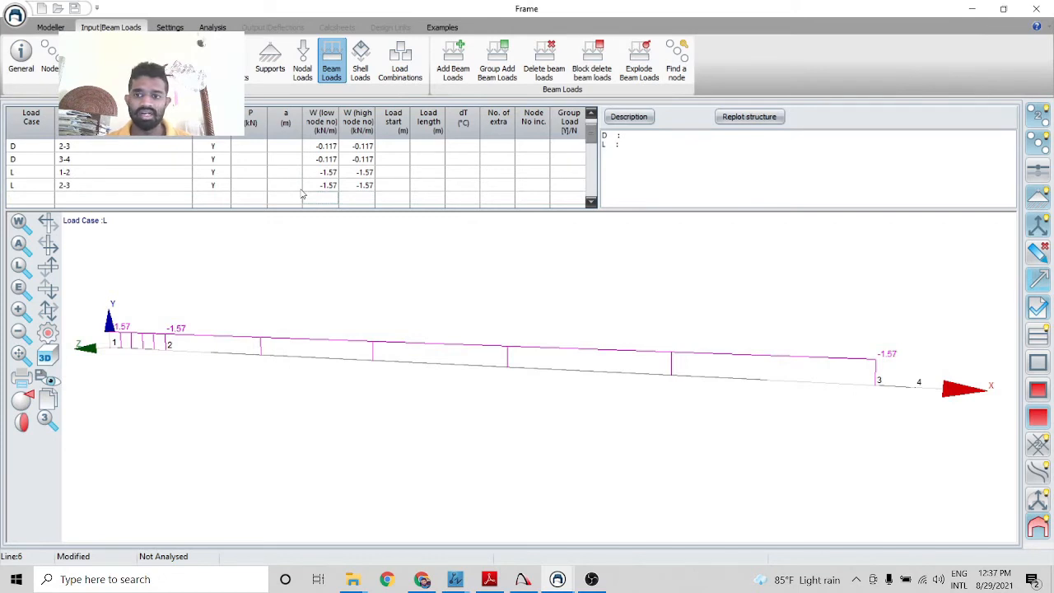
{"action": "left_click", "coordinate": [36, 199]}
{"action": "type", "text": "L"}
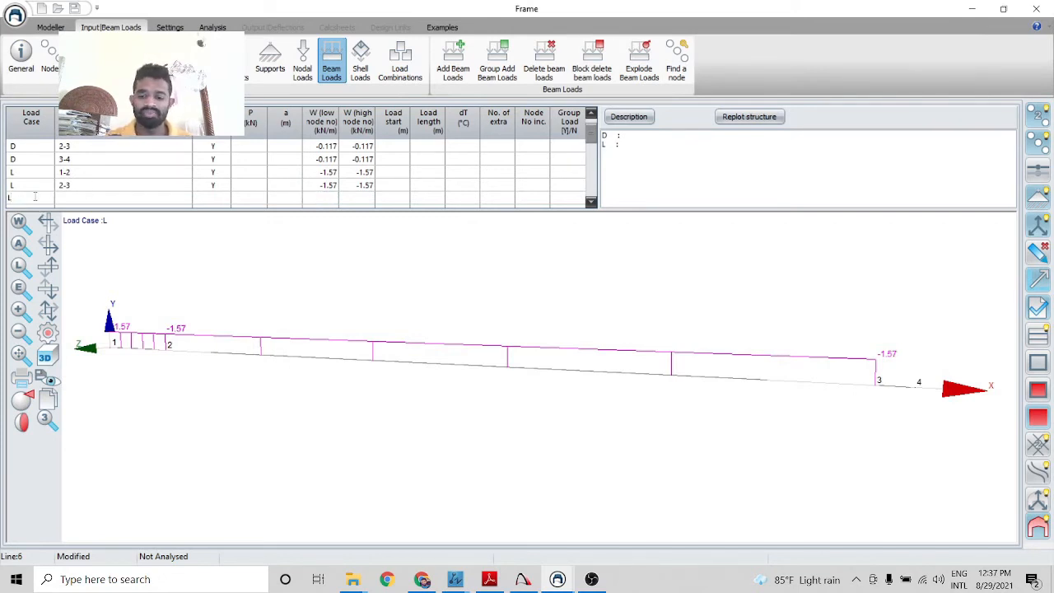
{"action": "key", "text": "Tab"}
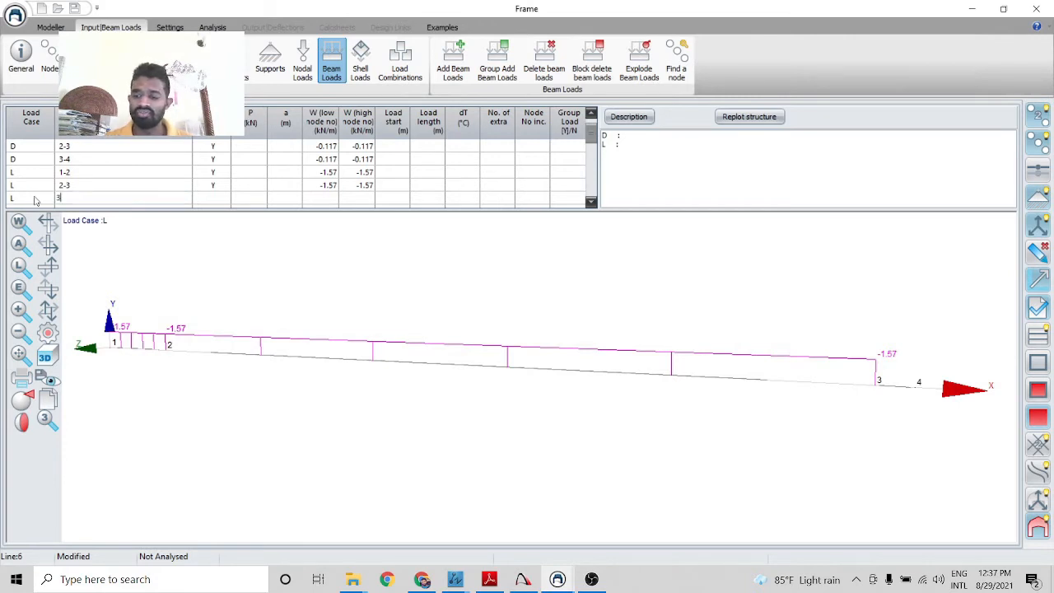
{"action": "type", "text": "3-4"}
{"action": "key", "text": "Tab"}
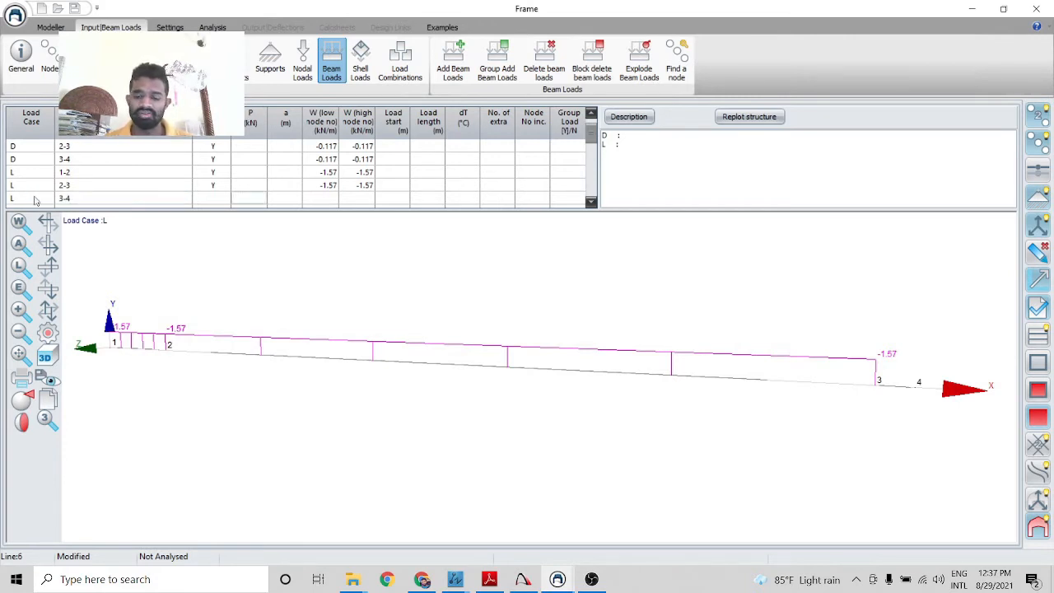
{"action": "key", "text": "Left"}
{"action": "type", "text": "Y"}
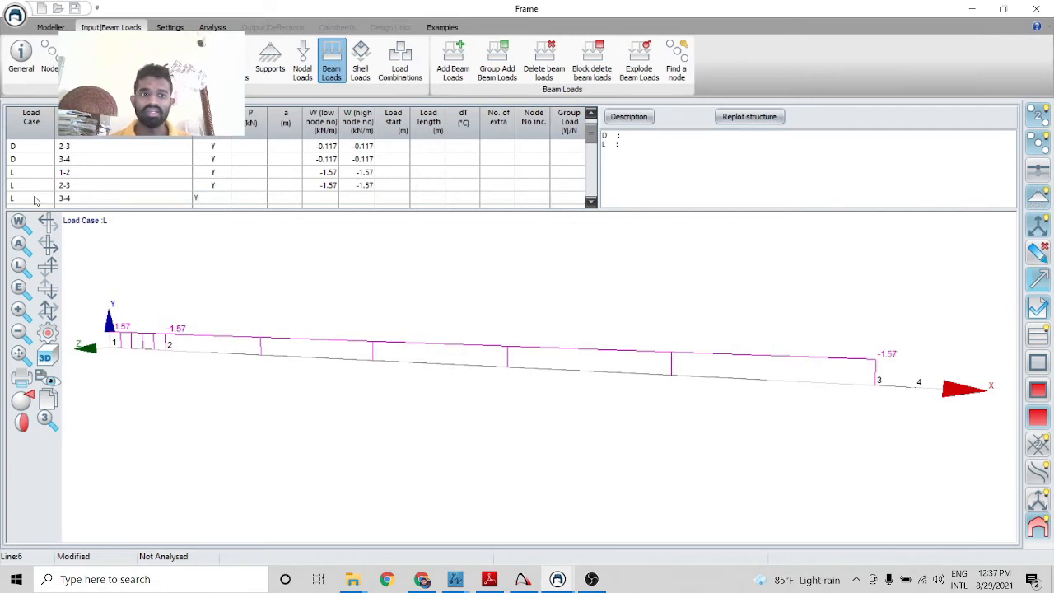
Set the load case L distributed load on beam 3-4 to -1.57 kN/m at both ends
{"action": "key", "text": "Tab"}
{"action": "type", "text": "-1"}
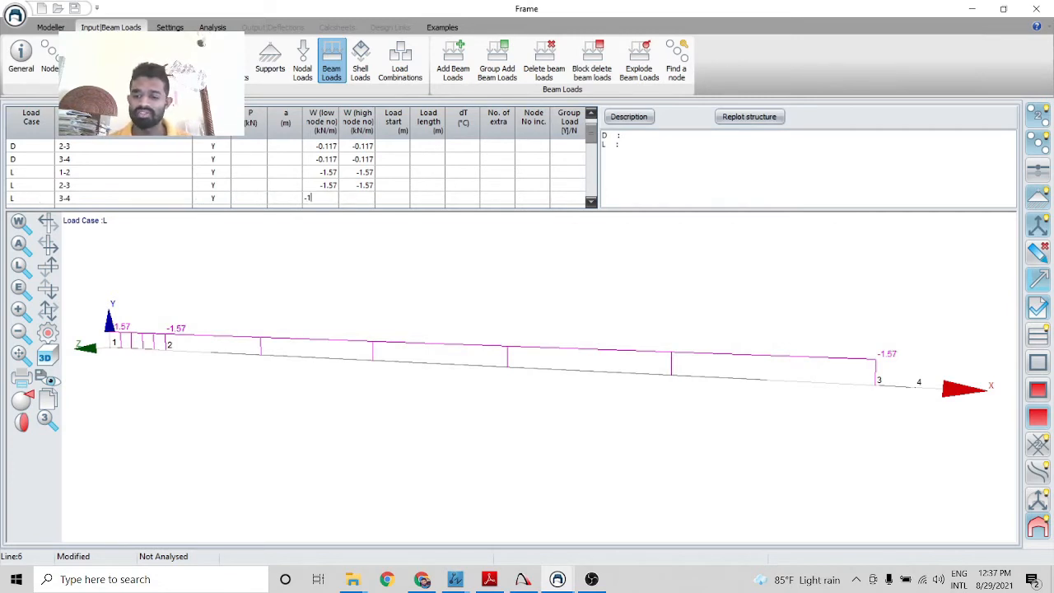
{"action": "type", "text": "."}
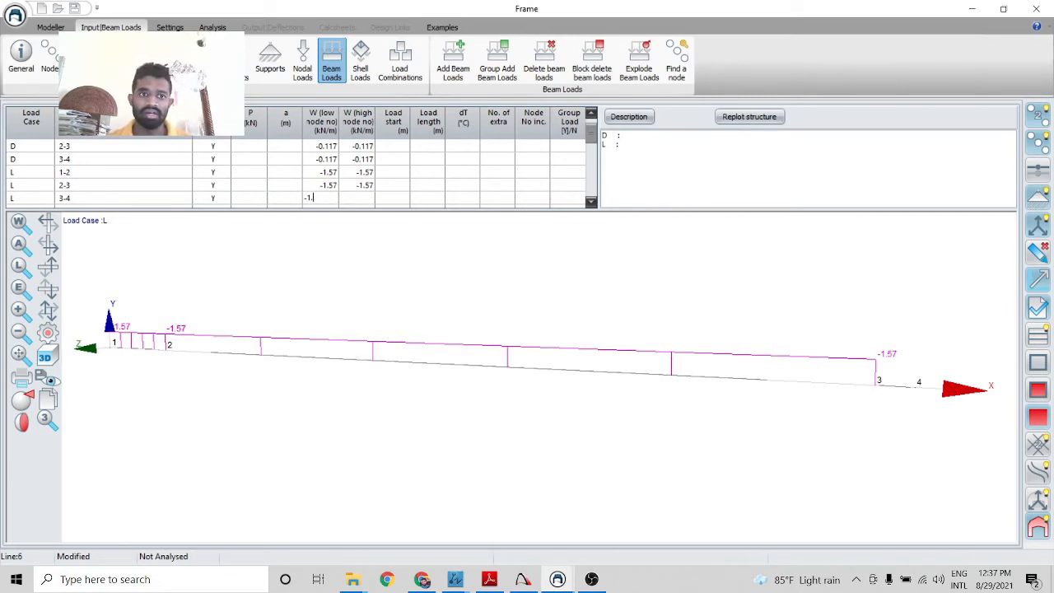
{"action": "type", "text": "57"}
{"action": "key", "text": "Tab"}
{"action": "type", "text": "-1.57"}
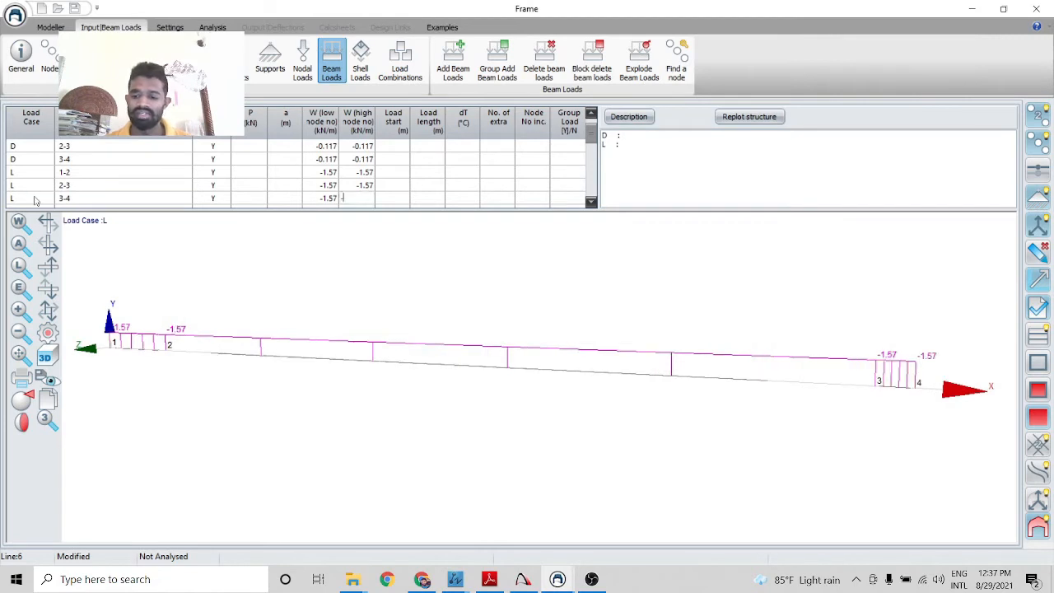
{"action": "key", "text": "Tab"}
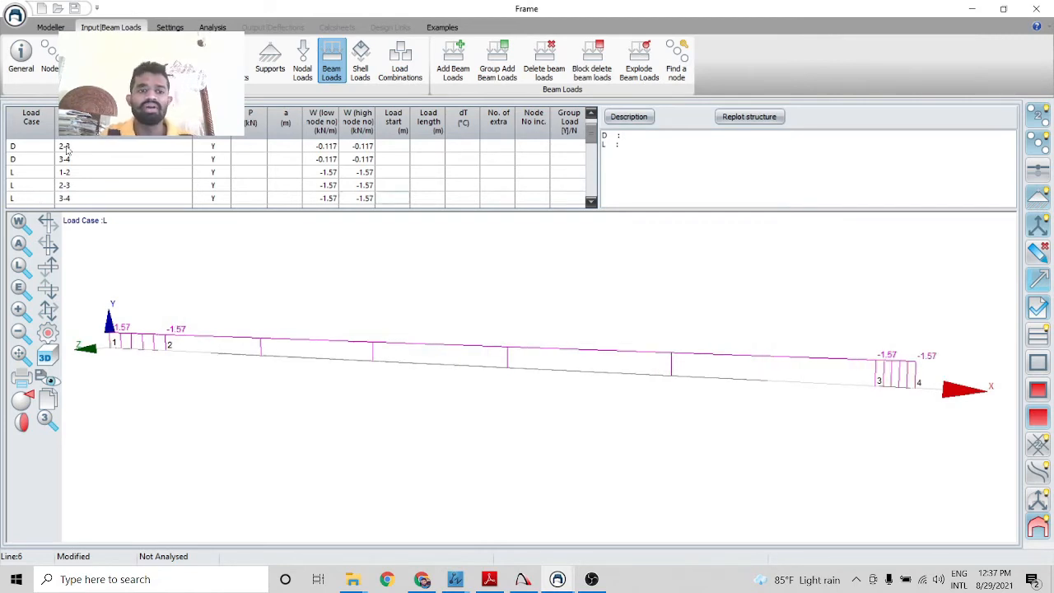
Compare the beam load diagrams of load cases D and L, and review the factored loads of combination LC1
{"action": "left_click", "coordinate": [48, 310]}
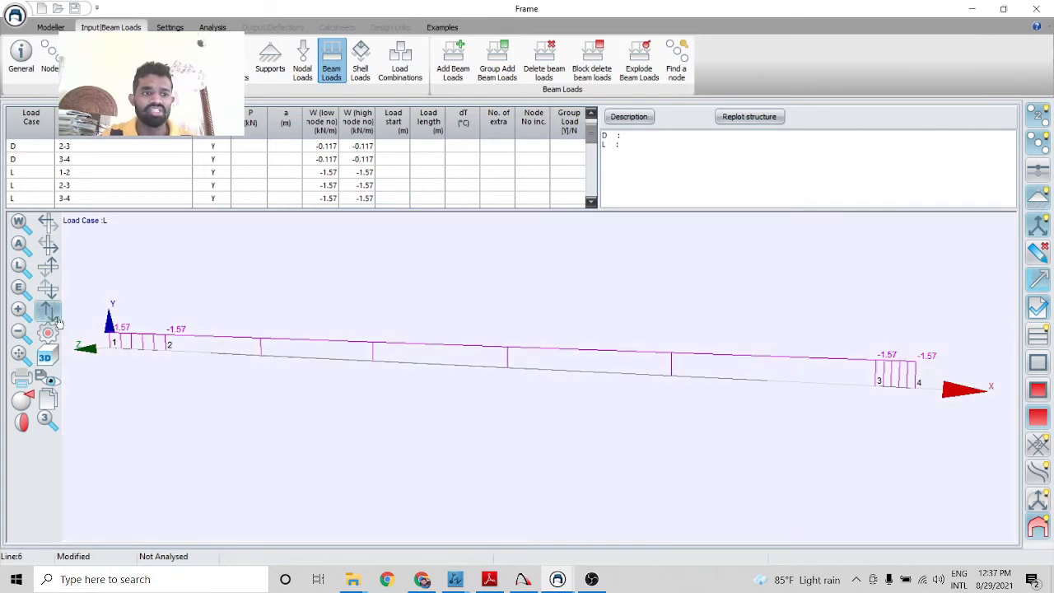
{"action": "left_click_drag", "start_coordinate": [420, 418], "coordinate": [477, 438]}
{"action": "left_click", "coordinate": [35, 160]}
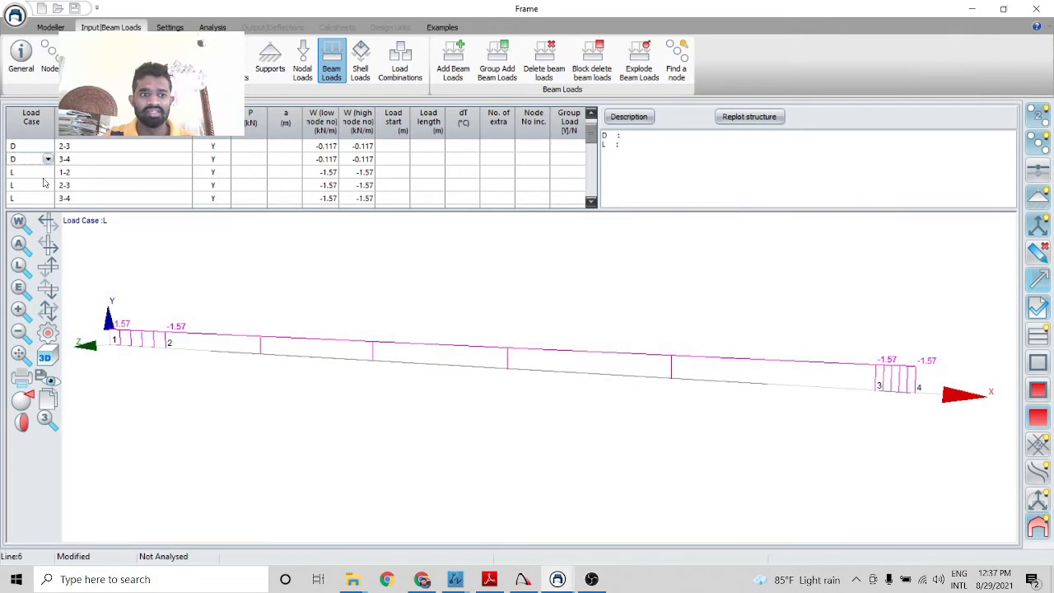
{"action": "left_click", "coordinate": [35, 187]}
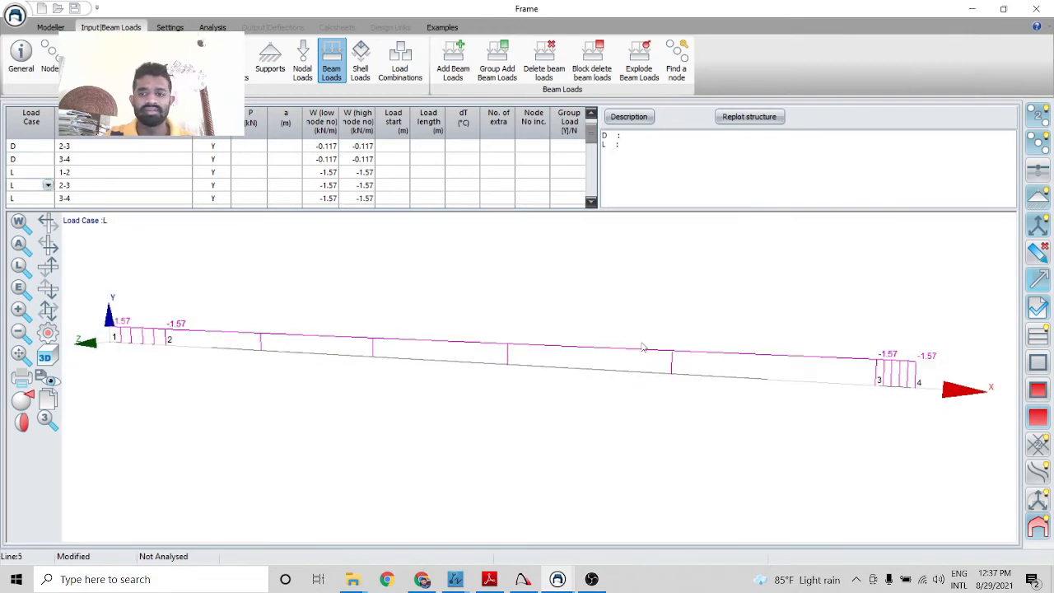
{"action": "left_click", "coordinate": [35, 161]}
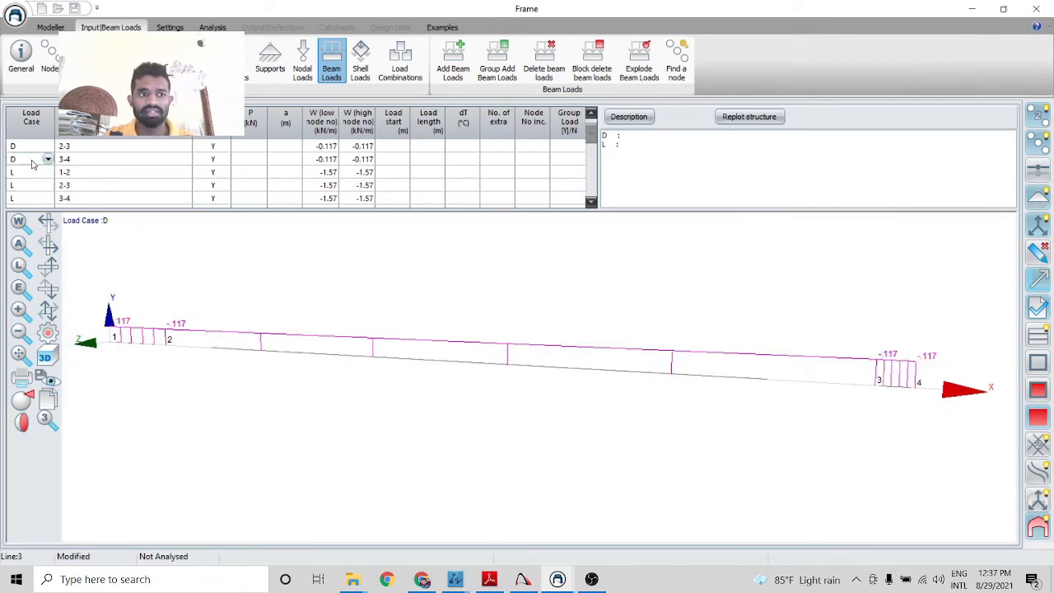
{"action": "left_click", "coordinate": [101, 173]}
{"action": "left_click", "coordinate": [31, 161]}
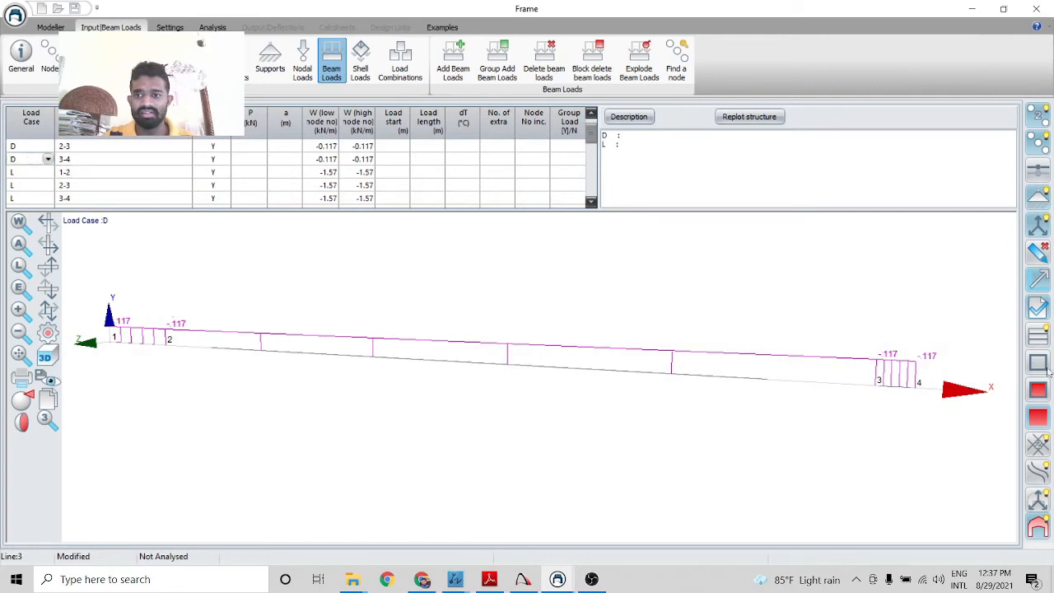
{"action": "left_click", "coordinate": [31, 189]}
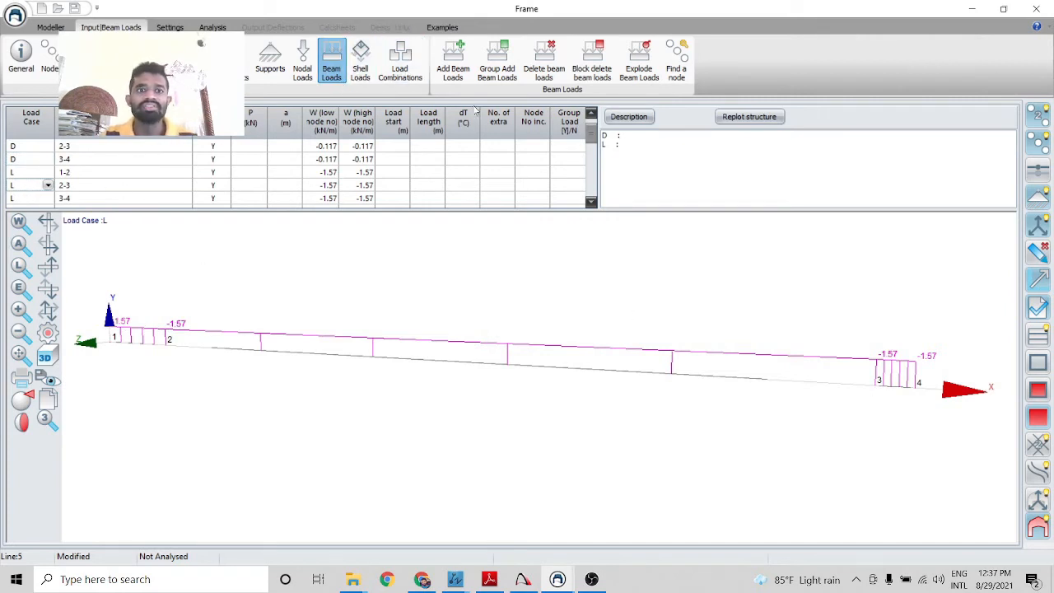
{"action": "left_click", "coordinate": [400, 72]}
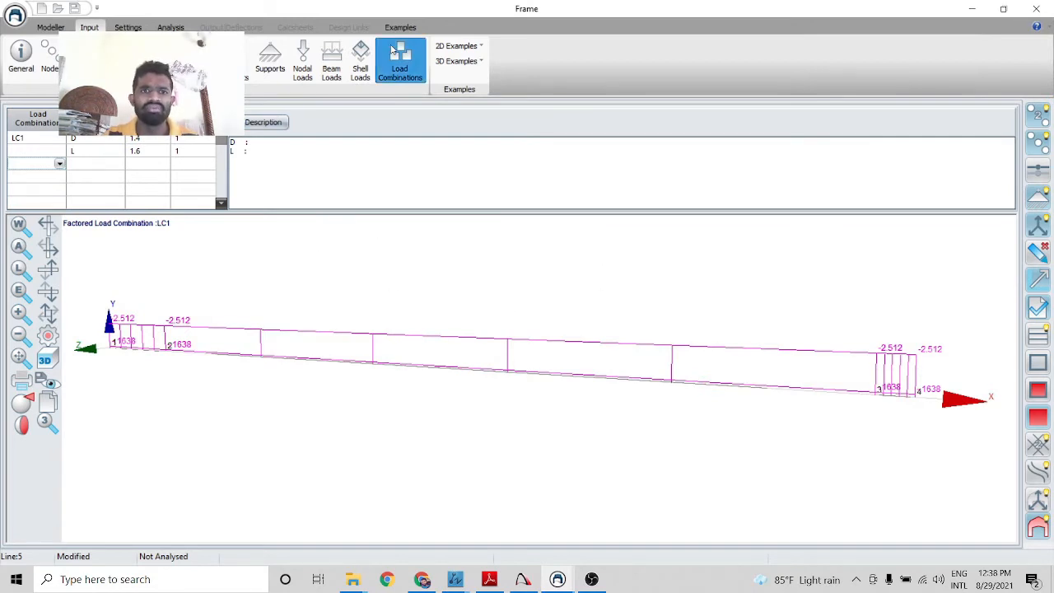
Add the frame's own weight to load case D in the general input settings
{"action": "left_click", "coordinate": [170, 28]}
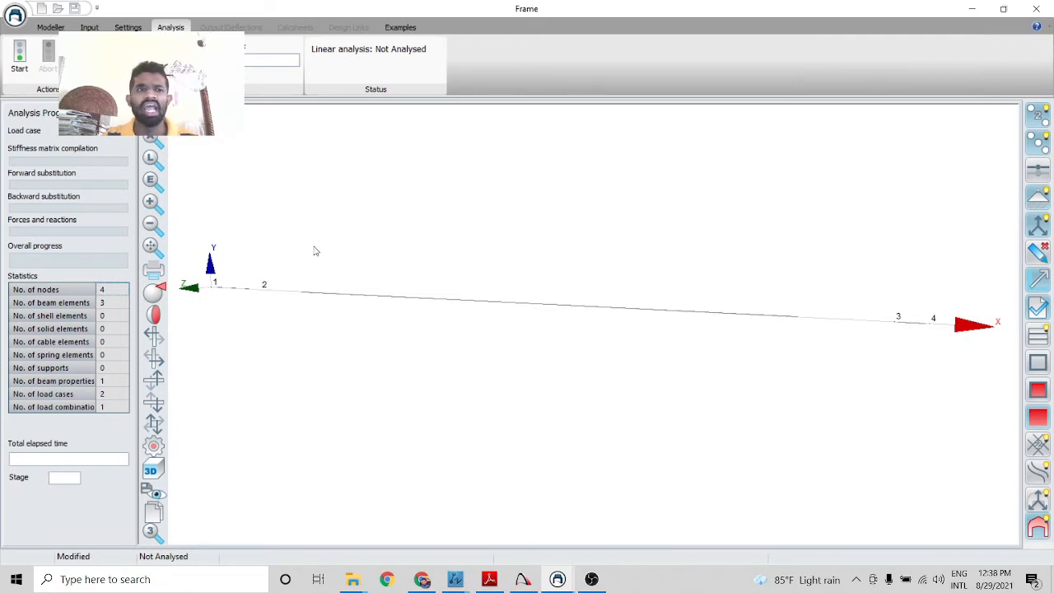
{"action": "left_click", "coordinate": [89, 27]}
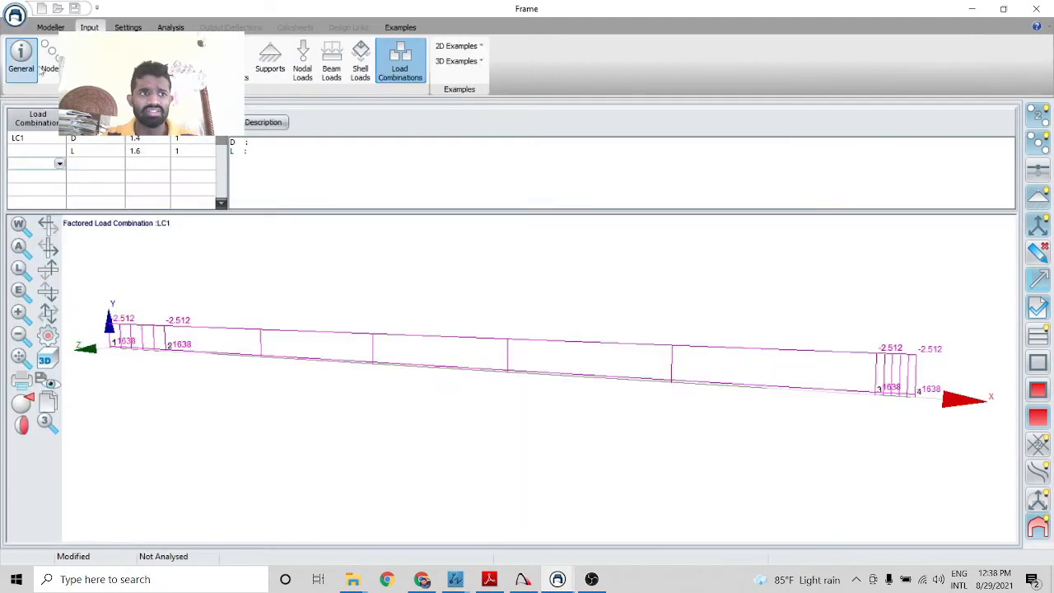
{"action": "left_click", "coordinate": [30, 62]}
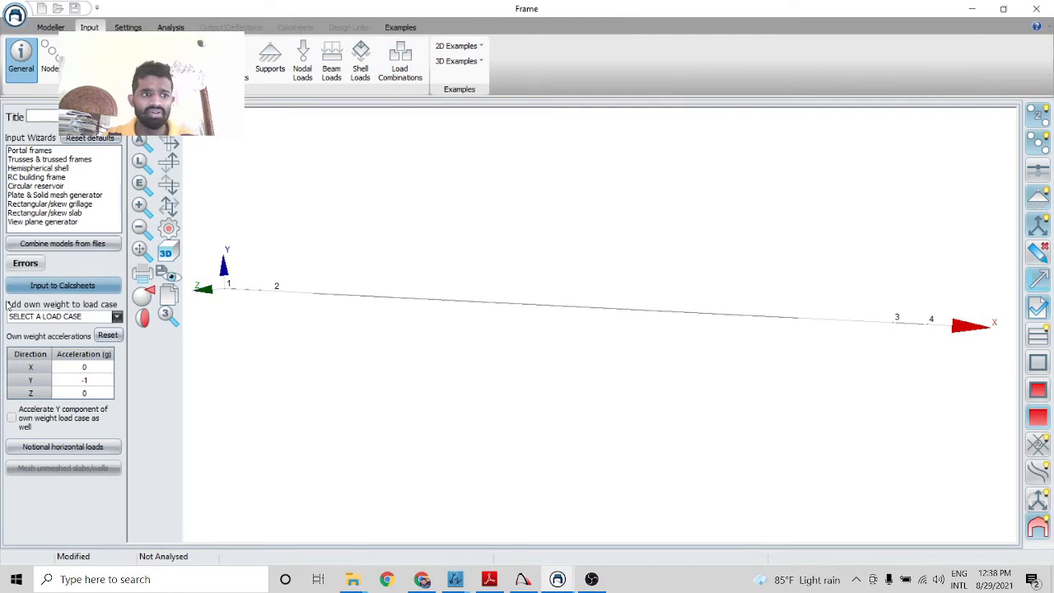
{"action": "left_click", "coordinate": [117, 317]}
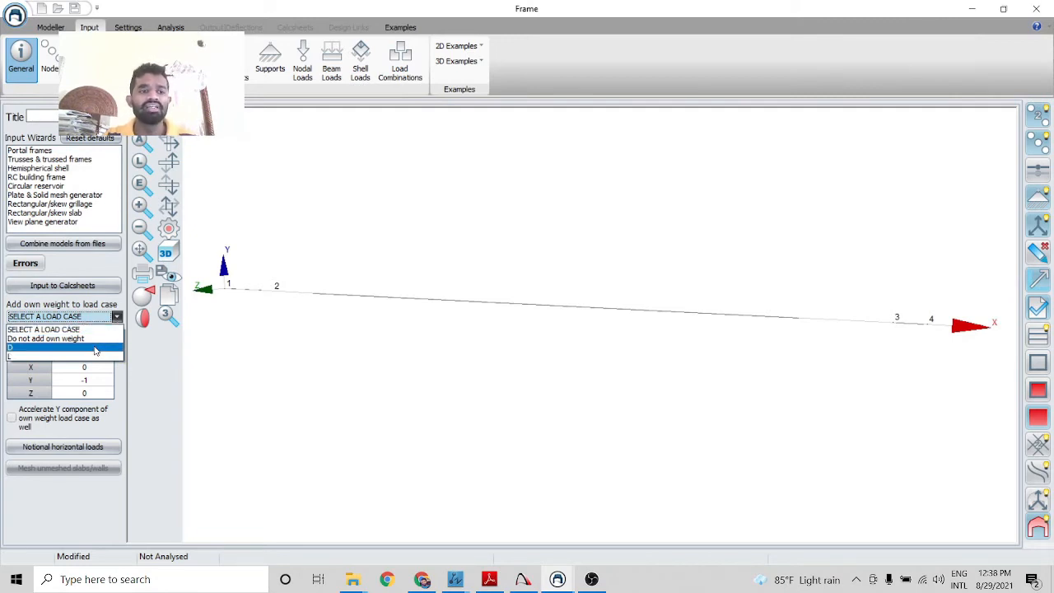
{"action": "left_click", "coordinate": [36, 350]}
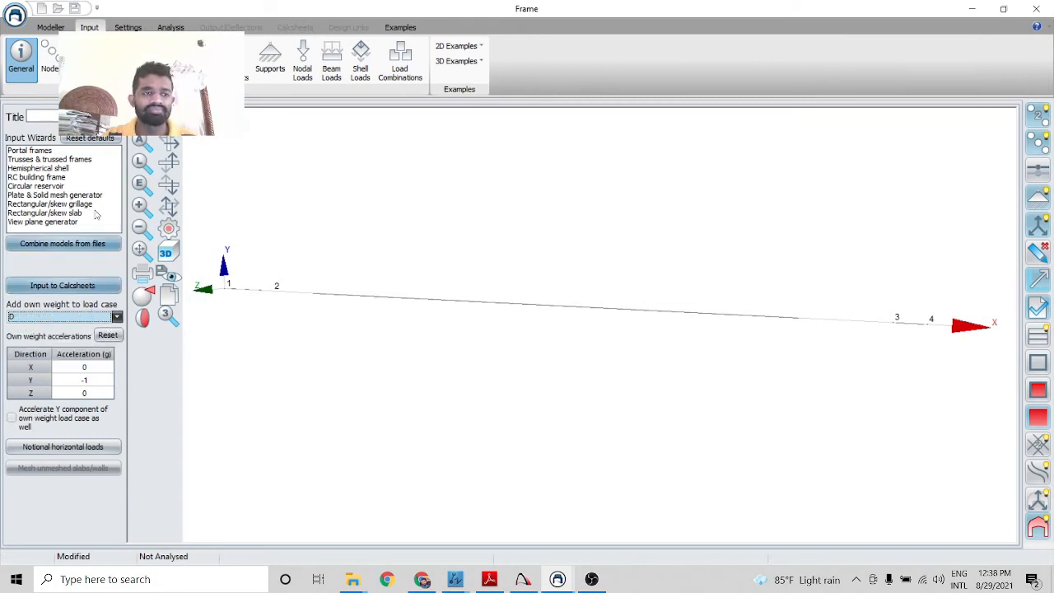
Check load combination LC1 and try to run the linear analysis, declining to continue it
{"action": "left_click", "coordinate": [399, 69]}
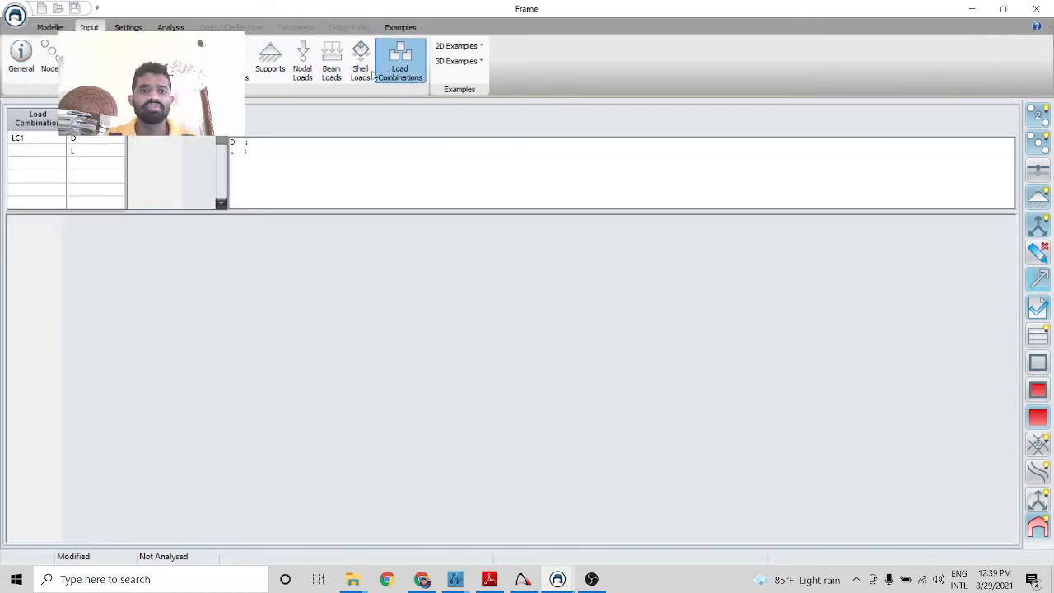
{"action": "left_click", "coordinate": [171, 27]}
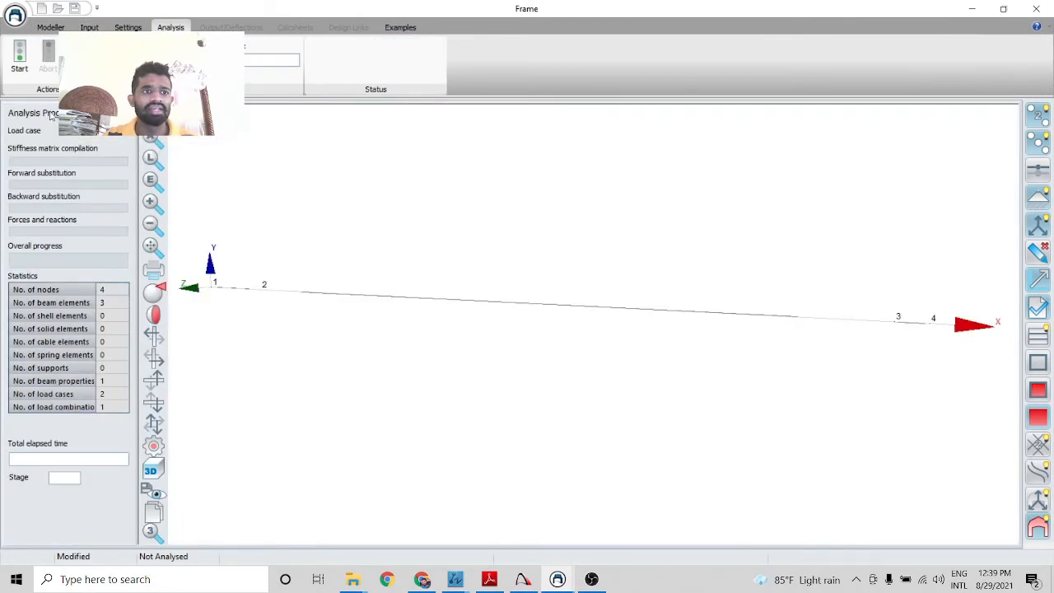
{"action": "left_click", "coordinate": [19, 66]}
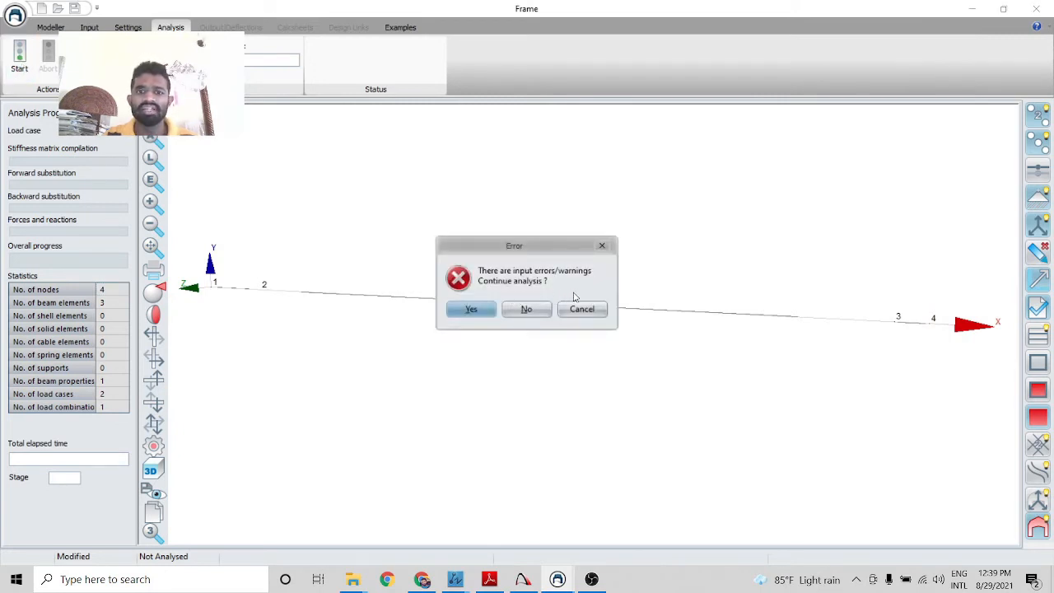
{"action": "left_click", "coordinate": [527, 310]}
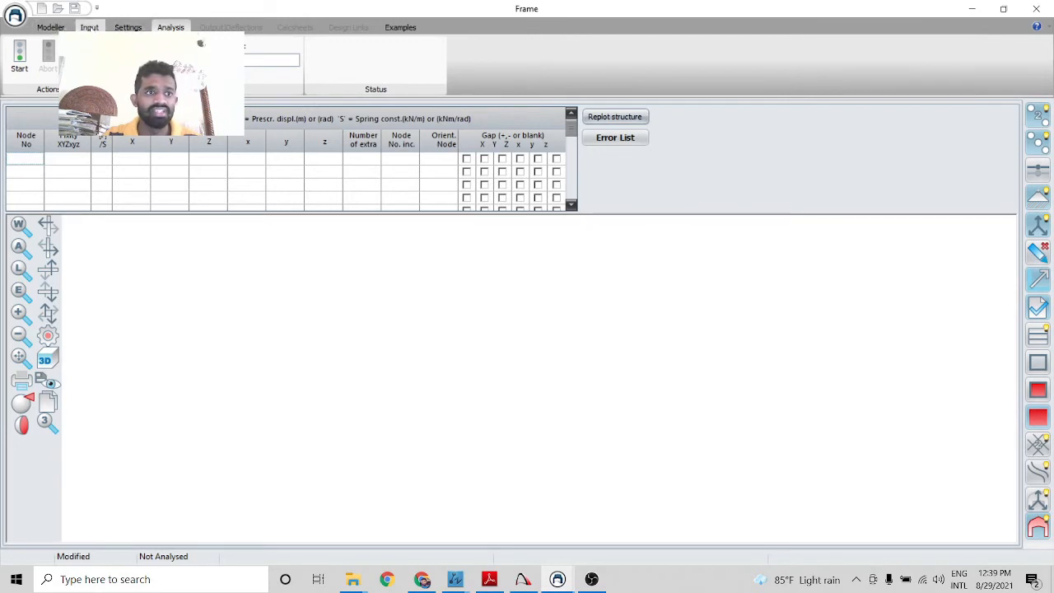
Review the model's general settings, nodes, beams, beam sections, beam loads and load combinations for input errors
{"action": "left_click", "coordinate": [89, 27]}
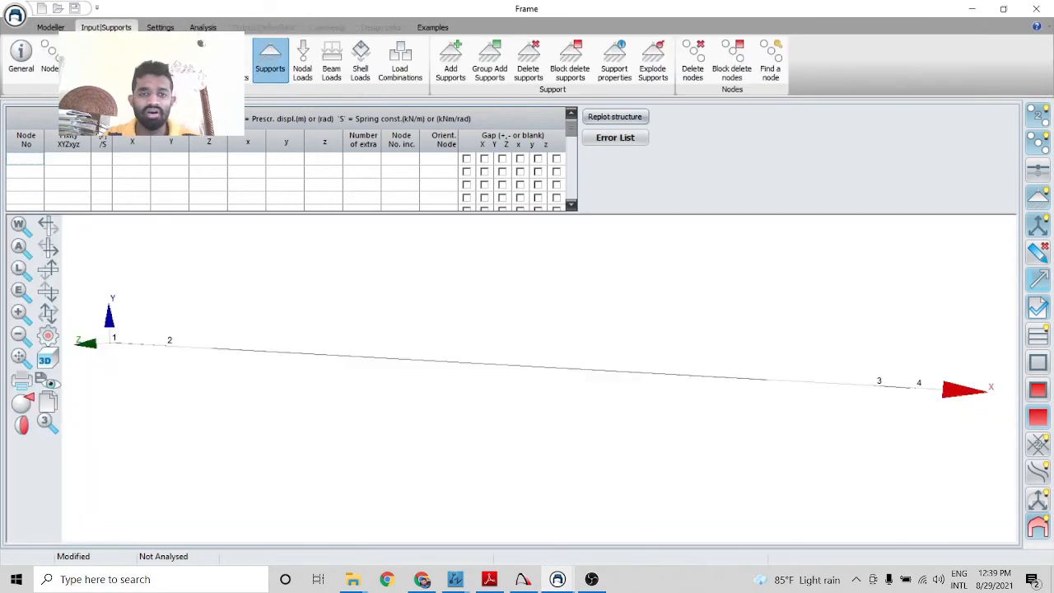
{"action": "left_click", "coordinate": [11, 67]}
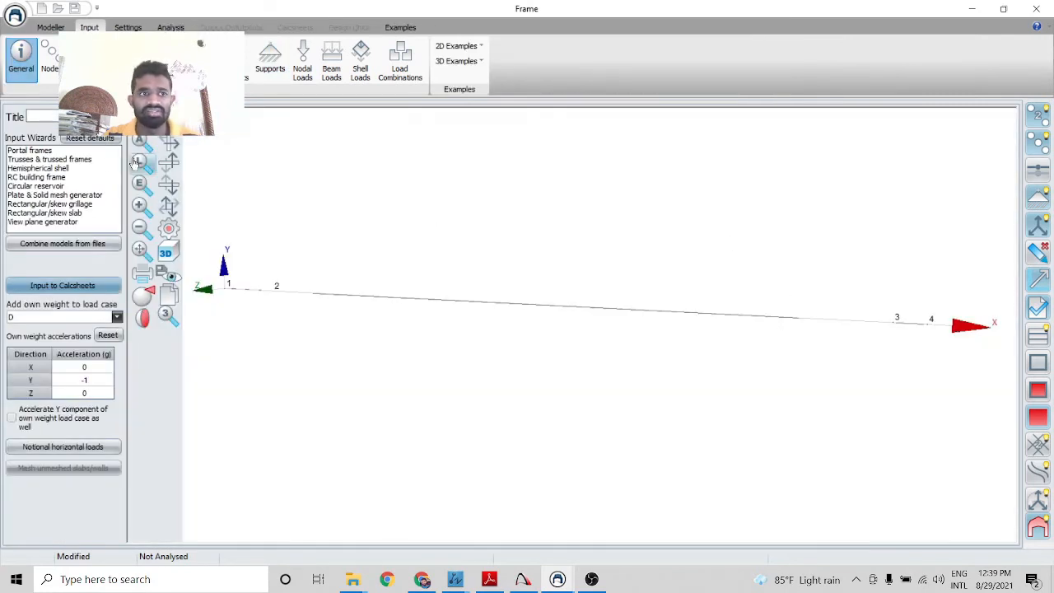
{"action": "left_click", "coordinate": [51, 65]}
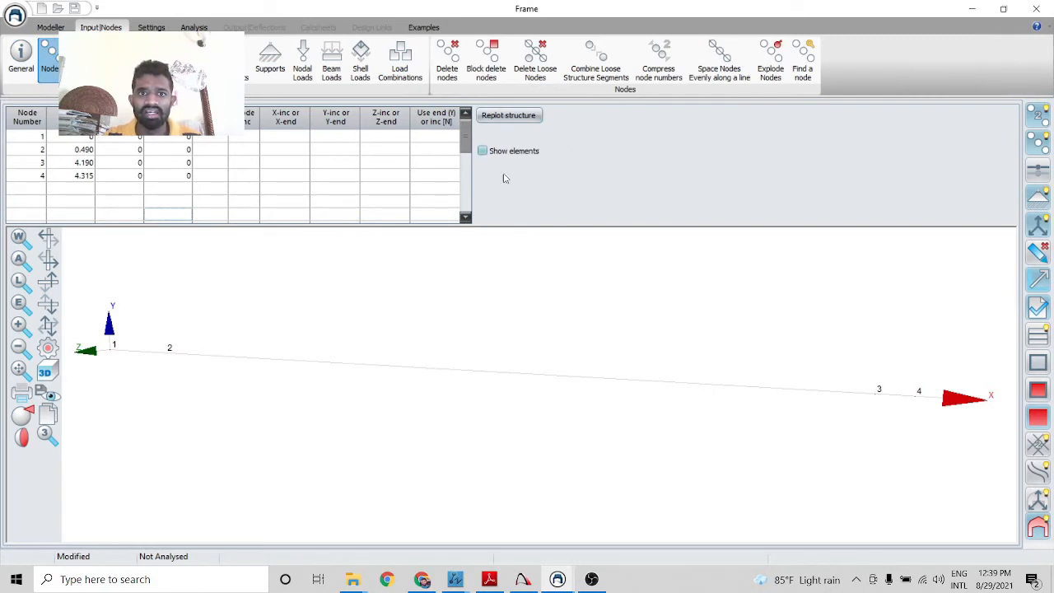
{"action": "left_click", "coordinate": [77, 61]}
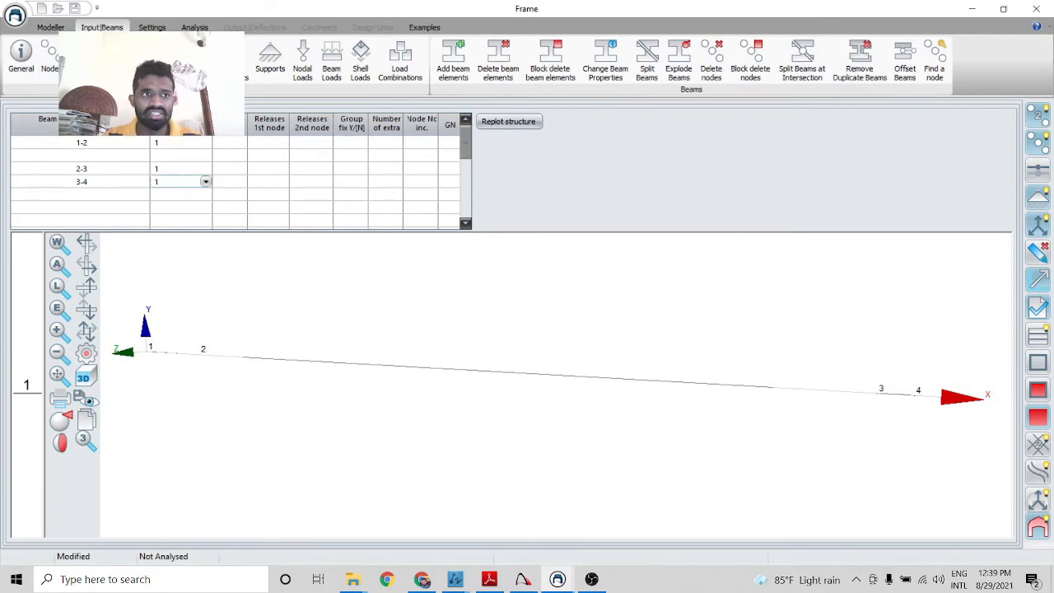
{"action": "left_click", "coordinate": [107, 62]}
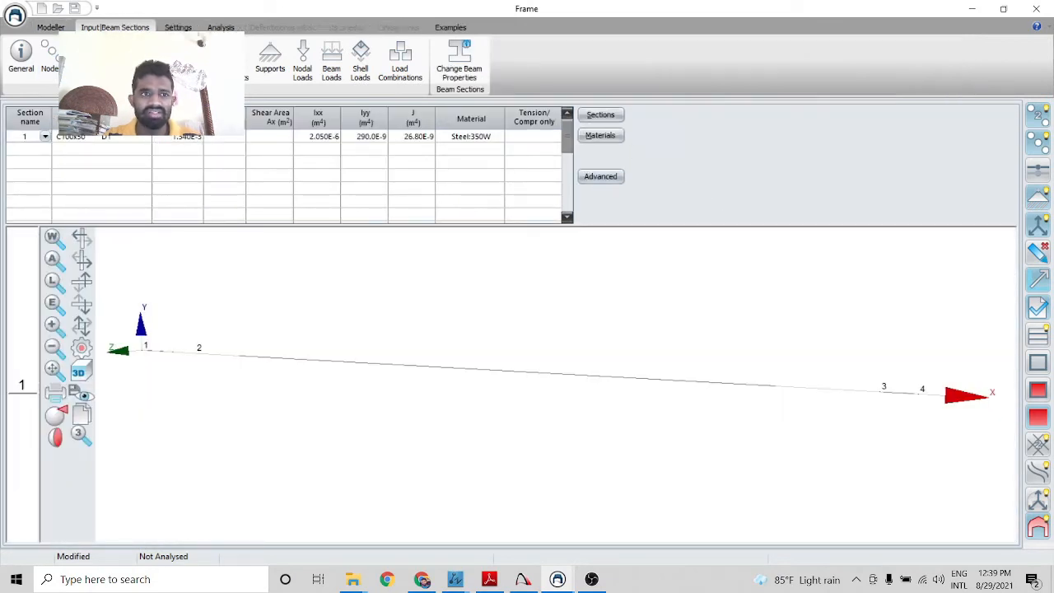
{"action": "left_click", "coordinate": [331, 74]}
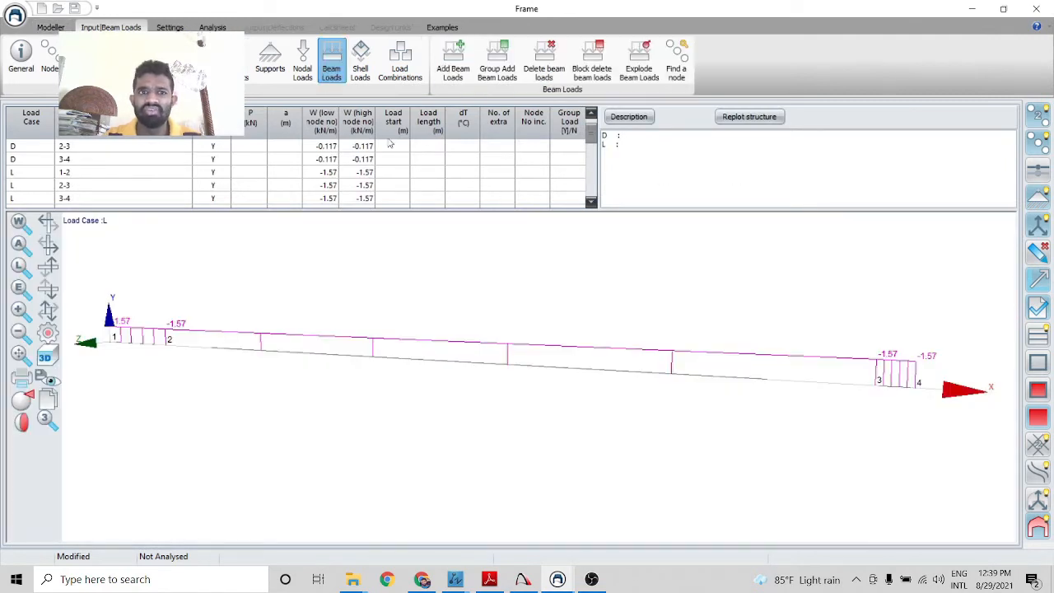
{"action": "left_click", "coordinate": [409, 70]}
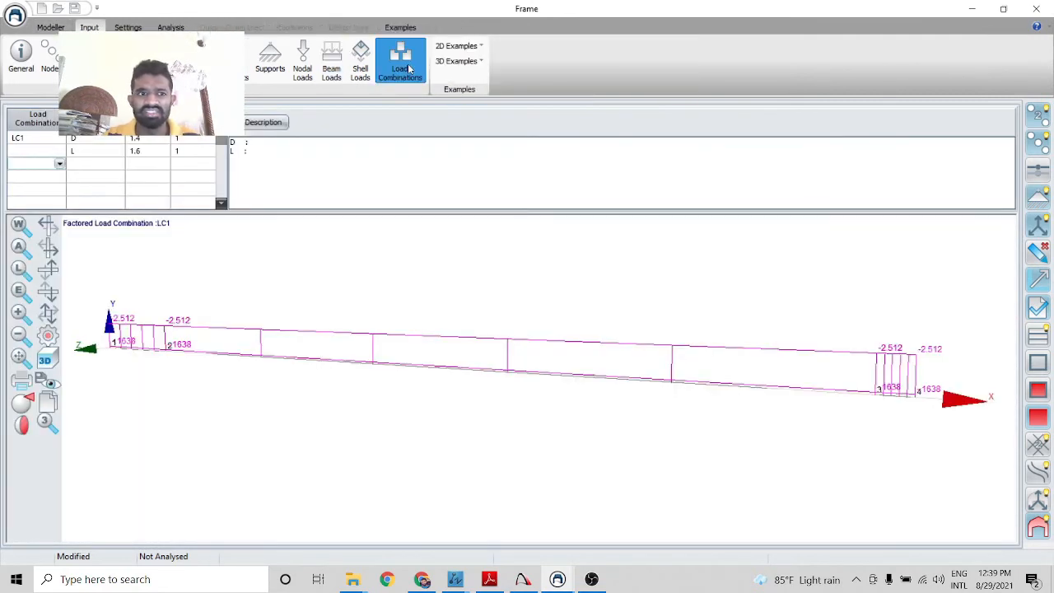
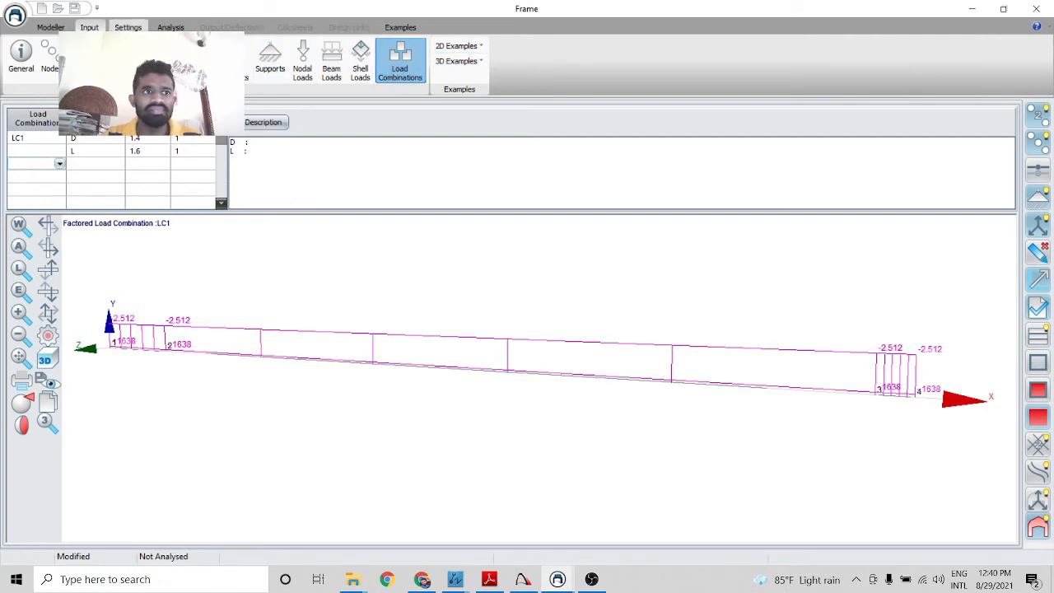
Set the analysis domain to XY Plane (Plane Frame) and accept the switch from full 3D to 2D
{"action": "left_click", "coordinate": [128, 27]}
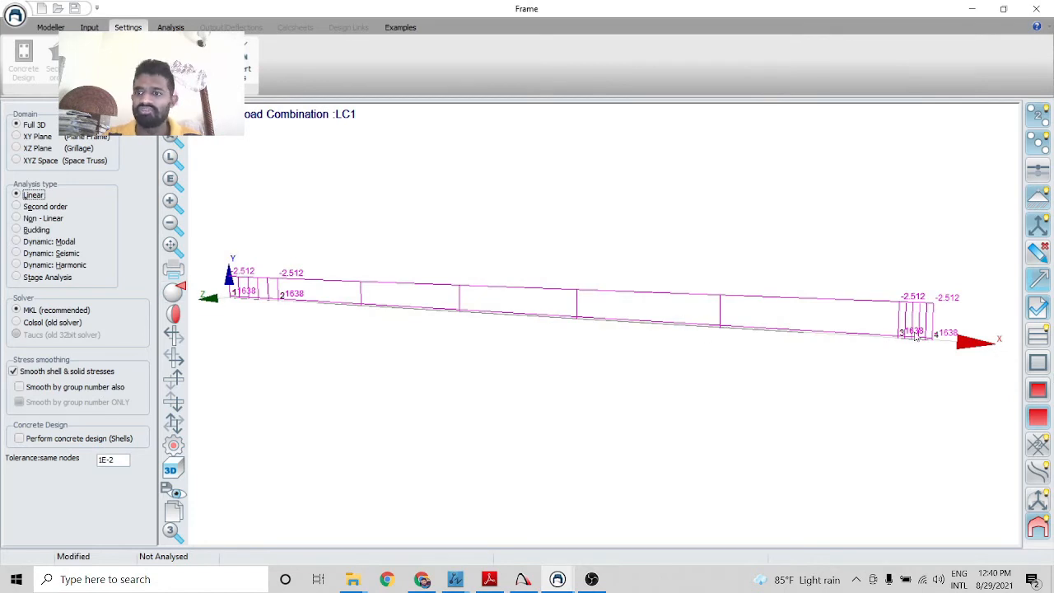
{"action": "left_click", "coordinate": [30, 139]}
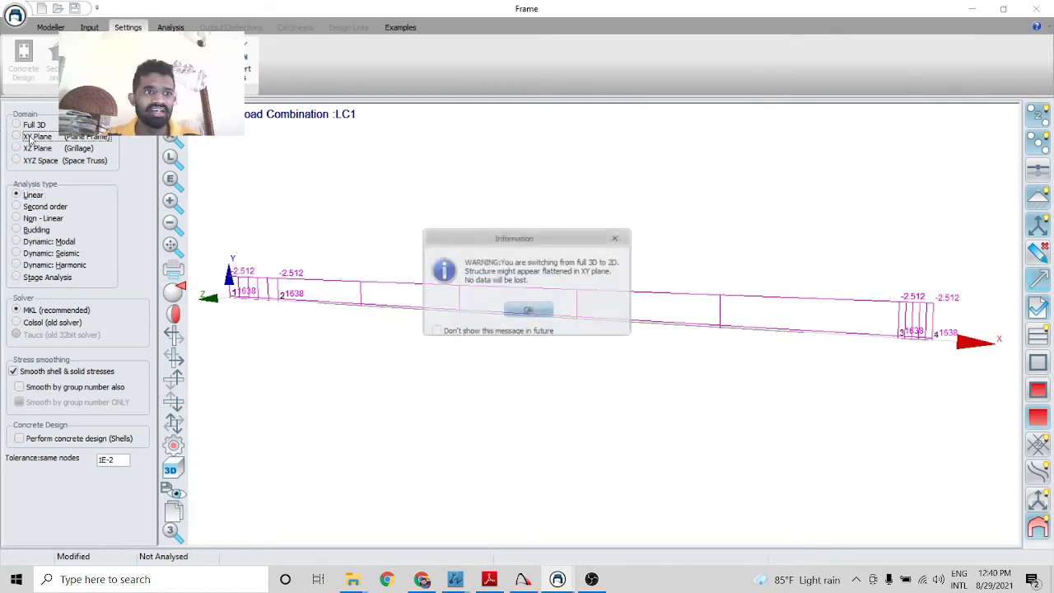
{"action": "left_click", "coordinate": [531, 313]}
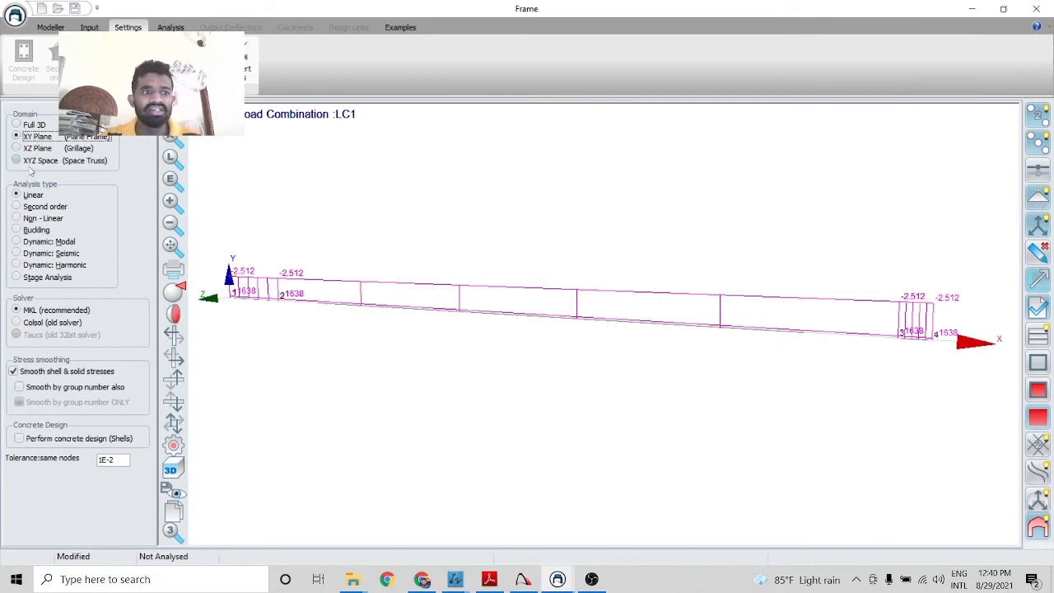
Try to run the analysis again as an XY plane frame, declining to continue it
{"action": "left_click", "coordinate": [170, 27]}
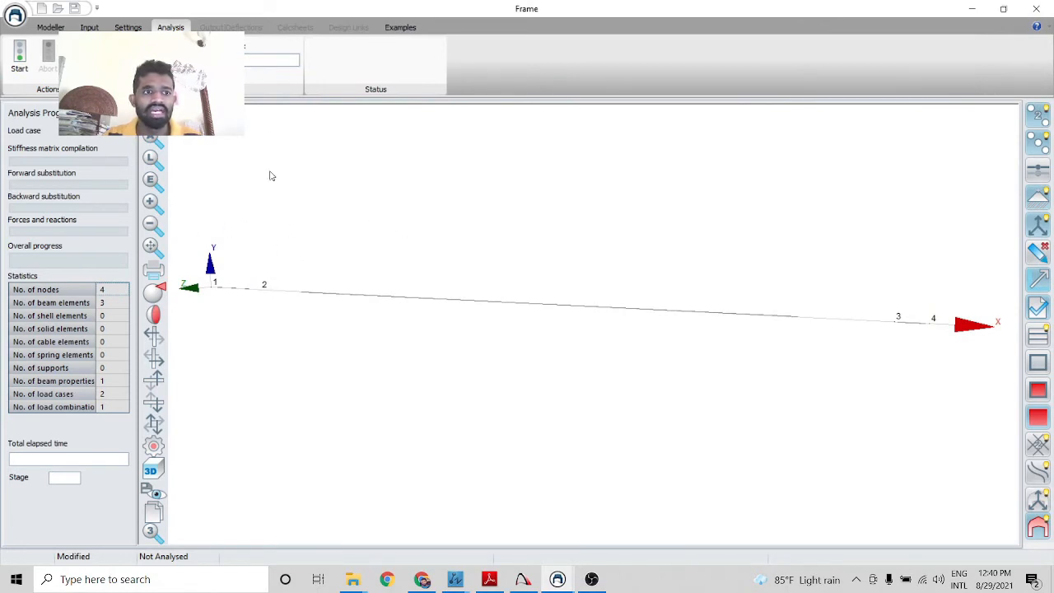
{"action": "left_click", "coordinate": [17, 60]}
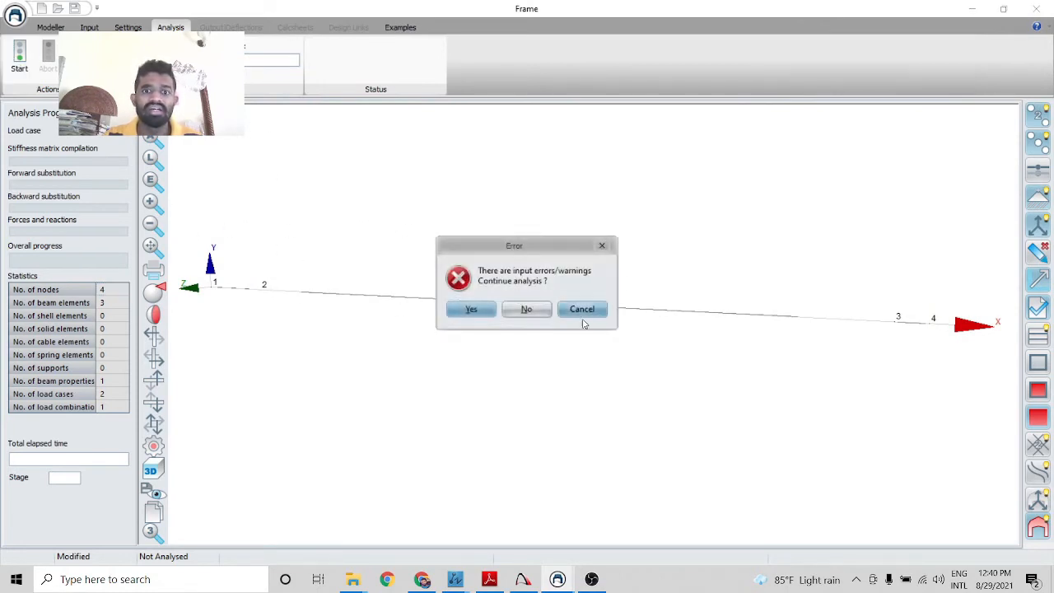
{"action": "left_click", "coordinate": [537, 312]}
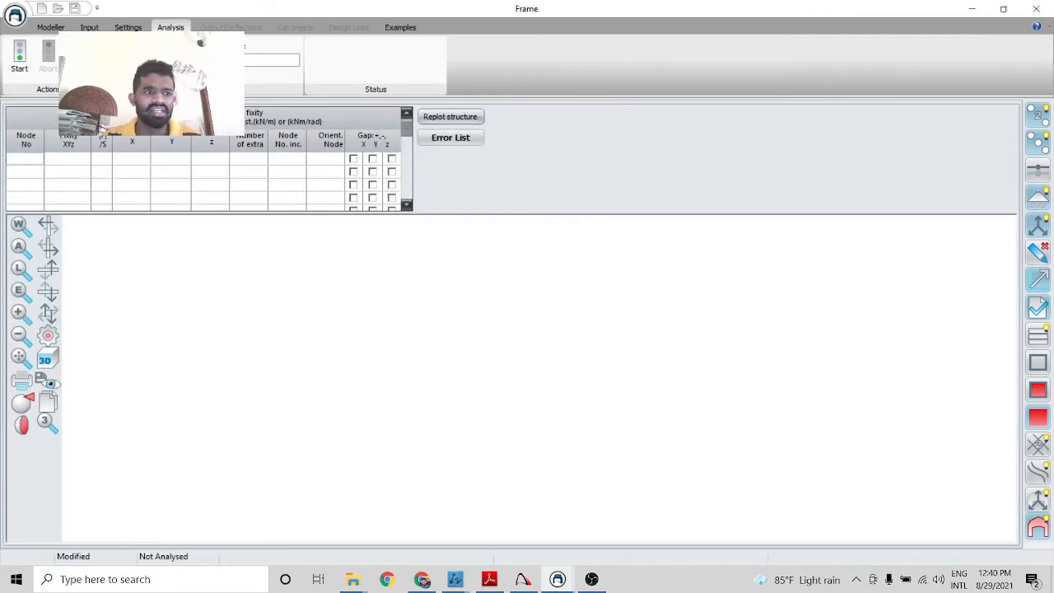
Examine the nodal loads table and the beam load entries of load cases D and L
{"action": "left_click", "coordinate": [93, 27]}
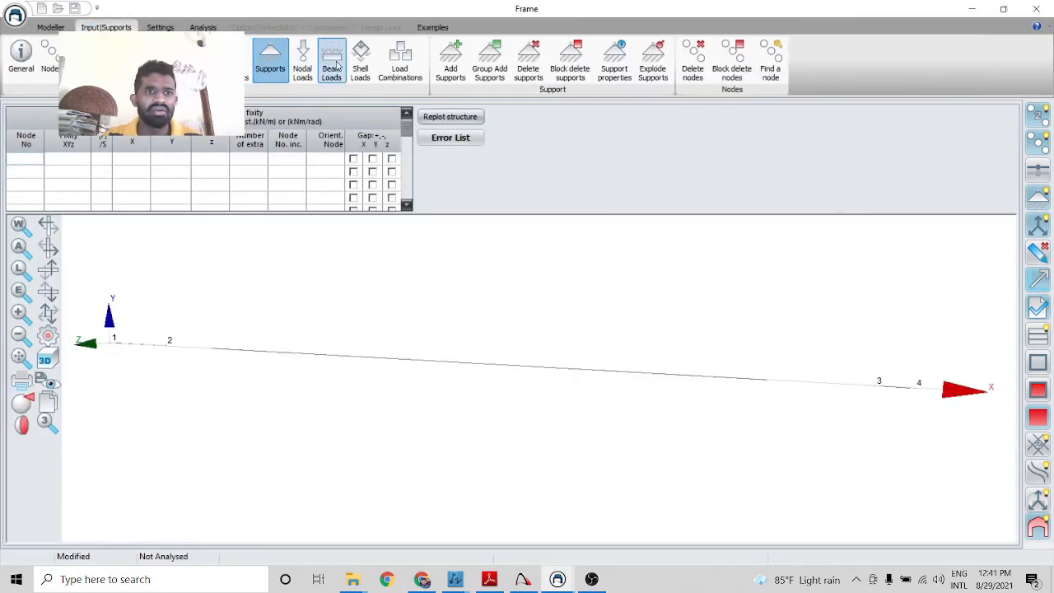
{"action": "left_click", "coordinate": [302, 71]}
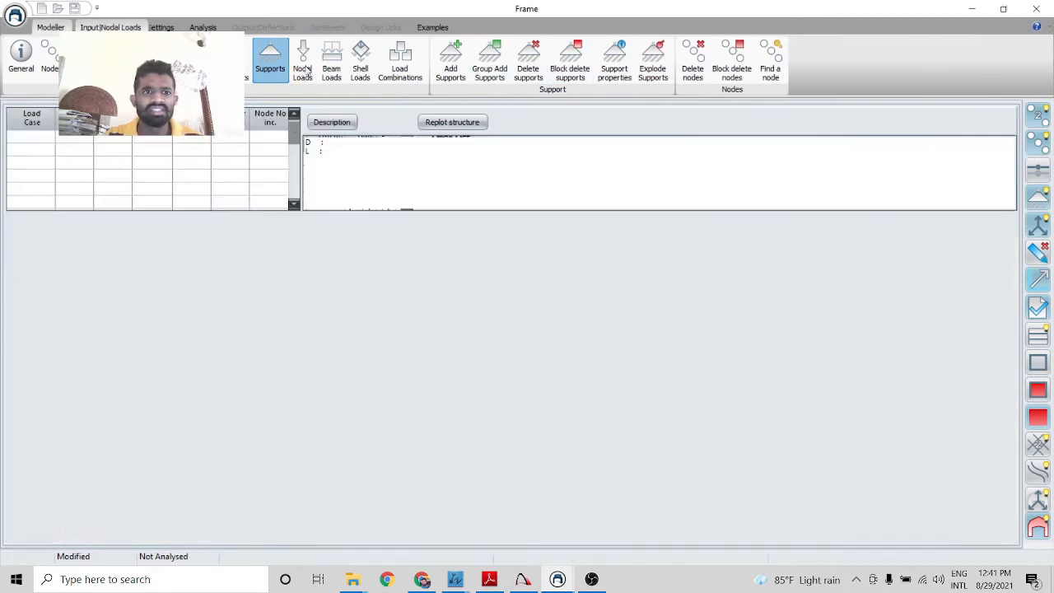
{"action": "left_click", "coordinate": [333, 72]}
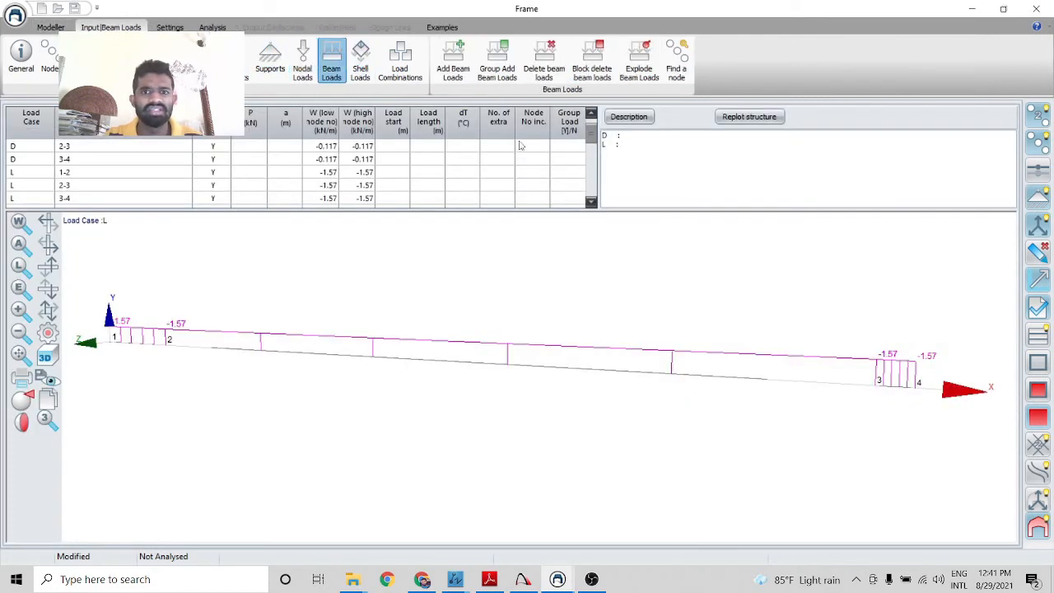
{"action": "scroll", "coordinate": [525, 181], "scroll_direction": "down", "scroll_amount": 2}
{"action": "scroll", "coordinate": [537, 144], "scroll_direction": "up", "scroll_amount": 1}
{"action": "scroll", "coordinate": [535, 144], "scroll_direction": "up", "scroll_amount": 1}
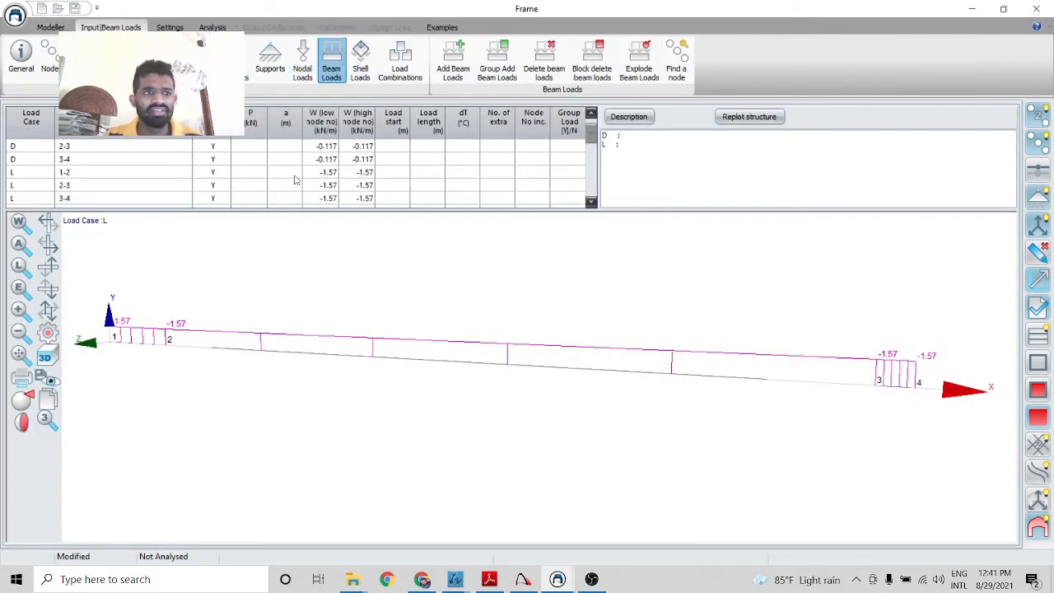
Add a support at node 2 with XY fixity
{"action": "left_click", "coordinate": [275, 72]}
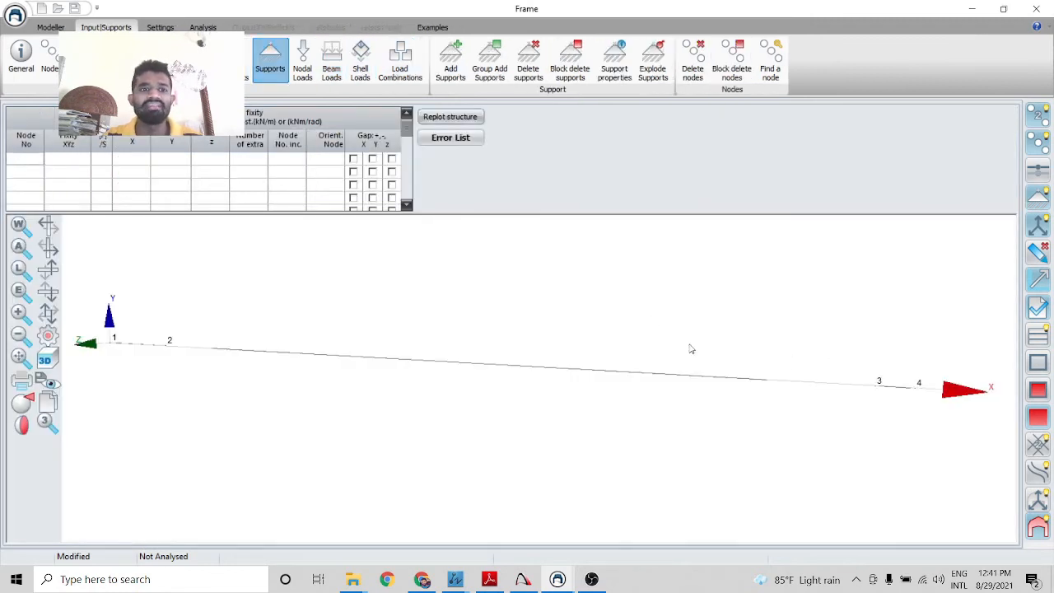
{"action": "mouse_move", "coordinate": [169, 351]}
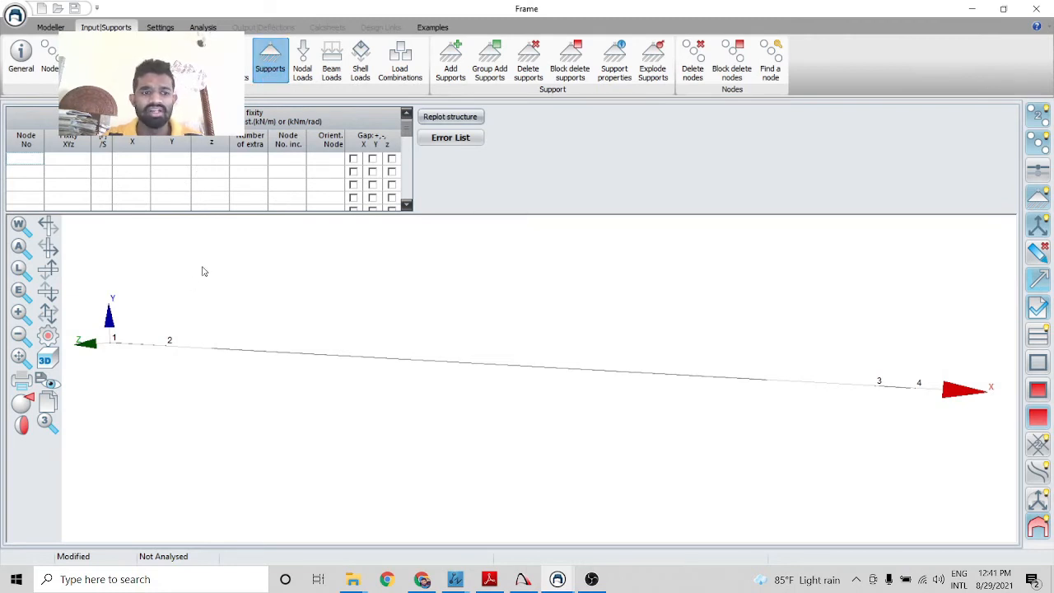
{"action": "left_click", "coordinate": [29, 160]}
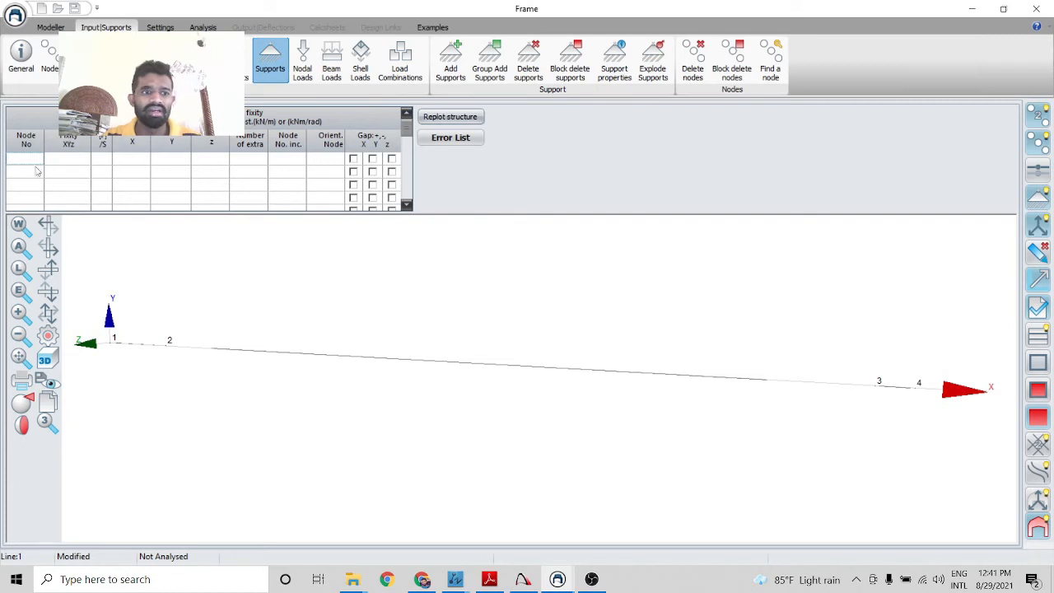
{"action": "left_click", "coordinate": [163, 352]}
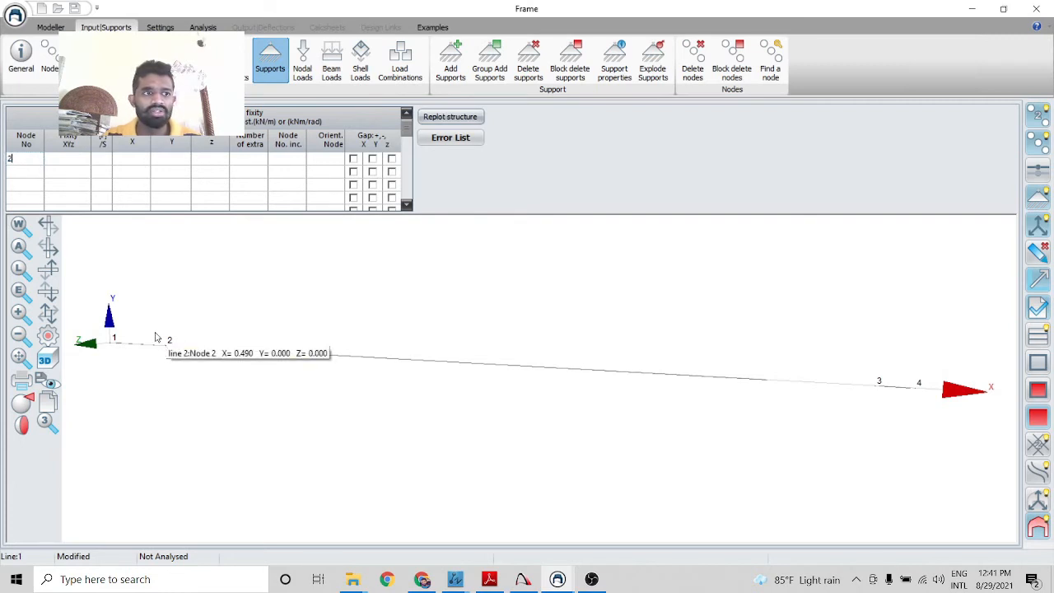
{"action": "left_click", "coordinate": [85, 162]}
{"action": "left_click", "coordinate": [85, 161]}
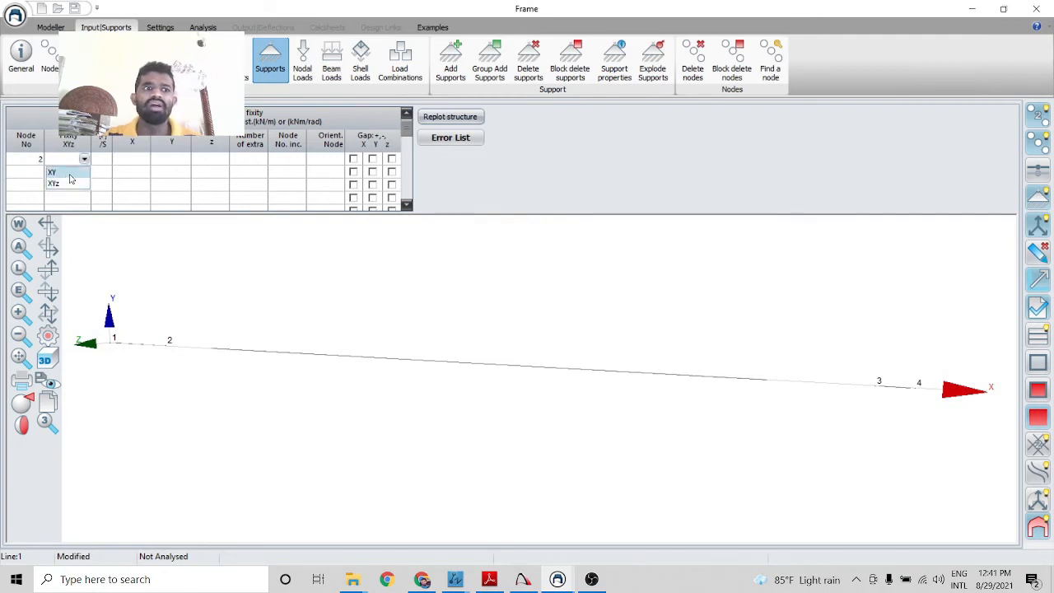
{"action": "left_click", "coordinate": [71, 175]}
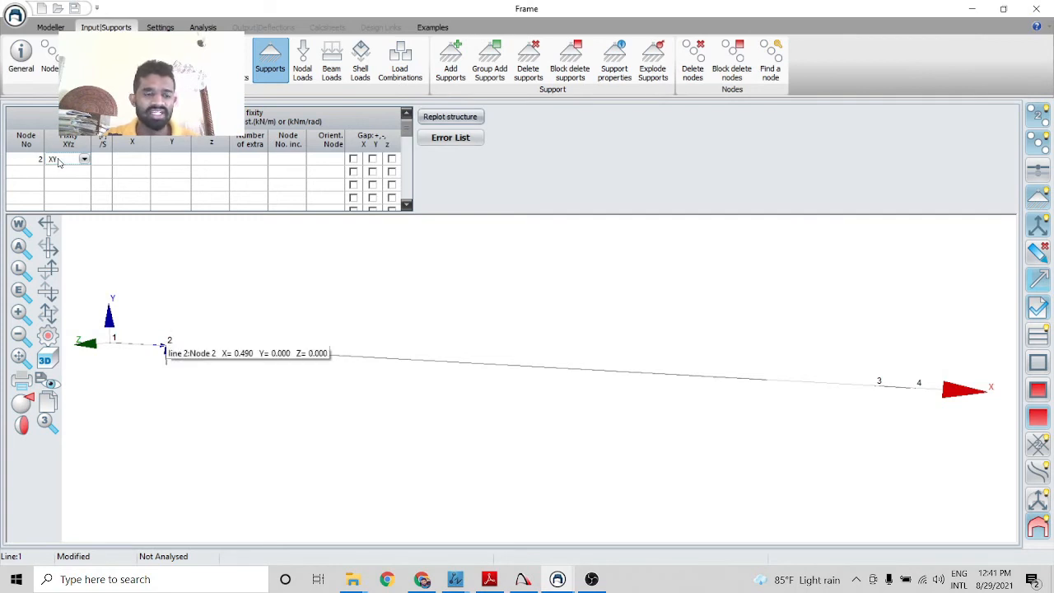
{"action": "left_click", "coordinate": [84, 159]}
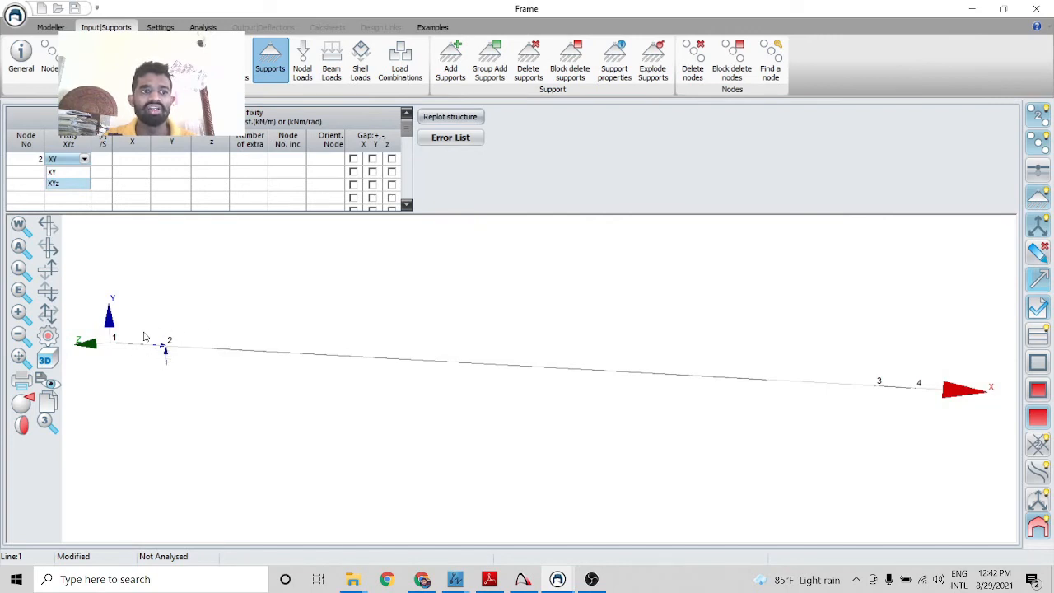
{"action": "left_click", "coordinate": [68, 164]}
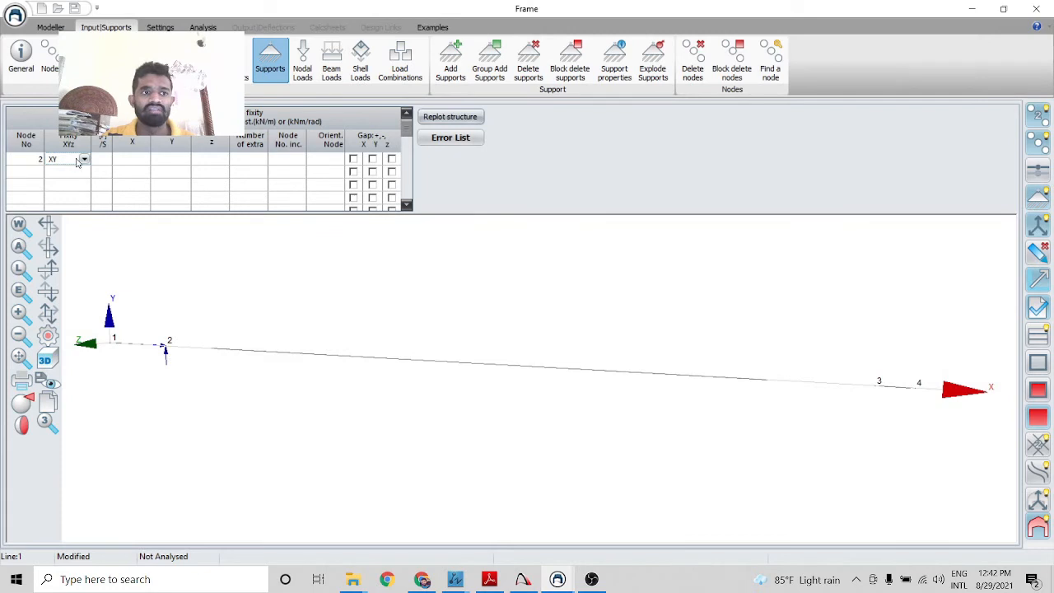
Add a support at node 3 with XY fixity
{"action": "mouse_move", "coordinate": [164, 348]}
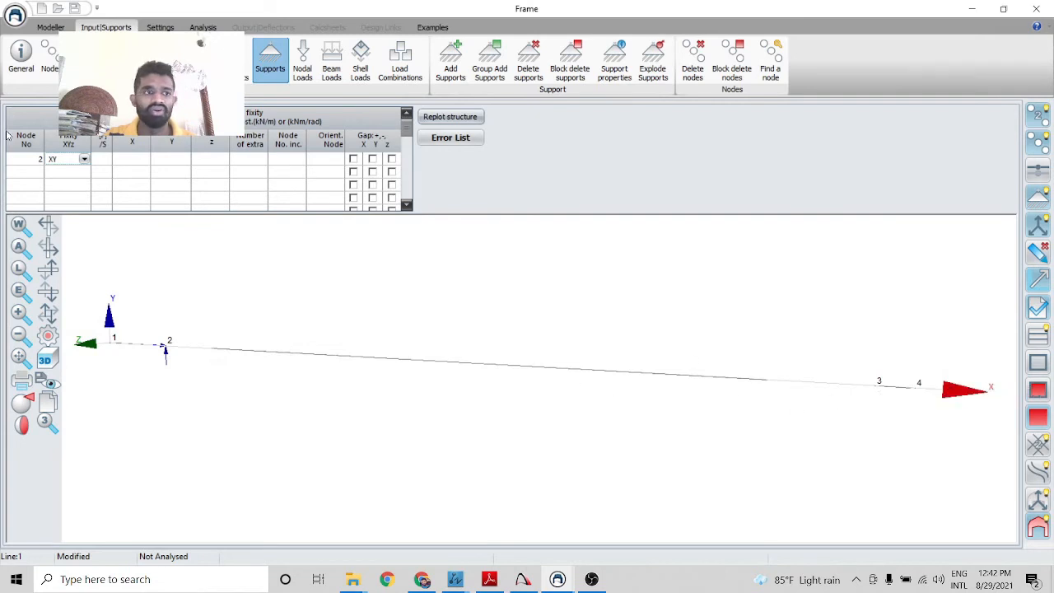
{"action": "left_click", "coordinate": [41, 174]}
{"action": "type", "text": "3"}
{"action": "left_click", "coordinate": [63, 173]}
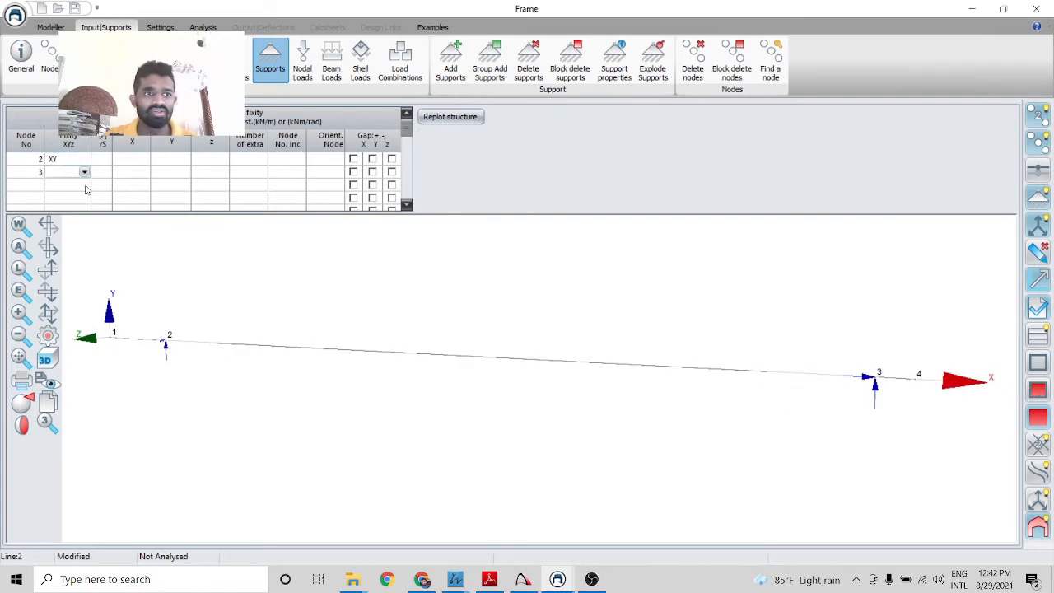
{"action": "left_click", "coordinate": [84, 173]}
{"action": "left_click", "coordinate": [70, 186]}
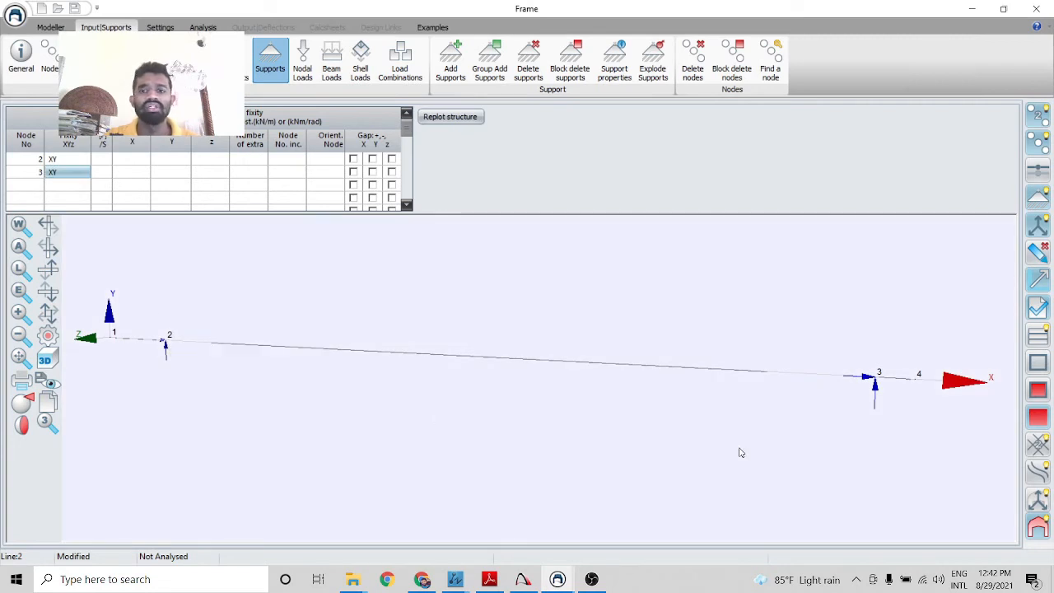
Run the frame analysis and inspect the deflected shape of the bar
{"action": "left_click", "coordinate": [401, 64]}
{"action": "left_click", "coordinate": [170, 28]}
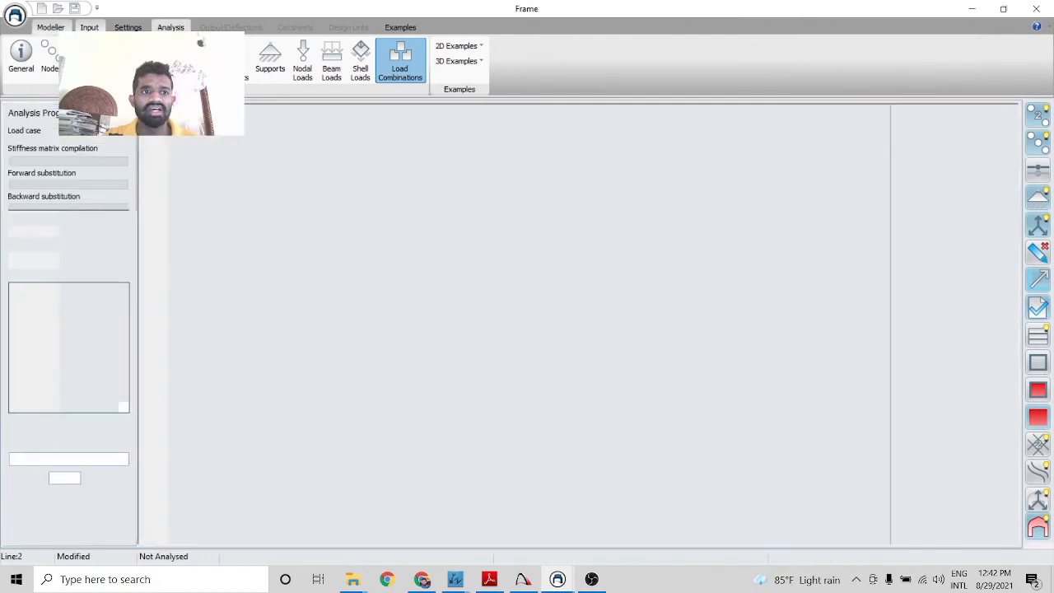
{"action": "left_click", "coordinate": [19, 56]}
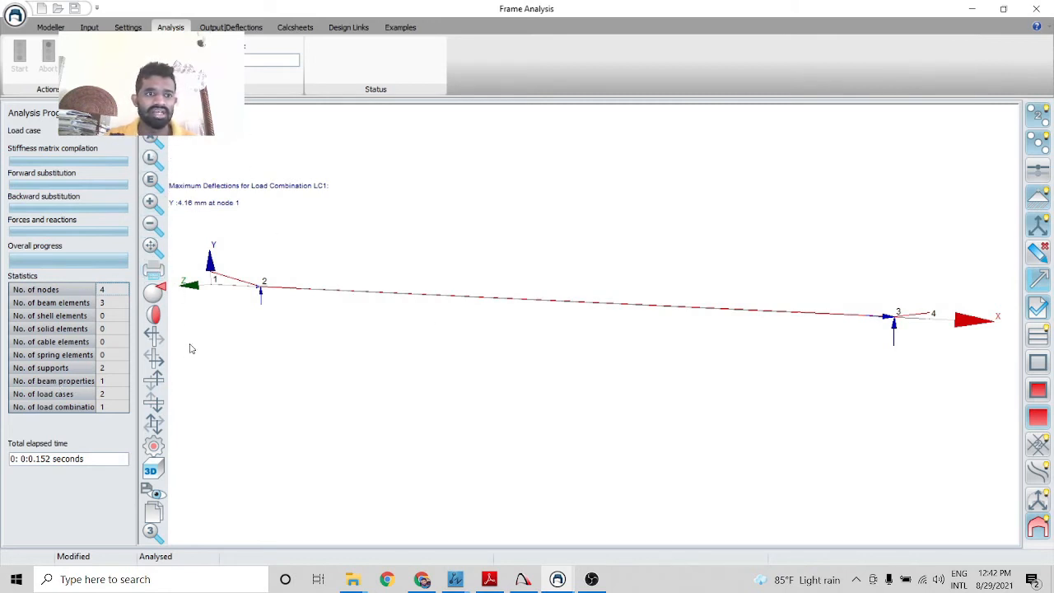
{"action": "left_click", "coordinate": [154, 424]}
{"action": "left_click_drag", "start_coordinate": [500, 421], "coordinate": [321, 398]}
{"action": "left_click_drag", "start_coordinate": [349, 404], "coordinate": [357, 407]}
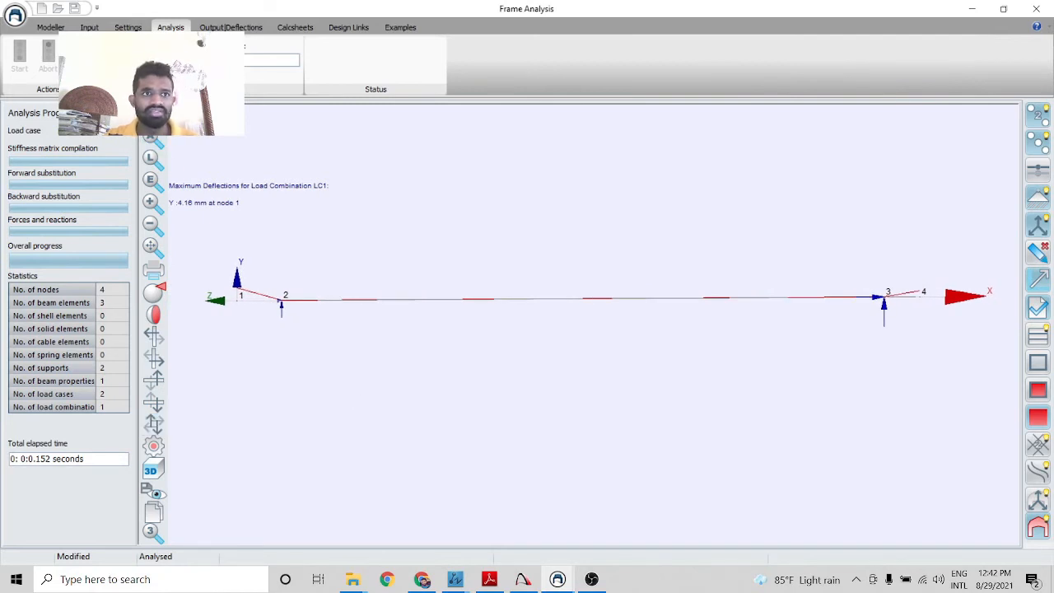
View the deflection output and request the beam envelope for load combination LC1
{"action": "left_click", "coordinate": [206, 30]}
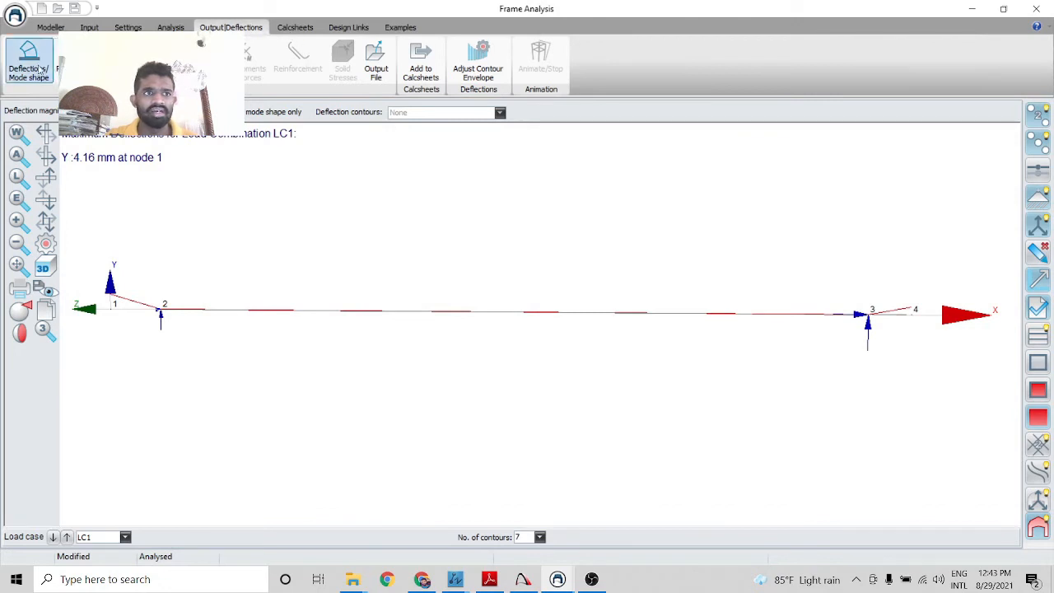
{"action": "left_click", "coordinate": [148, 62]}
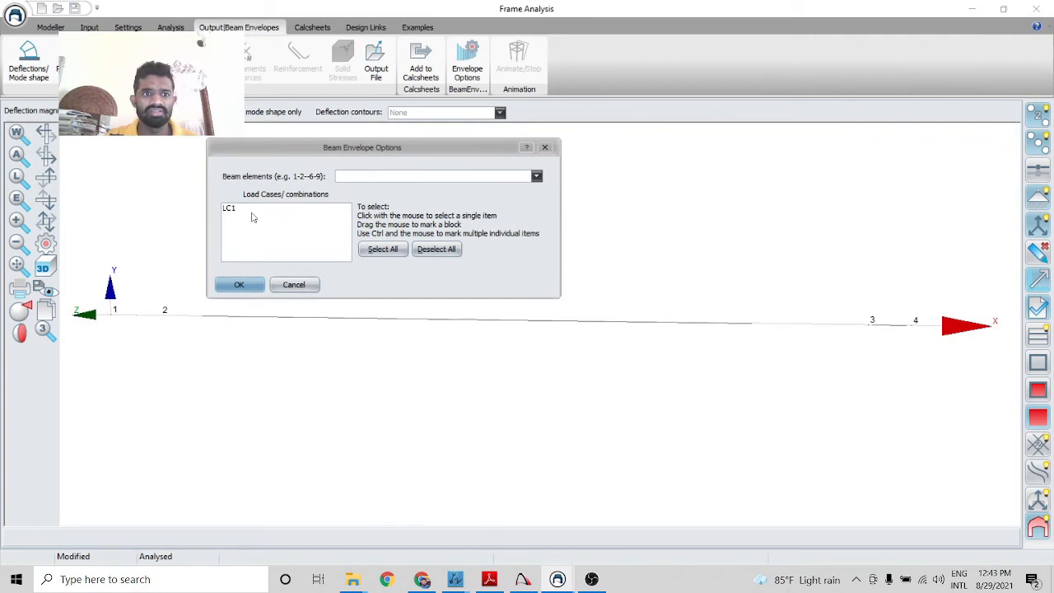
{"action": "left_click", "coordinate": [233, 210]}
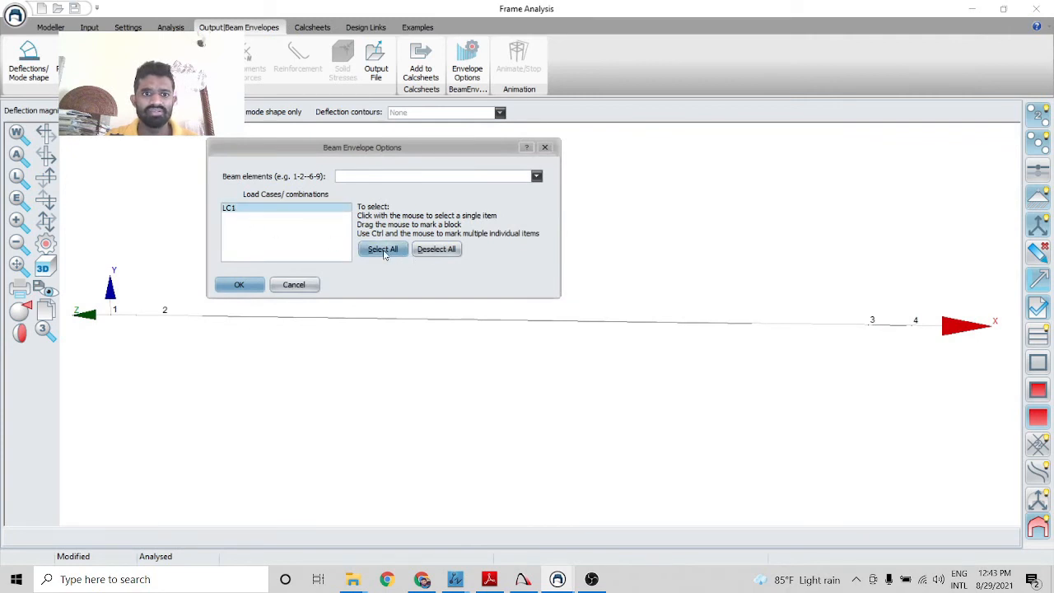
{"action": "left_click", "coordinate": [251, 286]}
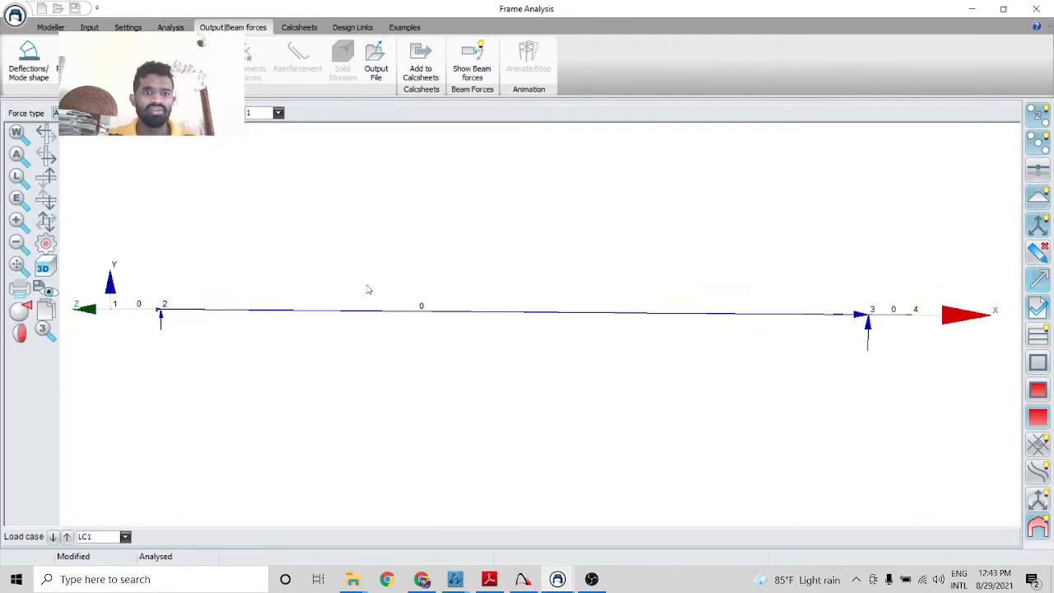
View the X moment, Y shear and axial force diagrams of the beams for load combination LC1
{"action": "left_click", "coordinate": [159, 113]}
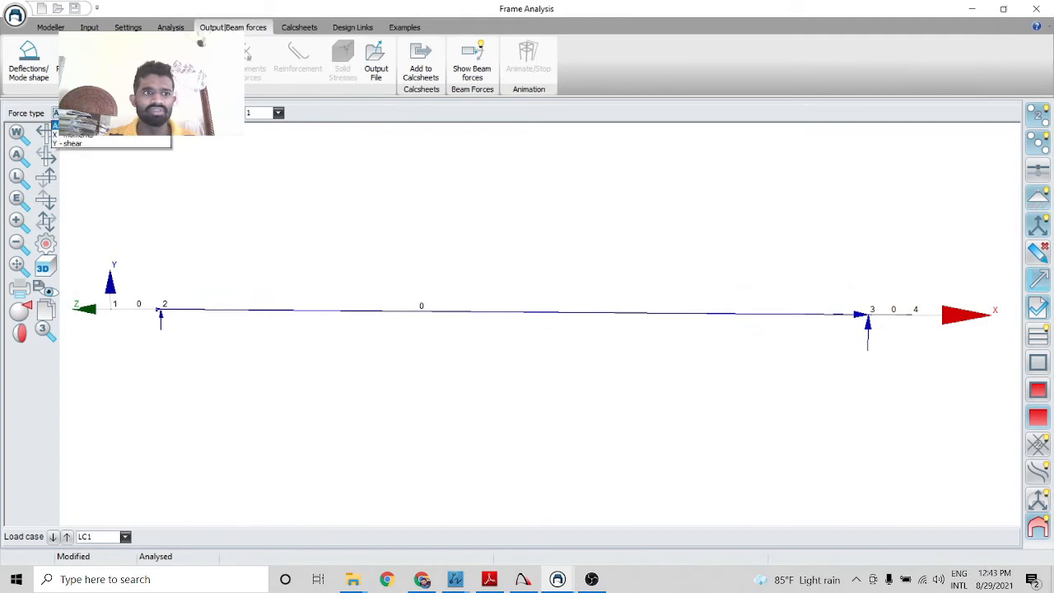
{"action": "left_click", "coordinate": [161, 145]}
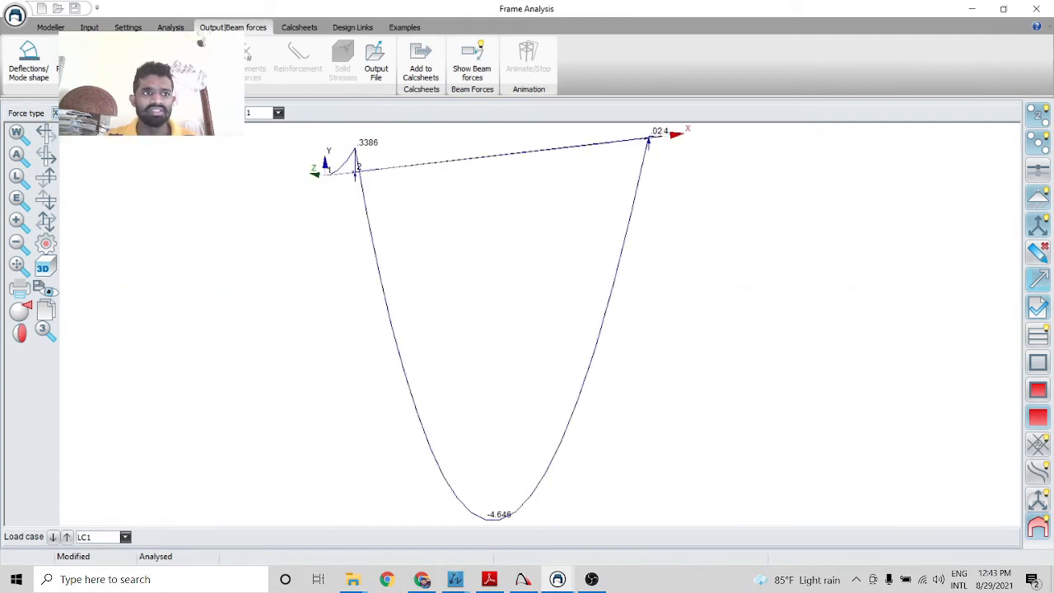
{"action": "left_click", "coordinate": [159, 112]}
{"action": "left_click", "coordinate": [139, 142]}
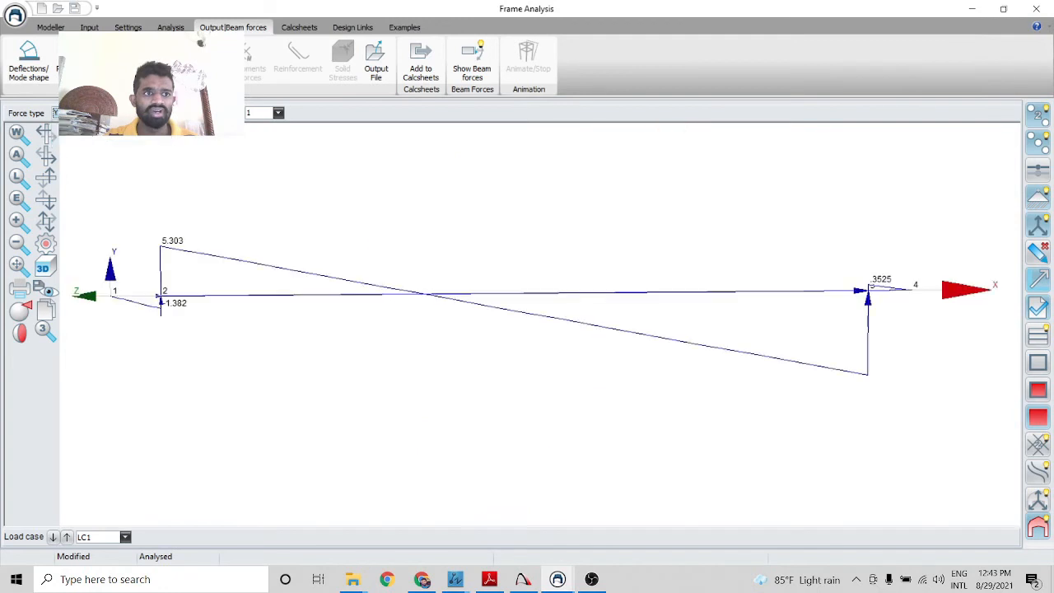
{"action": "left_click", "coordinate": [165, 113]}
{"action": "left_click", "coordinate": [140, 126]}
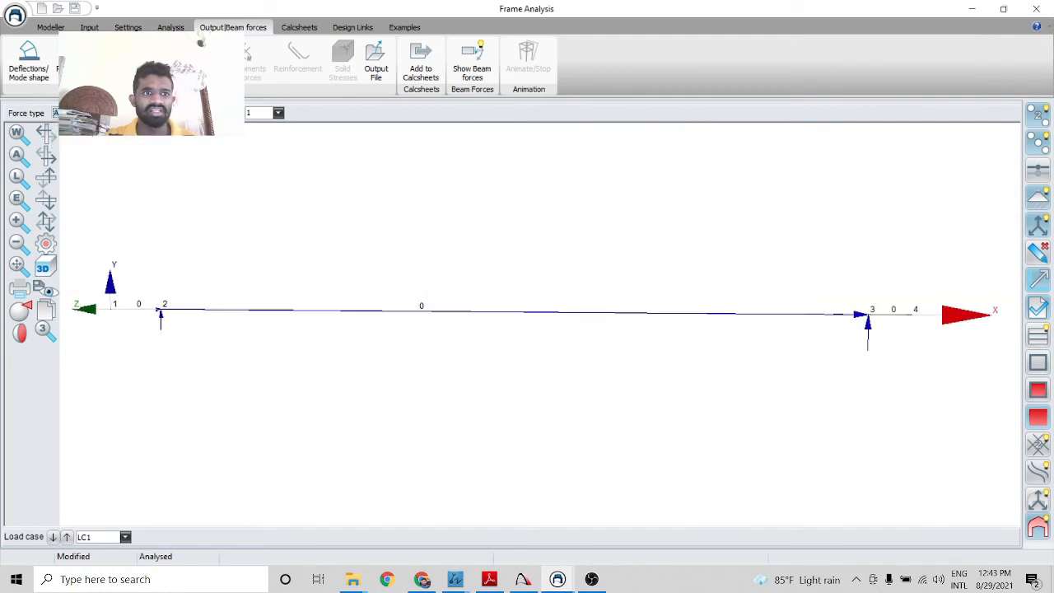
Display the X moment diagram again and examine its peak along the span between nodes 2 and 3
{"action": "left_click", "coordinate": [164, 112]}
{"action": "left_click", "coordinate": [124, 135]}
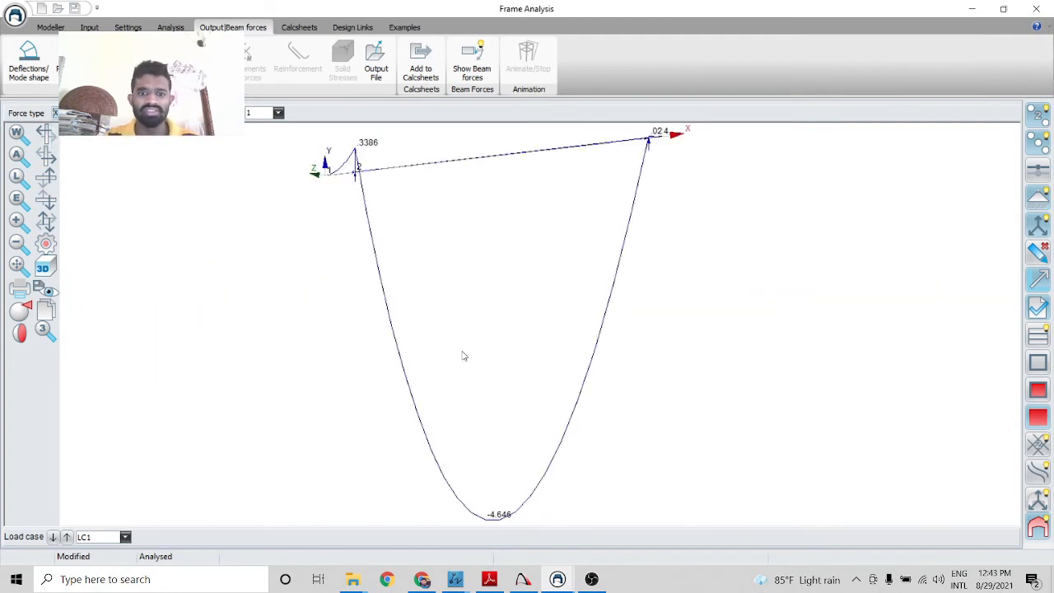
{"action": "scroll", "coordinate": [515, 419], "scroll_direction": "down", "scroll_amount": 3}
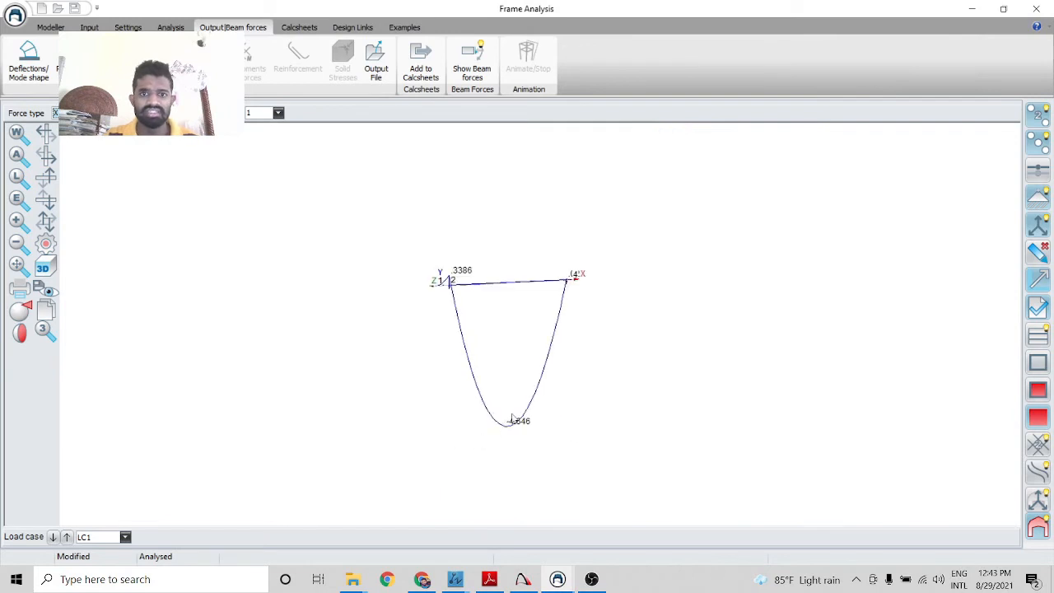
{"action": "scroll", "coordinate": [519, 348], "scroll_direction": "up", "scroll_amount": 4}
{"action": "scroll", "coordinate": [532, 255], "scroll_direction": "down", "scroll_amount": 4}
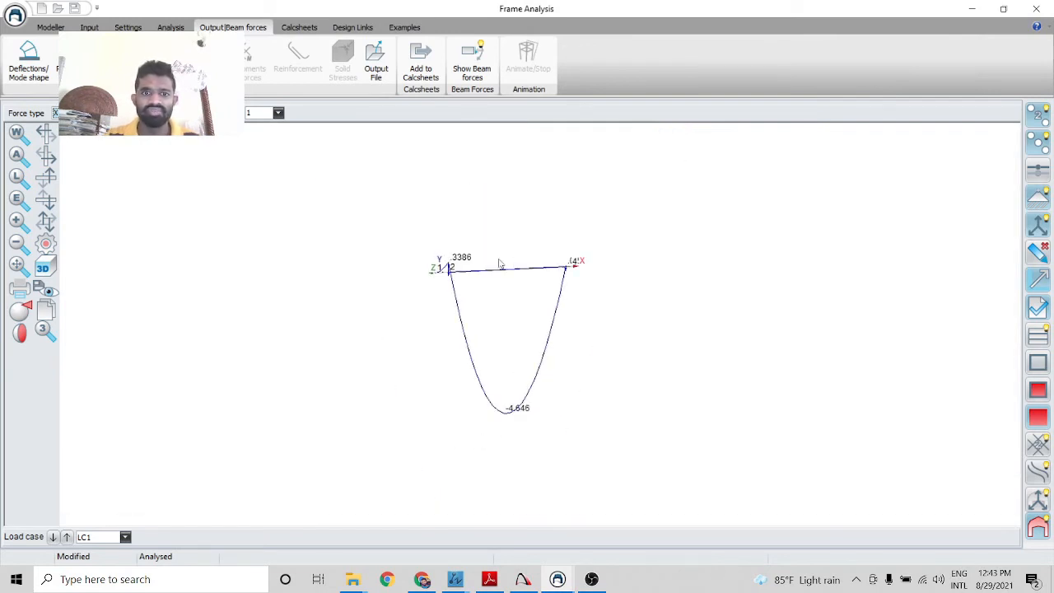
{"action": "left_click", "coordinate": [46, 222]}
{"action": "left_click_drag", "start_coordinate": [423, 368], "coordinate": [779, 410]}
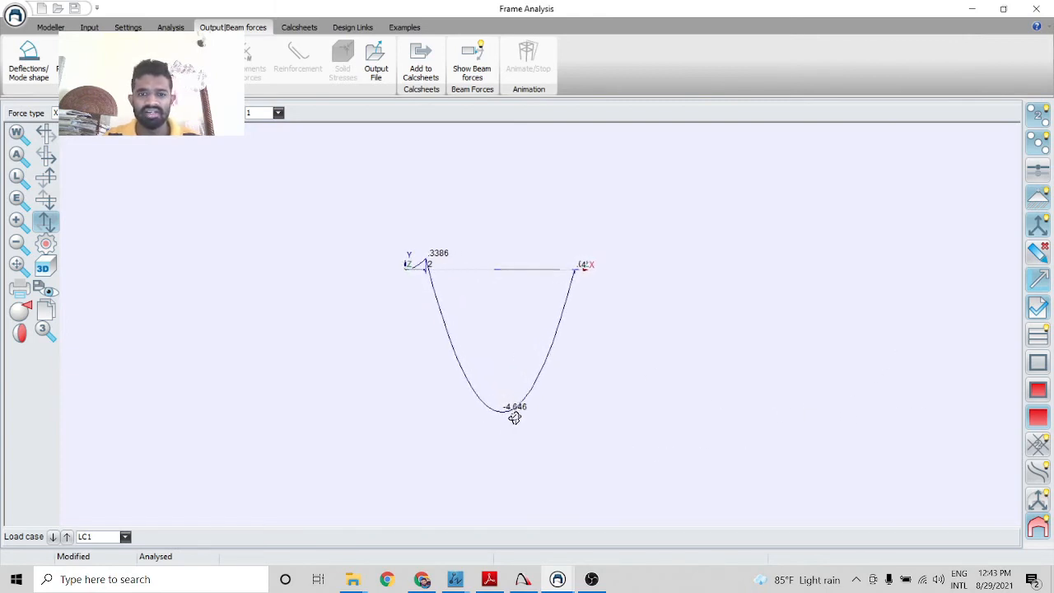
{"action": "scroll", "coordinate": [511, 414], "scroll_direction": "up", "scroll_amount": 2}
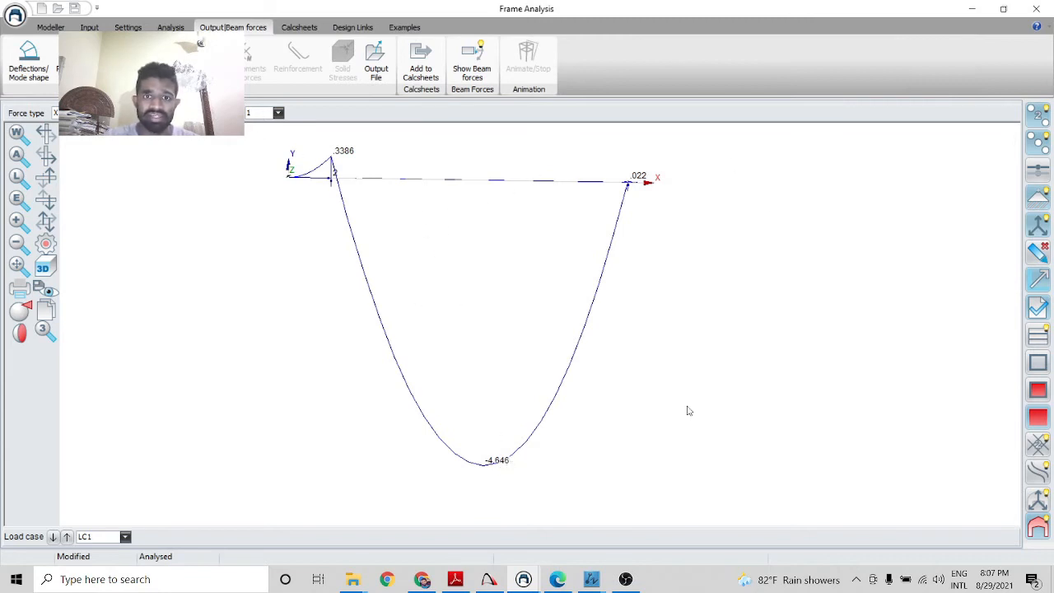
Reduce the display scale of the moment diagram to 0.5 and finally to 0.2
{"action": "left_click", "coordinate": [279, 113]}
{"action": "scroll", "coordinate": [278, 142], "scroll_direction": "up", "scroll_amount": 2}
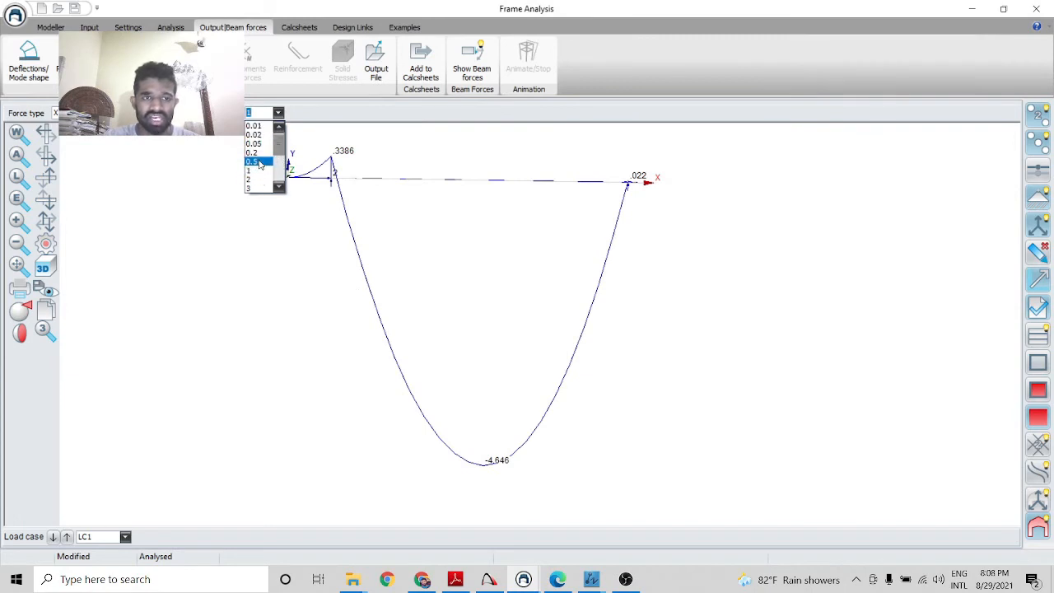
{"action": "left_click", "coordinate": [259, 163]}
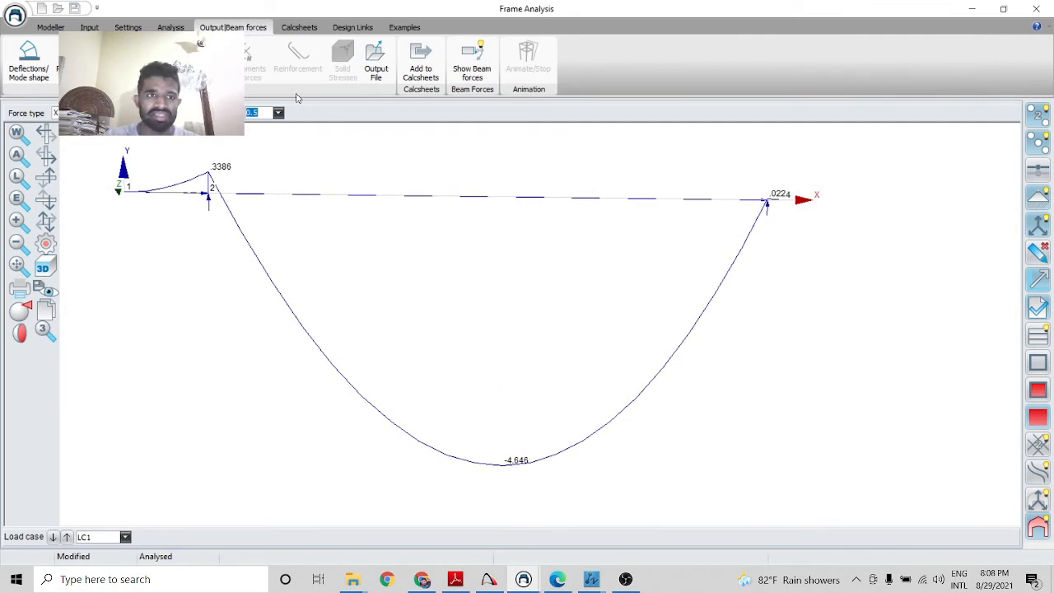
{"action": "left_click", "coordinate": [278, 113]}
{"action": "scroll", "coordinate": [268, 156], "scroll_direction": "up", "scroll_amount": 1}
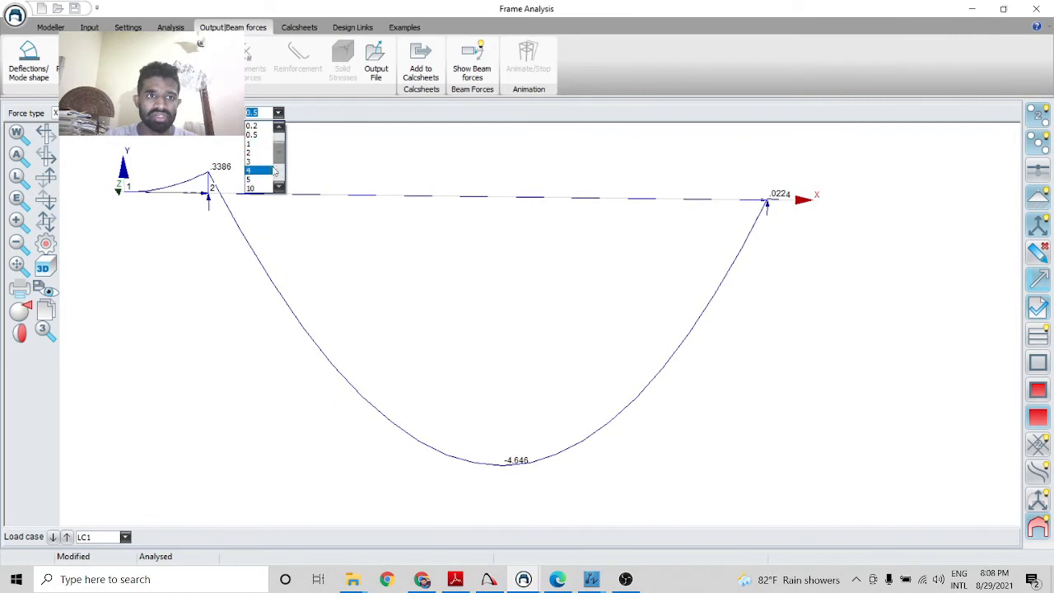
{"action": "left_click", "coordinate": [252, 134]}
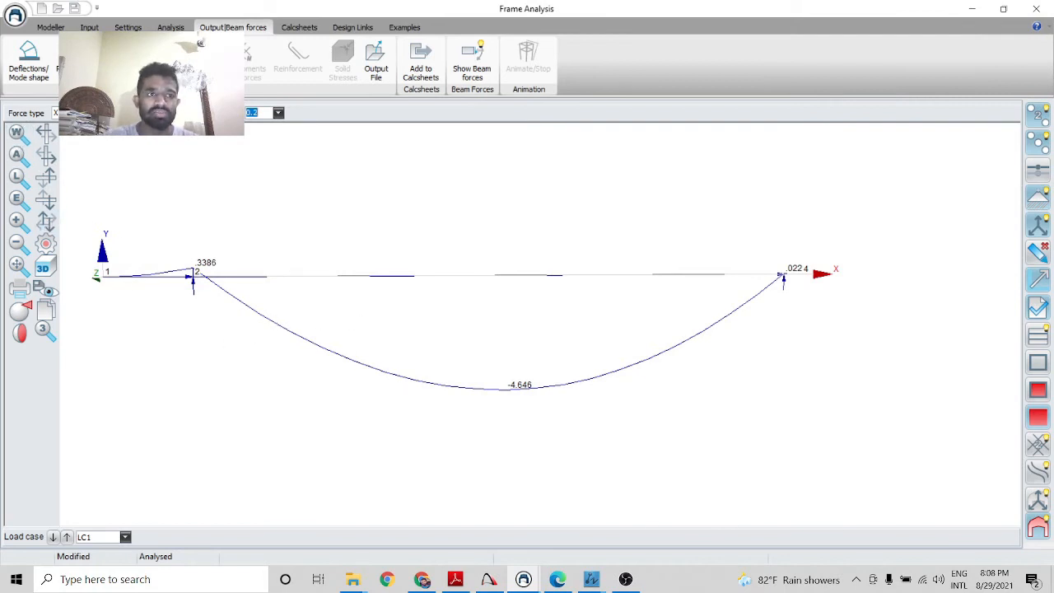
Compare the axial, Y shear and X moment diagrams at the reduced scale, ending on the X moments
{"action": "left_click", "coordinate": [167, 113]}
{"action": "left_click", "coordinate": [148, 125]}
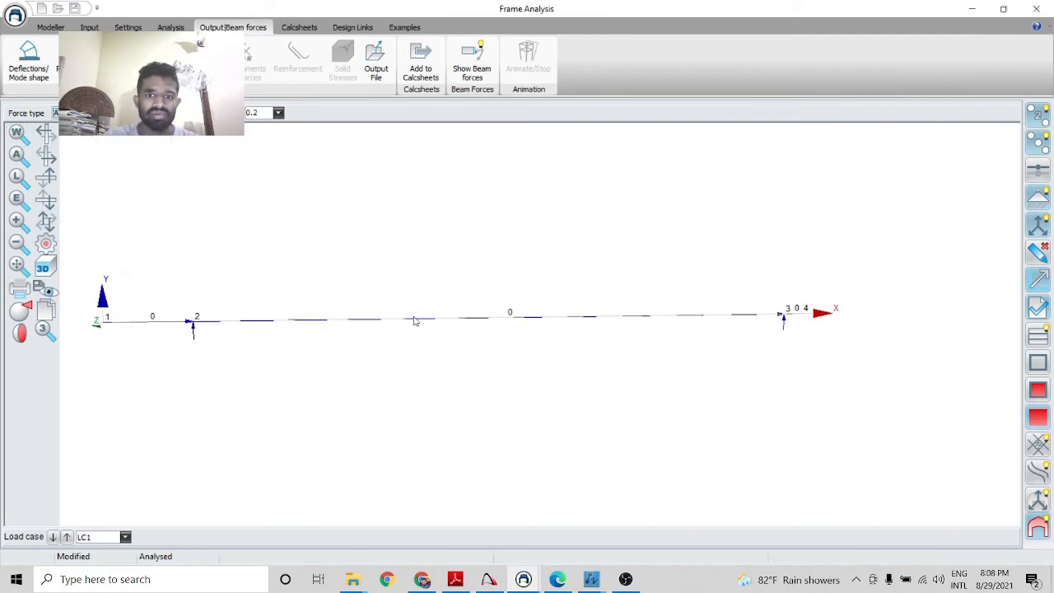
{"action": "left_click", "coordinate": [168, 113]}
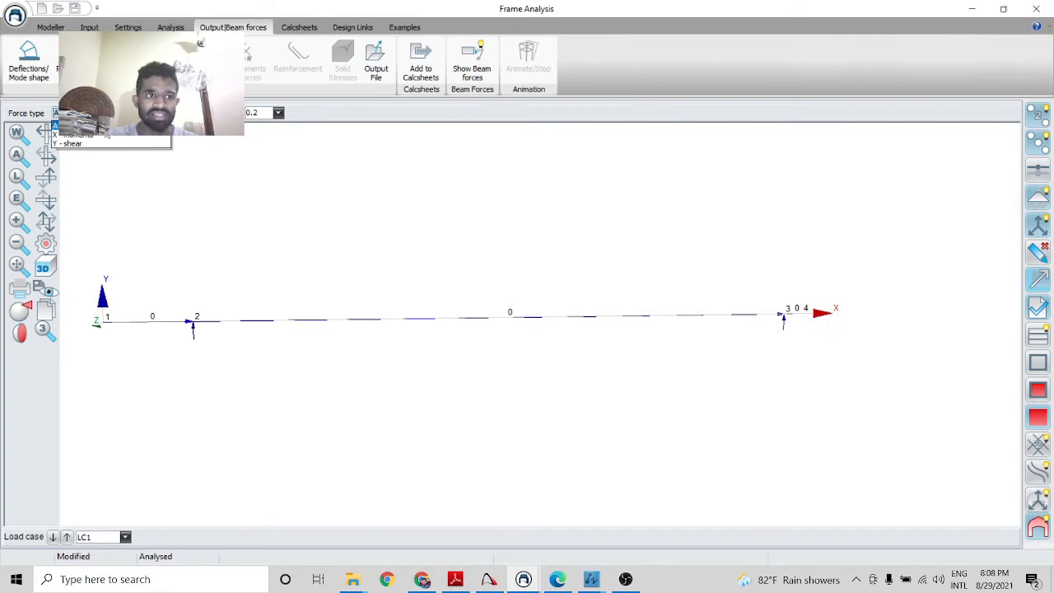
{"action": "left_click", "coordinate": [115, 143]}
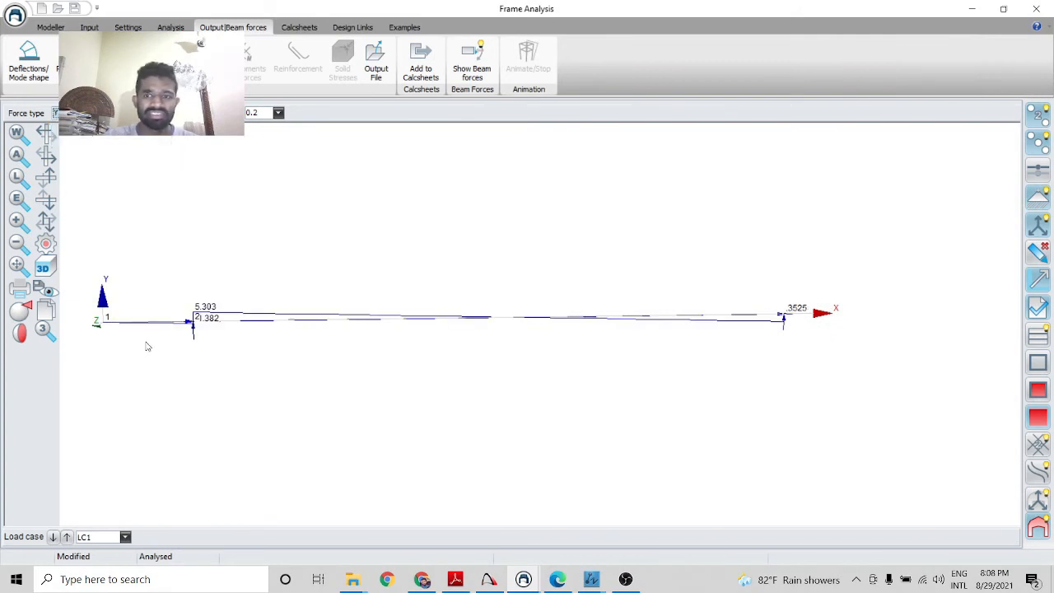
{"action": "left_click", "coordinate": [167, 113]}
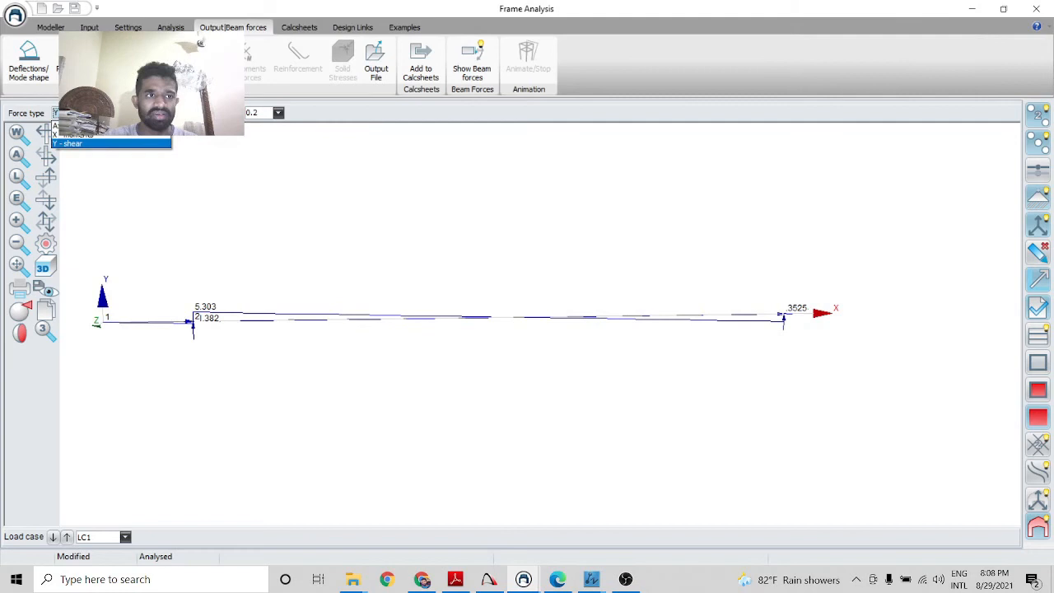
{"action": "left_click", "coordinate": [116, 132]}
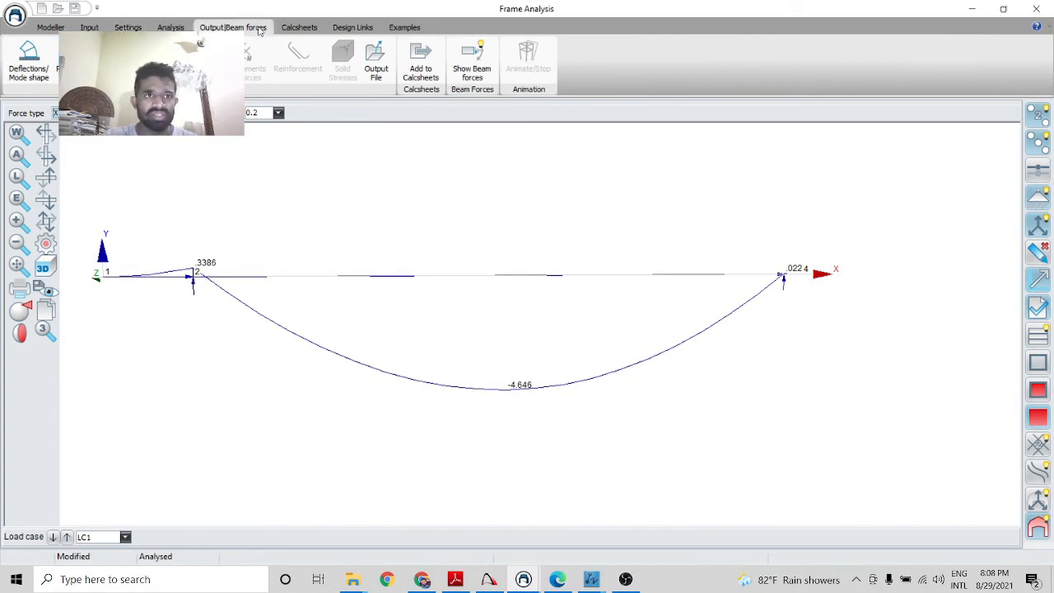
Open the axial stress member design link and set the design approach to Select lightest section
{"action": "left_click", "coordinate": [353, 27]}
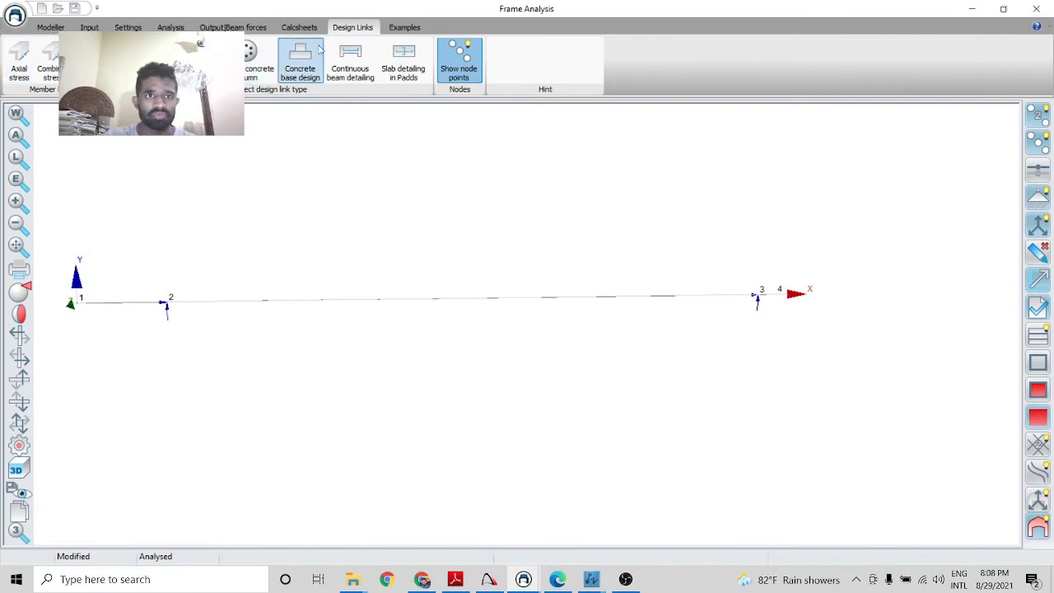
{"action": "left_click", "coordinate": [21, 72]}
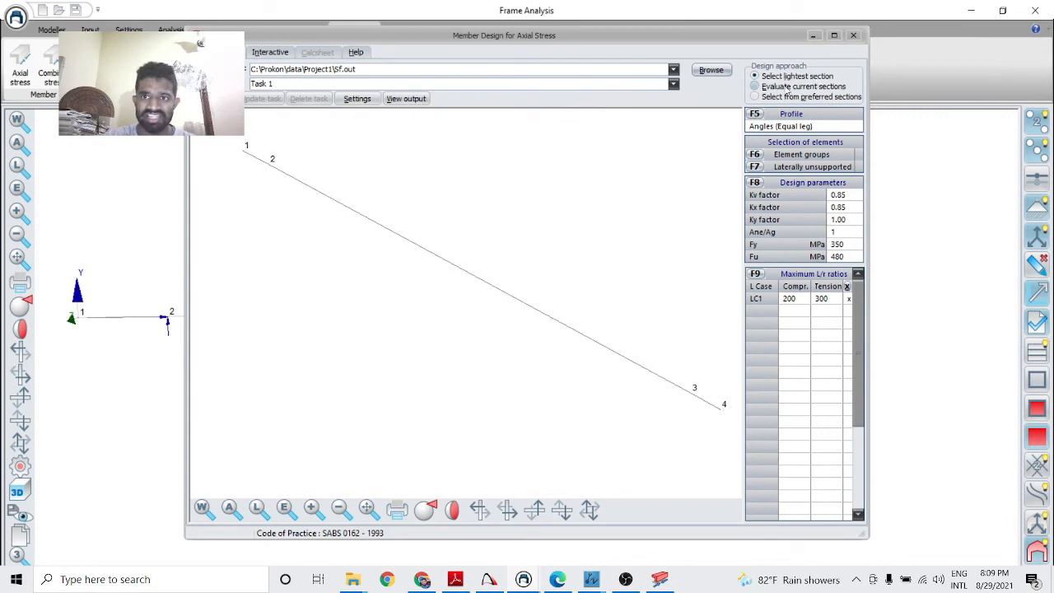
{"action": "left_click", "coordinate": [779, 88]}
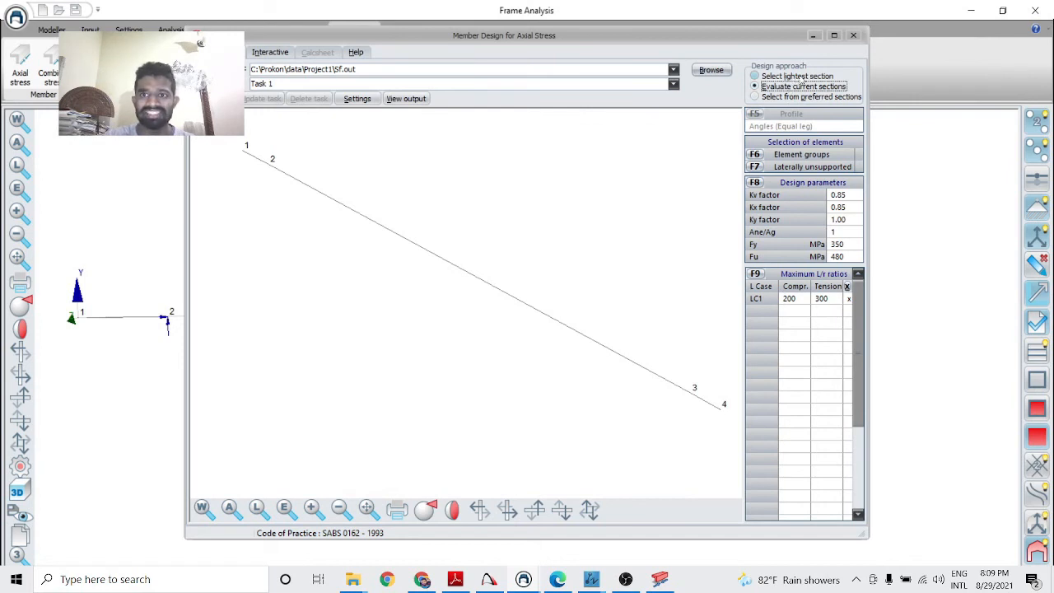
{"action": "left_click", "coordinate": [799, 76]}
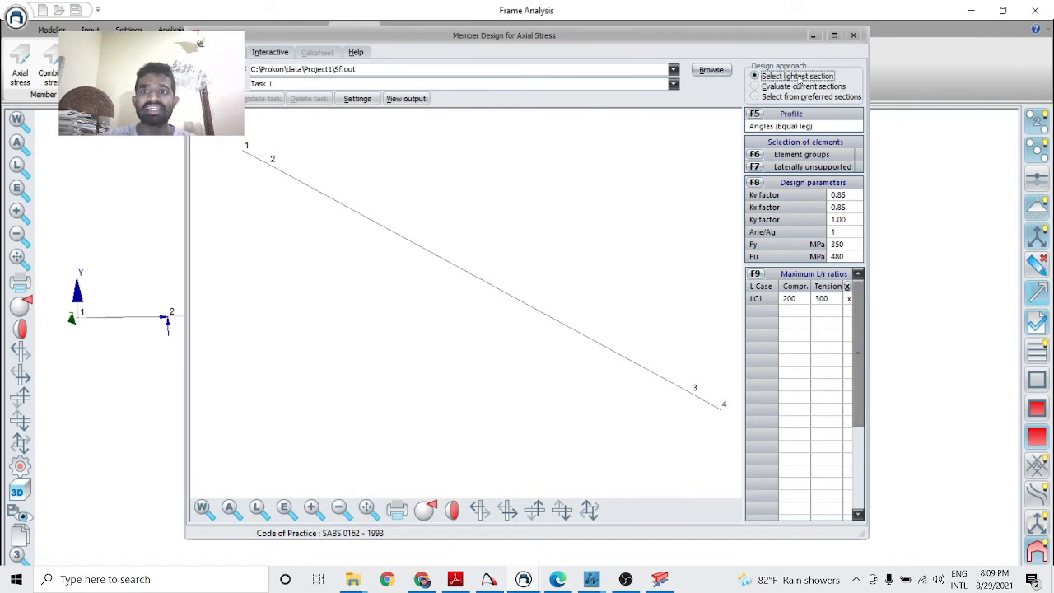
Set the design profile to Channels (Web vert)
{"action": "left_click", "coordinate": [757, 121]}
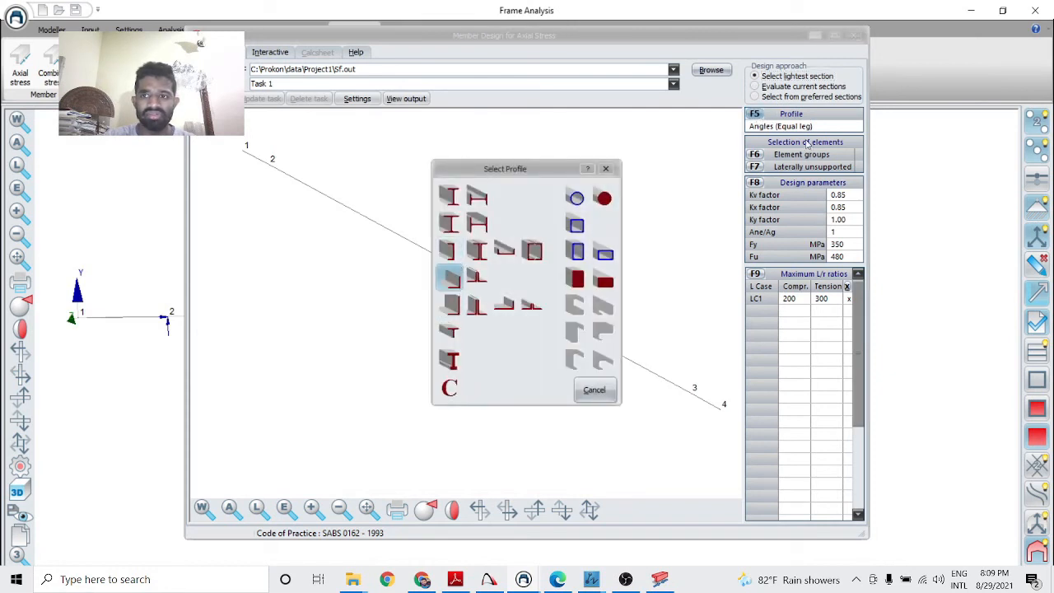
{"action": "left_click", "coordinate": [454, 255]}
{"action": "left_click", "coordinate": [543, 288]}
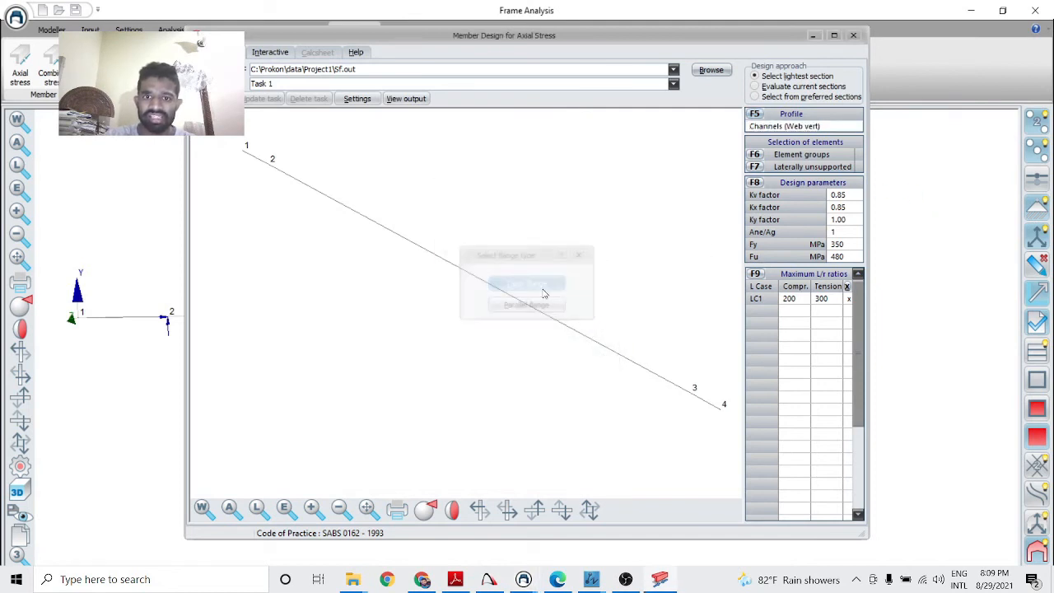
Define nodes 2 and 3 as the lateral supports of the laterally unsupported member
{"action": "left_click", "coordinate": [757, 168]}
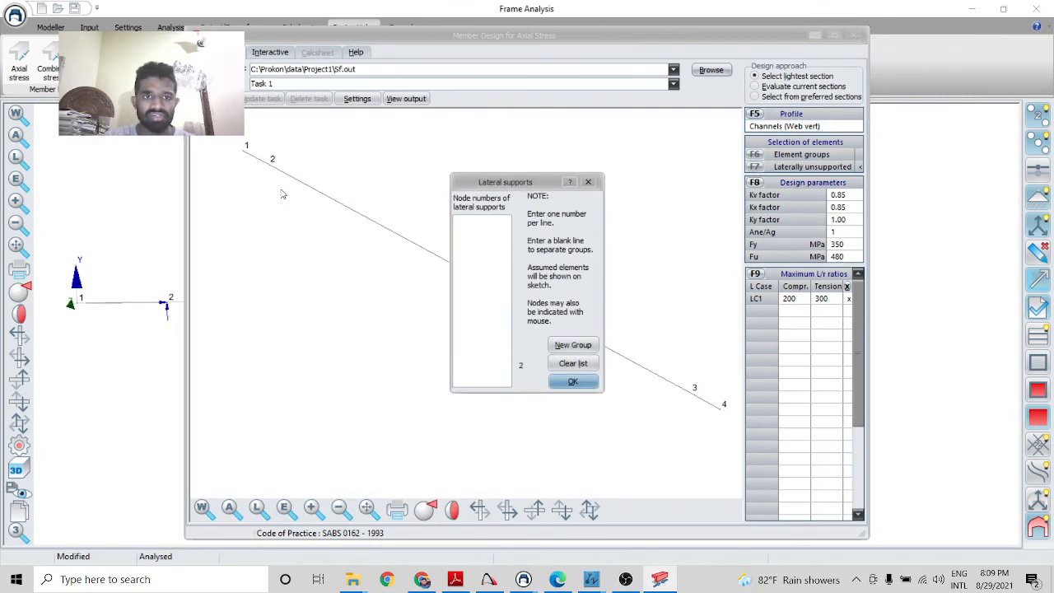
{"action": "type", "text": "2"}
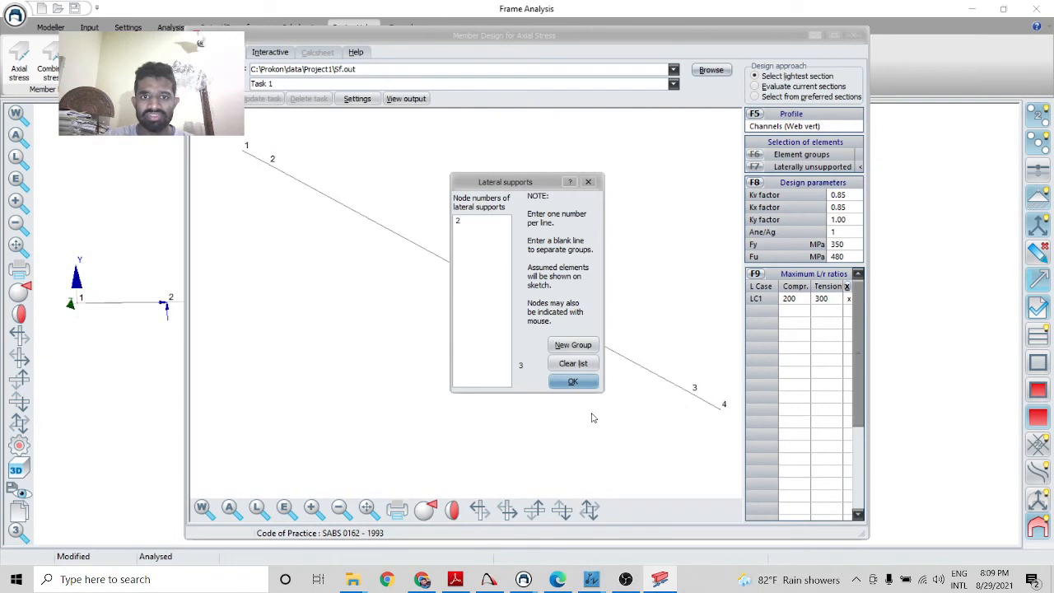
{"action": "left_click", "coordinate": [572, 381]}
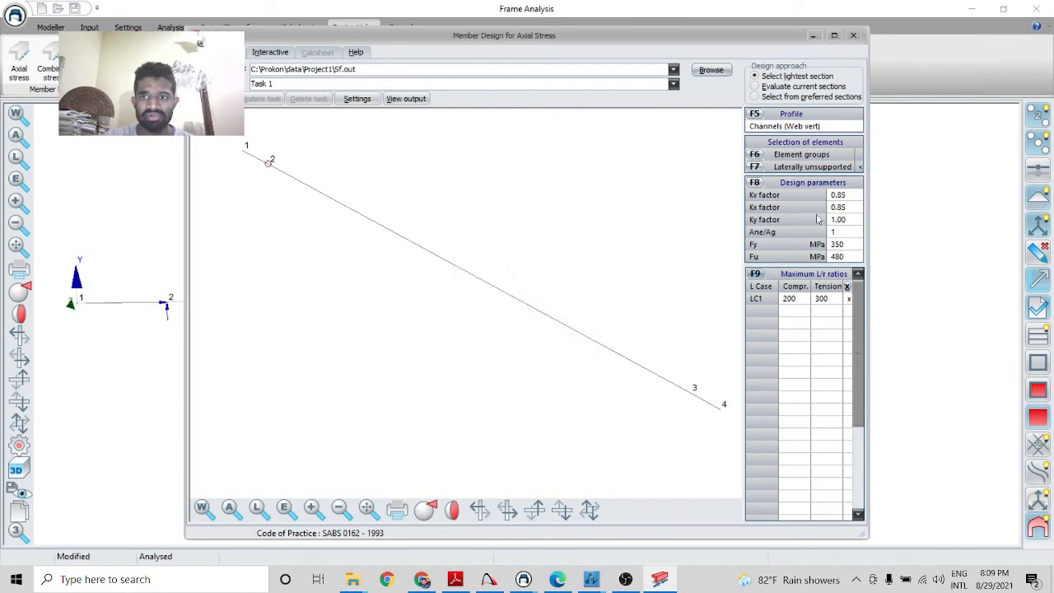
{"action": "left_click", "coordinate": [761, 166]}
{"action": "key", "text": "Return"}
{"action": "type", "text": "3"}
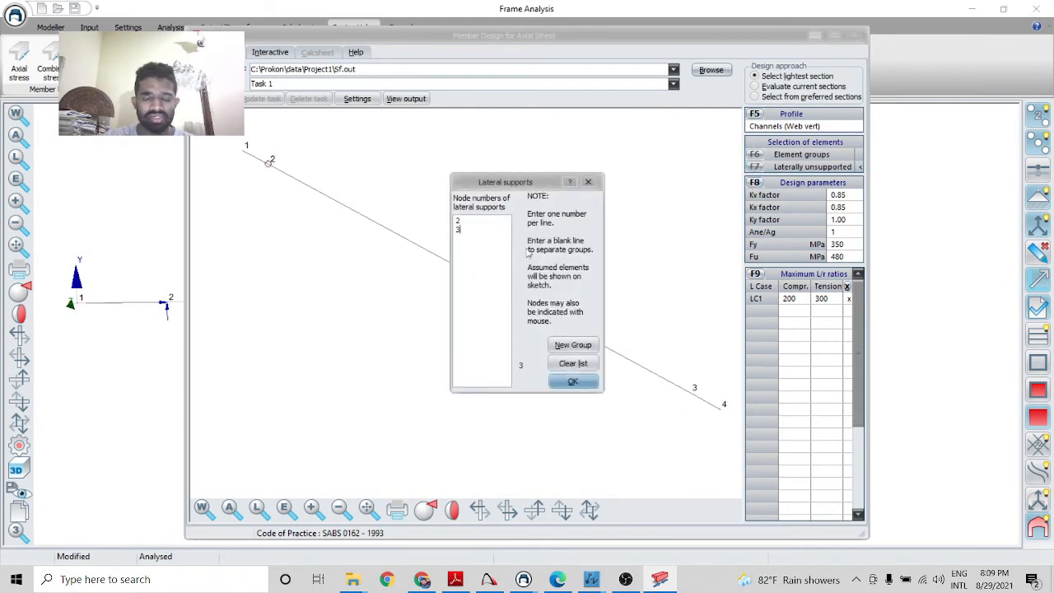
{"action": "left_click", "coordinate": [572, 381]}
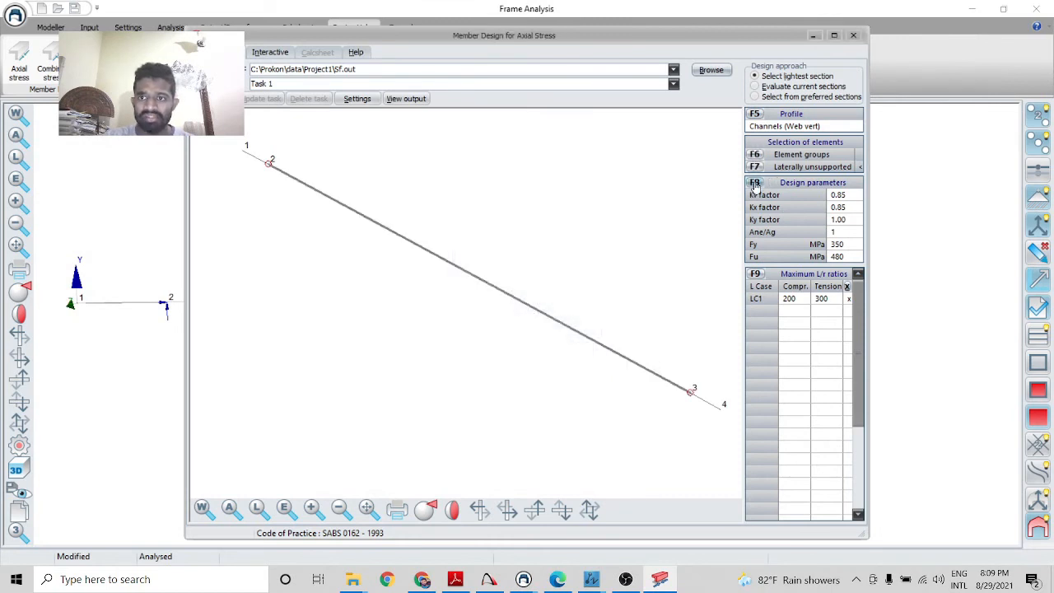
Set the Fu design parameter to 270 MPa
{"action": "left_click", "coordinate": [852, 257]}
{"action": "type", "text": "270"}
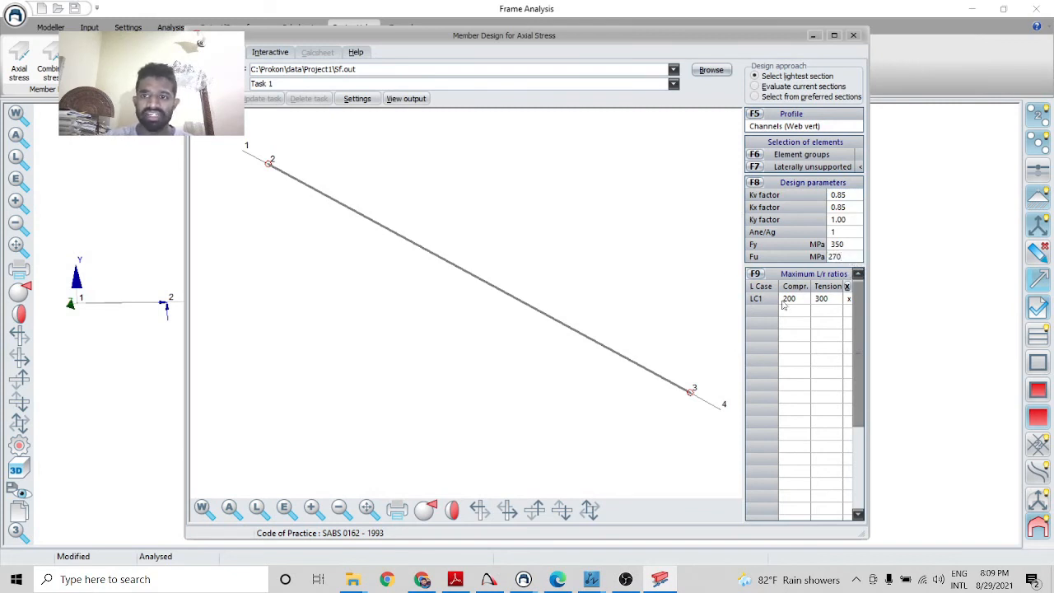
{"action": "left_click", "coordinate": [515, 427]}
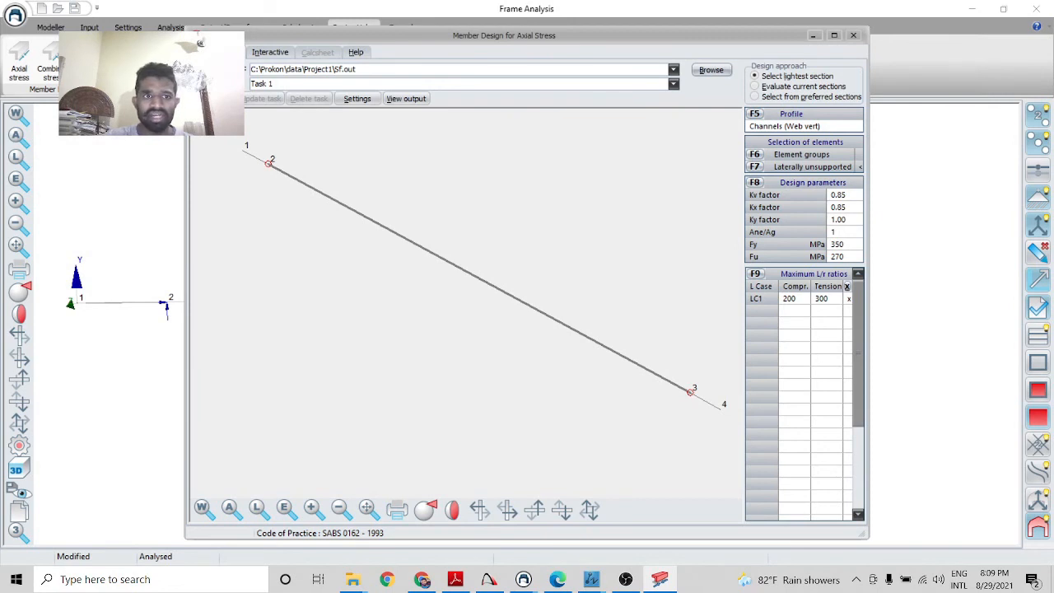
Select element group 1 for the axial stress design
{"action": "left_click", "coordinate": [756, 155]}
{"action": "left_click", "coordinate": [547, 213]}
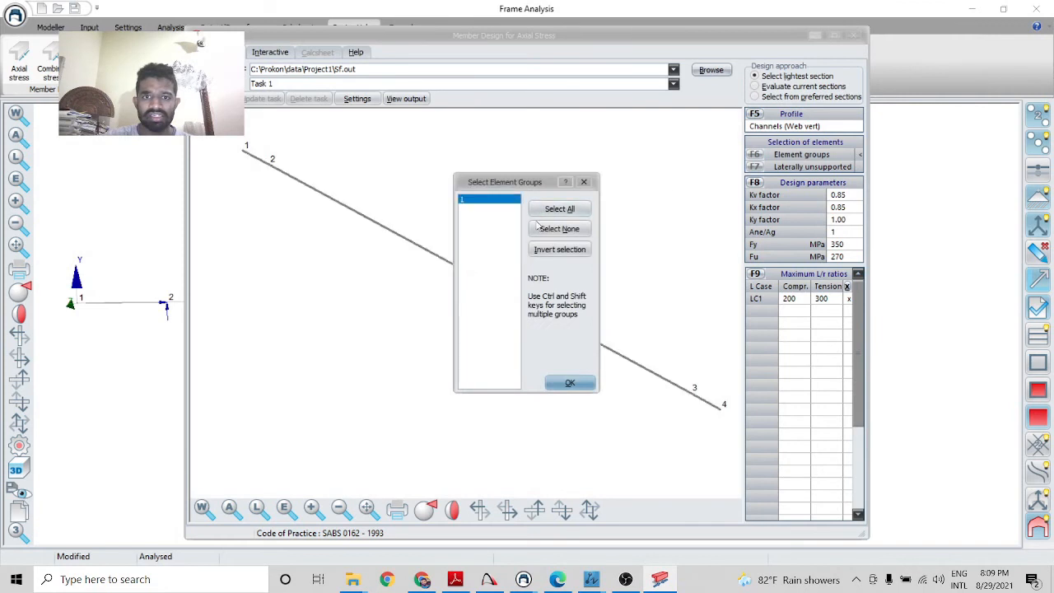
{"action": "left_click", "coordinate": [570, 384]}
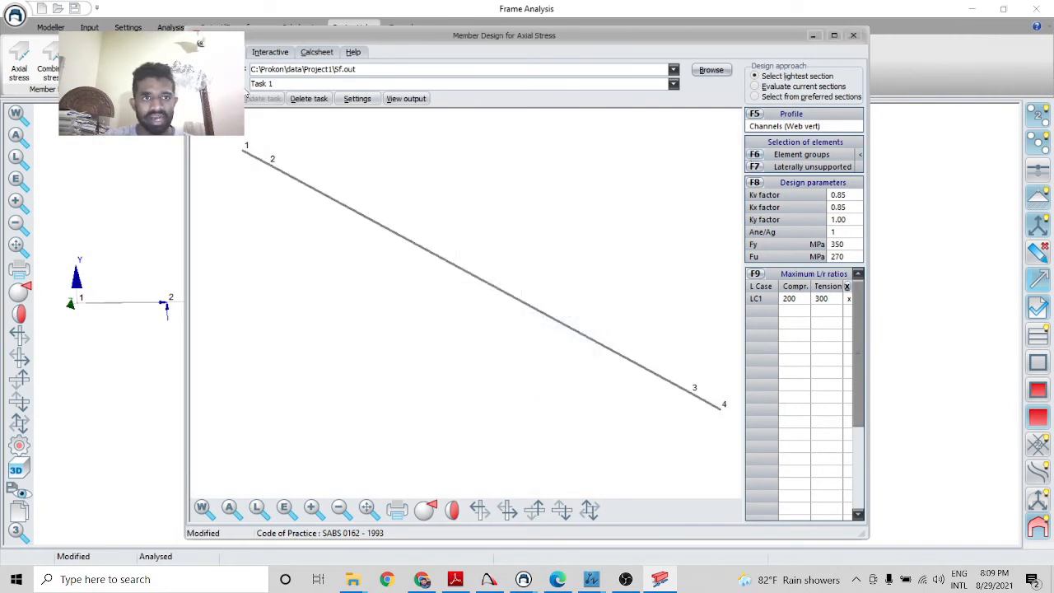
Open the axial force design calcsheet and review its design parameters and element results table
{"action": "left_click", "coordinate": [327, 53]}
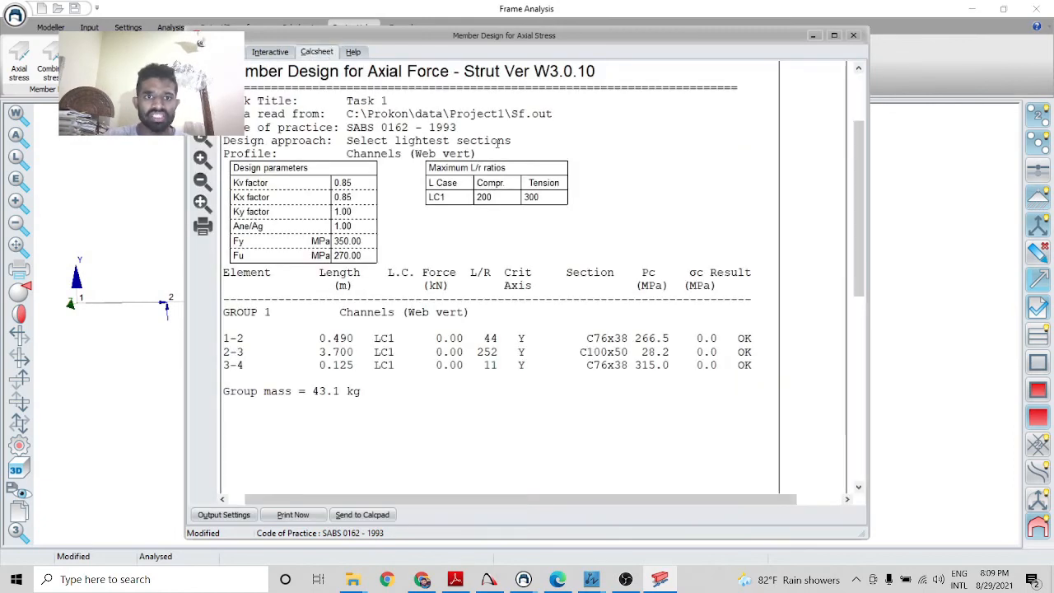
{"action": "scroll", "coordinate": [565, 223], "scroll_direction": "up", "scroll_amount": 3}
{"action": "scroll", "coordinate": [564, 218], "scroll_direction": "down", "scroll_amount": 3}
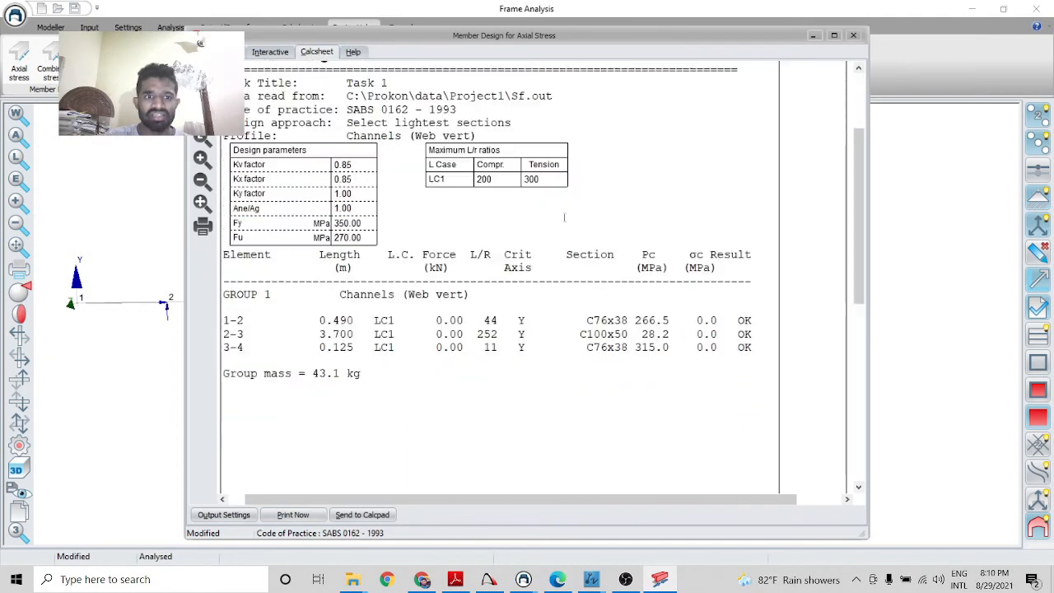
{"action": "scroll", "coordinate": [585, 218], "scroll_direction": "up", "scroll_amount": 1}
{"action": "scroll", "coordinate": [574, 222], "scroll_direction": "down", "scroll_amount": 5}
{"action": "scroll", "coordinate": [574, 218], "scroll_direction": "up", "scroll_amount": 5}
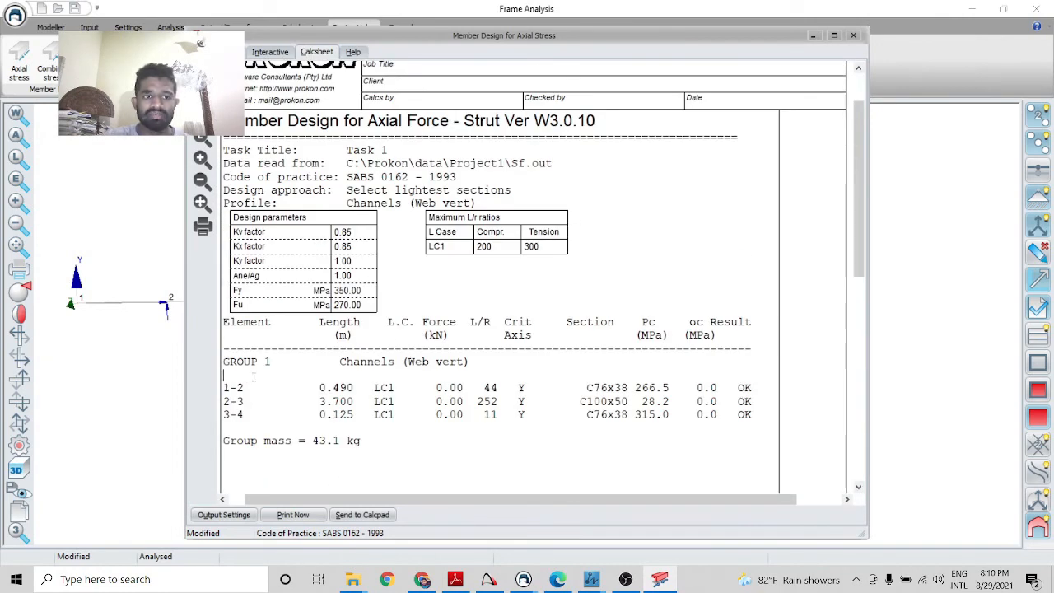
Examine the length of element 1-2 and compare the channel sections chosen for the three elements
{"action": "left_click_drag", "start_coordinate": [223, 386], "coordinate": [238, 387]}
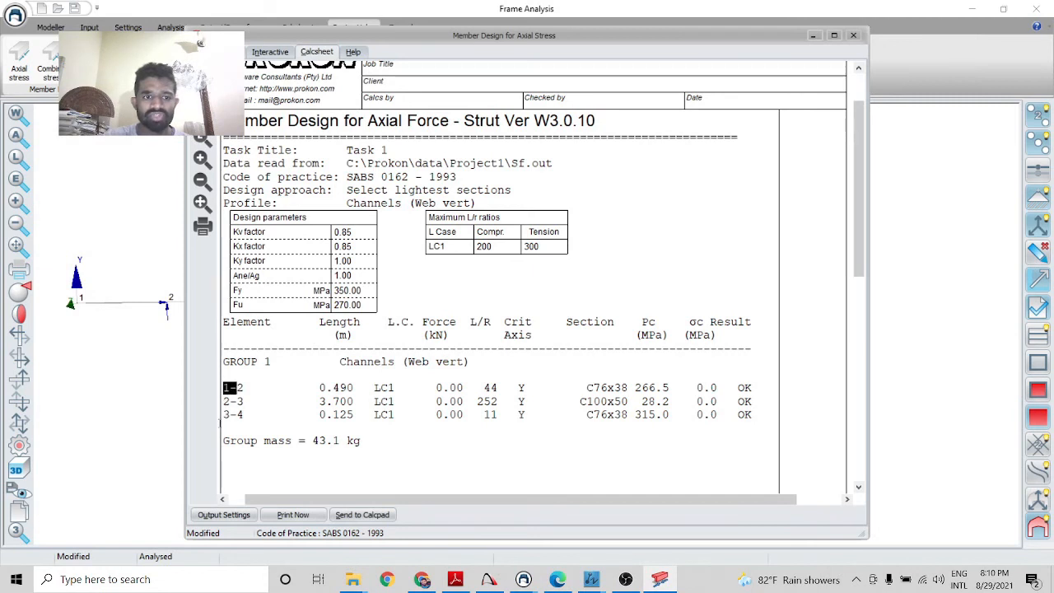
{"action": "left_click_drag", "start_coordinate": [320, 386], "coordinate": [368, 383]}
{"action": "left_click", "coordinate": [474, 386]}
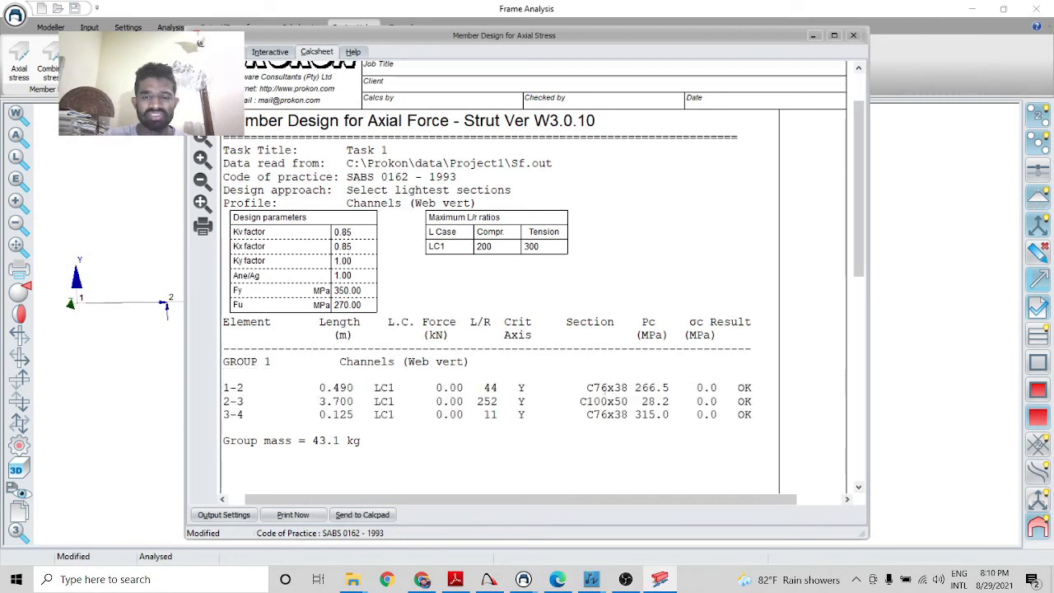
{"action": "left_click_drag", "start_coordinate": [586, 387], "coordinate": [628, 399]}
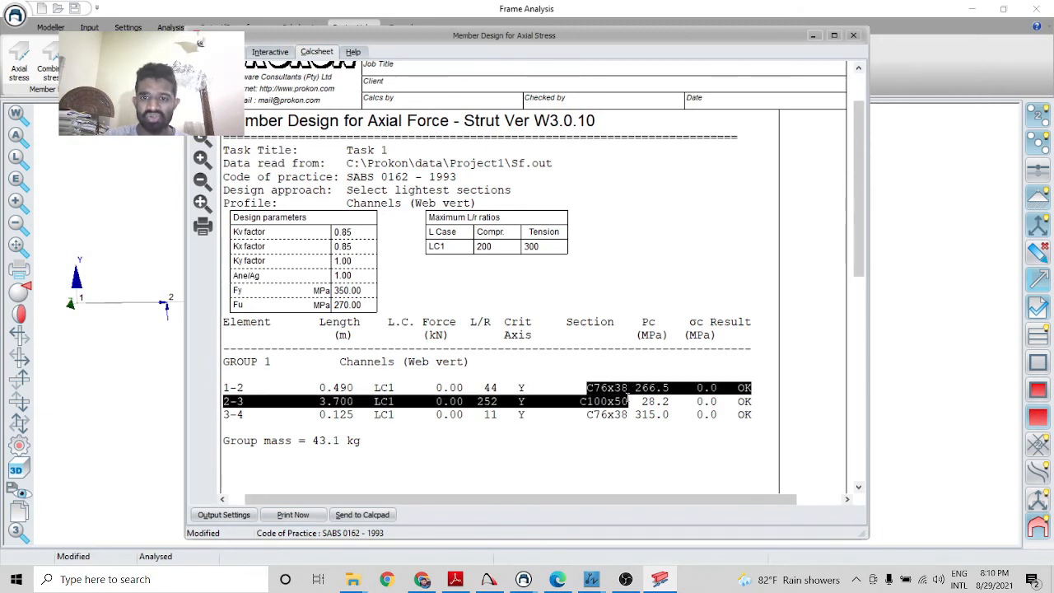
{"action": "left_click", "coordinate": [605, 414]}
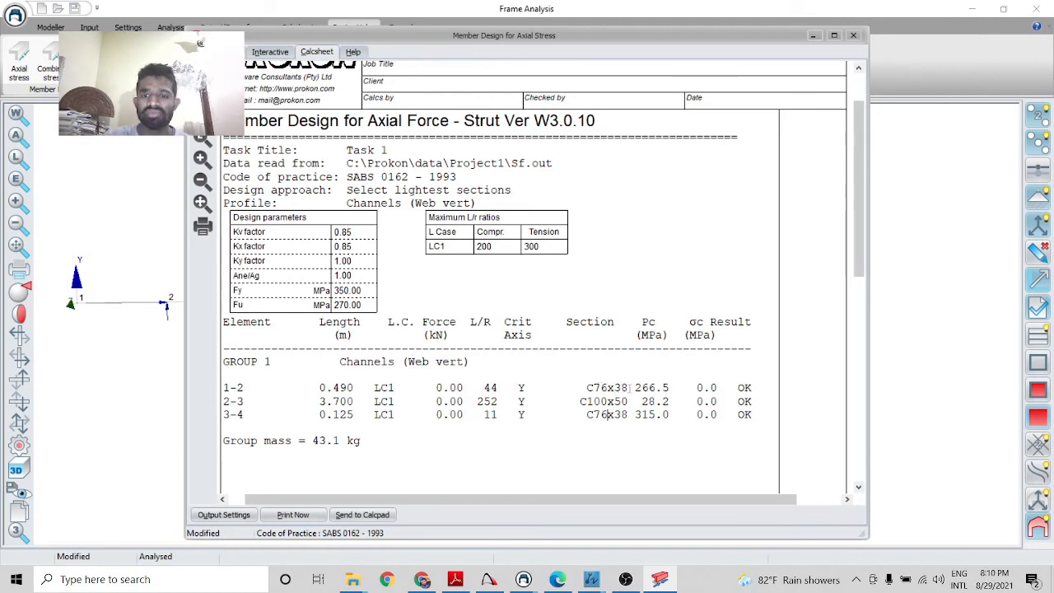
{"action": "left_click_drag", "start_coordinate": [587, 387], "coordinate": [629, 387]}
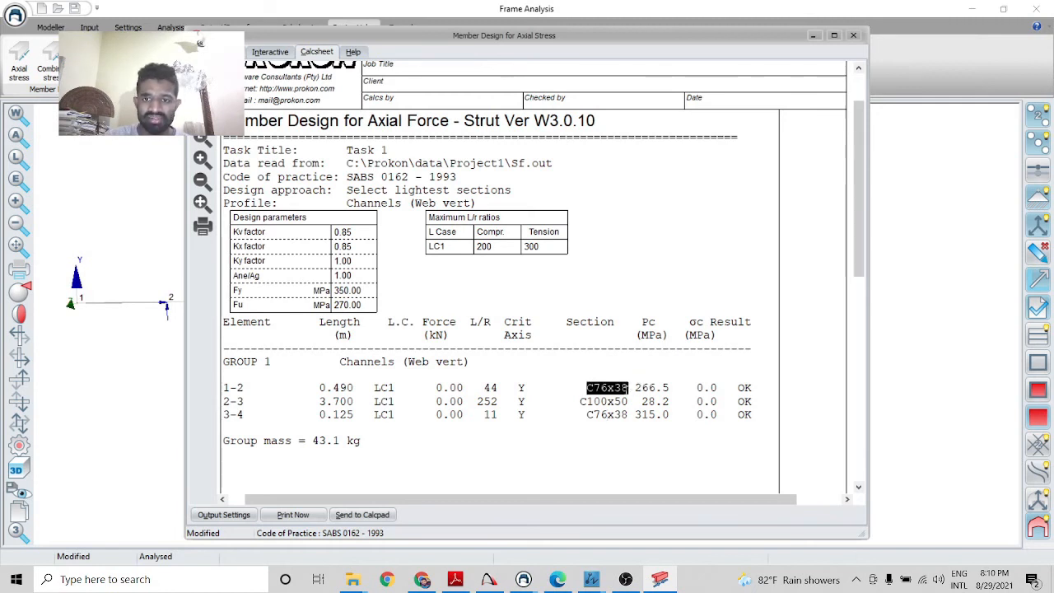
{"action": "left_click", "coordinate": [233, 448]}
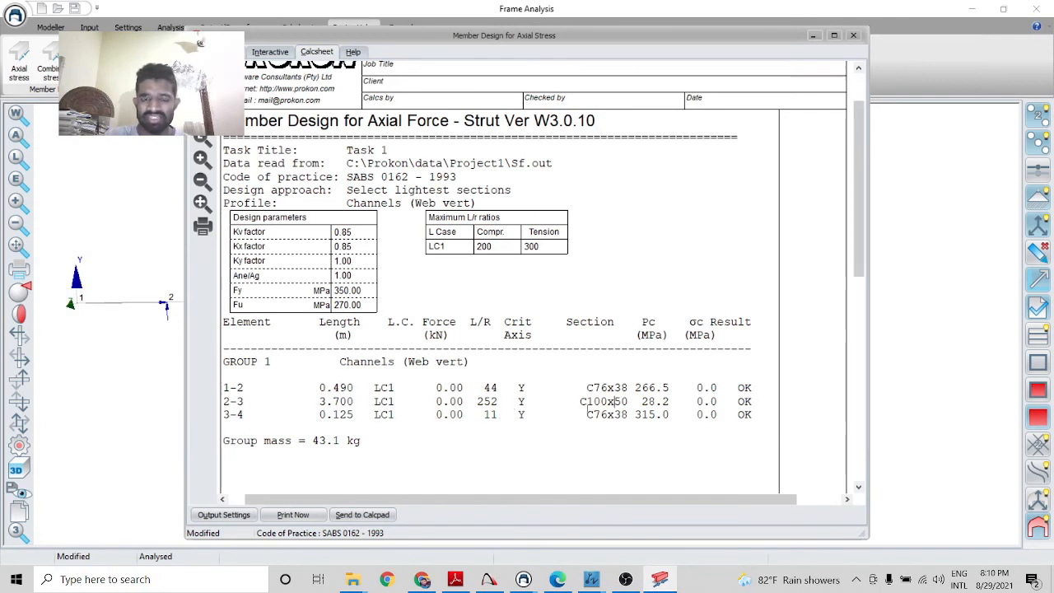
{"action": "left_click_drag", "start_coordinate": [586, 387], "coordinate": [616, 387]}
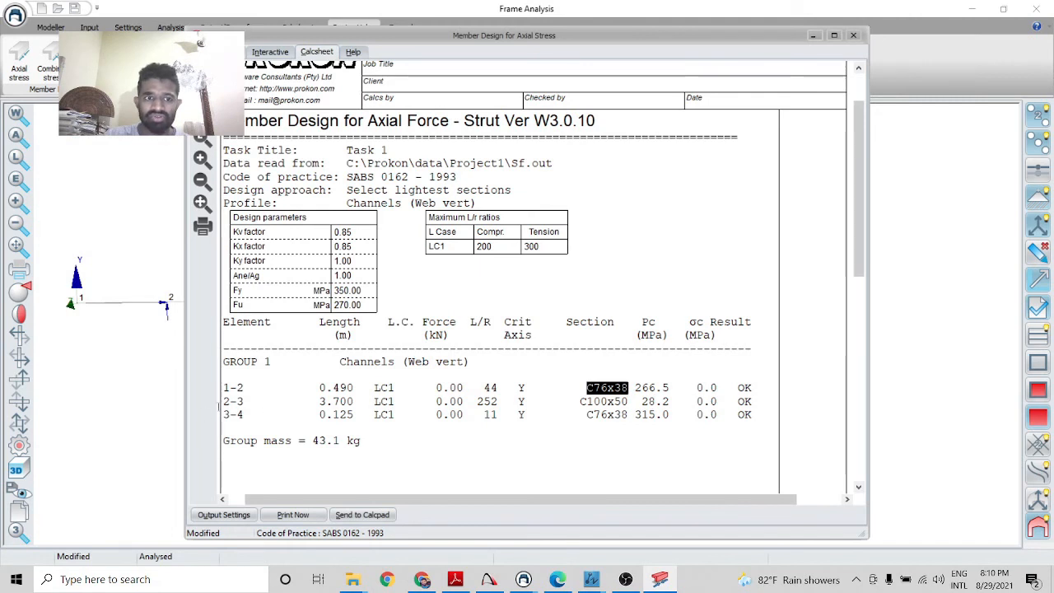
Check the section chosen for element 2-3 against the other elements in the calcsheet, and close the member design window
{"action": "left_click_drag", "start_coordinate": [222, 401], "coordinate": [244, 399]}
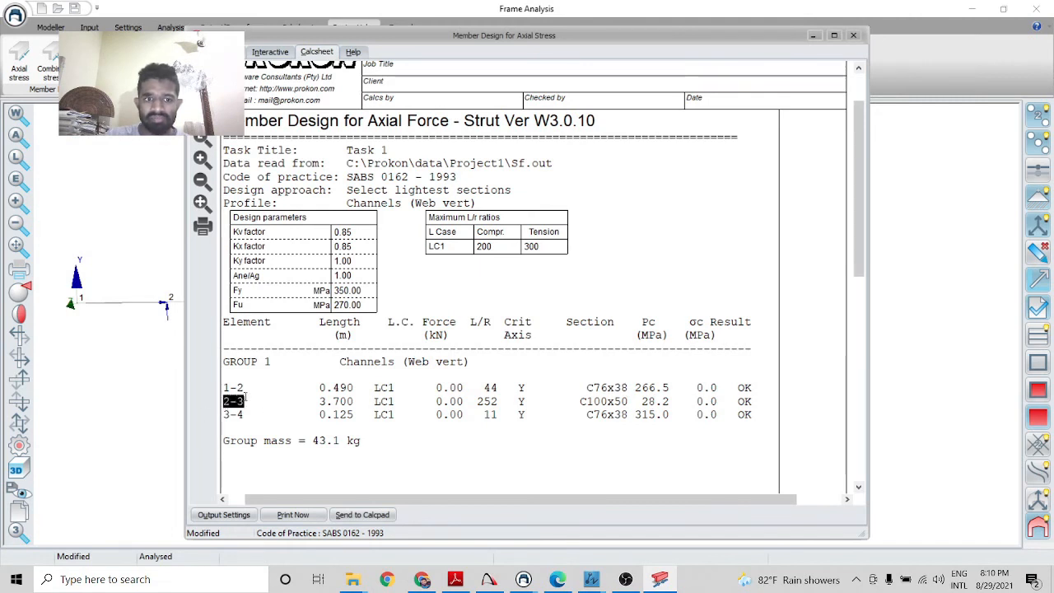
{"action": "left_click_drag", "start_coordinate": [579, 401], "coordinate": [620, 403]}
{"action": "left_click", "coordinate": [619, 402]}
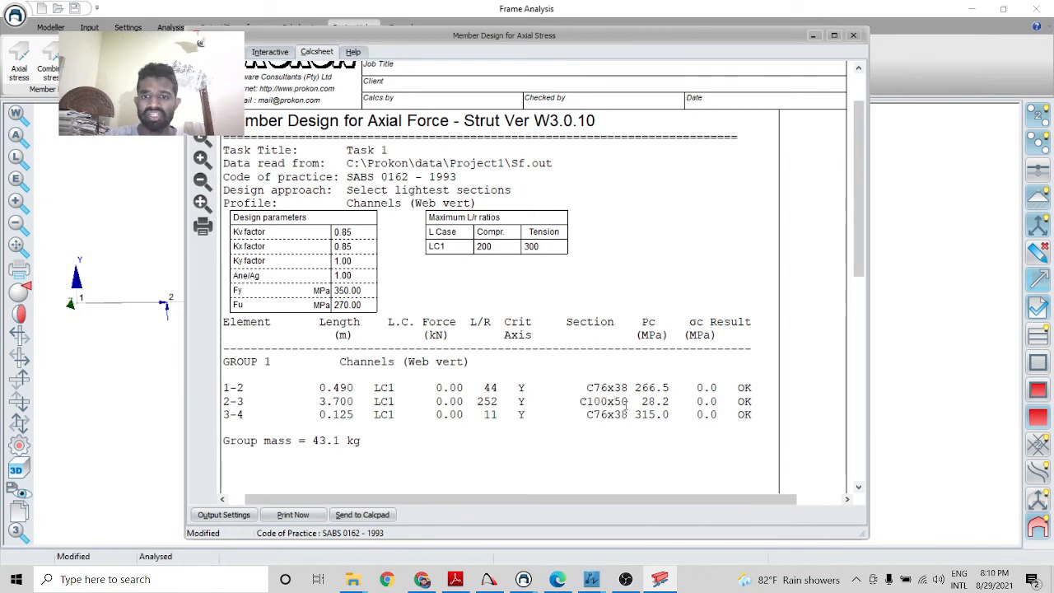
{"action": "left_click_drag", "start_coordinate": [628, 402], "coordinate": [581, 403]}
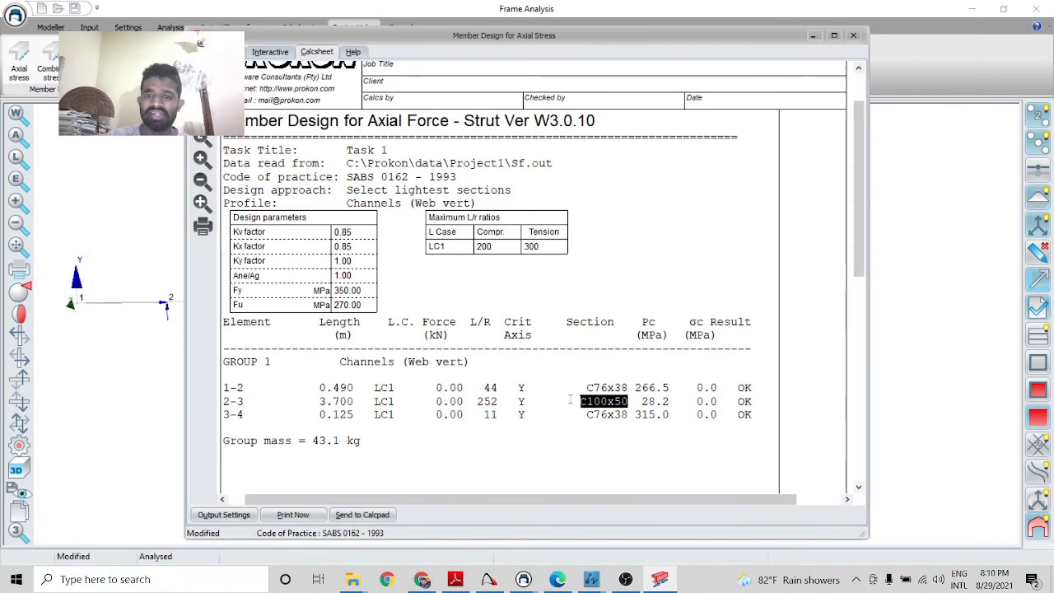
{"action": "left_click", "coordinate": [602, 401]}
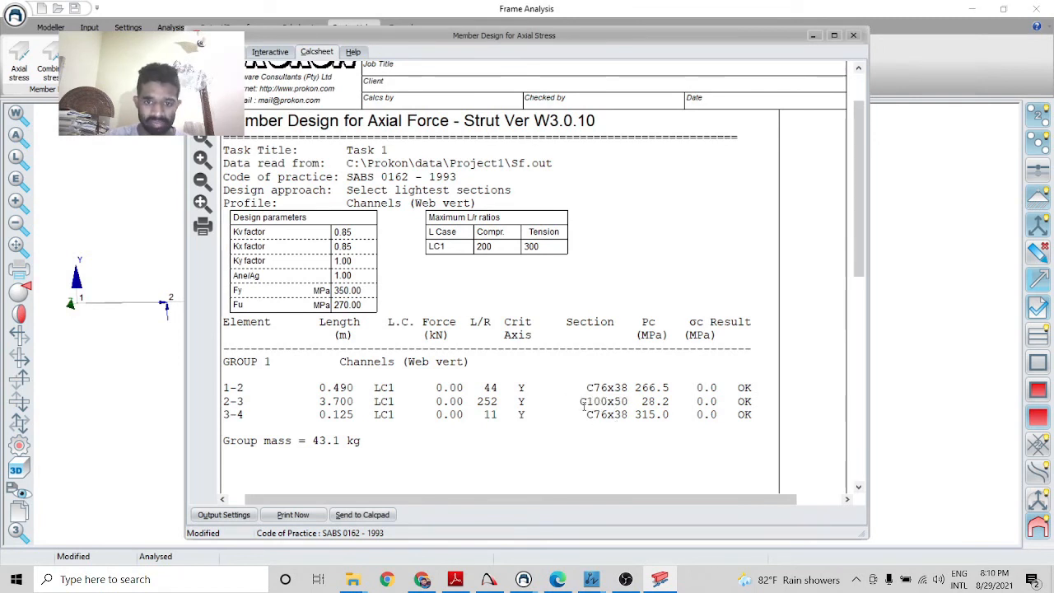
{"action": "left_click_drag", "start_coordinate": [584, 405], "coordinate": [623, 403]}
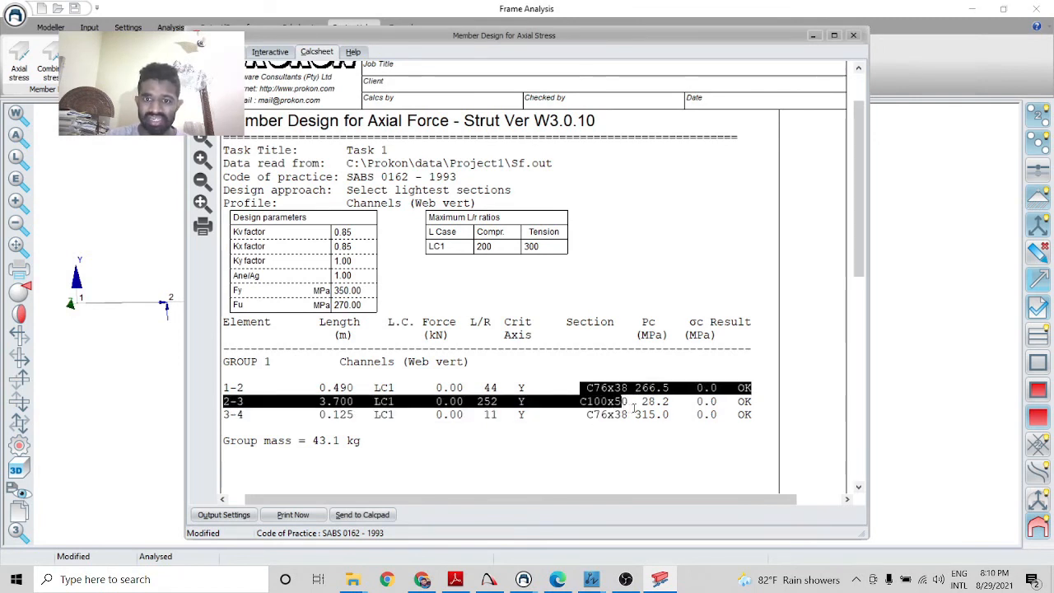
{"action": "left_click", "coordinate": [631, 405]}
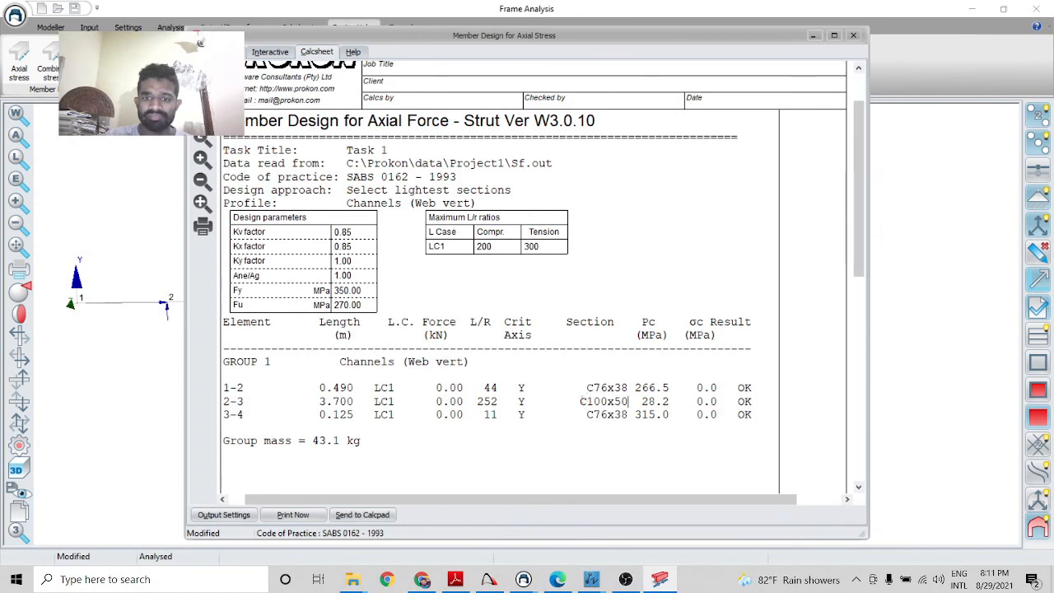
{"action": "left_click_drag", "start_coordinate": [580, 401], "coordinate": [630, 401]}
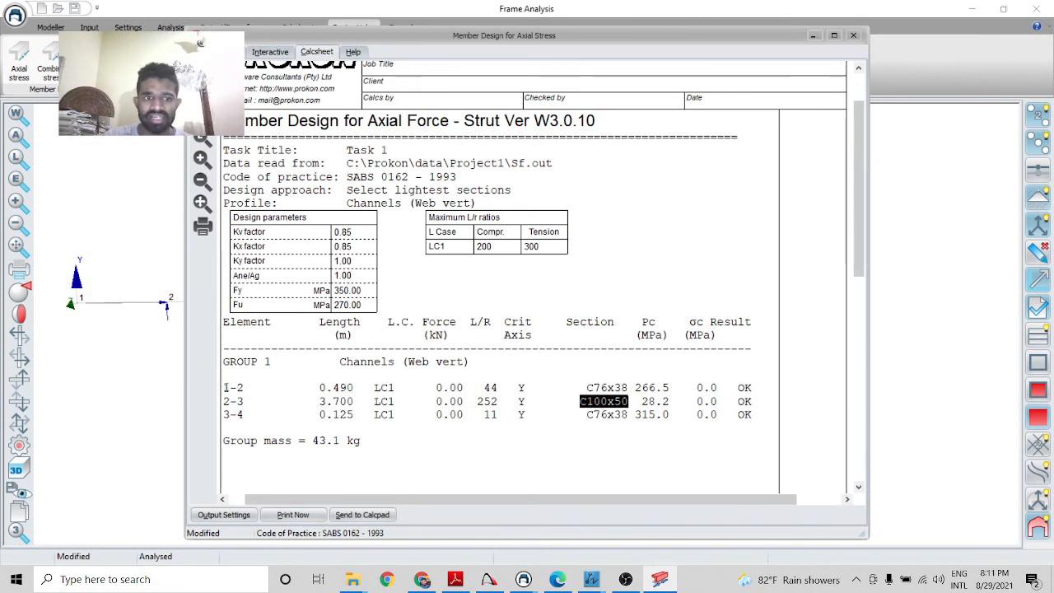
{"action": "left_click_drag", "start_coordinate": [225, 386], "coordinate": [257, 416]}
{"action": "left_click", "coordinate": [621, 392]}
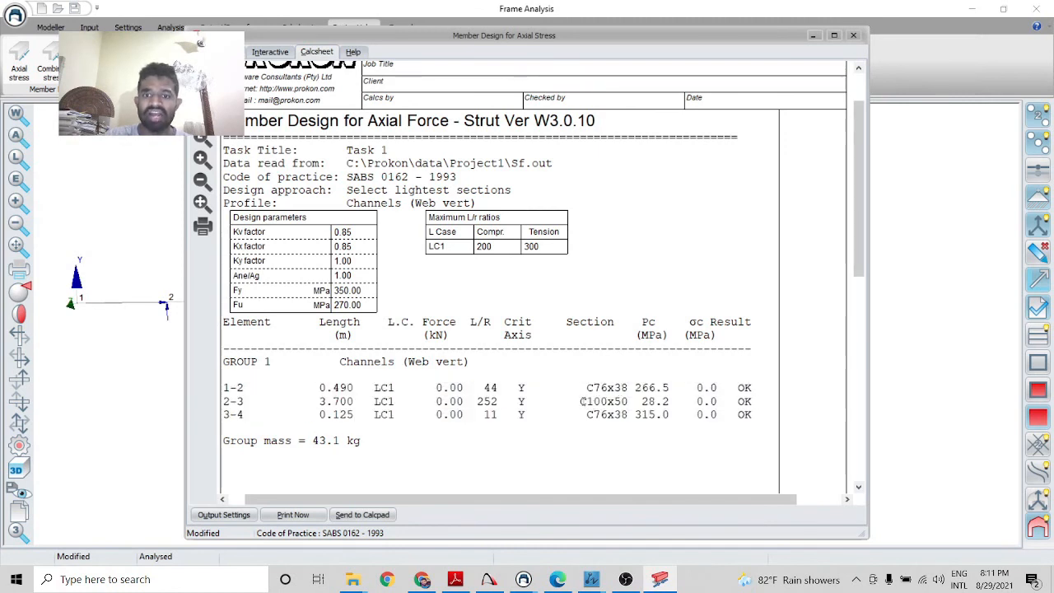
{"action": "left_click_drag", "start_coordinate": [582, 401], "coordinate": [627, 401]}
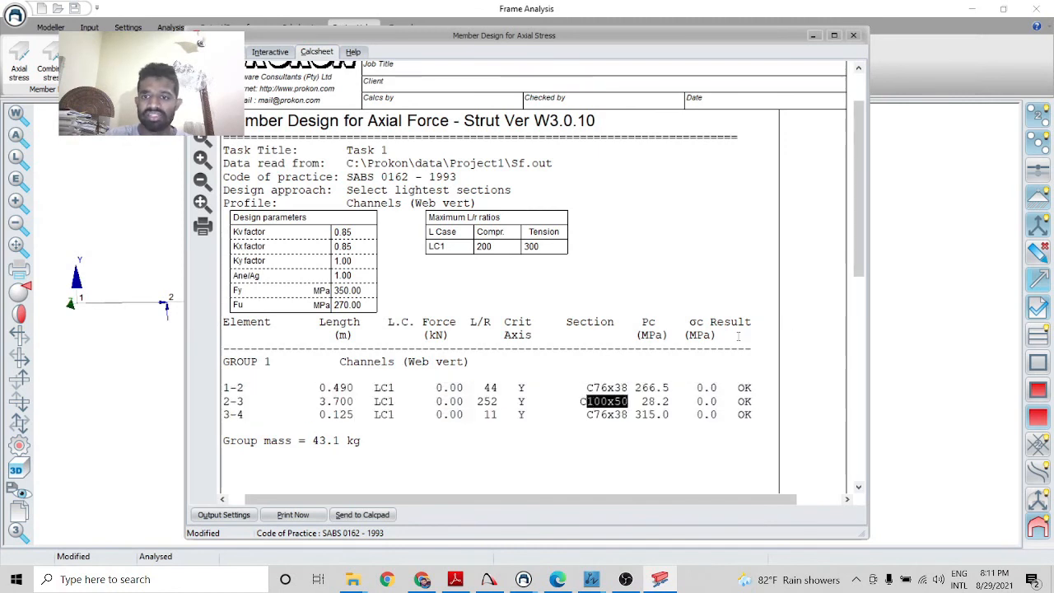
{"action": "scroll", "coordinate": [741, 387], "scroll_direction": "up", "scroll_amount": 1}
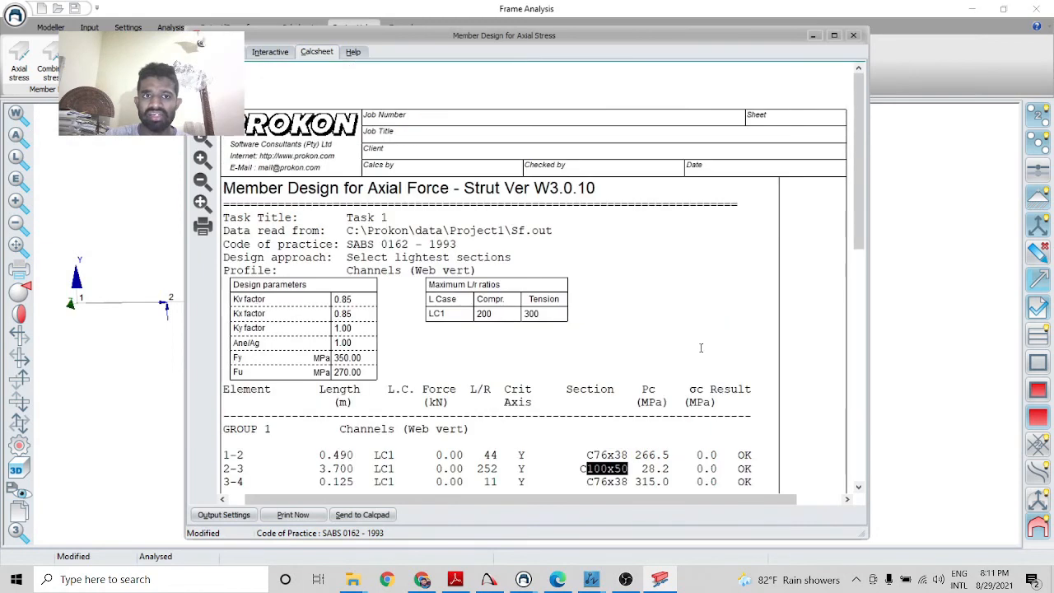
{"action": "scroll", "coordinate": [699, 348], "scroll_direction": "down", "scroll_amount": 5}
{"action": "scroll", "coordinate": [698, 349], "scroll_direction": "up", "scroll_amount": 3}
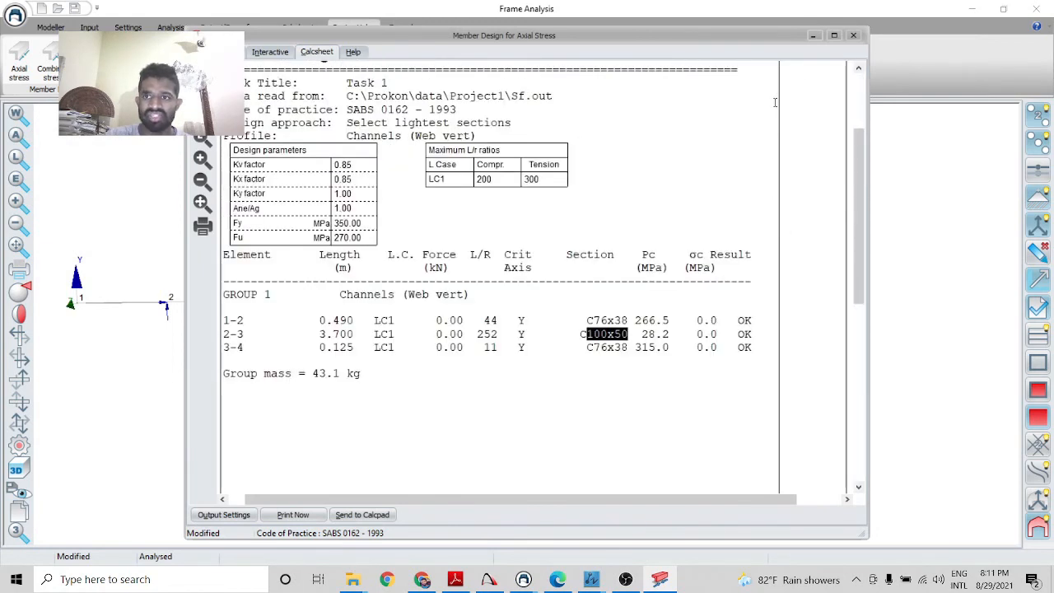
{"action": "left_click", "coordinate": [853, 36]}
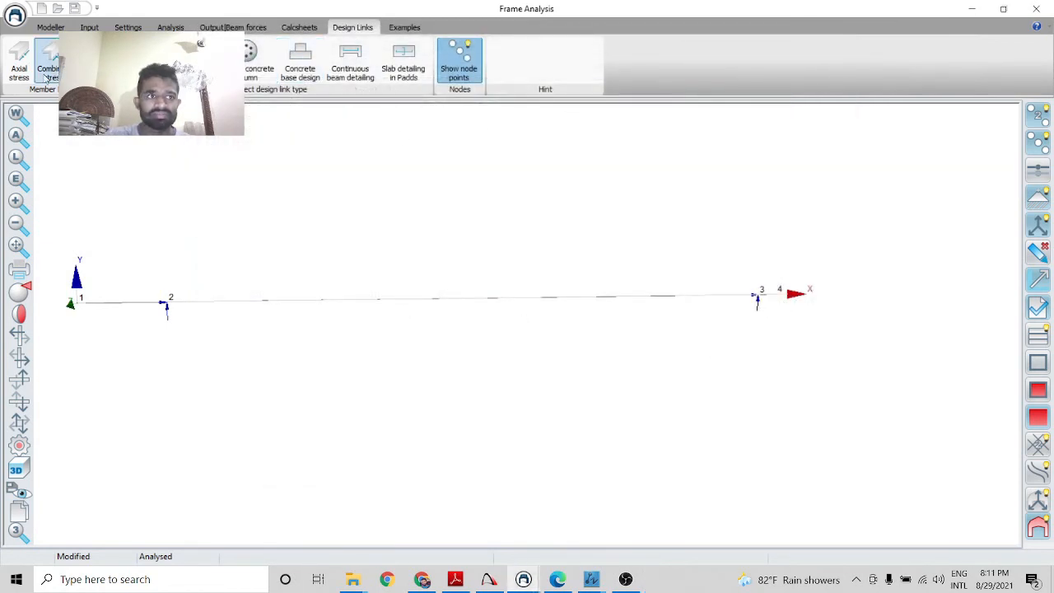
{"action": "left_click", "coordinate": [22, 74]}
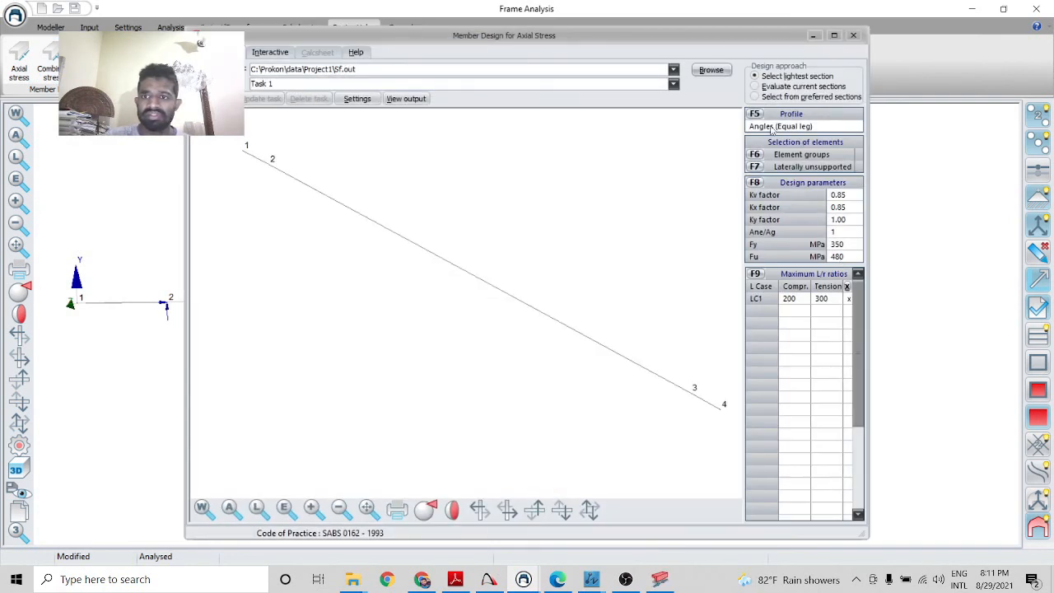
{"action": "left_click", "coordinate": [756, 115]}
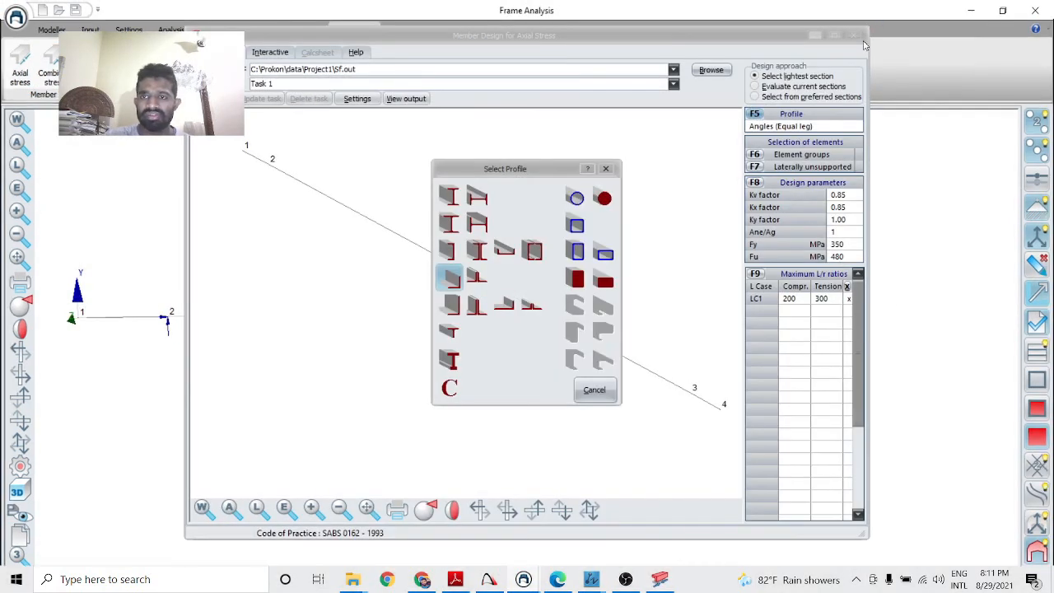
{"action": "left_click", "coordinate": [594, 389]}
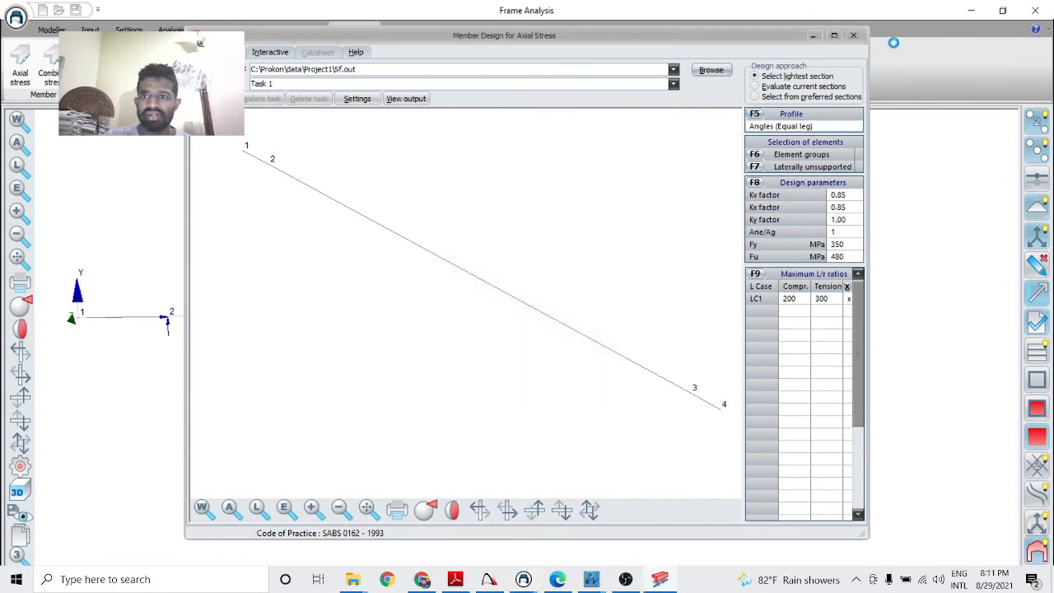
{"action": "left_click", "coordinate": [854, 36]}
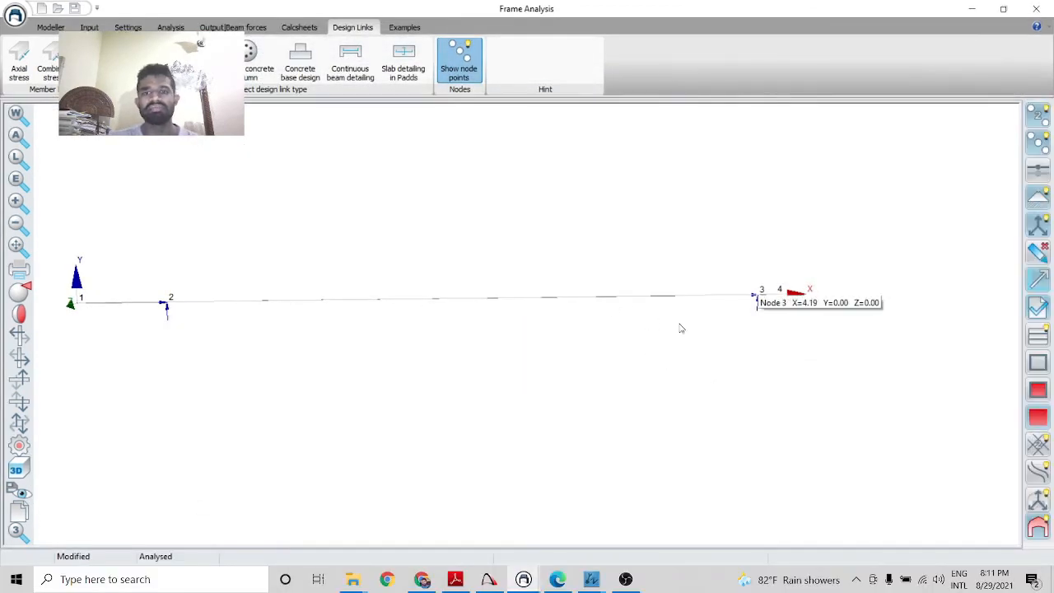
Switch to the Solar_Design.dwg drawing in ZWCAD+ and examine the 75x38x12, 2mm thick lipped channels between gridlines A and B
{"action": "mouse_move", "coordinate": [591, 578]}
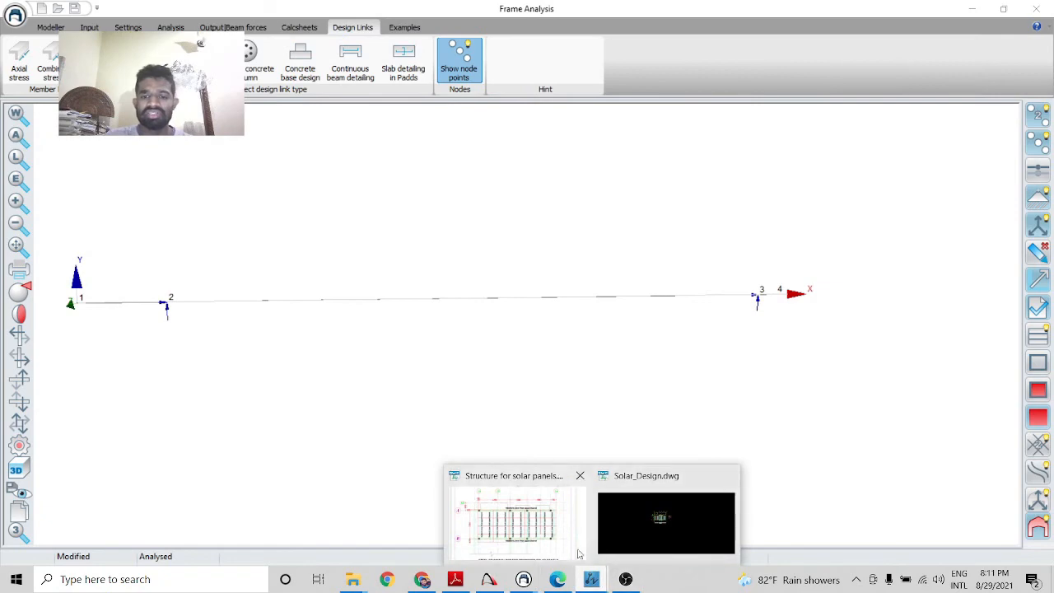
{"action": "left_click", "coordinate": [690, 542]}
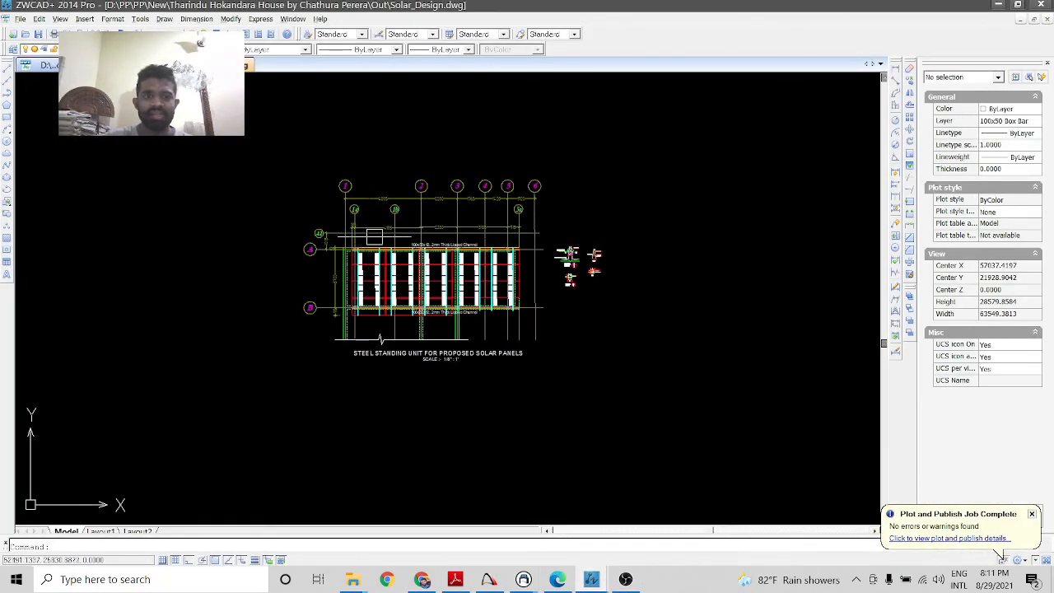
{"action": "scroll", "coordinate": [328, 274], "scroll_direction": "up", "scroll_amount": 3}
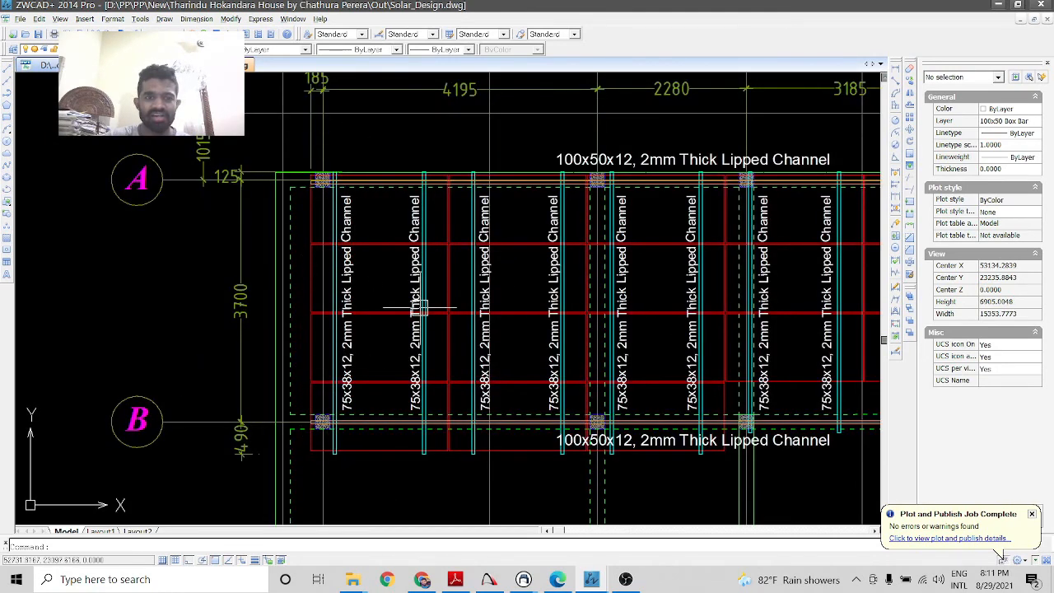
{"action": "scroll", "coordinate": [466, 408], "scroll_direction": "up", "scroll_amount": 2}
{"action": "scroll", "coordinate": [376, 436], "scroll_direction": "down", "scroll_amount": 1}
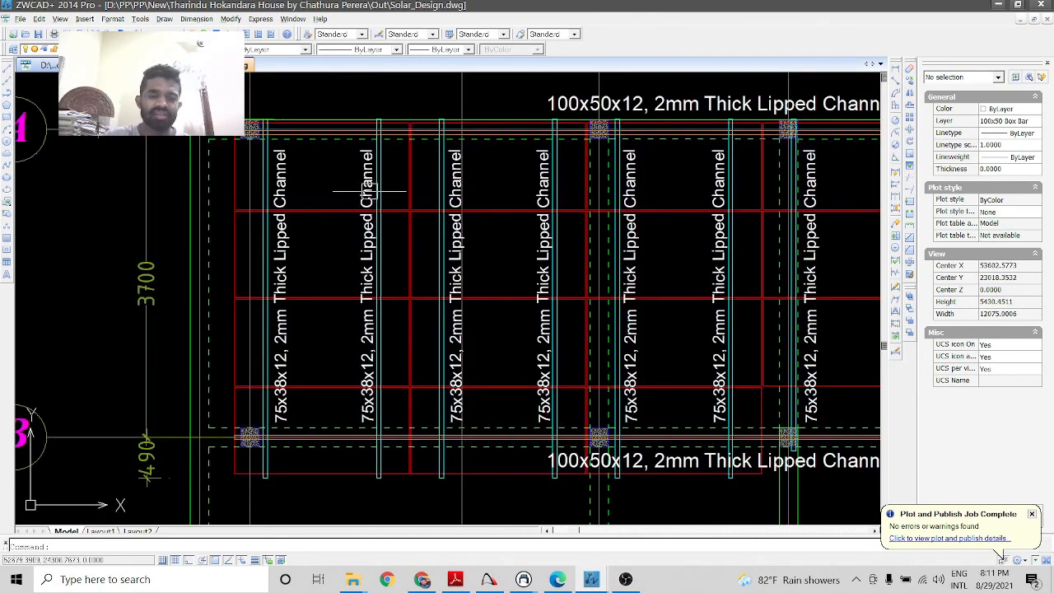
{"action": "scroll", "coordinate": [368, 394], "scroll_direction": "up", "scroll_amount": 3}
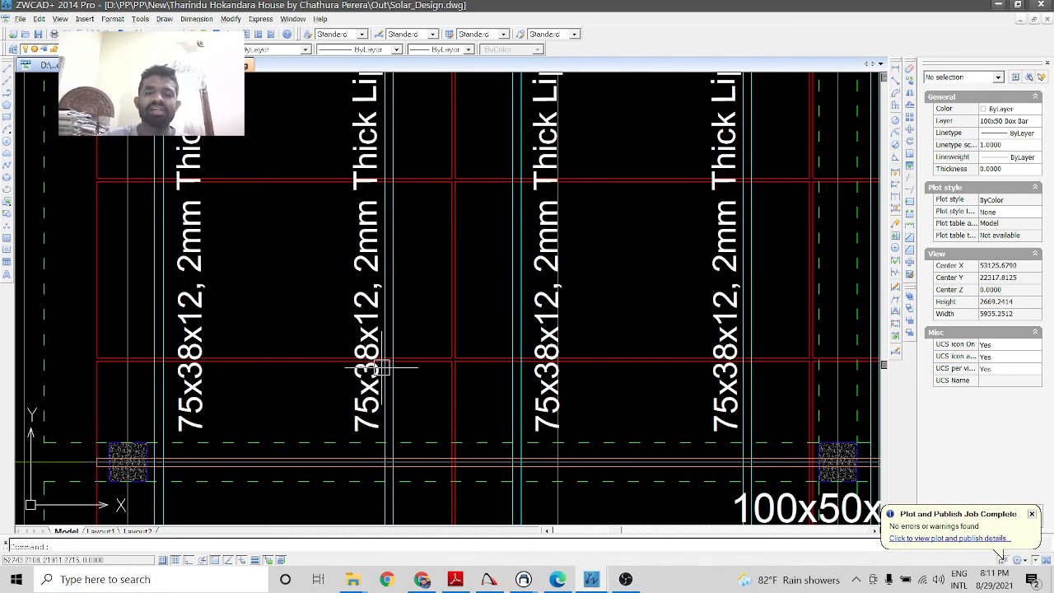
{"action": "scroll", "coordinate": [433, 126], "scroll_direction": "down", "scroll_amount": 6}
{"action": "scroll", "coordinate": [329, 461], "scroll_direction": "up", "scroll_amount": 5}
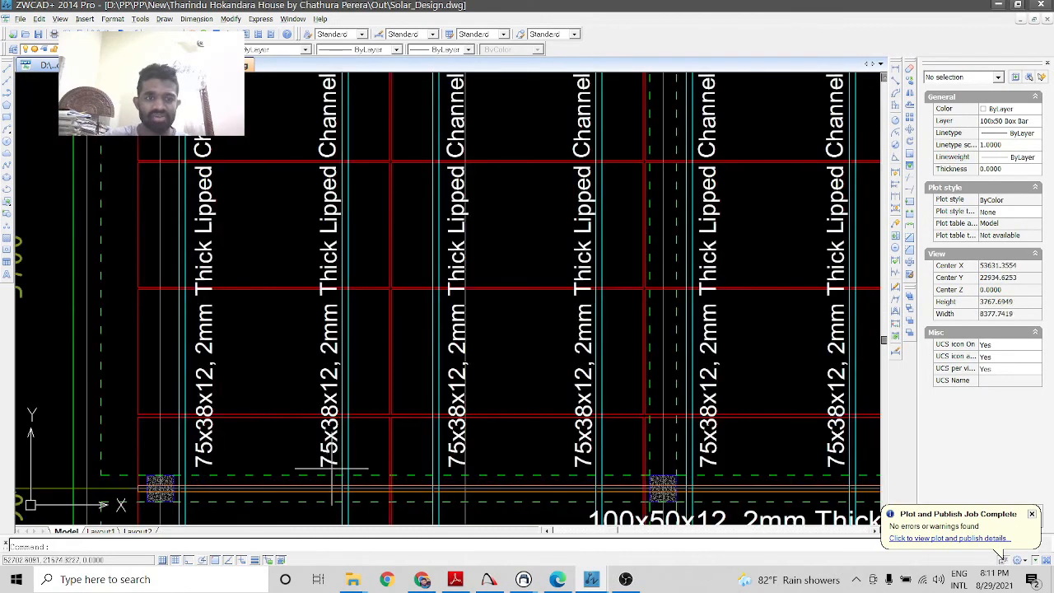
{"action": "scroll", "coordinate": [386, 383], "scroll_direction": "down", "scroll_amount": 3}
{"action": "scroll", "coordinate": [350, 432], "scroll_direction": "up", "scroll_amount": 3}
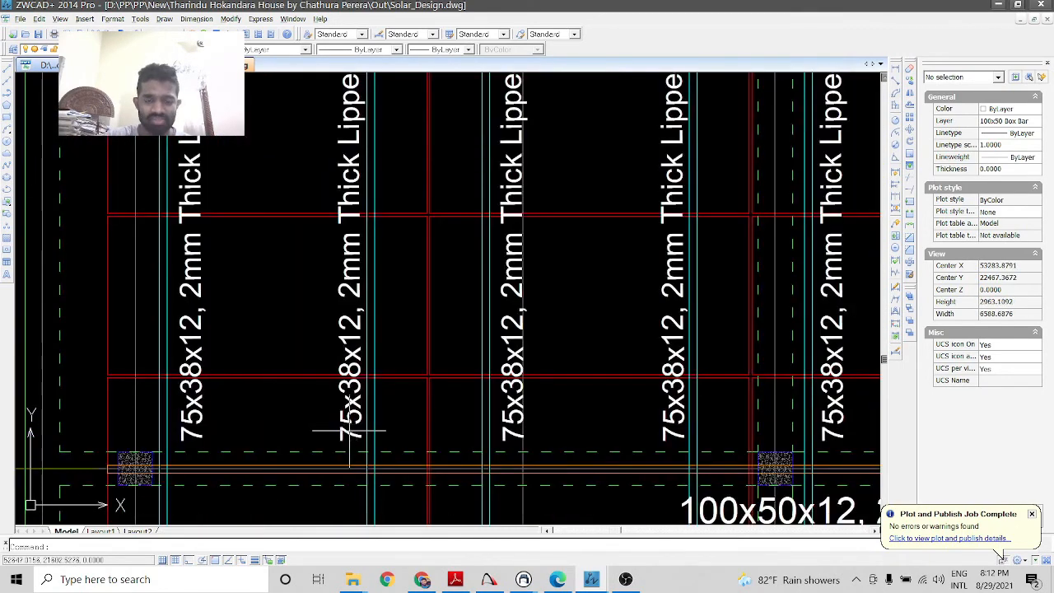
Examine the 100x50x12, 2mm thick lipped channels running along gridlines A and B of the solar panel plan
{"action": "scroll", "coordinate": [350, 432], "scroll_direction": "down", "scroll_amount": 5}
{"action": "scroll", "coordinate": [342, 419], "scroll_direction": "up", "scroll_amount": 2}
{"action": "scroll", "coordinate": [272, 395], "scroll_direction": "down", "scroll_amount": 3}
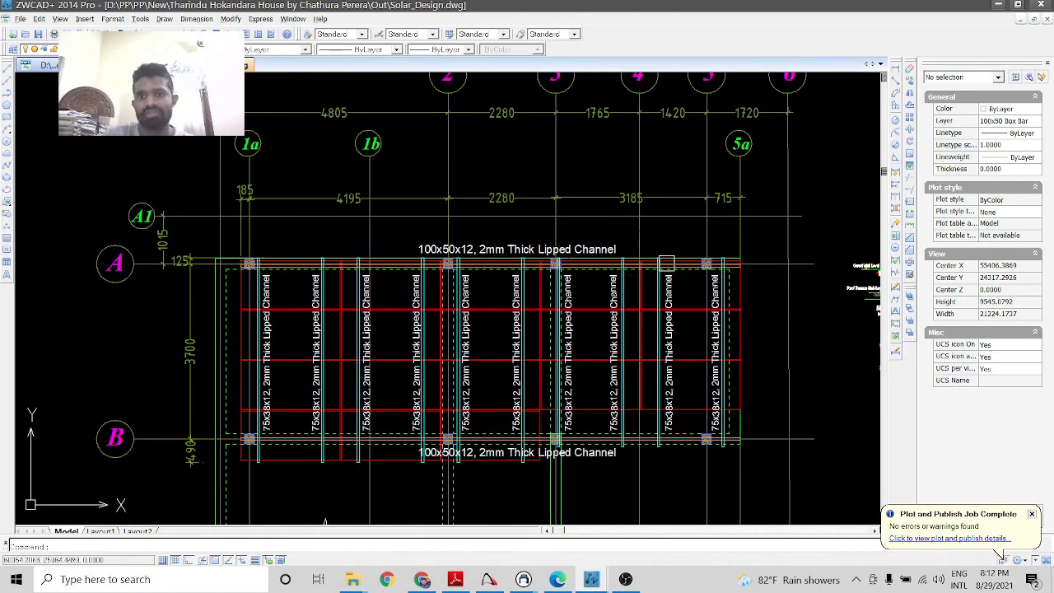
{"action": "scroll", "coordinate": [288, 298], "scroll_direction": "up", "scroll_amount": 3}
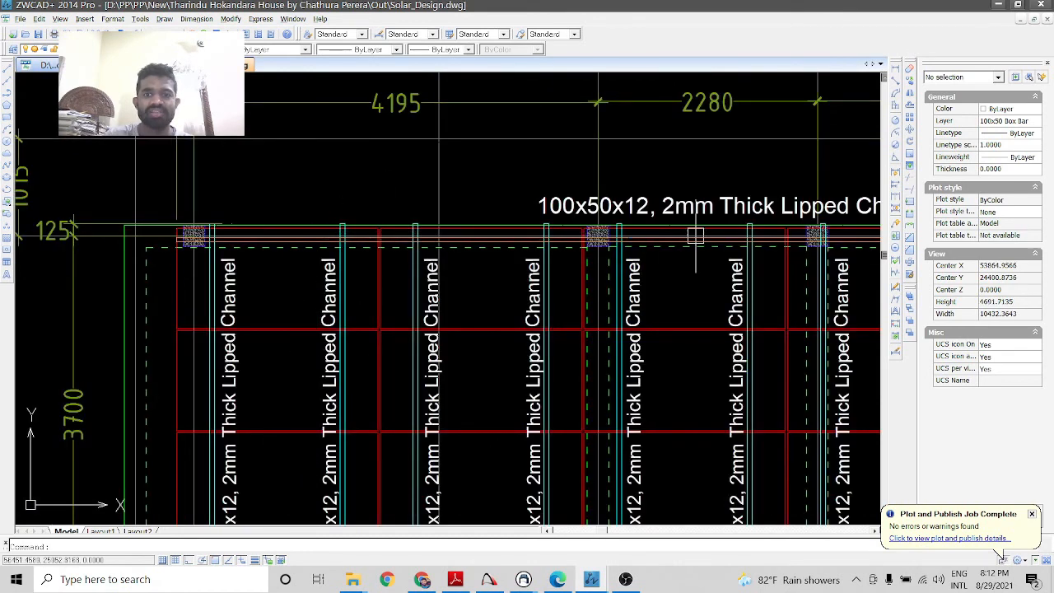
{"action": "left_click", "coordinate": [625, 579]}
{"action": "left_click", "coordinate": [626, 578]}
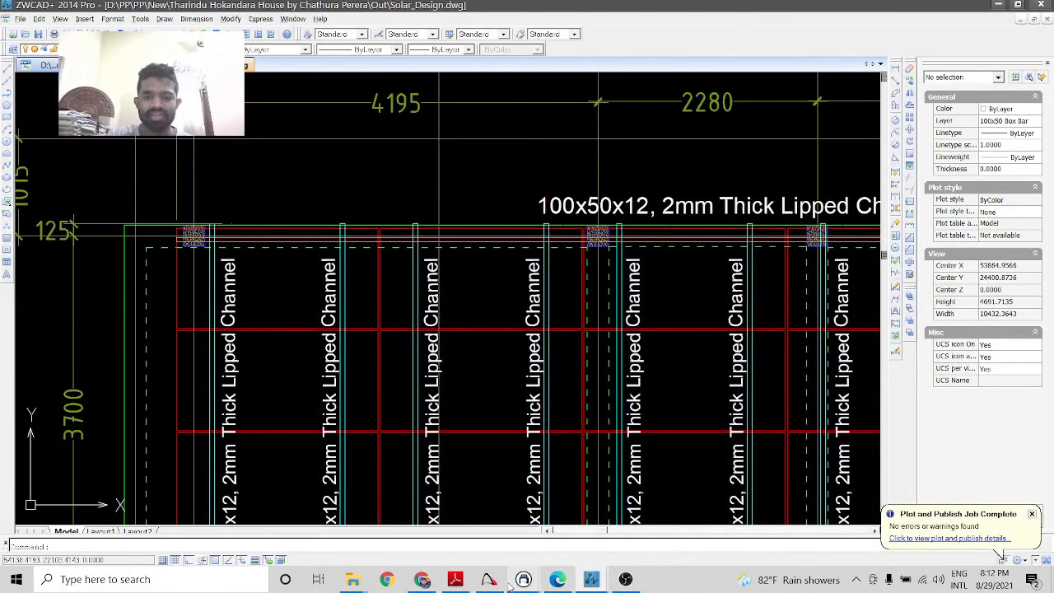
Return to the Frame Analysis model in Prokon and display the support reactions for load combination LC1
{"action": "mouse_move", "coordinate": [532, 583]}
{"action": "left_click", "coordinate": [504, 525]}
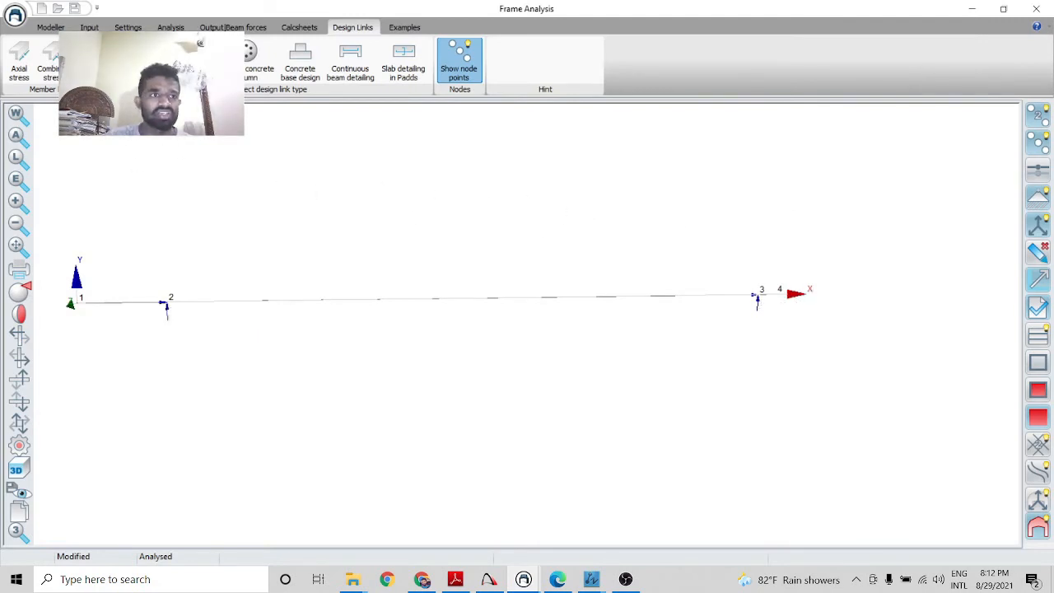
{"action": "left_click", "coordinate": [176, 27]}
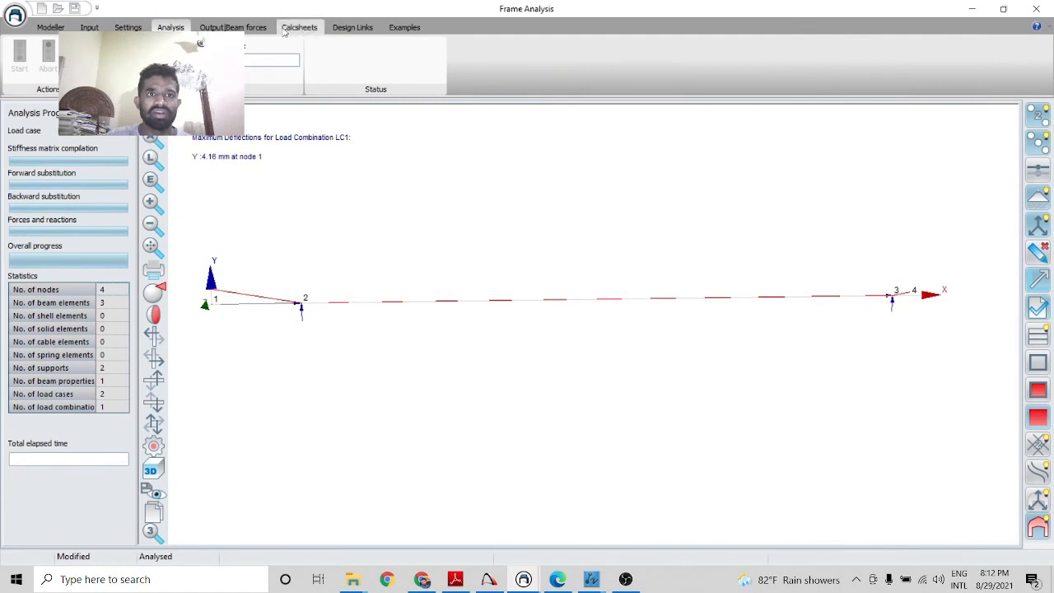
{"action": "left_click", "coordinate": [202, 31]}
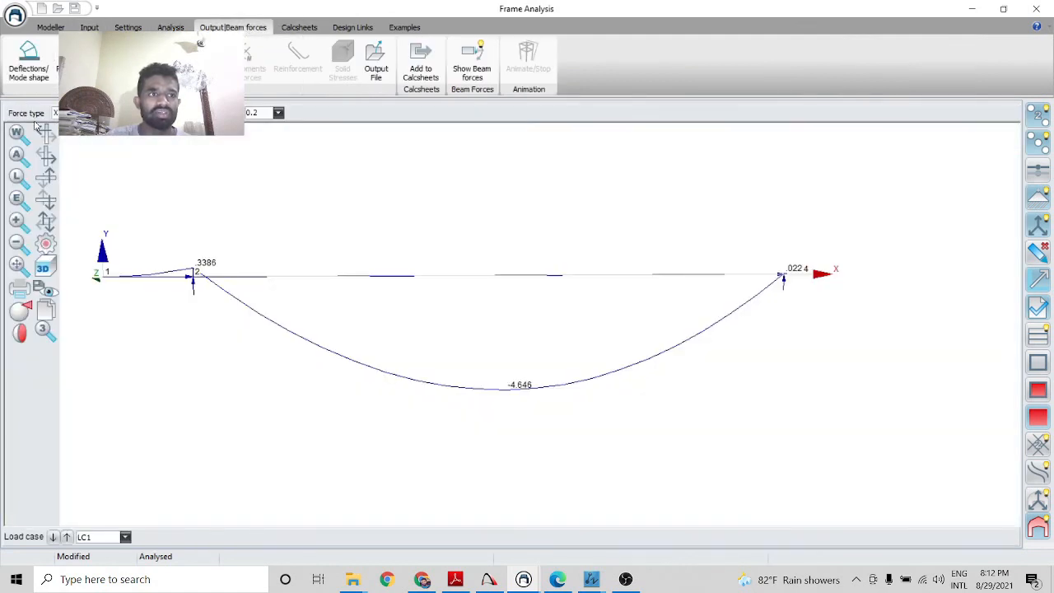
{"action": "left_click", "coordinate": [75, 63]}
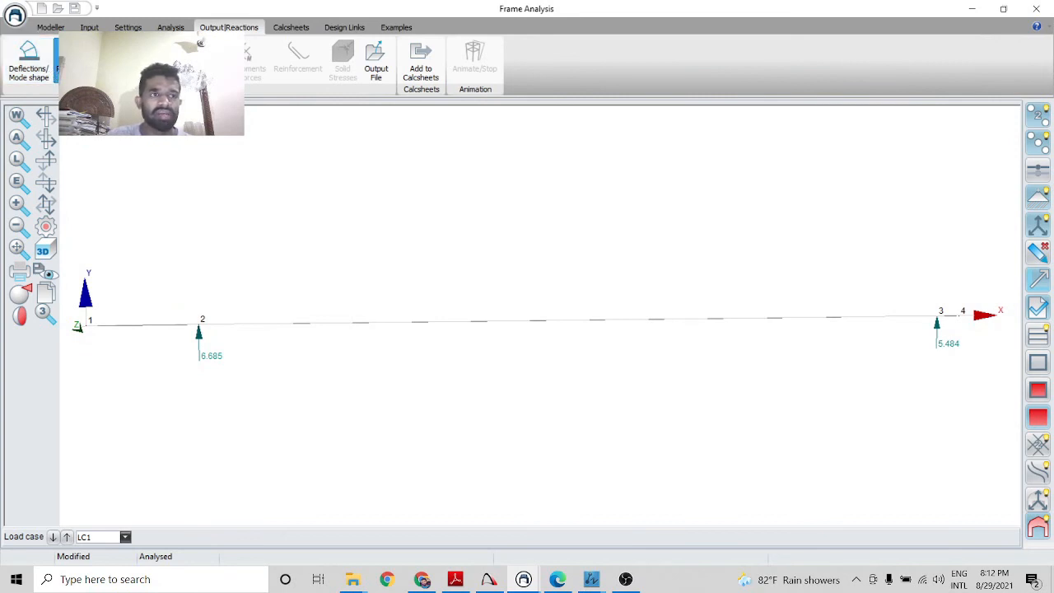
{"action": "scroll", "coordinate": [265, 302], "scroll_direction": "down", "scroll_amount": 1}
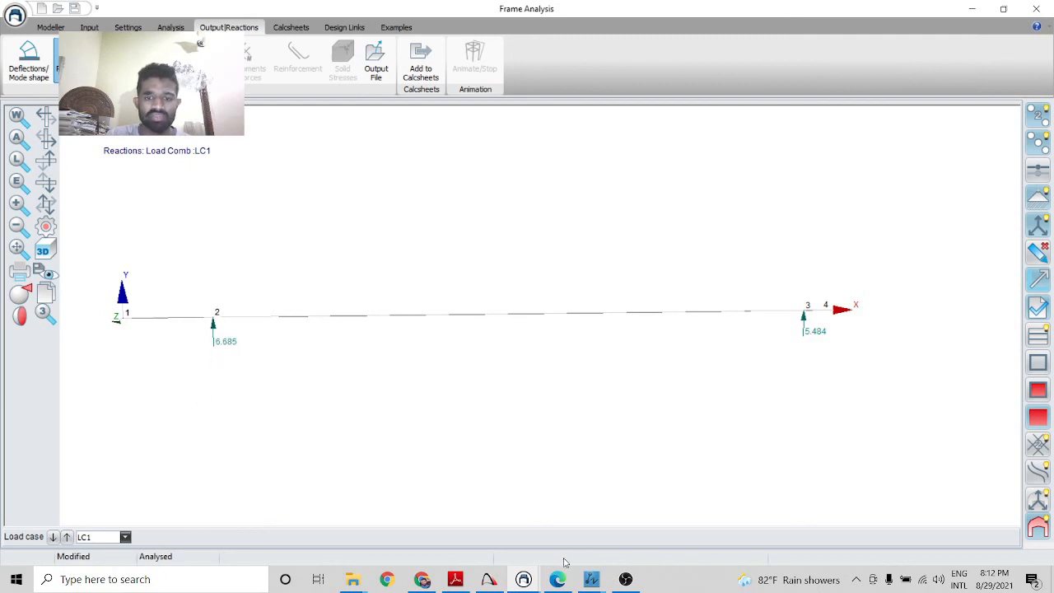
Switch to Solar_Design.dwg in ZWCAD+ and examine how the cross channels rest on the supporting channels along gridlines A and B
{"action": "left_click", "coordinate": [591, 578]}
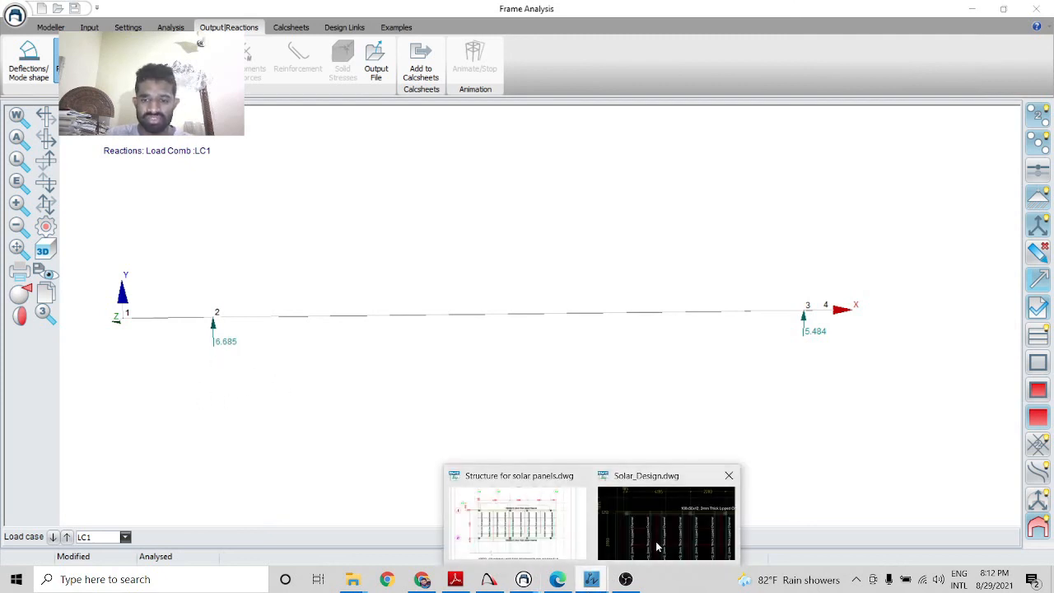
{"action": "left_click", "coordinate": [657, 547]}
{"action": "scroll", "coordinate": [247, 296], "scroll_direction": "down", "scroll_amount": 2}
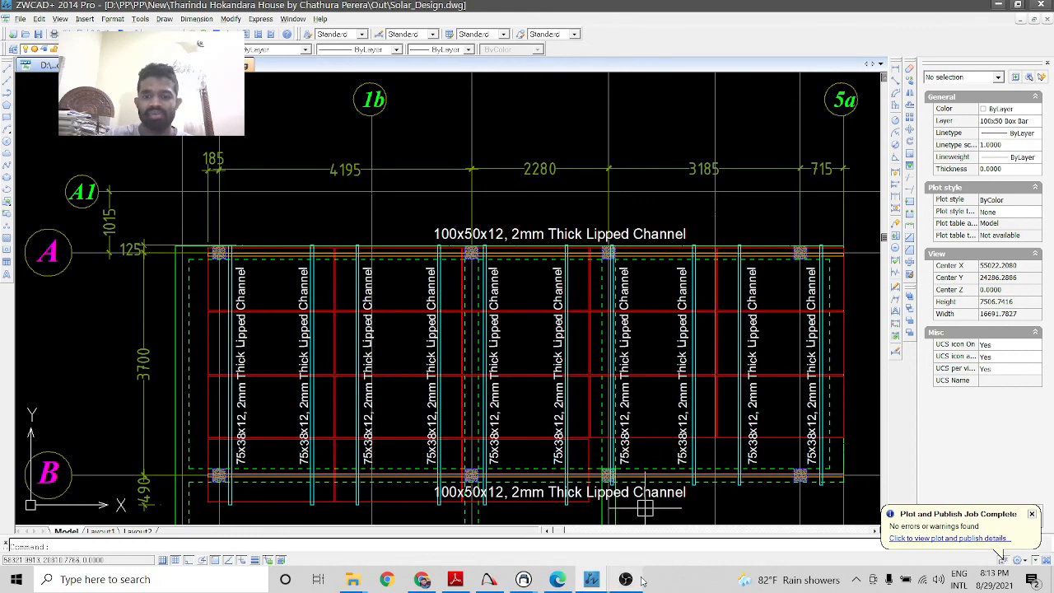
Check the LC1 support reactions in Prokon Frame Analysis, and go back to the full steel standing unit plan in ZWCAD+
{"action": "mouse_move", "coordinate": [524, 578]}
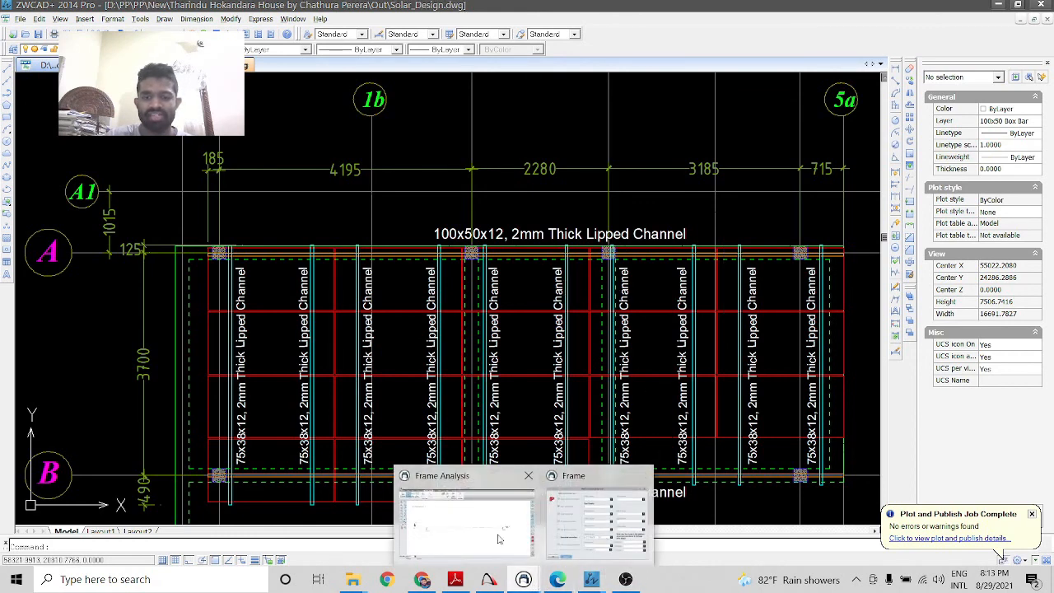
{"action": "left_click", "coordinate": [466, 494]}
{"action": "scroll", "coordinate": [212, 350], "scroll_direction": "up", "scroll_amount": 1}
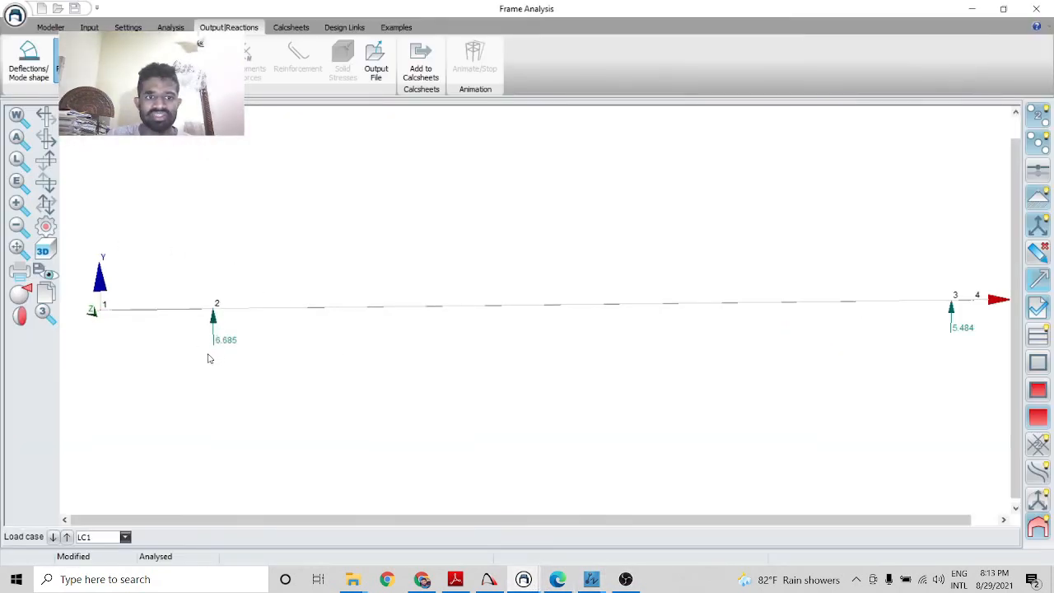
{"action": "scroll", "coordinate": [209, 358], "scroll_direction": "down", "scroll_amount": 1}
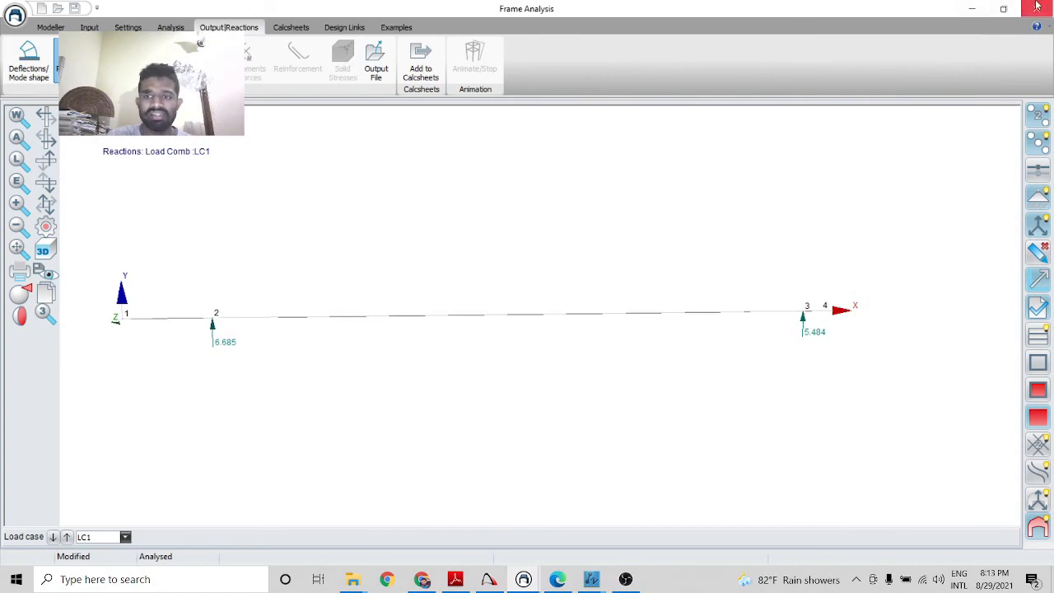
{"action": "left_click", "coordinate": [1036, 7]}
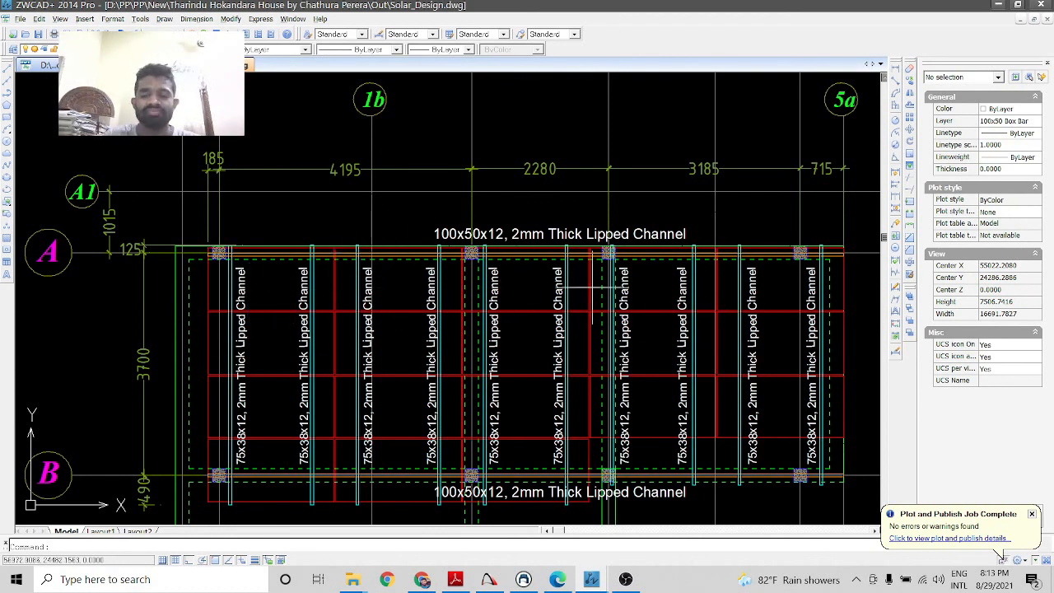
{"action": "scroll", "coordinate": [535, 284], "scroll_direction": "down", "scroll_amount": 2}
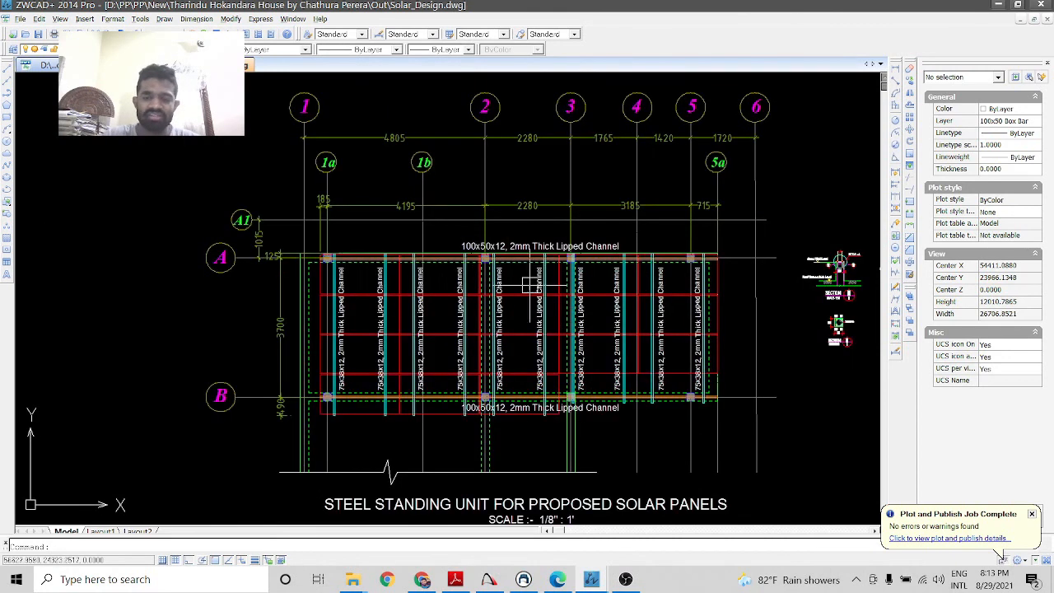
Bring the Prokon Frame Analysis window back and examine the LC1 reactions at nodes 2 and 3
{"action": "left_click", "coordinate": [527, 579]}
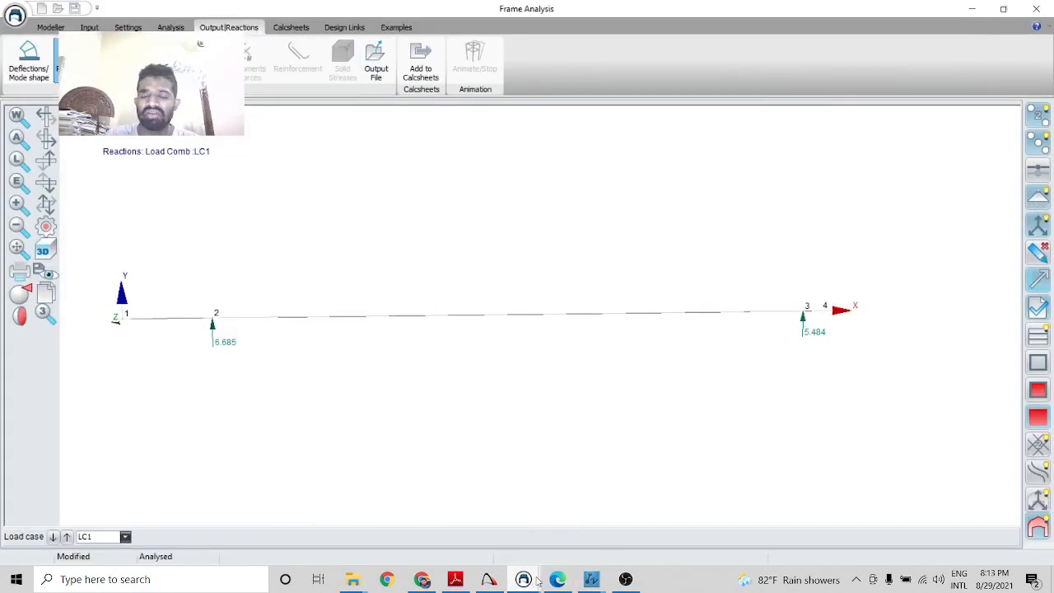
{"action": "left_click", "coordinate": [527, 579]}
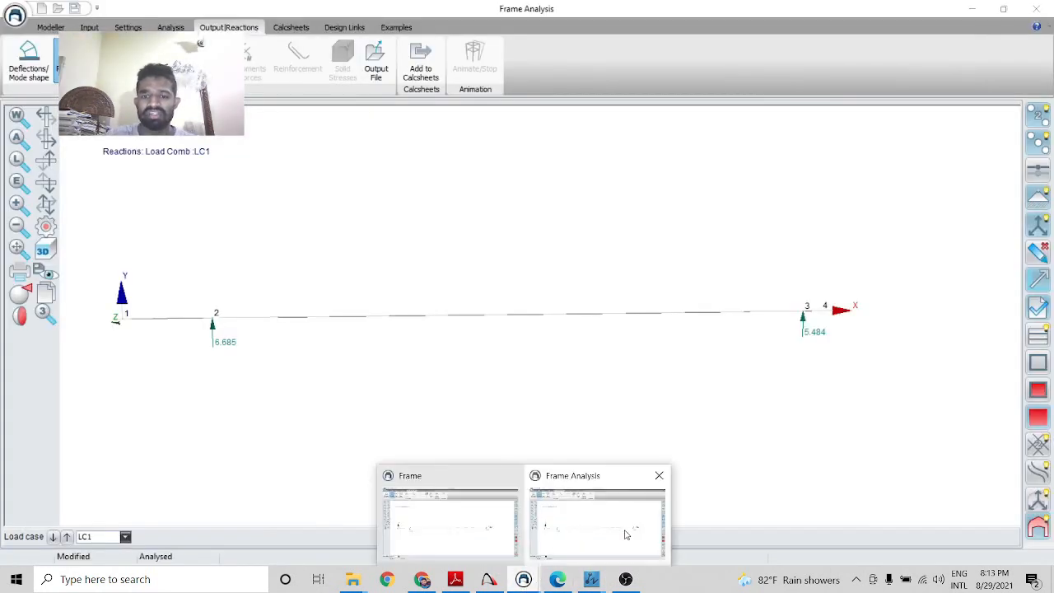
{"action": "left_click", "coordinate": [633, 535]}
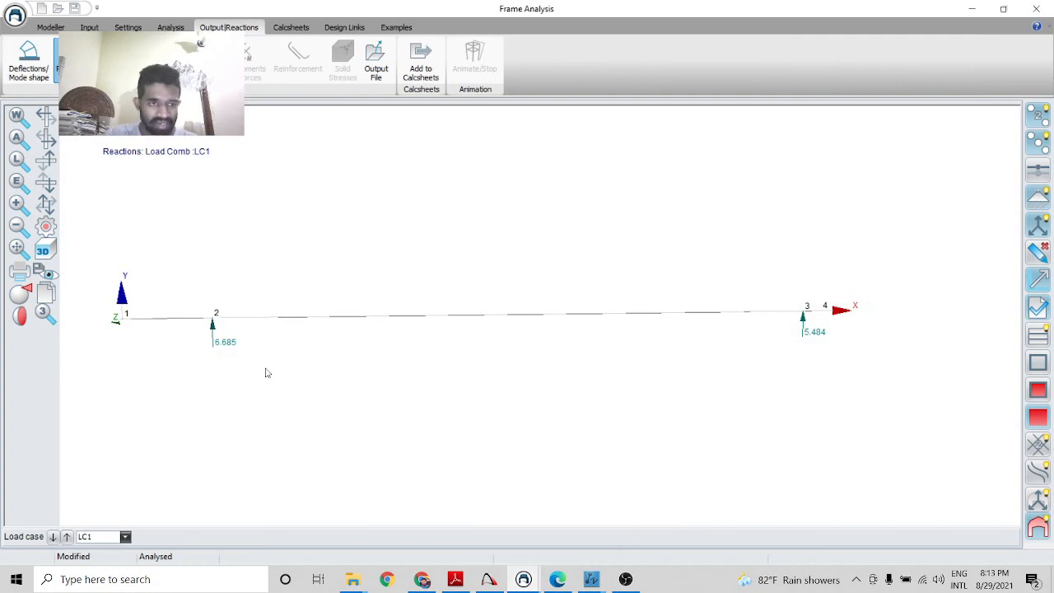
{"action": "scroll", "coordinate": [726, 239], "scroll_direction": "down", "scroll_amount": 1}
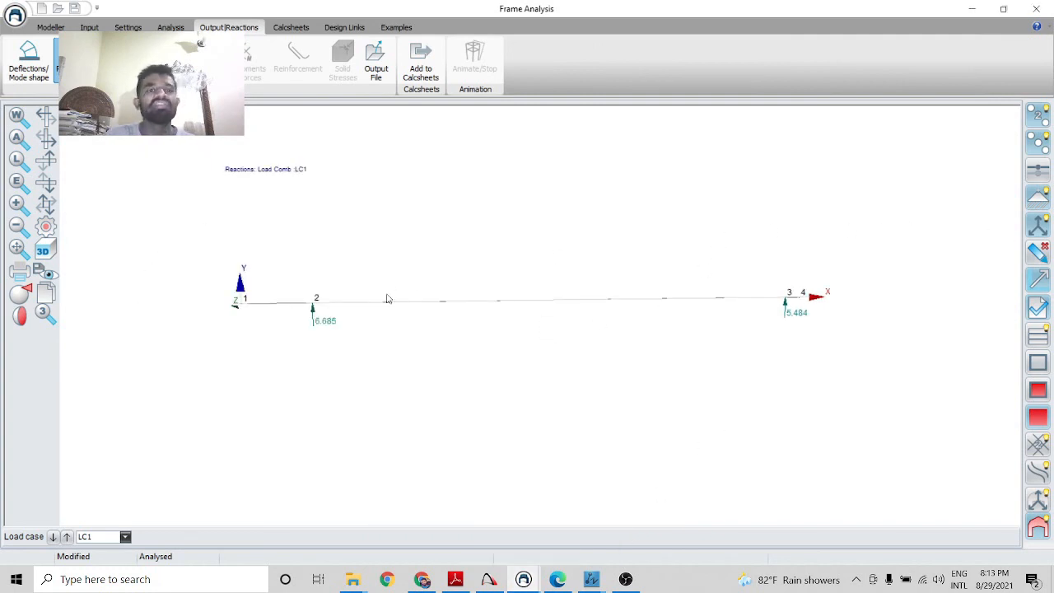
{"action": "scroll", "coordinate": [316, 272], "scroll_direction": "up", "scroll_amount": 1}
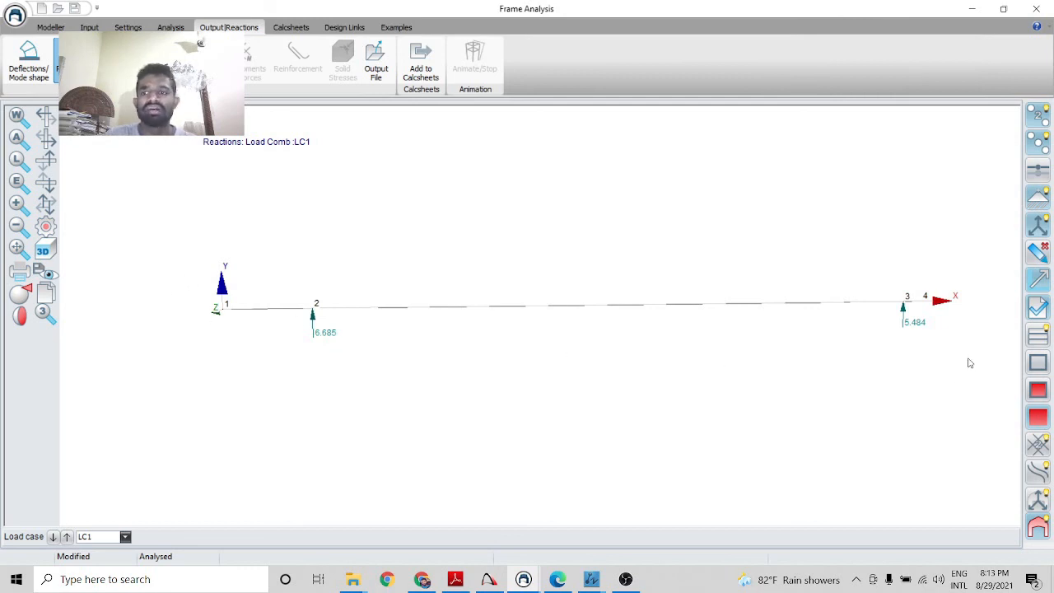
{"action": "scroll", "coordinate": [893, 298], "scroll_direction": "up", "scroll_amount": 1}
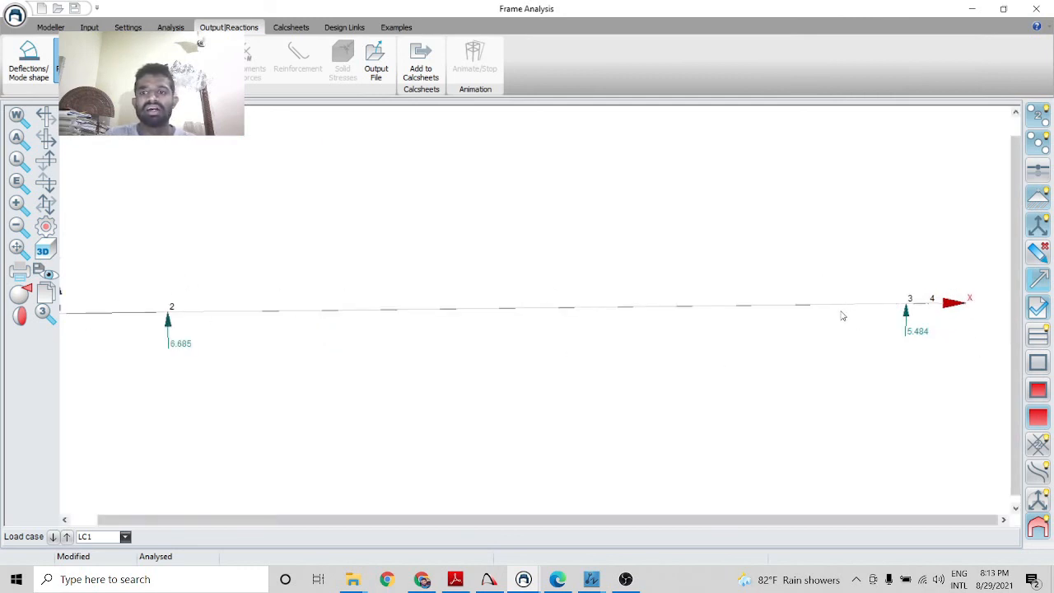
{"action": "scroll", "coordinate": [842, 315], "scroll_direction": "down", "scroll_amount": 1}
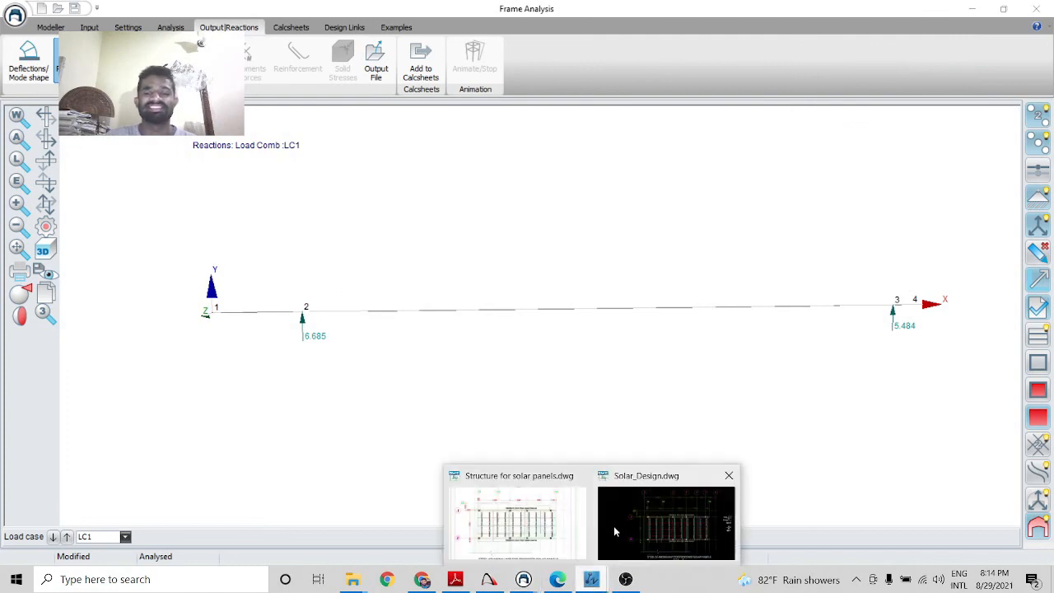
Switch to Structure for solar panels.dwg in ZWCAD+ and view the steel standing unit layout sheet
{"action": "left_click", "coordinate": [541, 524]}
{"action": "scroll", "coordinate": [305, 241], "scroll_direction": "up", "scroll_amount": 3}
{"action": "scroll", "coordinate": [348, 255], "scroll_direction": "down", "scroll_amount": 4}
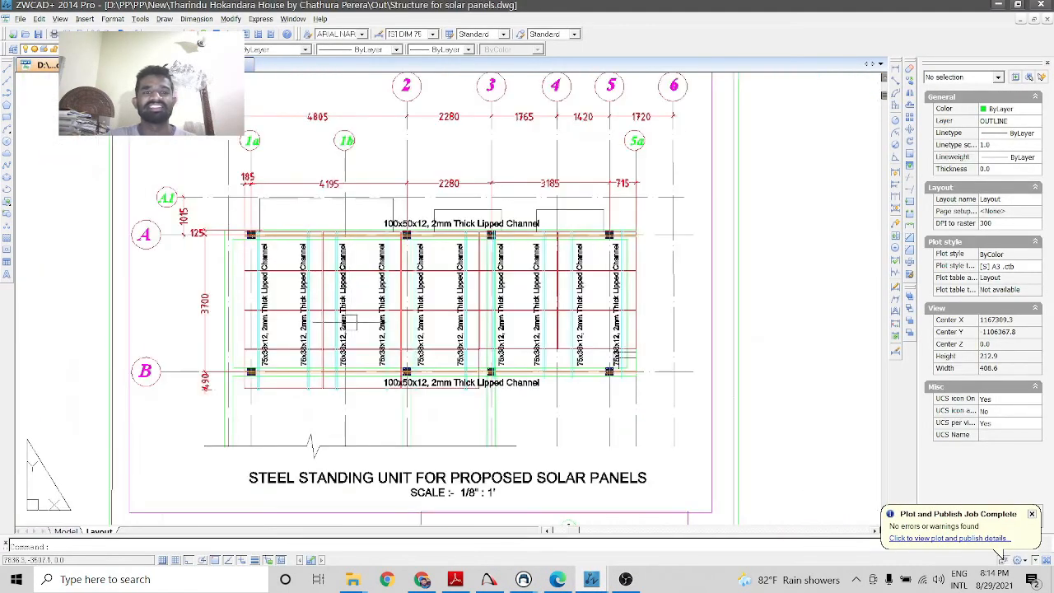
Switch to Solar_Design.dwg and examine the channel plan and the section and support details beside it
{"action": "mouse_move", "coordinate": [601, 585]}
{"action": "left_click", "coordinate": [718, 497]}
{"action": "scroll", "coordinate": [449, 248], "scroll_direction": "up", "scroll_amount": 4}
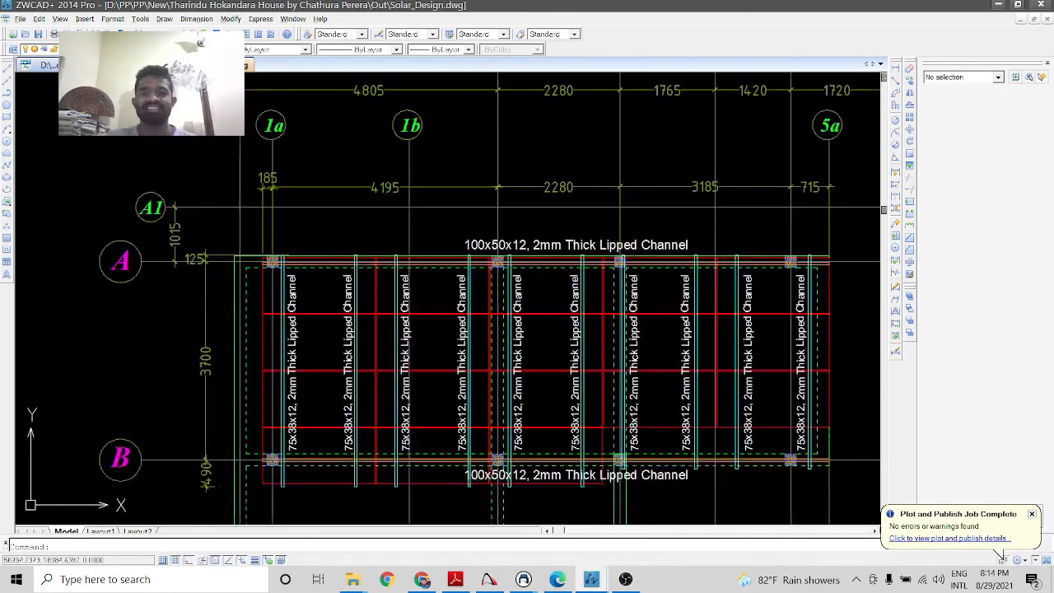
{"action": "scroll", "coordinate": [615, 242], "scroll_direction": "up", "scroll_amount": 2}
{"action": "scroll", "coordinate": [614, 242], "scroll_direction": "down", "scroll_amount": 5}
{"action": "scroll", "coordinate": [614, 242], "scroll_direction": "up", "scroll_amount": 4}
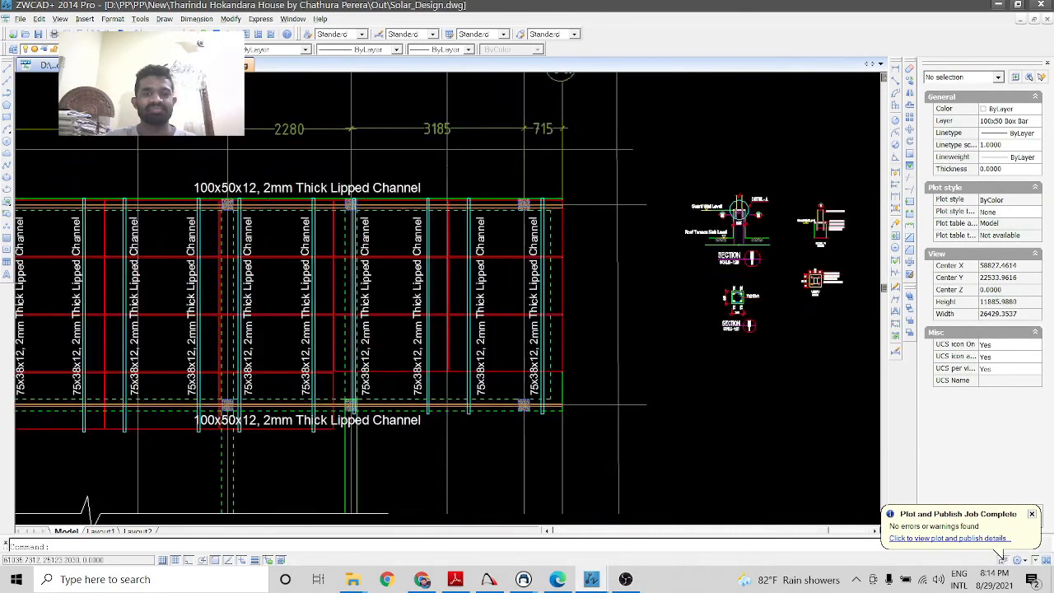
{"action": "scroll", "coordinate": [615, 242], "scroll_direction": "down", "scroll_amount": 3}
{"action": "scroll", "coordinate": [629, 238], "scroll_direction": "up", "scroll_amount": 6}
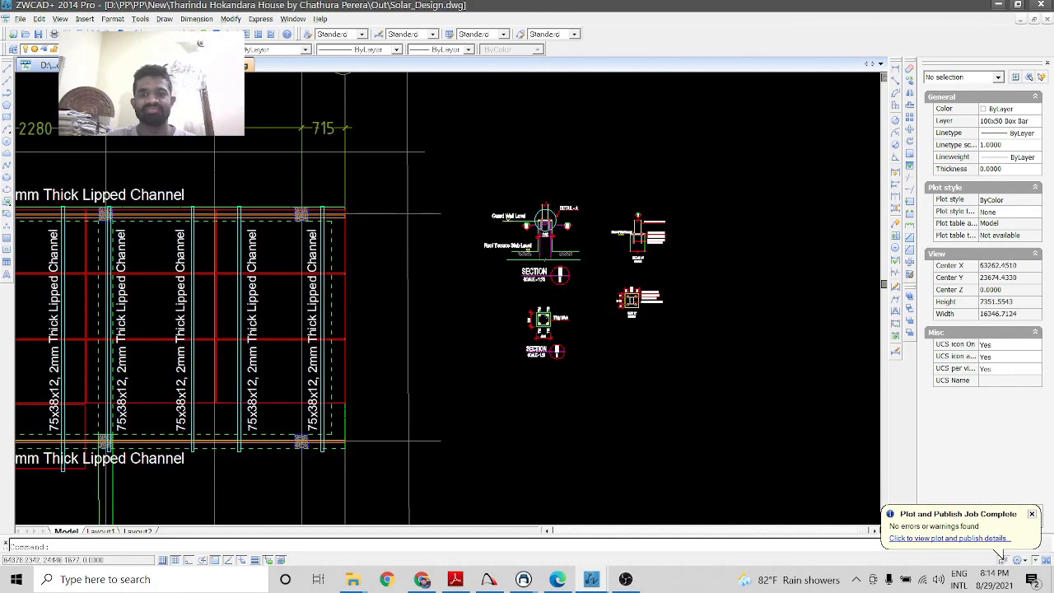
{"action": "scroll", "coordinate": [558, 239], "scroll_direction": "up", "scroll_amount": 3}
{"action": "scroll", "coordinate": [488, 253], "scroll_direction": "down", "scroll_amount": 7}
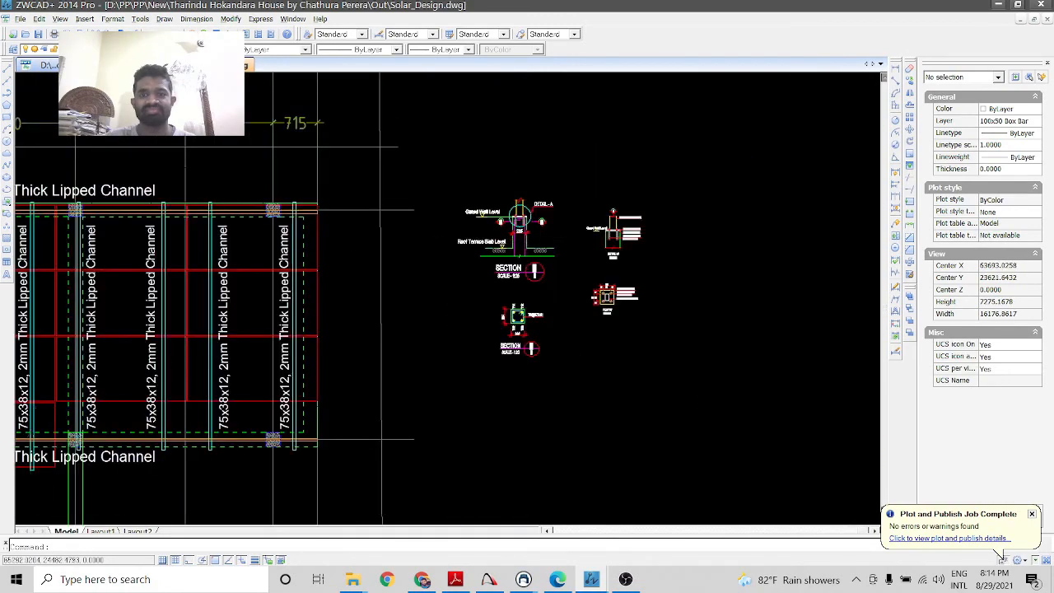